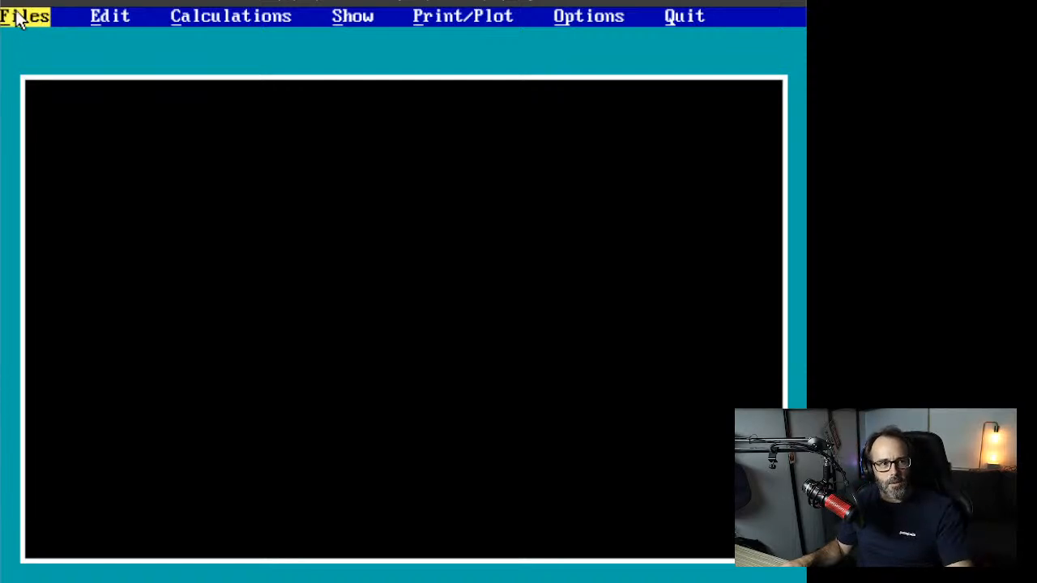
Step: Load the DHDETC.XEL plan (Detcord and Downhole Cells) after backing out of the import dialog
click(17, 17)
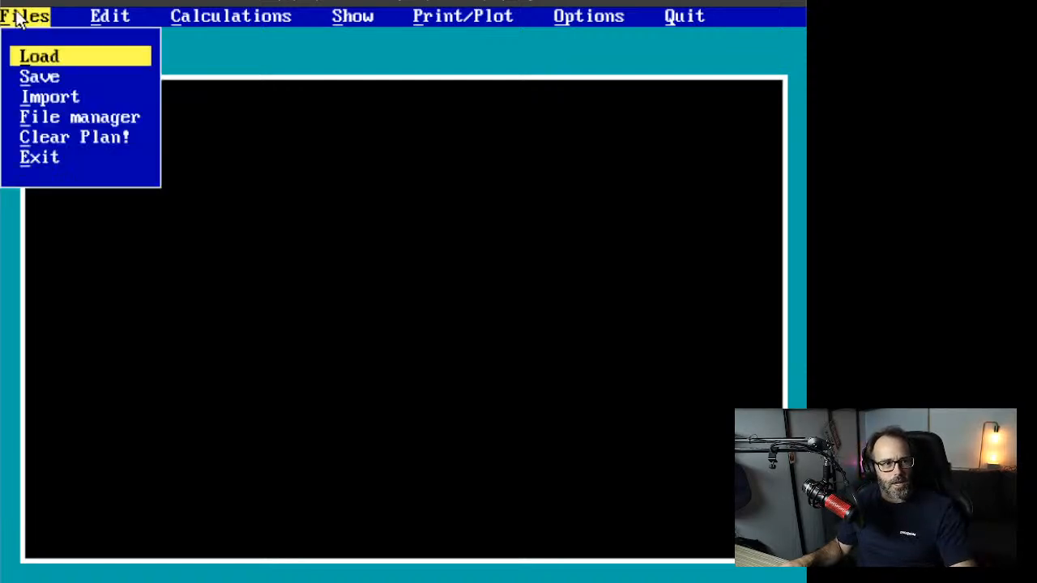
click(54, 100)
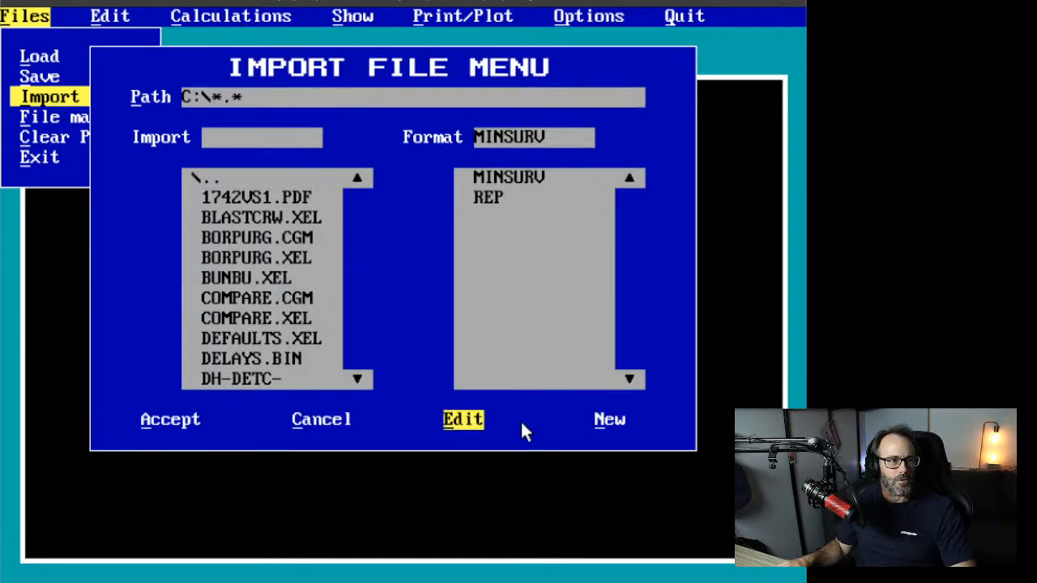
click(339, 419)
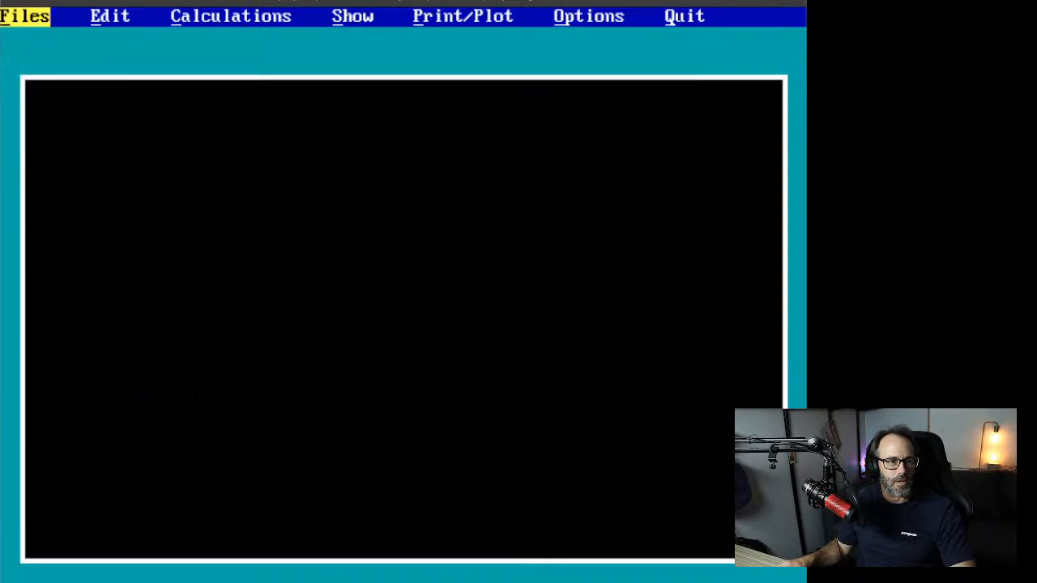
click(12, 16)
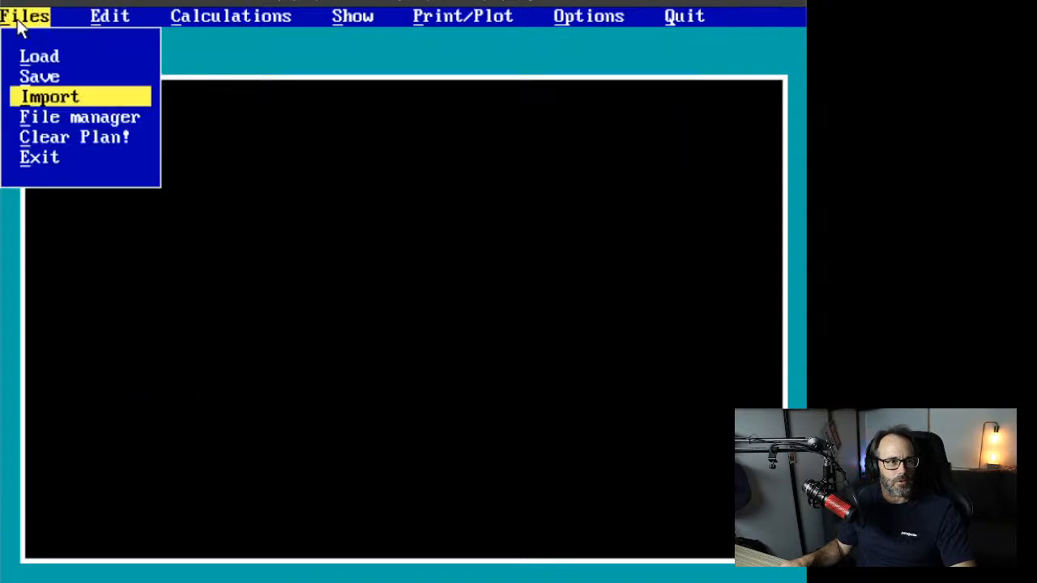
click(56, 50)
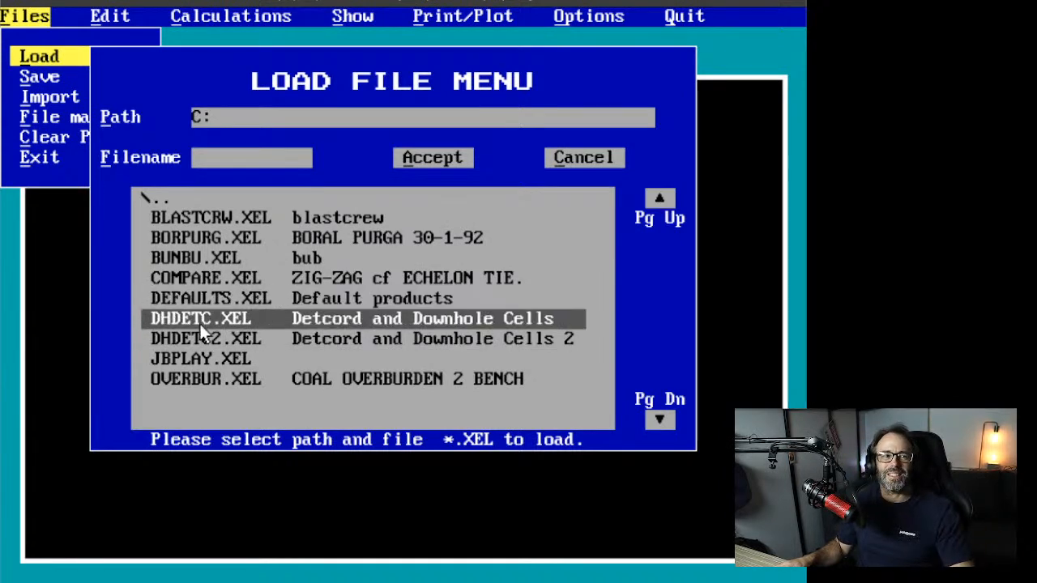
click(199, 324)
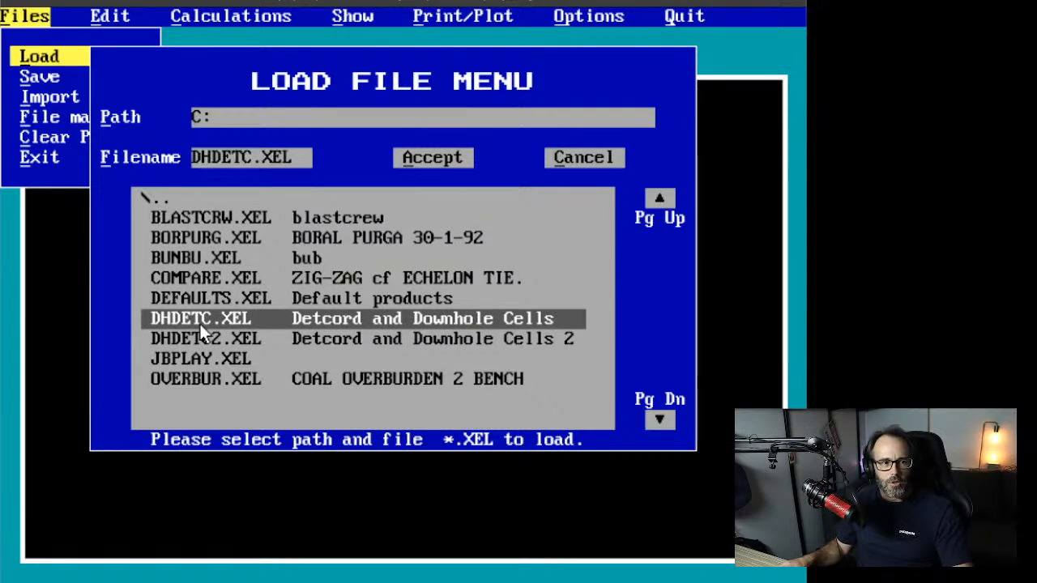
click(454, 161)
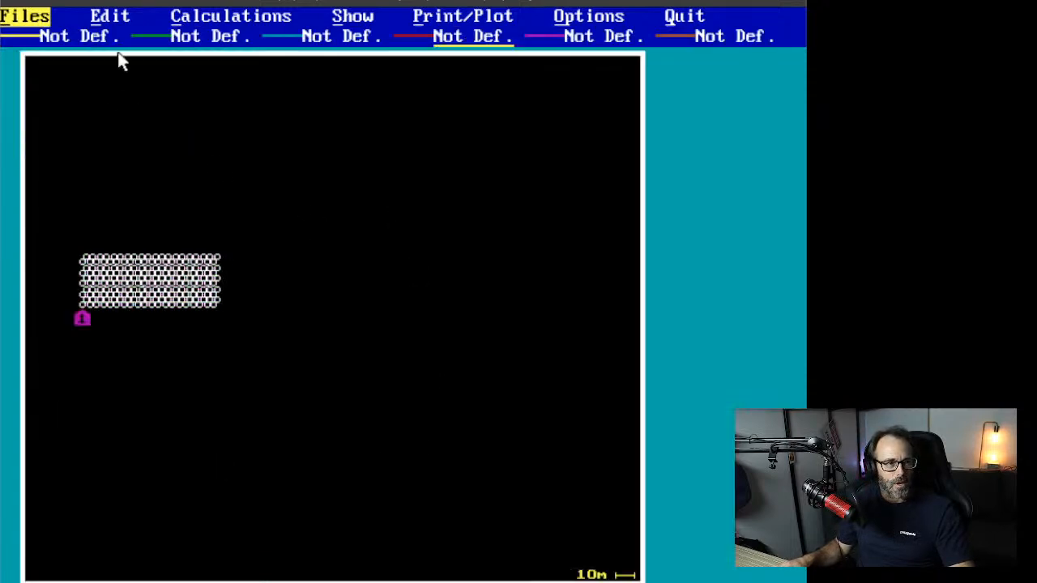
Step: Zoom into a window drawn around the hole pattern
click(364, 18)
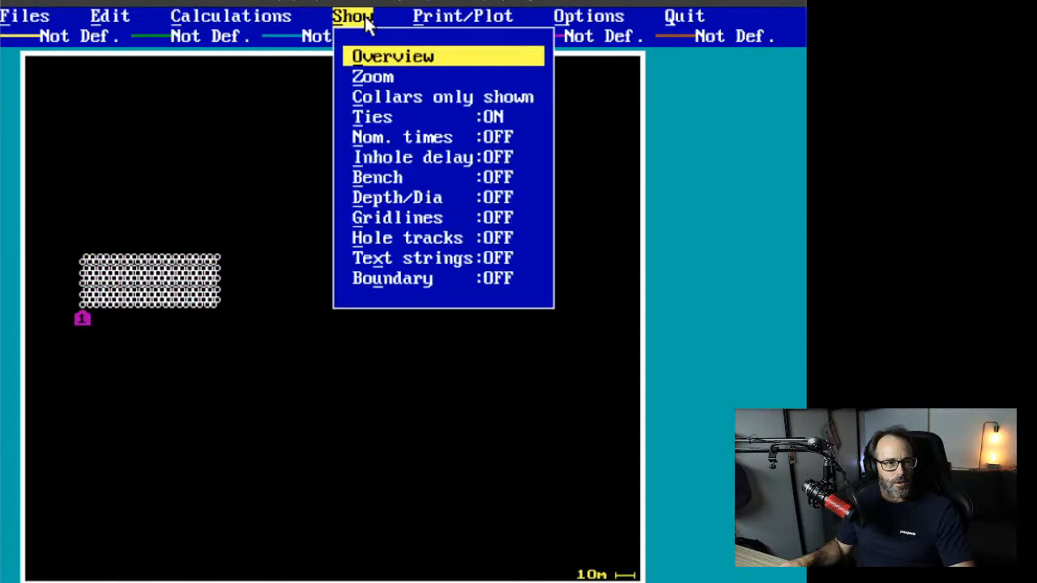
click(374, 77)
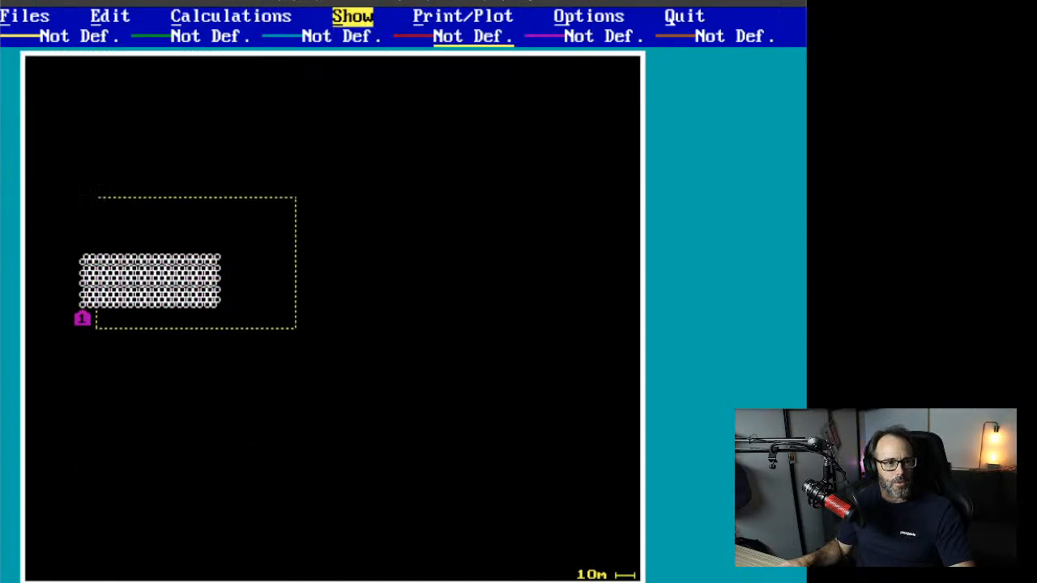
click(73, 245)
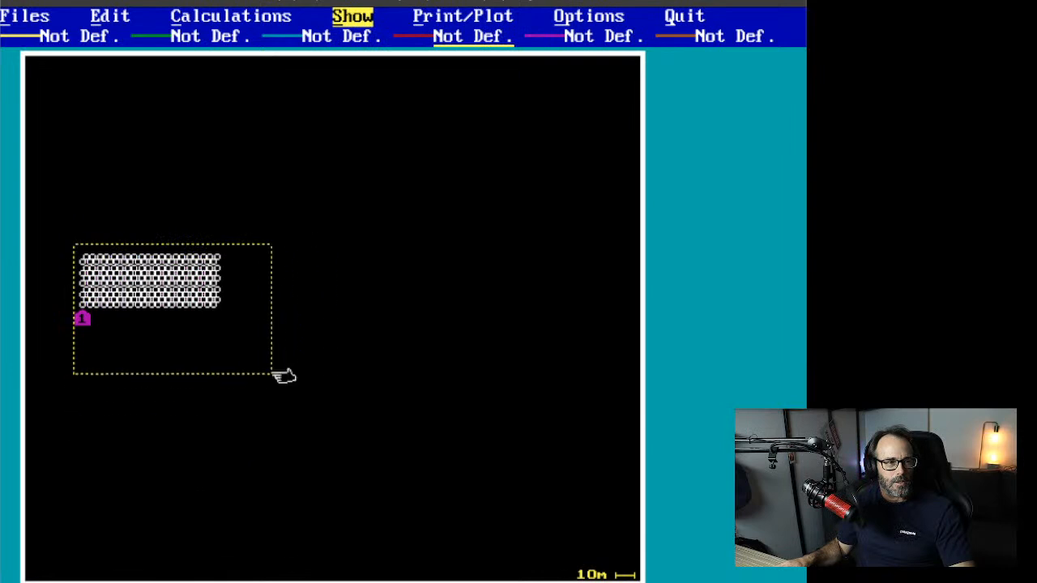
click(221, 341)
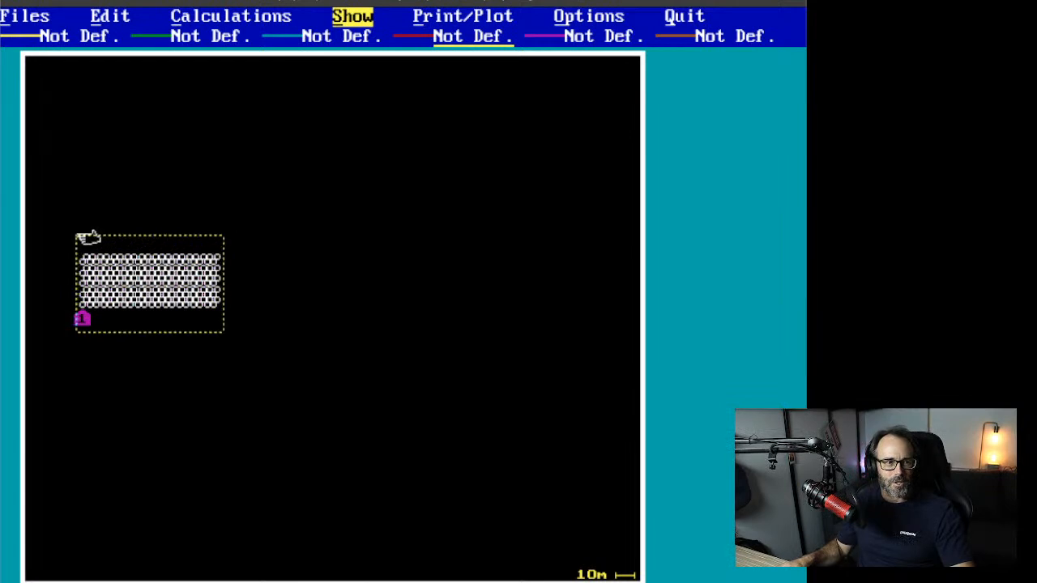
click(87, 235)
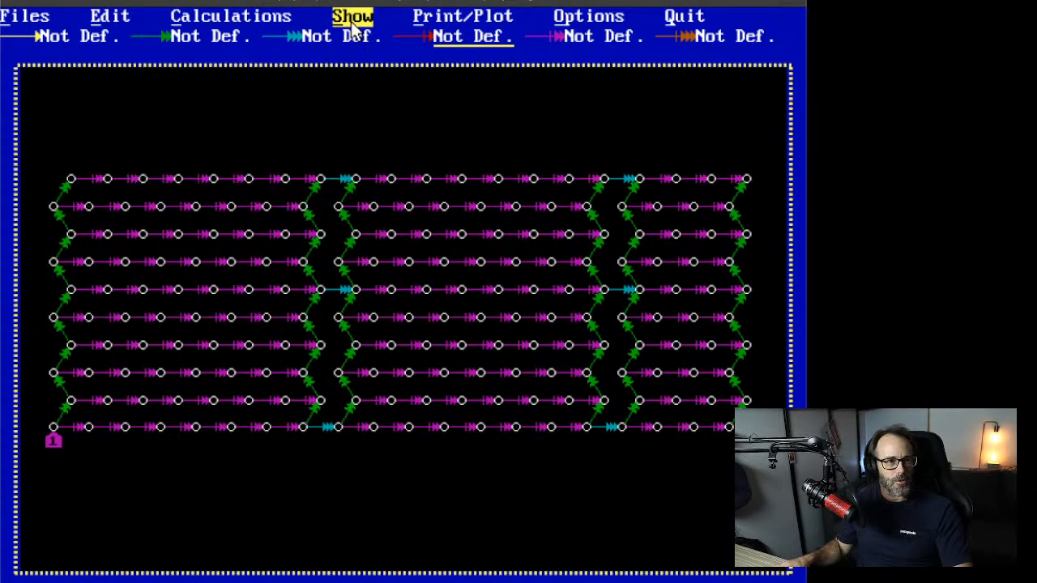
Step: Switch the plan into Edit mode and bring up the detonator Data setup
click(561, 20)
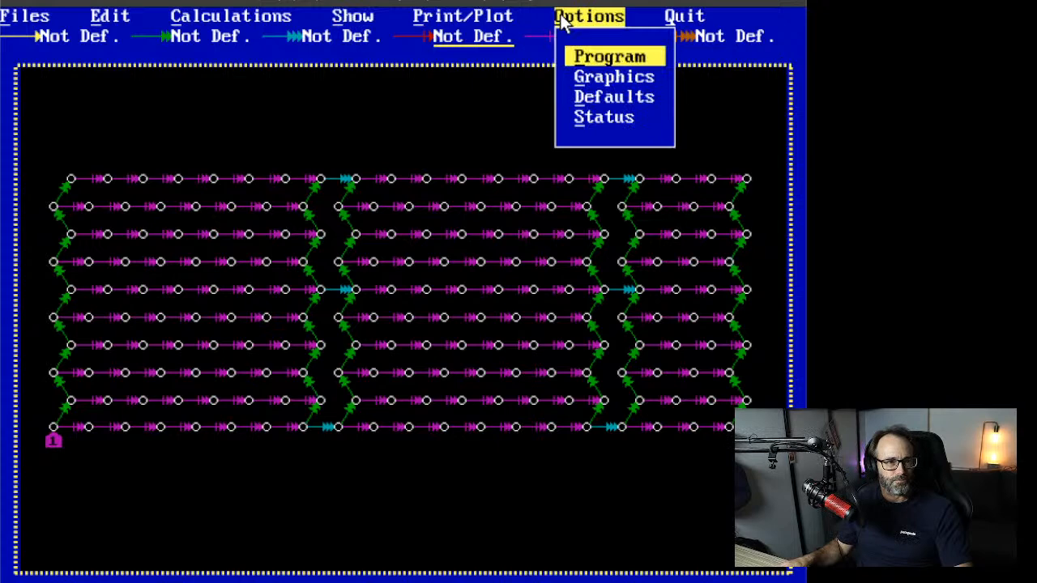
click(336, 15)
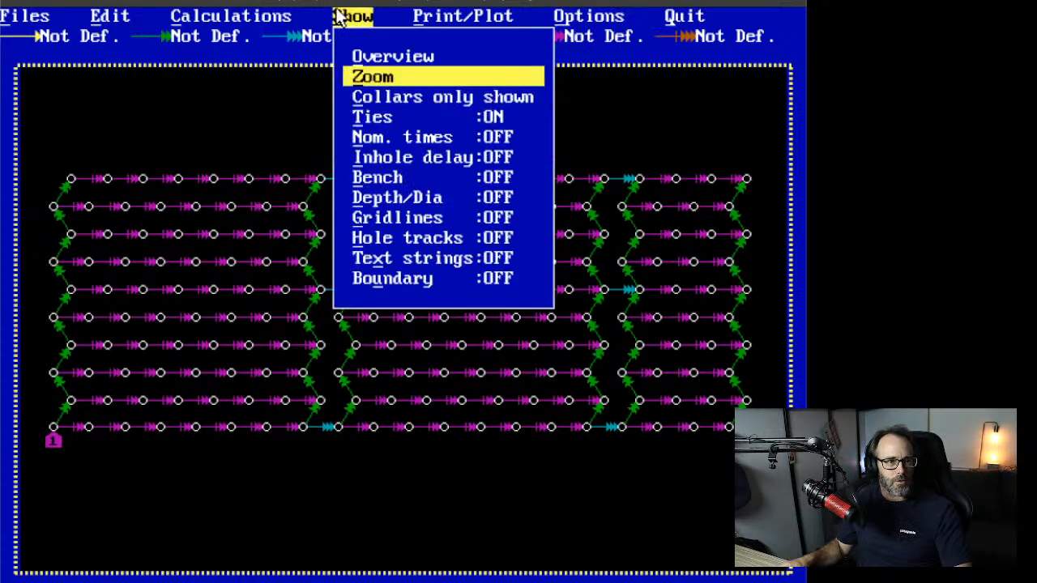
click(111, 16)
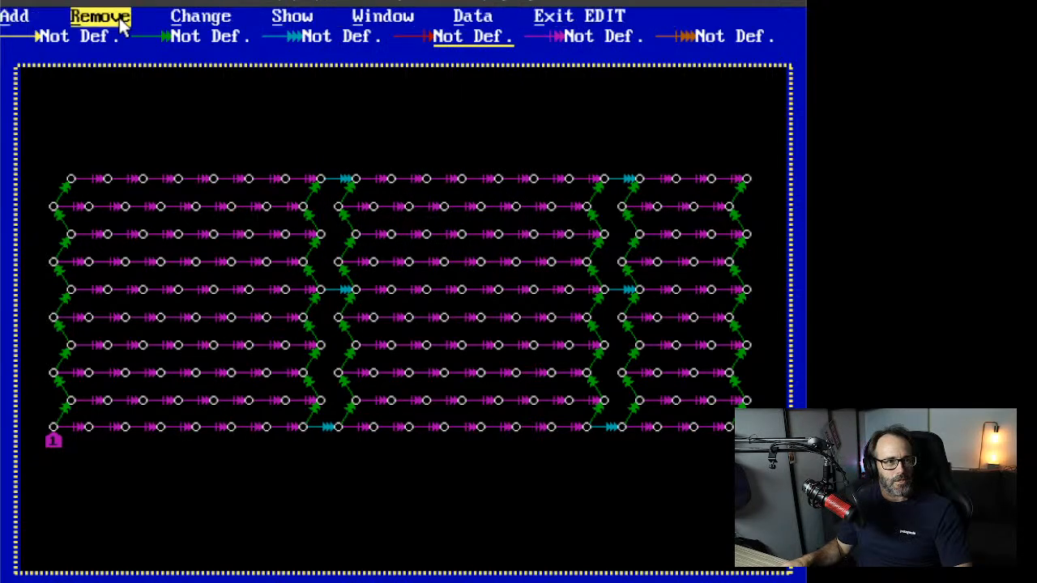
click(473, 16)
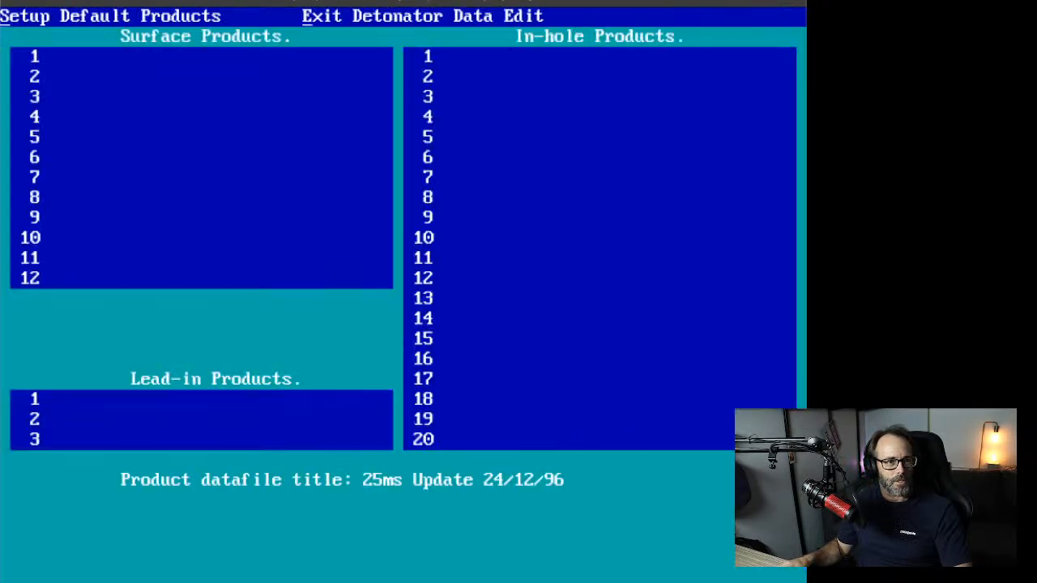
Step: Set surface rows 1 and 2 to Uniflex 3.6 CordOnly 0 ms and MSC 42
click(128, 55)
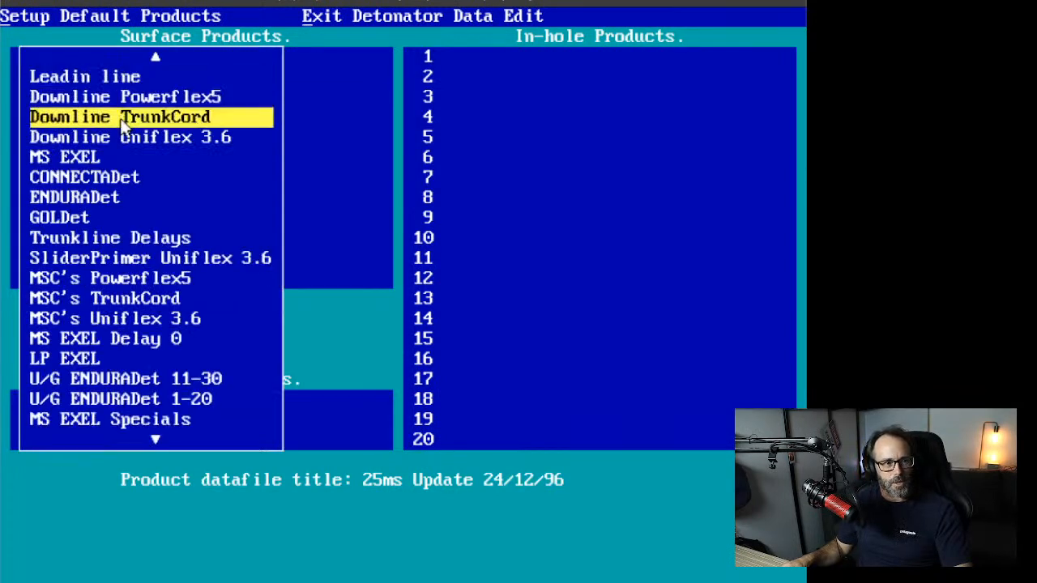
click(122, 136)
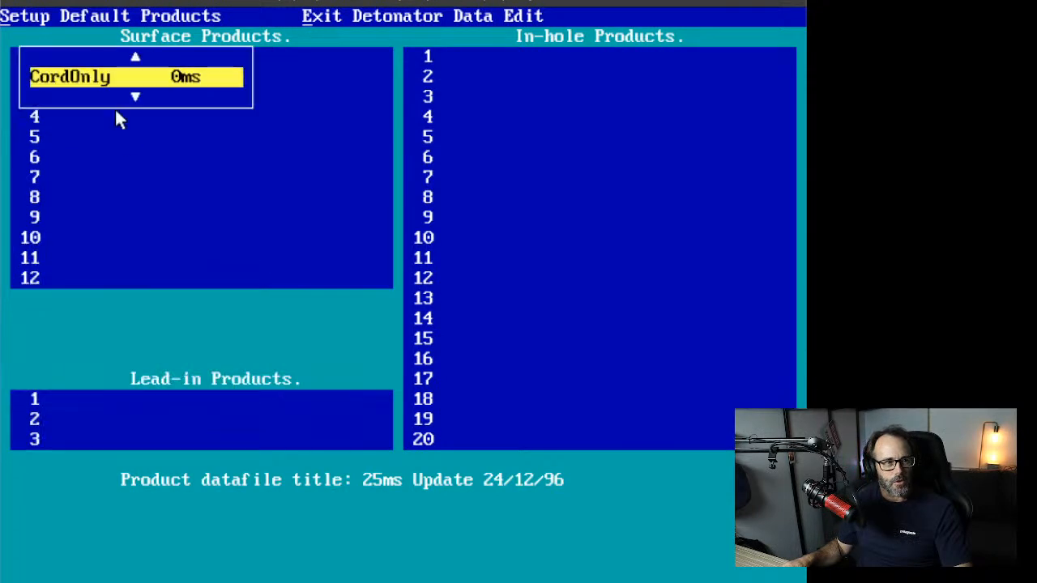
click(88, 78)
click(83, 77)
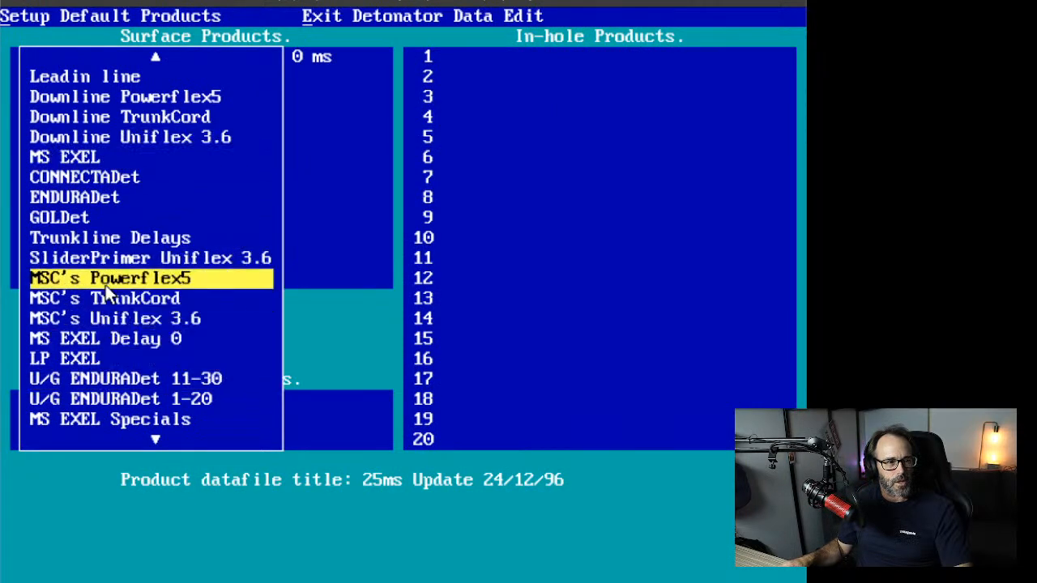
click(108, 319)
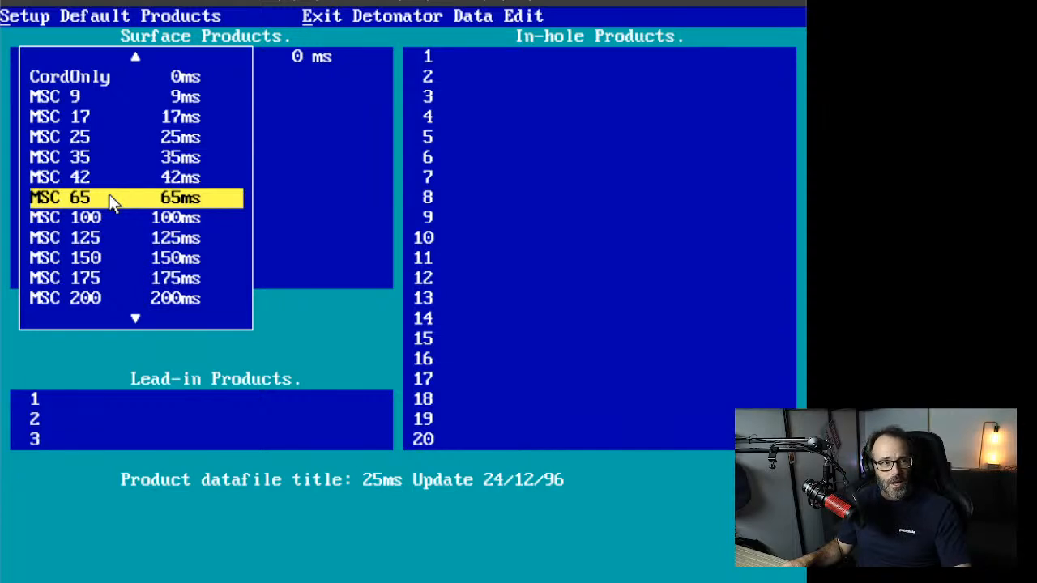
click(60, 178)
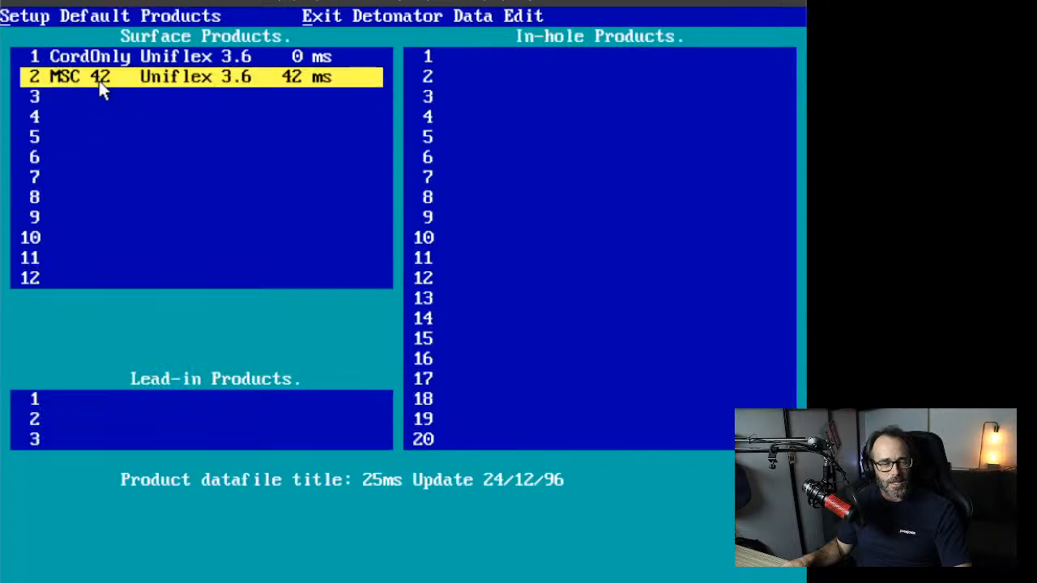
Step: Set surface row 3 to MS EXEL MS #8 200 ms and choose MS EXEL for in-hole row 1
click(128, 97)
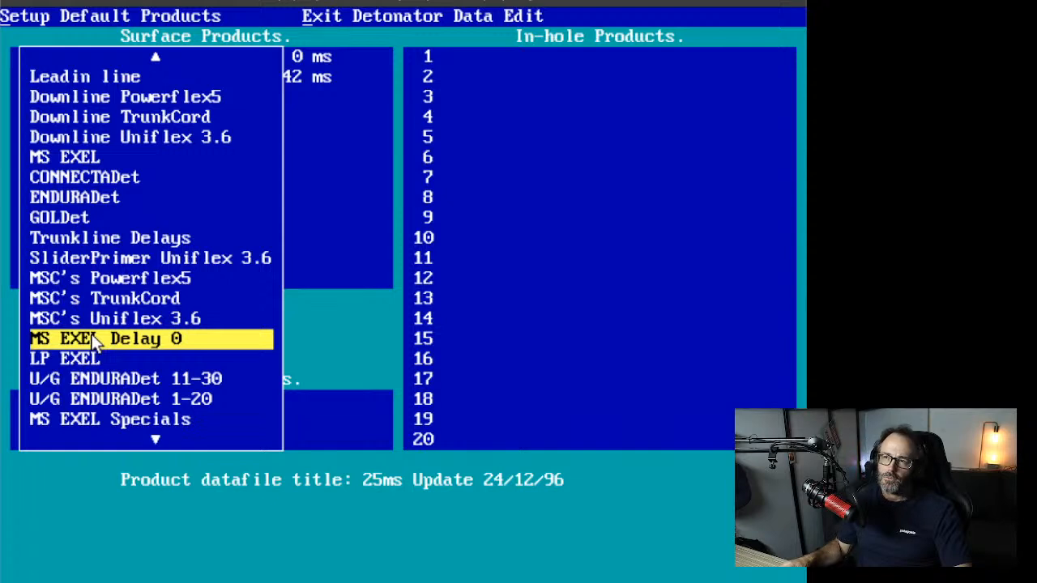
click(57, 157)
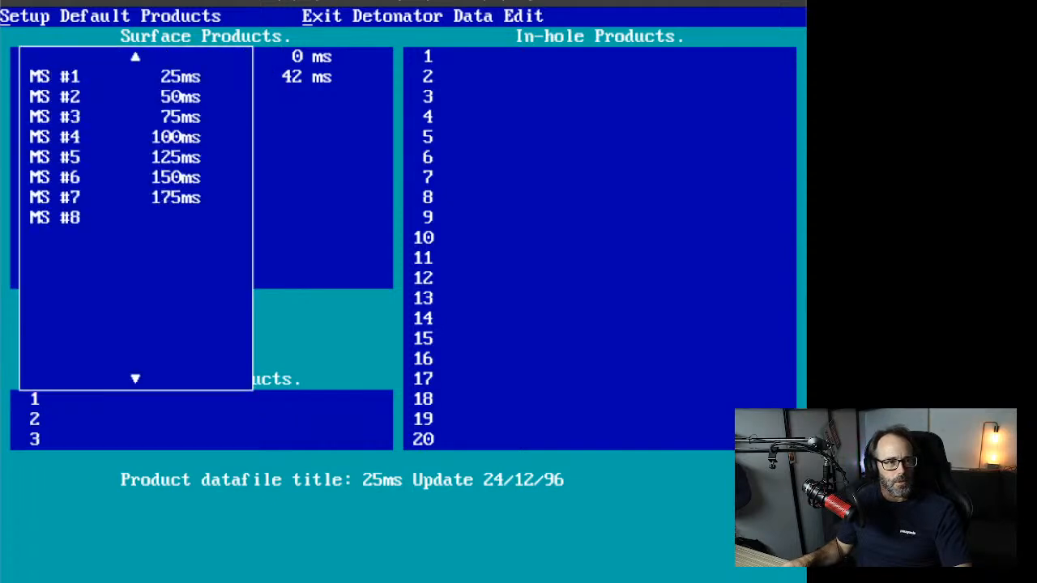
click(89, 215)
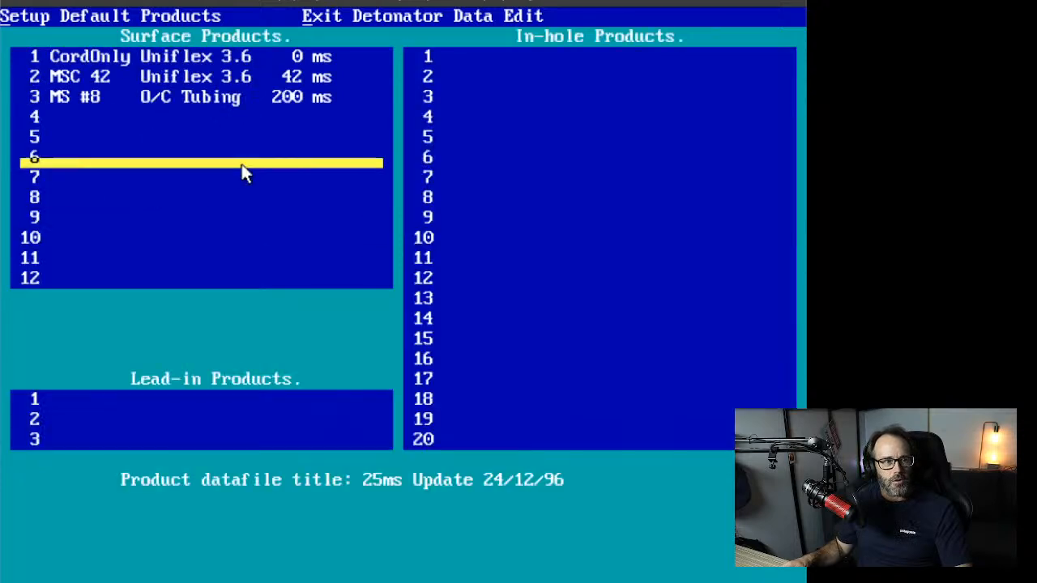
click(571, 56)
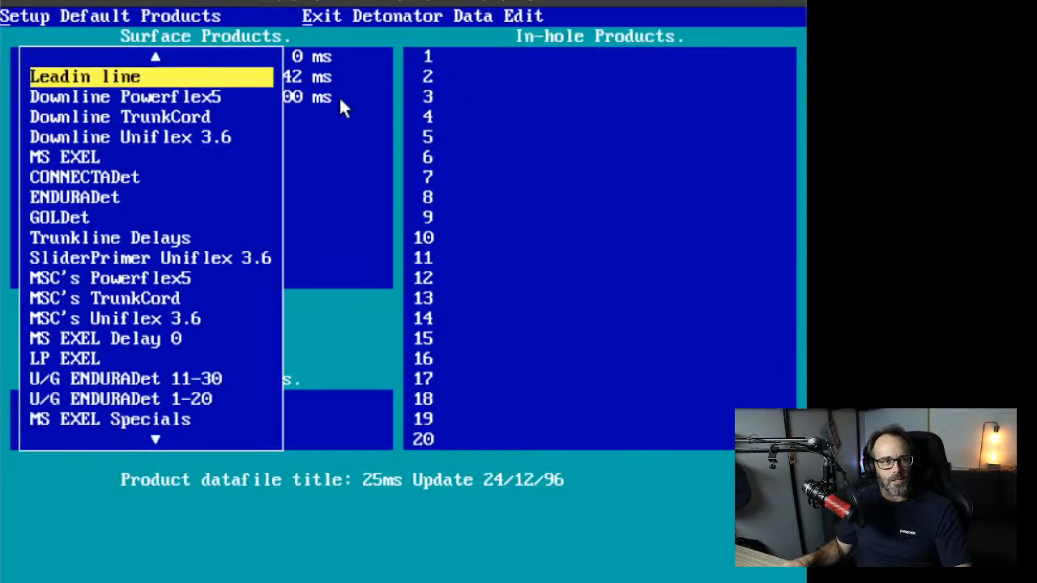
click(92, 157)
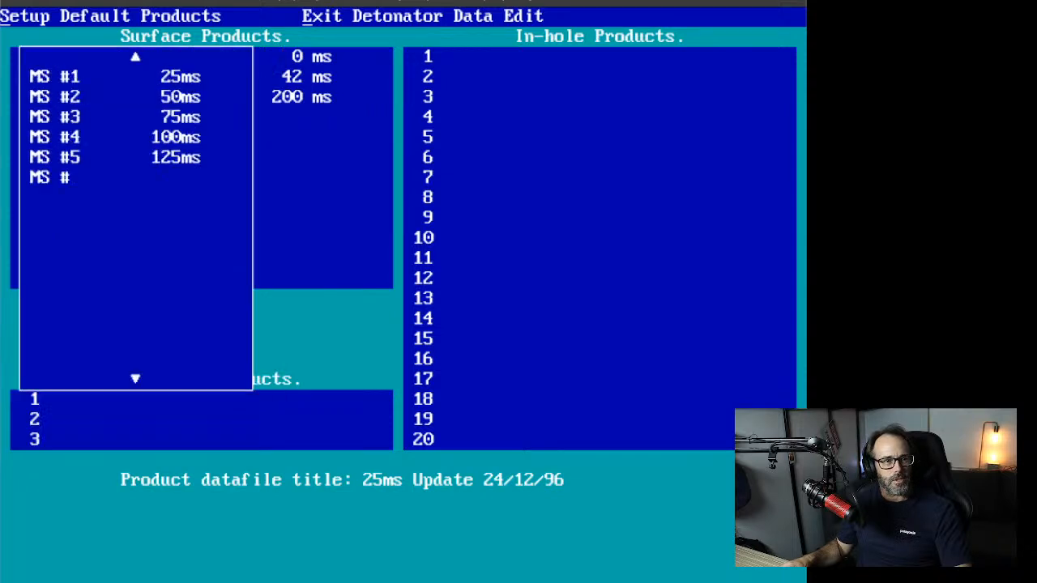
Step: Assign MS EXEL delays MS #1 25 ms, MS #2 50 ms and MS #3 75 ms to in-hole rows 1–3
click(116, 76)
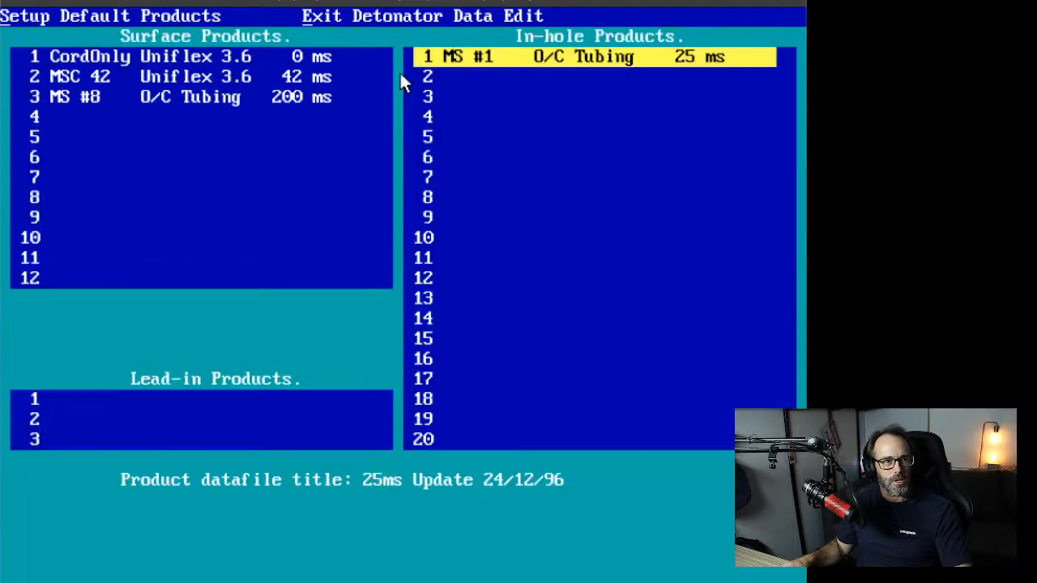
click(487, 81)
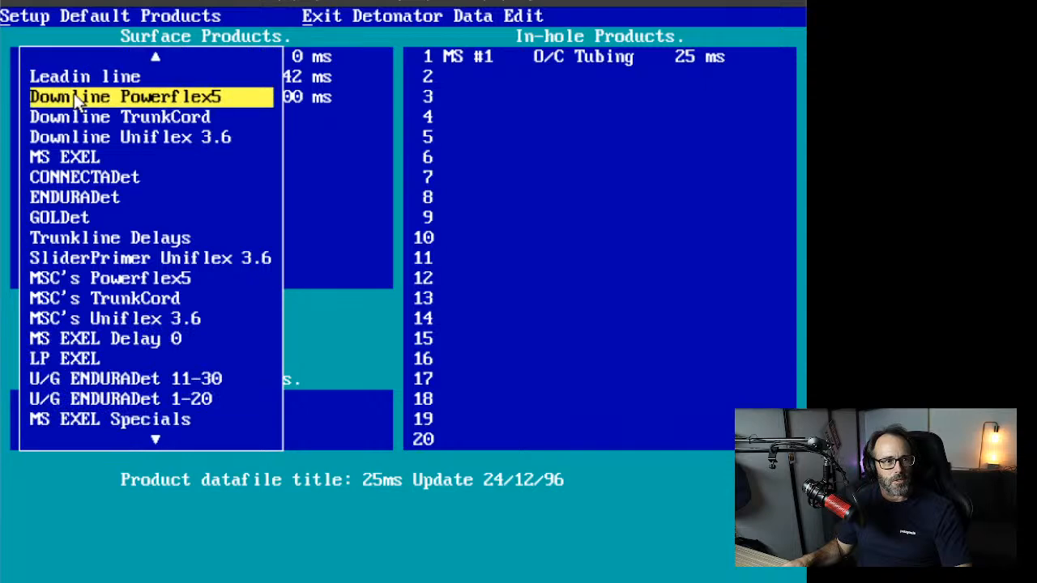
click(84, 150)
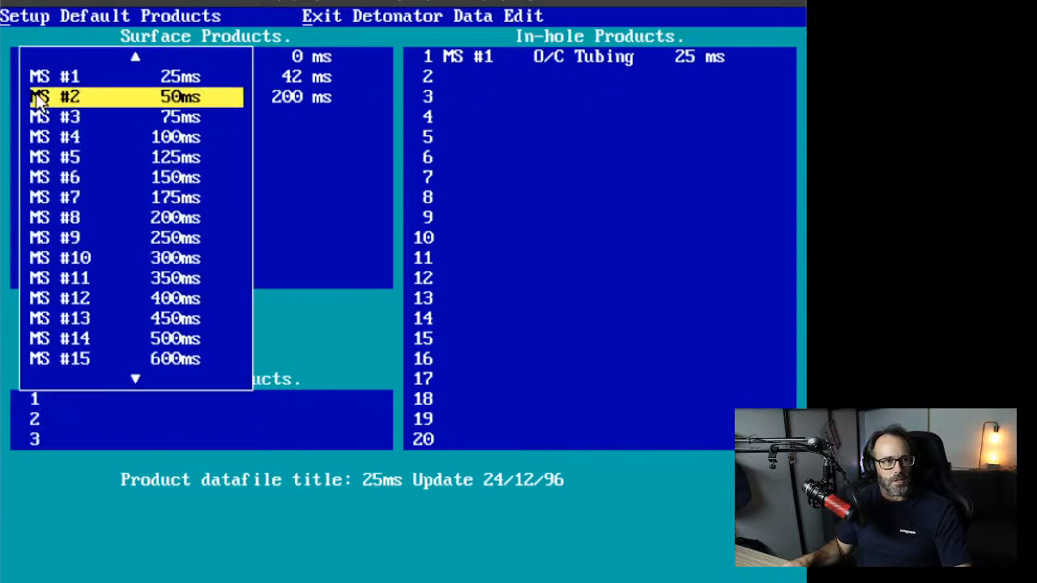
click(116, 97)
click(471, 99)
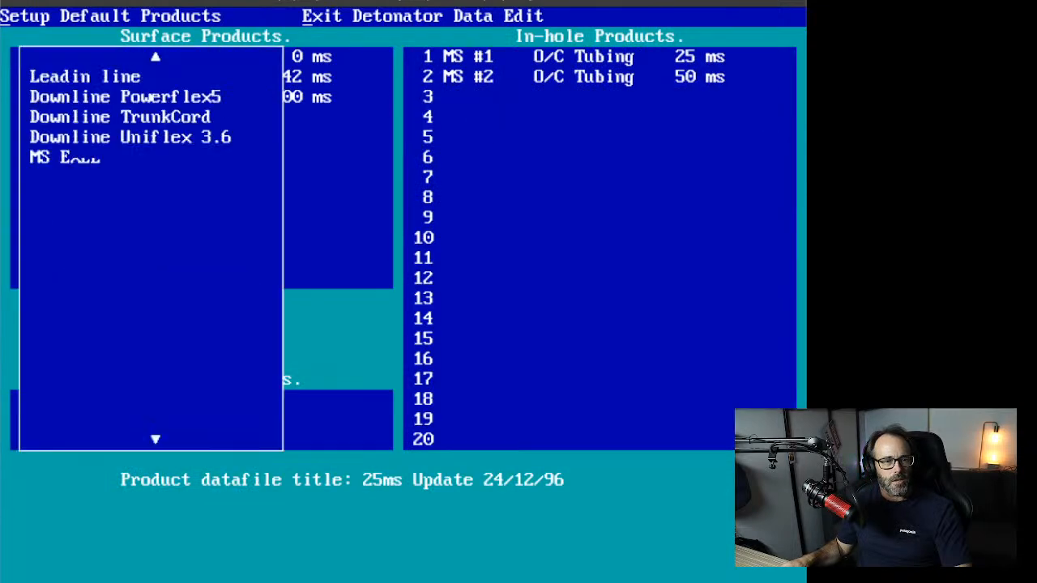
click(124, 159)
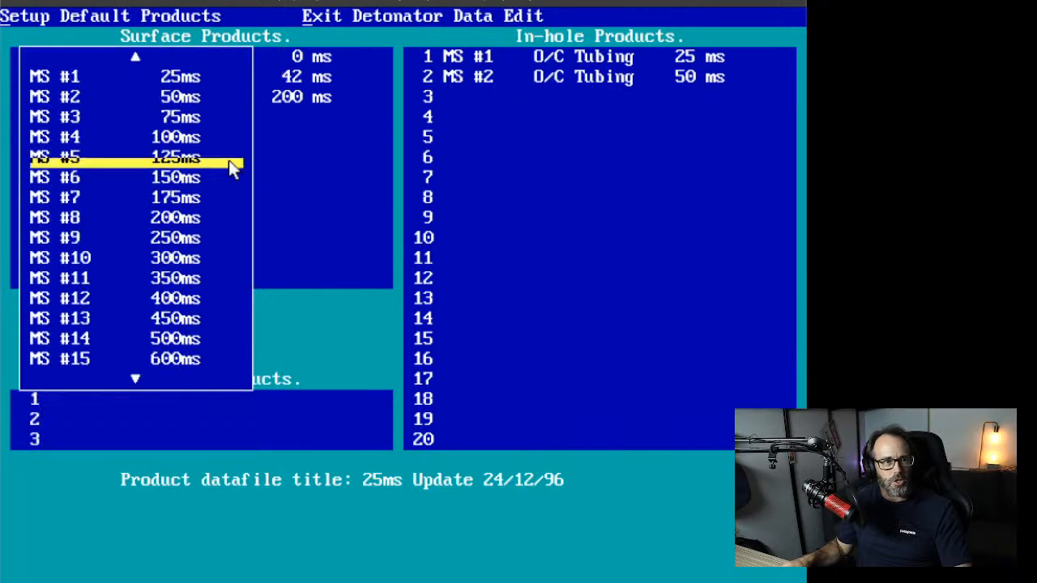
click(162, 113)
Step: Set in-hole row 4 to MS #4 100 ms and row 5 to MS #5 125 ms
click(452, 121)
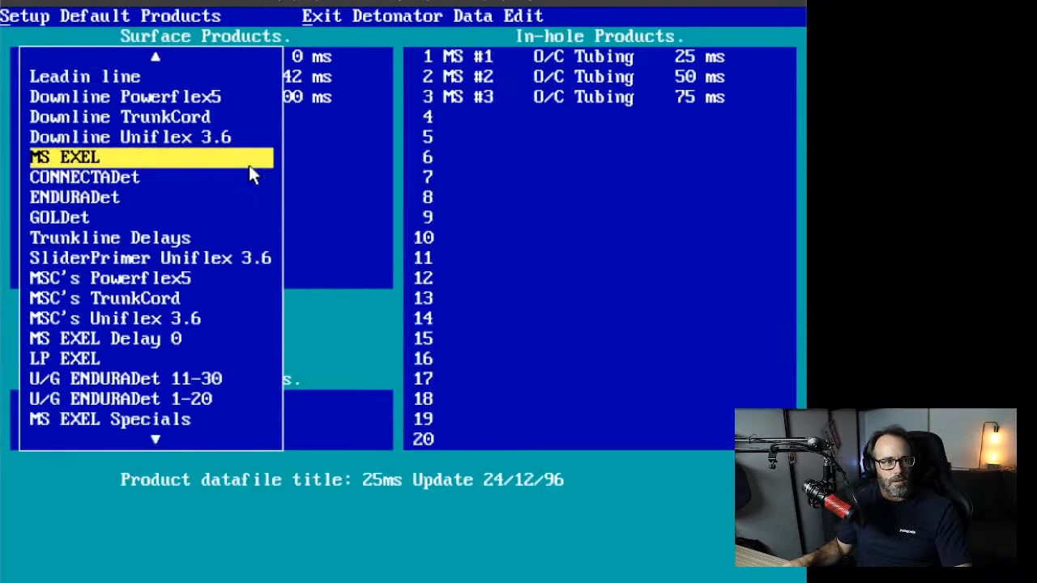
click(159, 162)
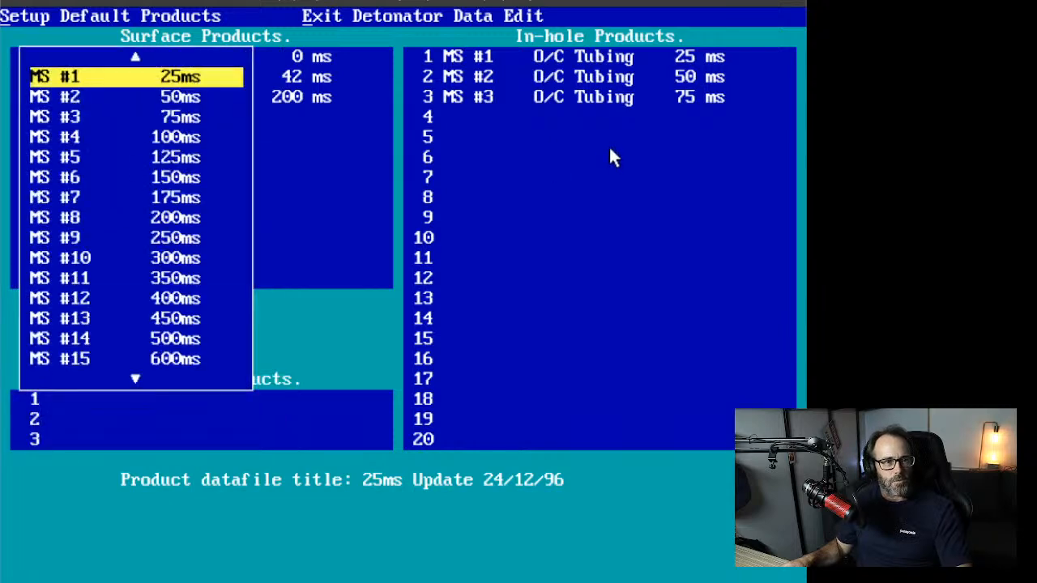
click(75, 139)
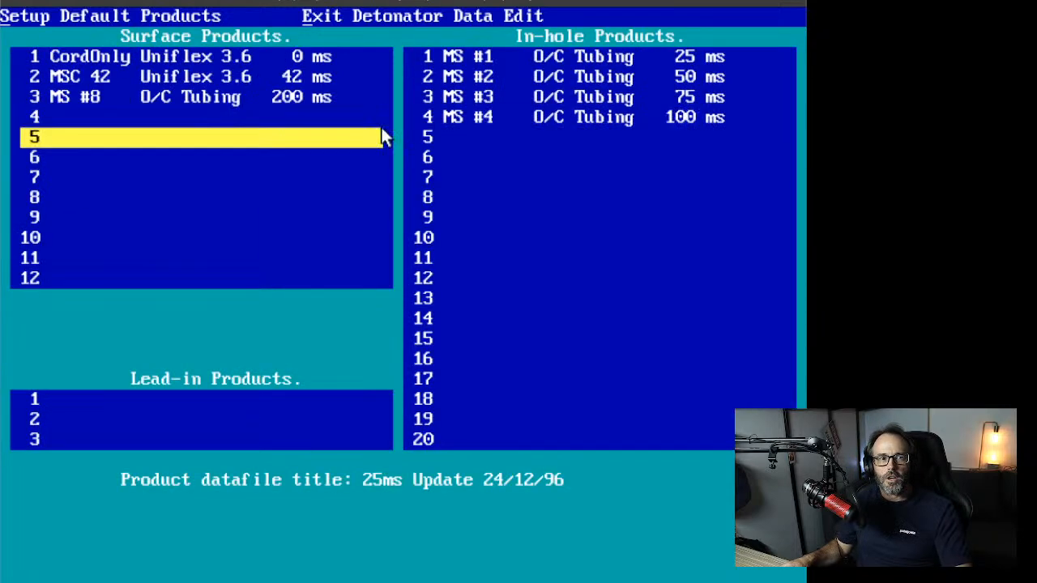
click(457, 138)
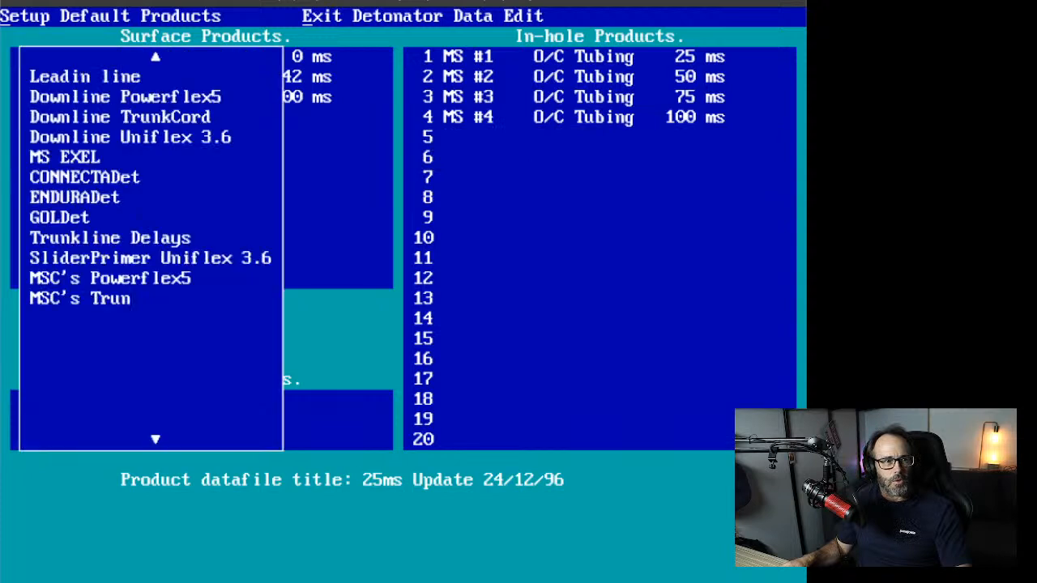
click(85, 161)
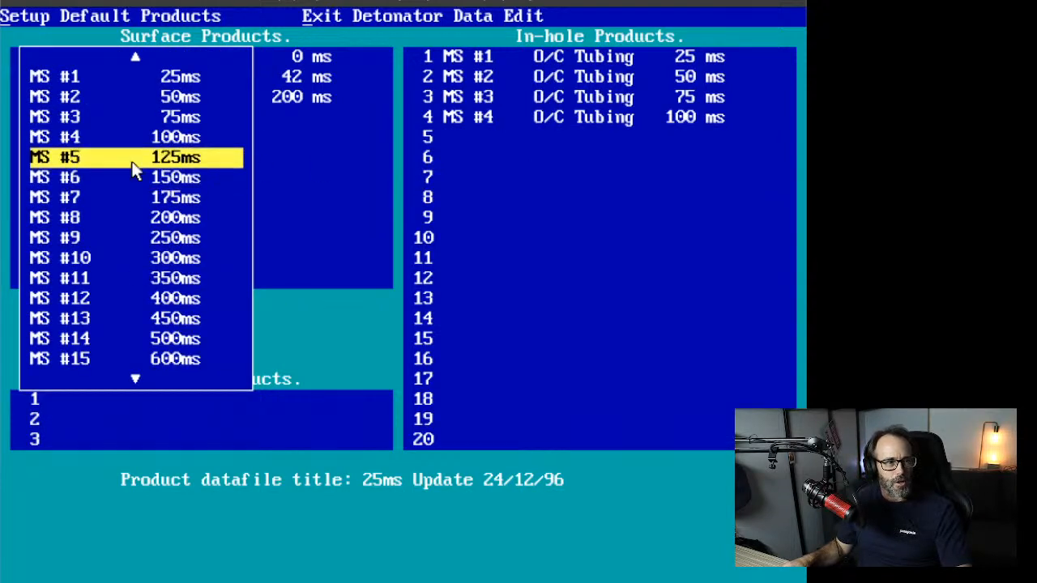
click(134, 179)
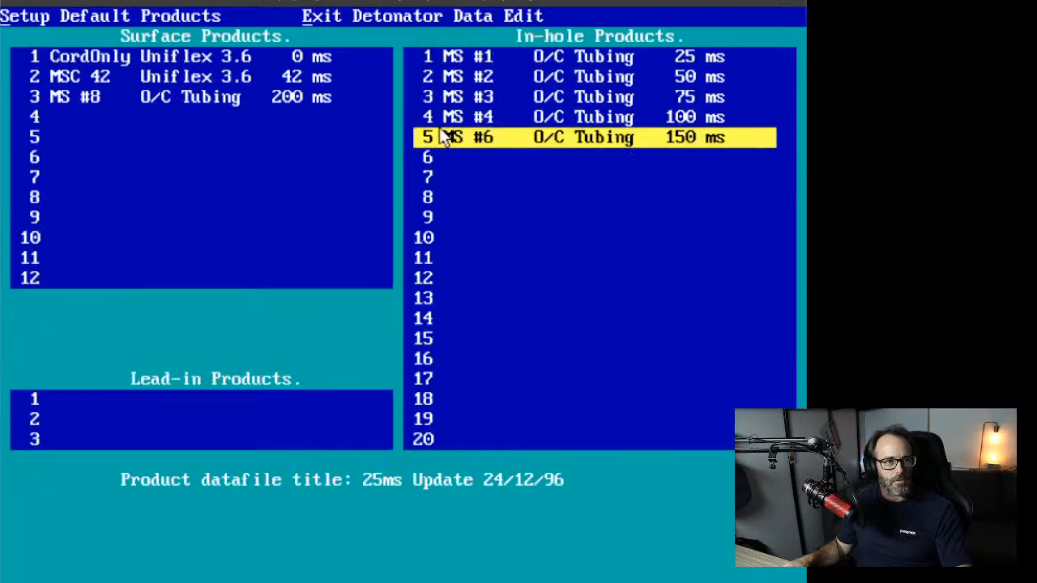
click(455, 140)
click(94, 157)
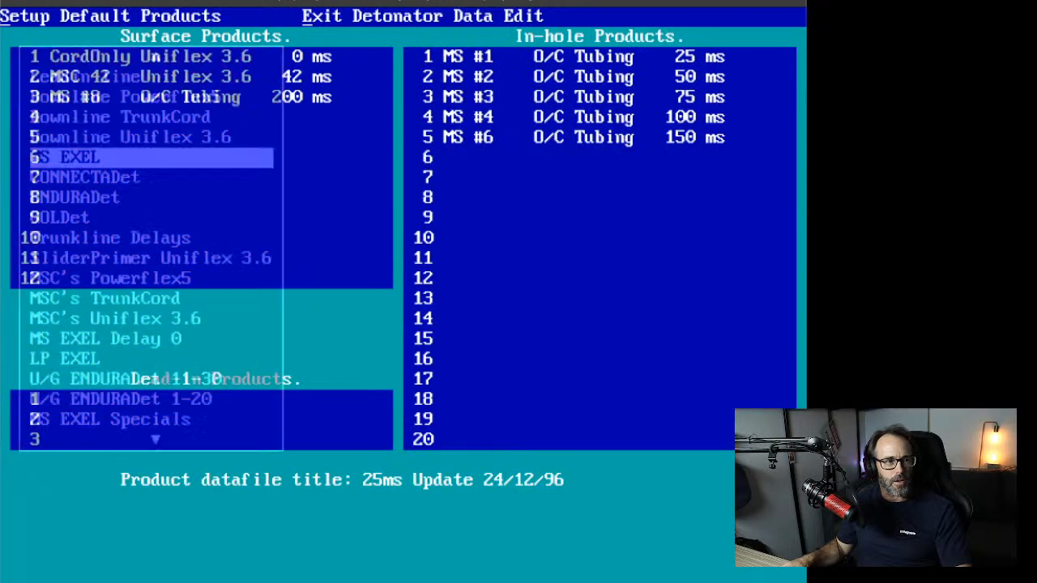
click(75, 159)
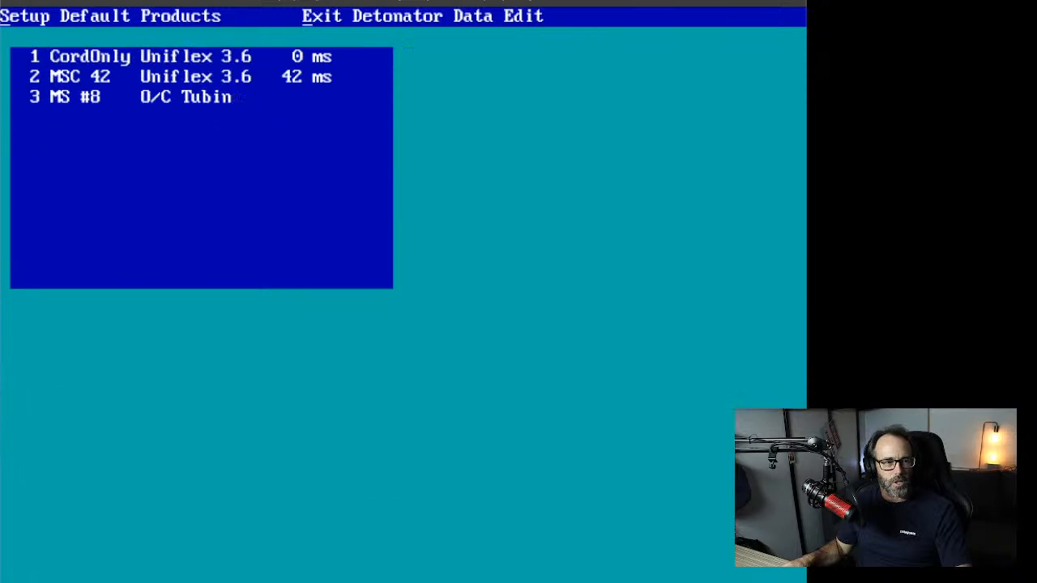
Step: Set in-hole rows 6 and 7 to MS EXEL MS #6 150 ms and MS #7 175 ms
key(Return)
key(Down)
key(Down)
key(Down)
key(Down)
key(Return)
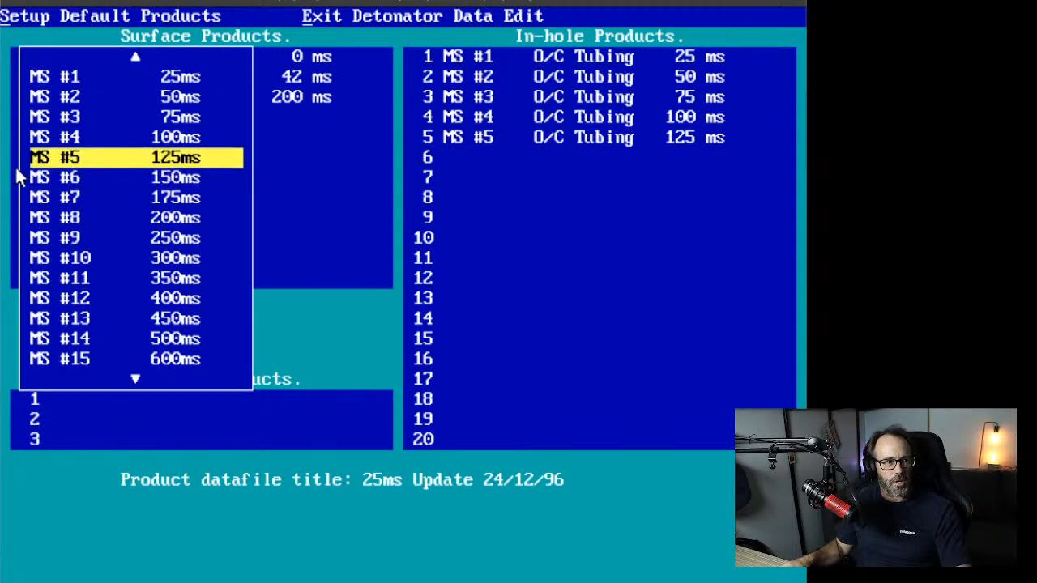
click(67, 178)
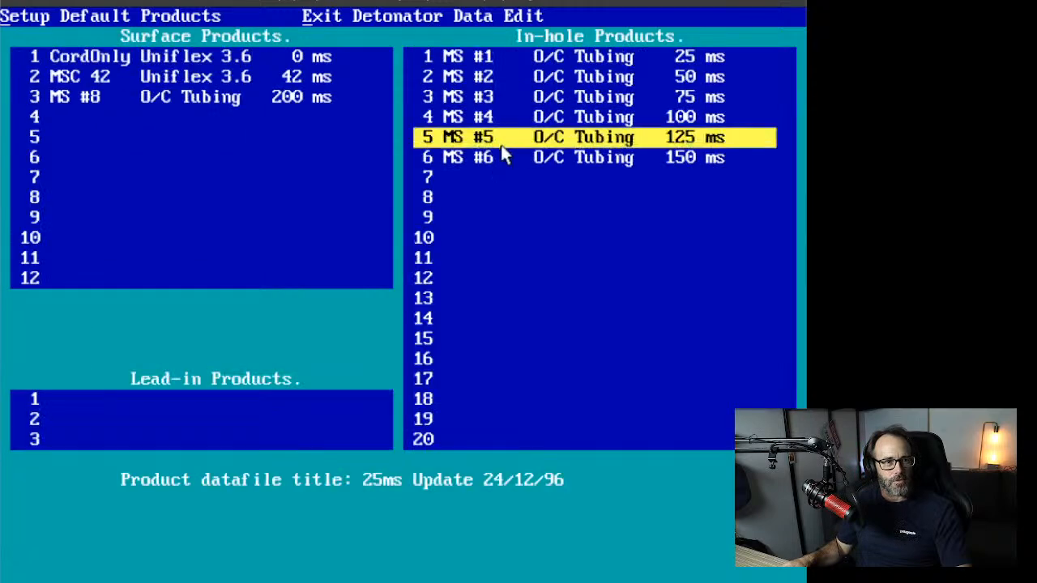
click(517, 183)
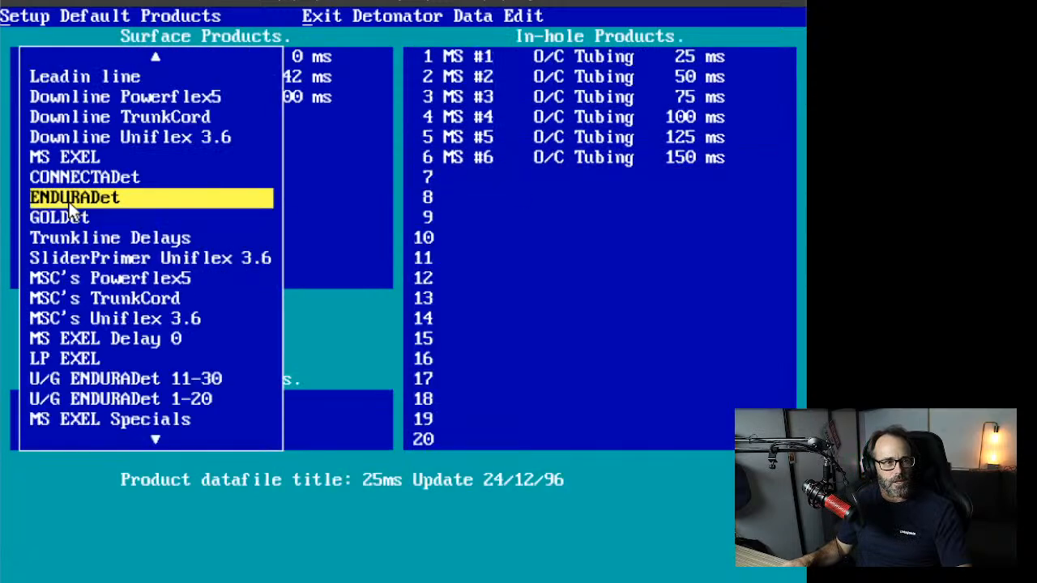
click(79, 163)
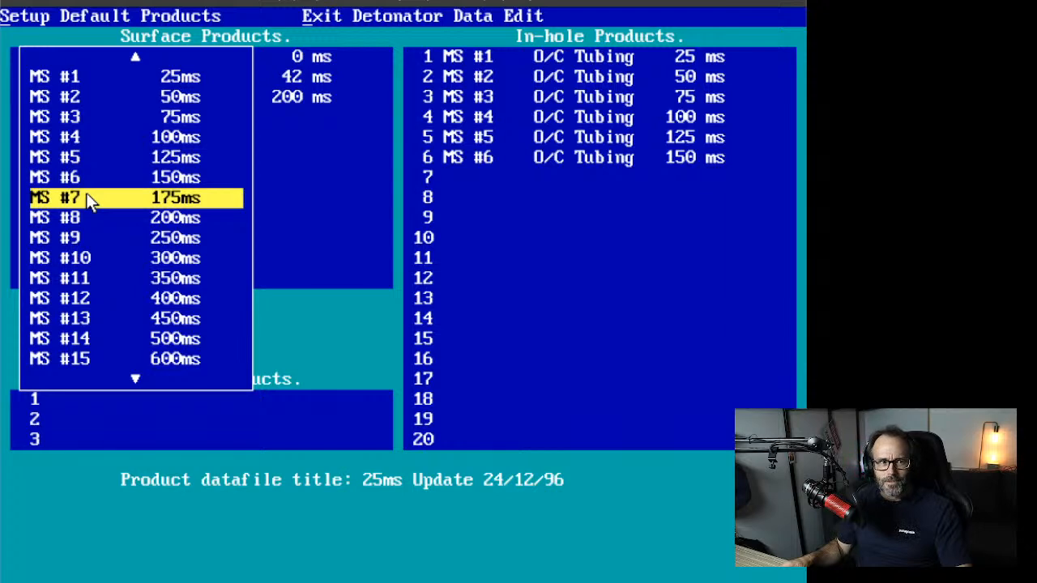
click(87, 196)
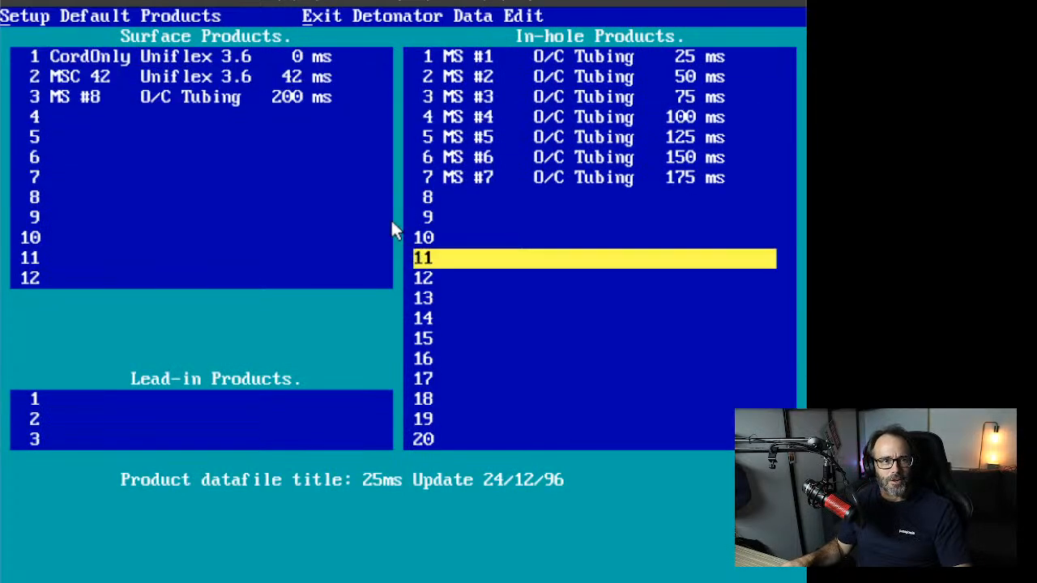
Step: Set in-hole row 8 to MS EXEL MS #8 200 ms
click(445, 197)
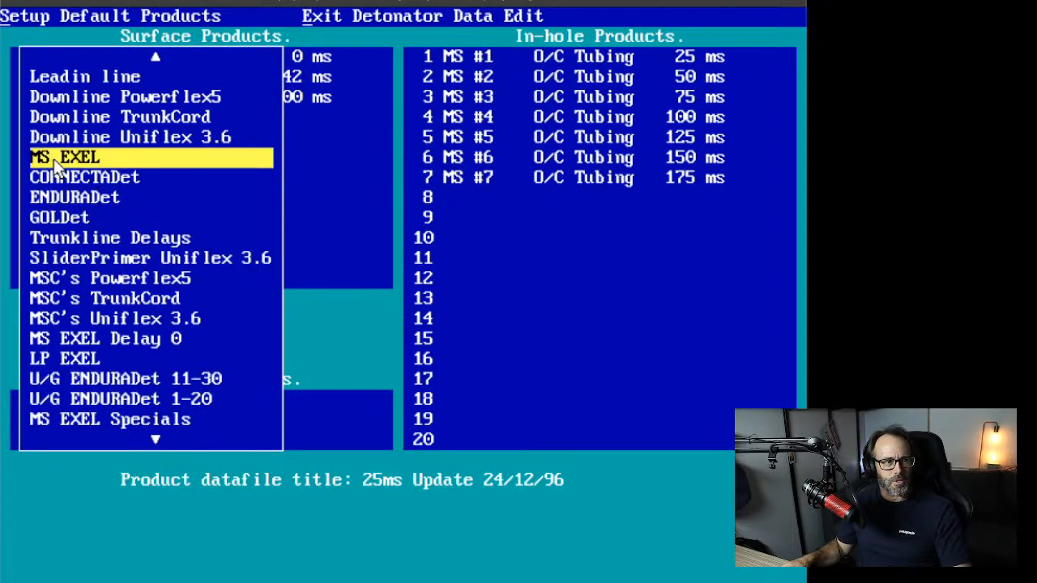
click(55, 161)
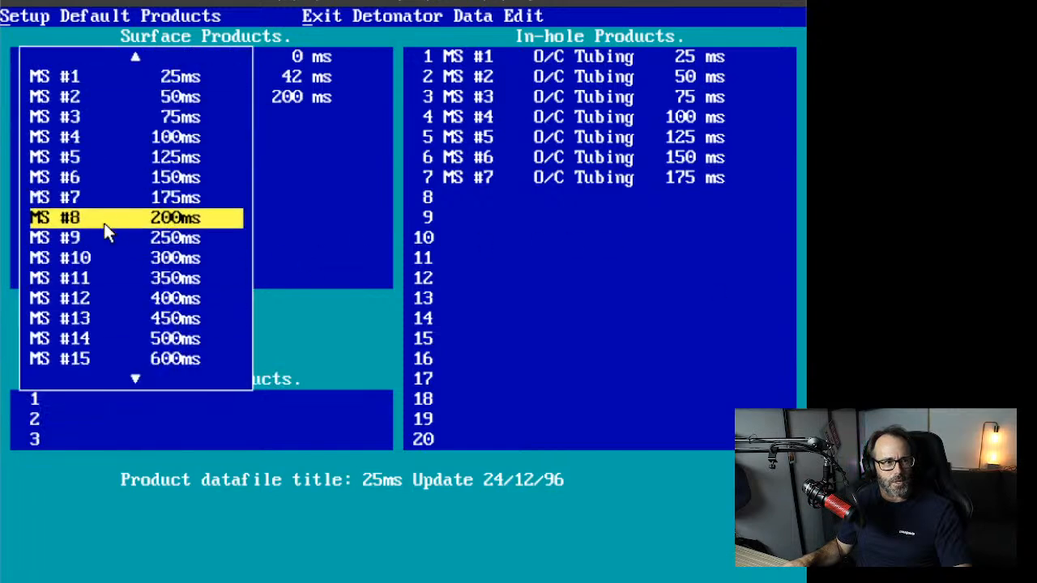
click(104, 223)
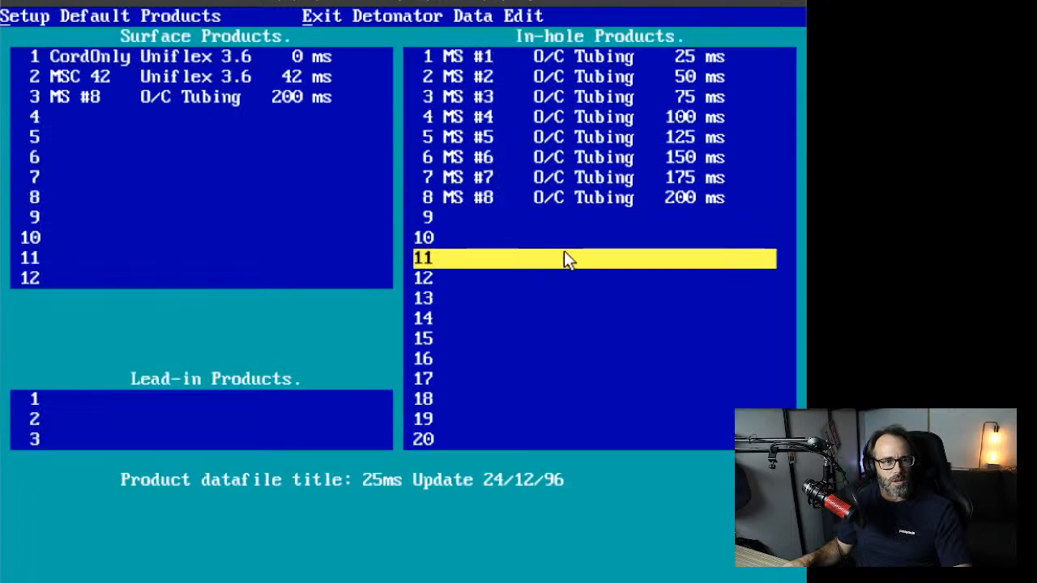
click(227, 402)
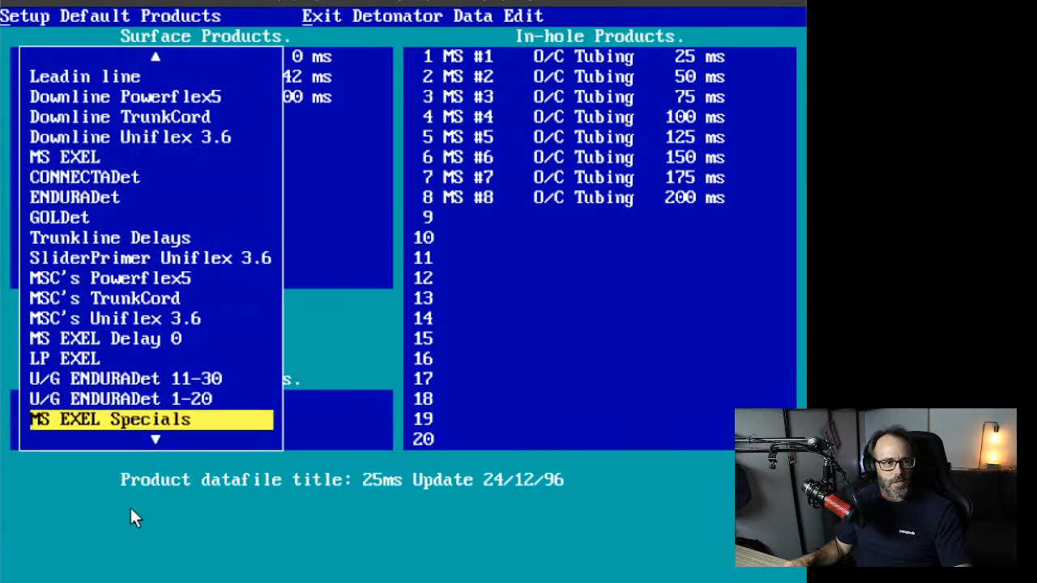
Step: Give Lead-in row 1 the MS EXEL Specials MS1 delay, O/C Tubing 25 ms
click(178, 440)
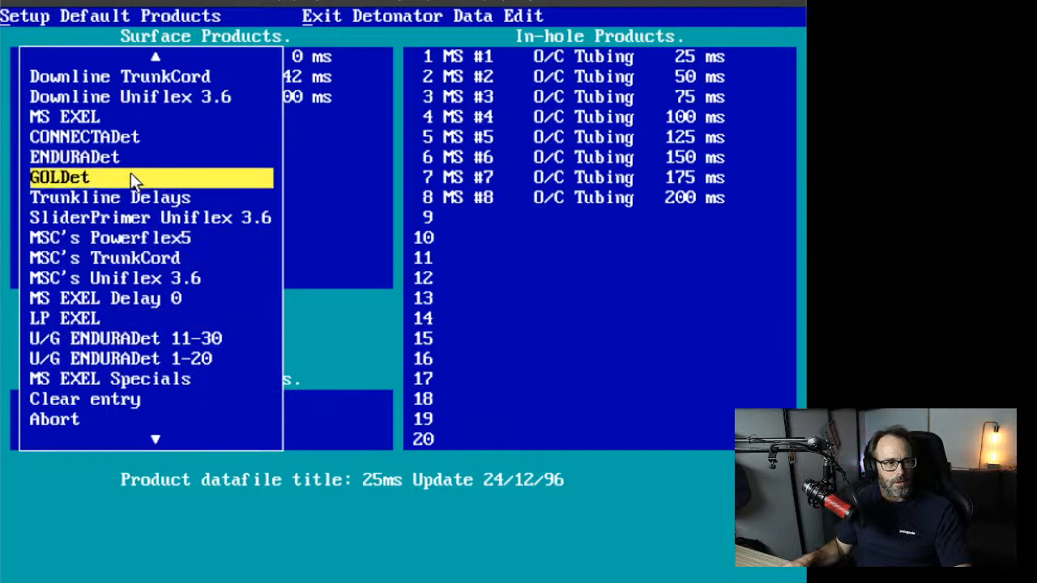
click(136, 379)
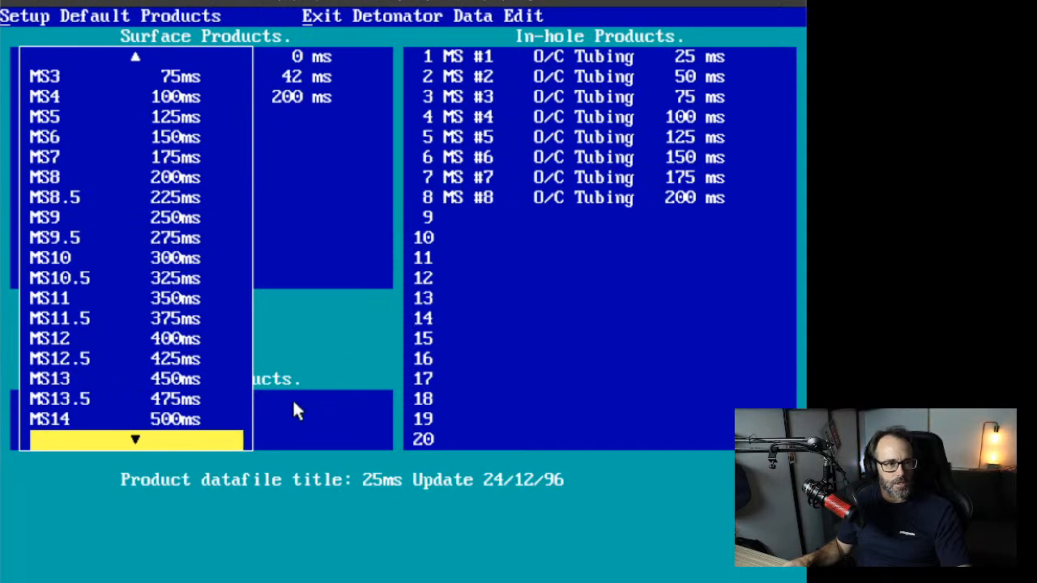
click(172, 54)
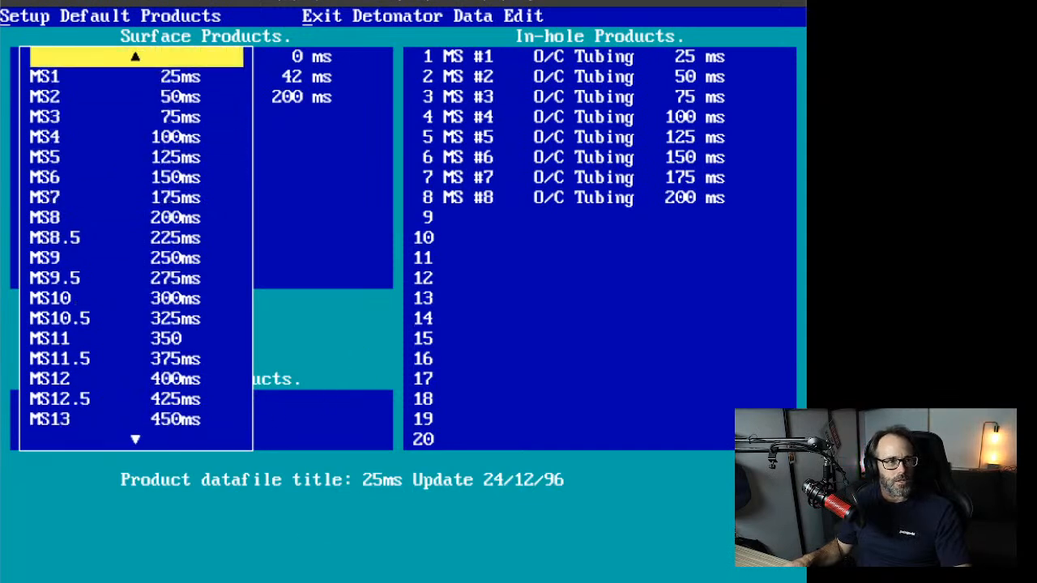
click(166, 75)
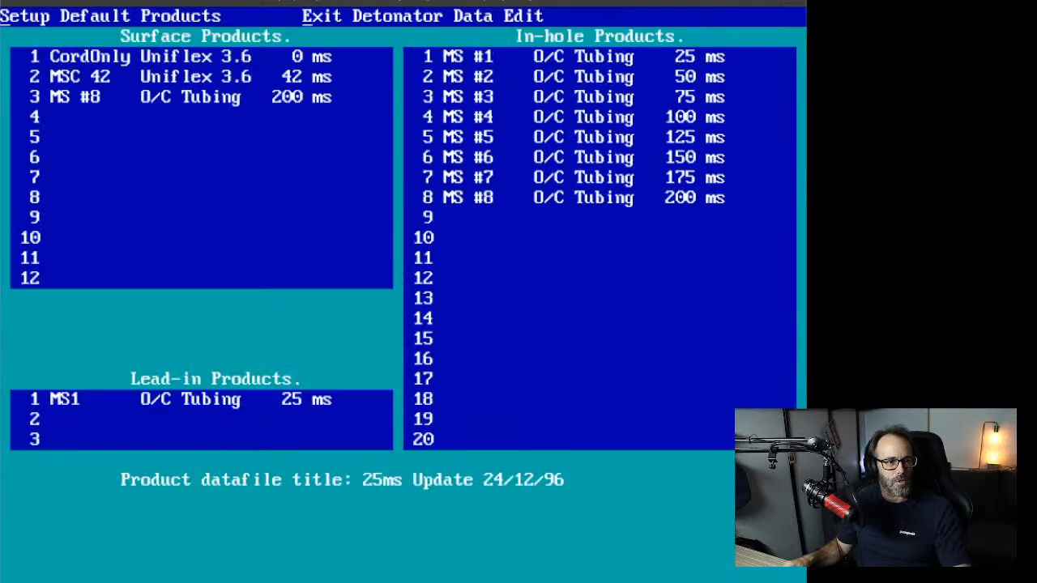
Step: Change the lead-in to MS EXEL Delay 0, MS #0 0 ms, and exit Detonator Data Edit
click(109, 133)
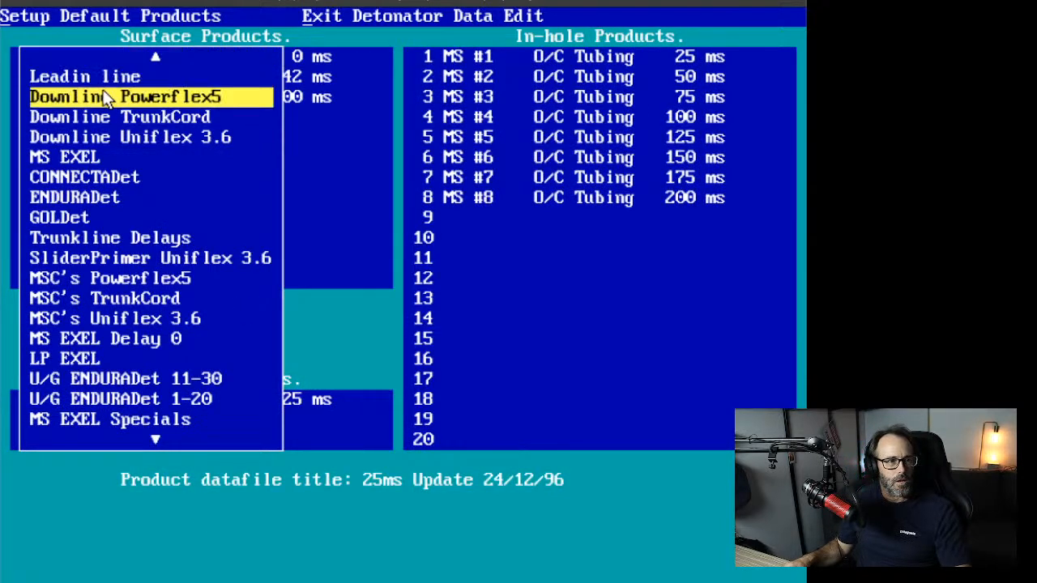
click(117, 137)
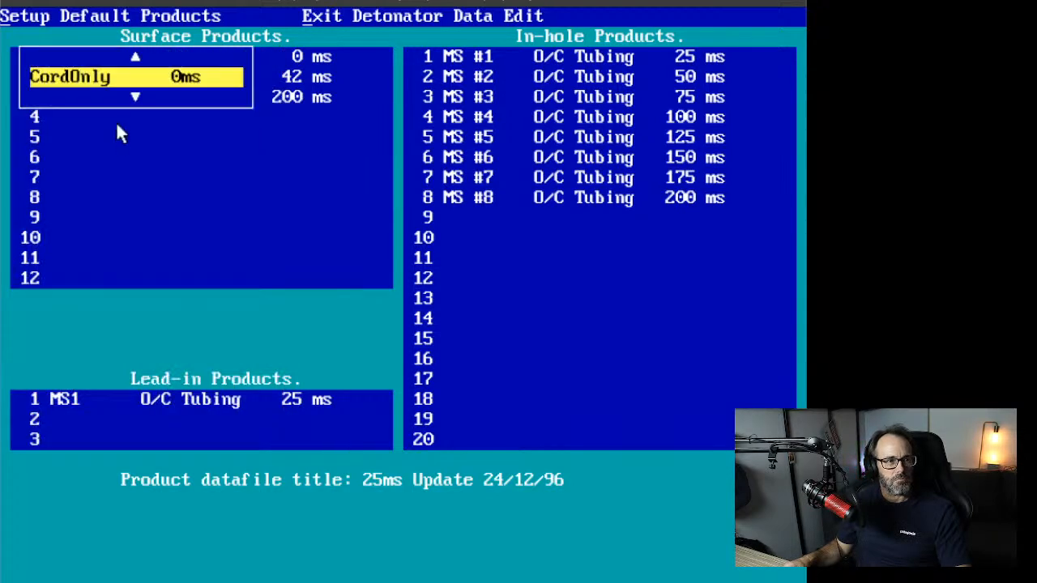
click(107, 78)
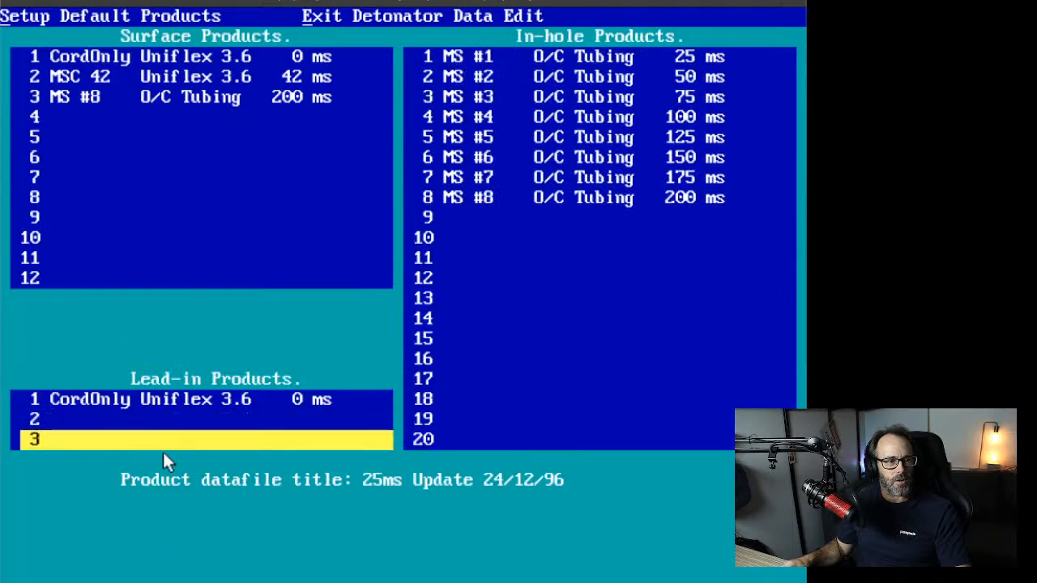
click(179, 387)
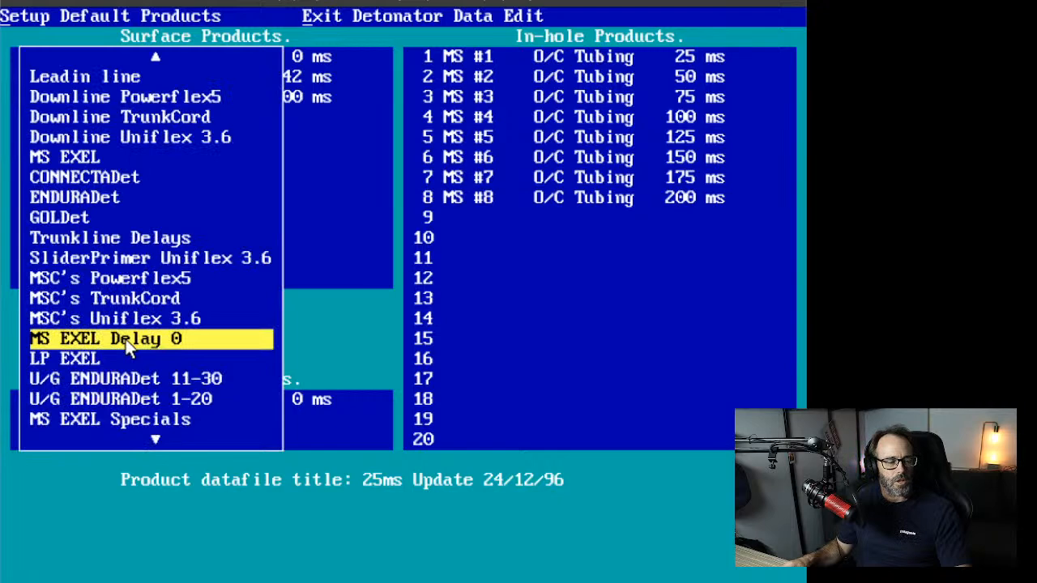
click(127, 340)
click(115, 60)
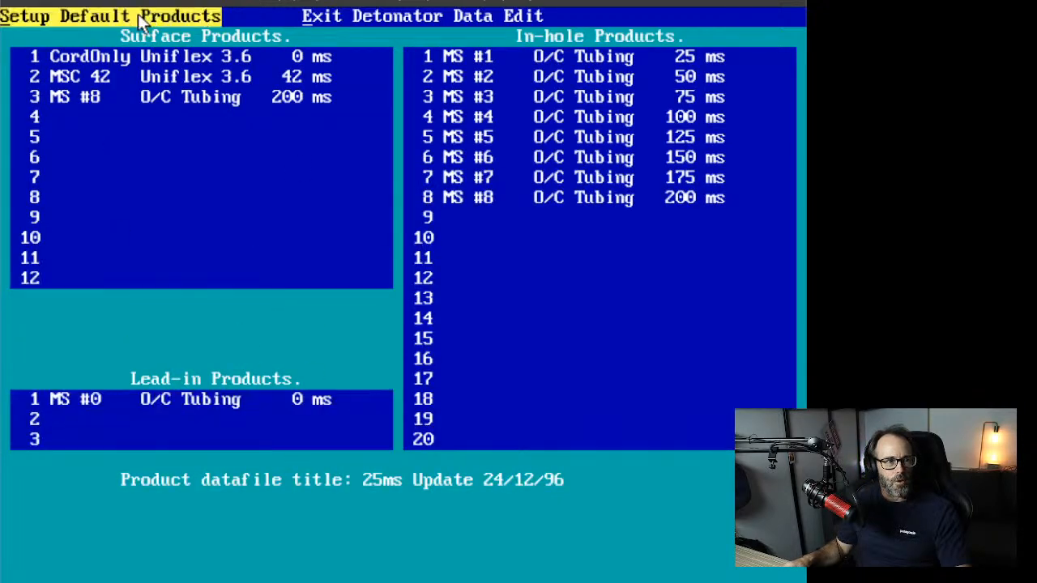
click(385, 19)
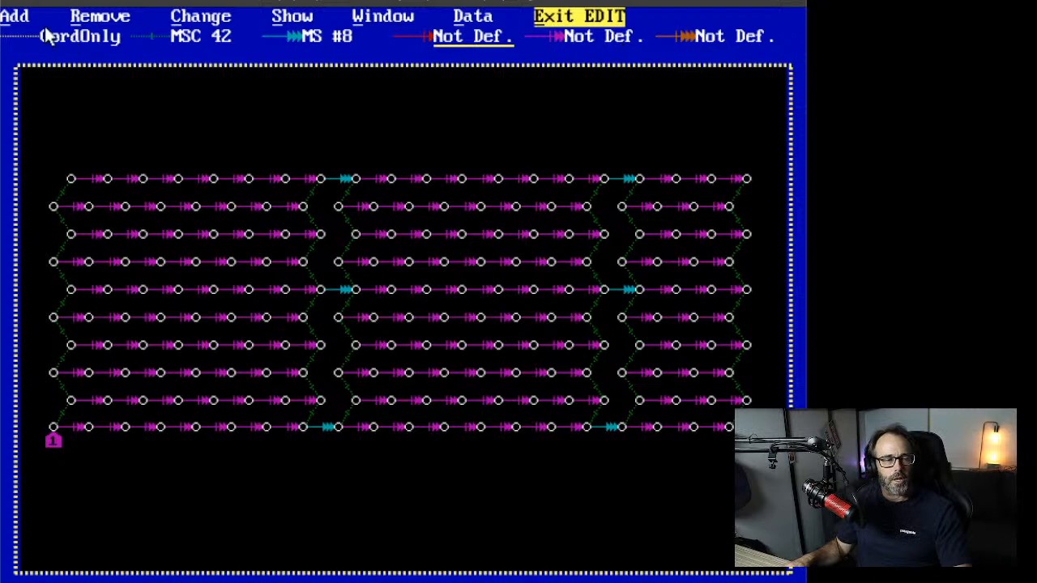
click(14, 16)
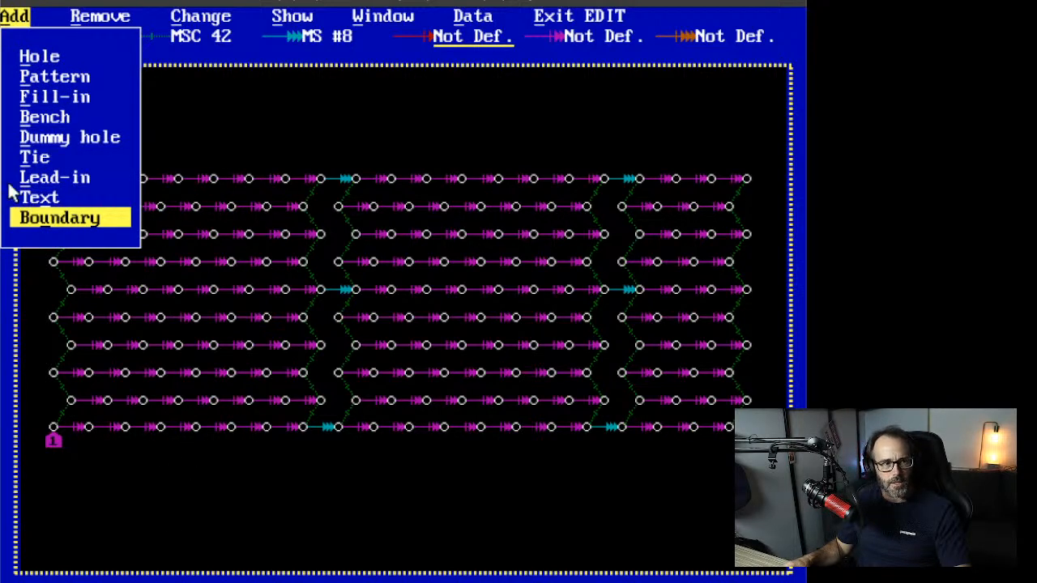
Step: Add CordOnly ties across the left section of all ten hole rows, bottom row to top
click(34, 157)
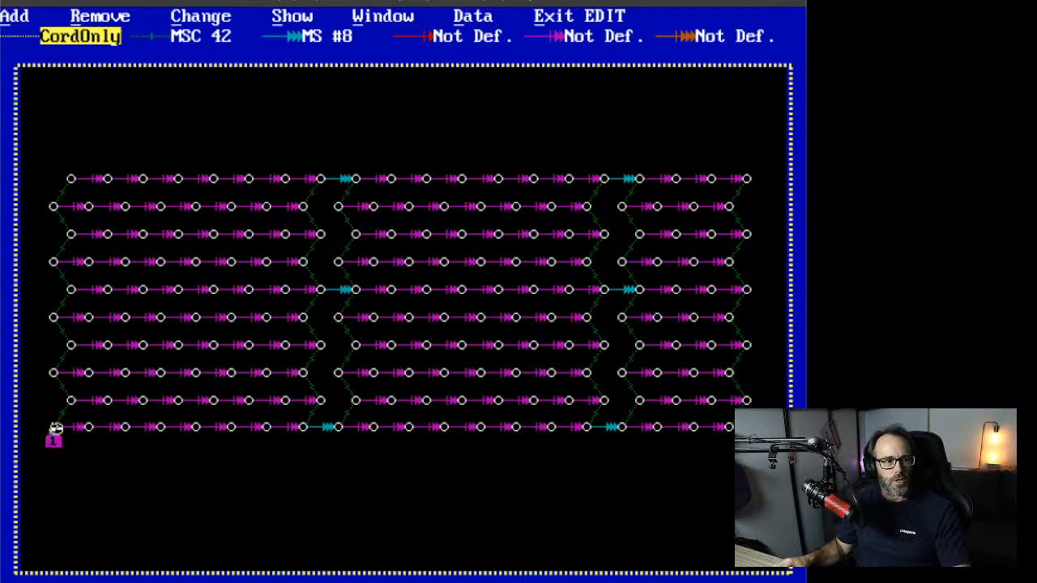
click(54, 427)
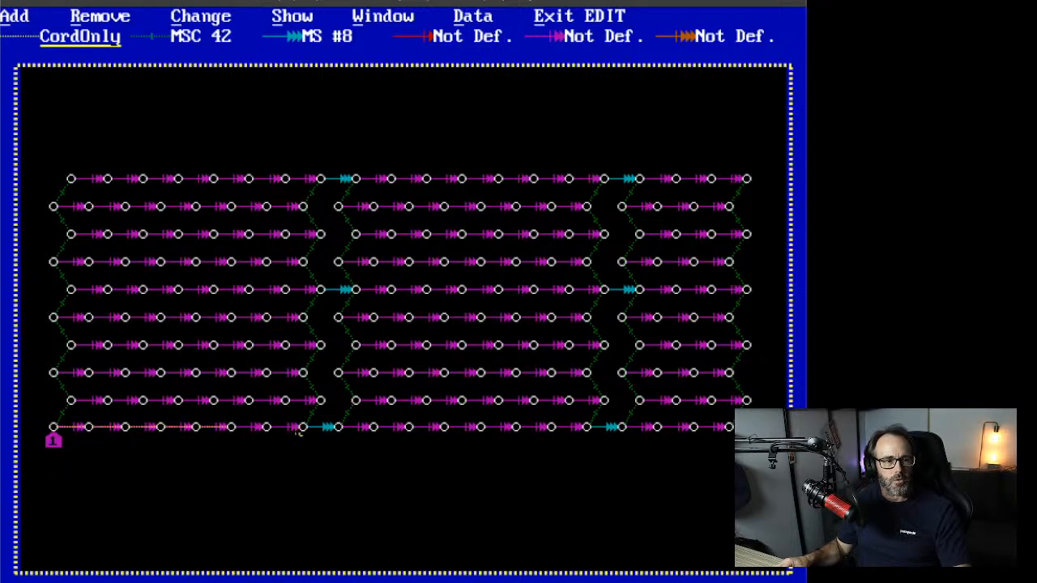
click(302, 427)
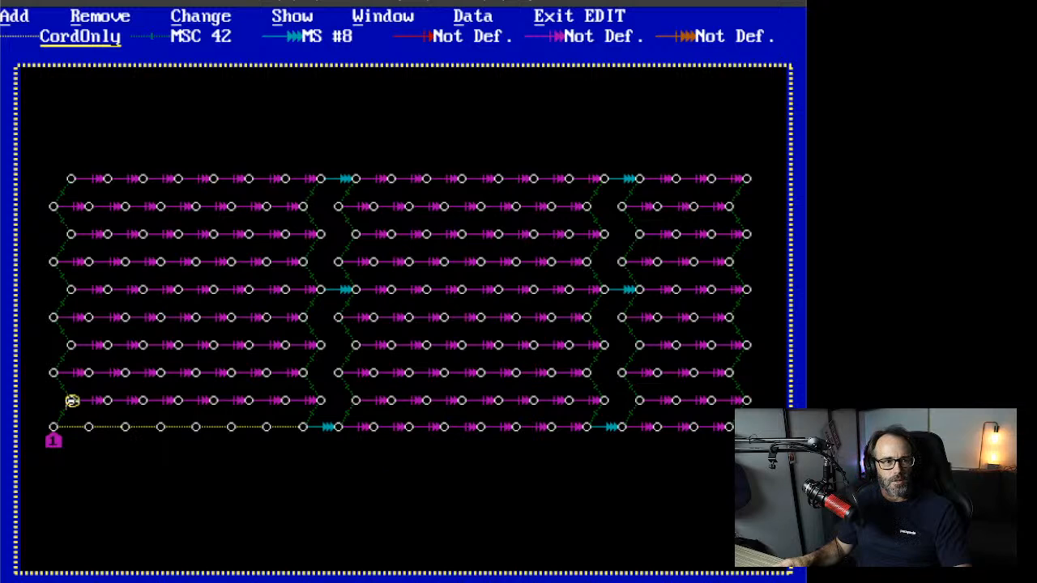
click(320, 400)
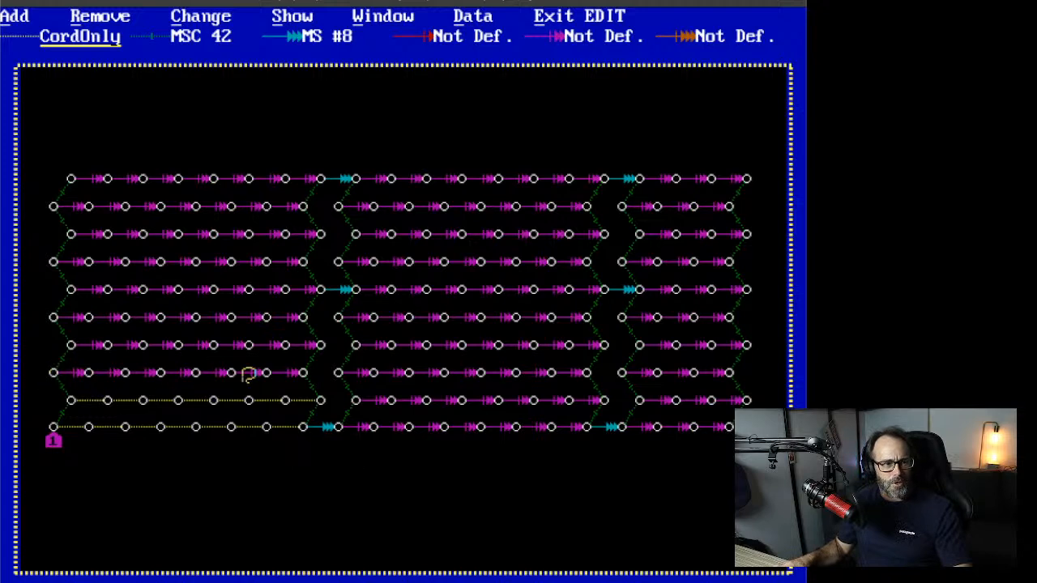
click(304, 372)
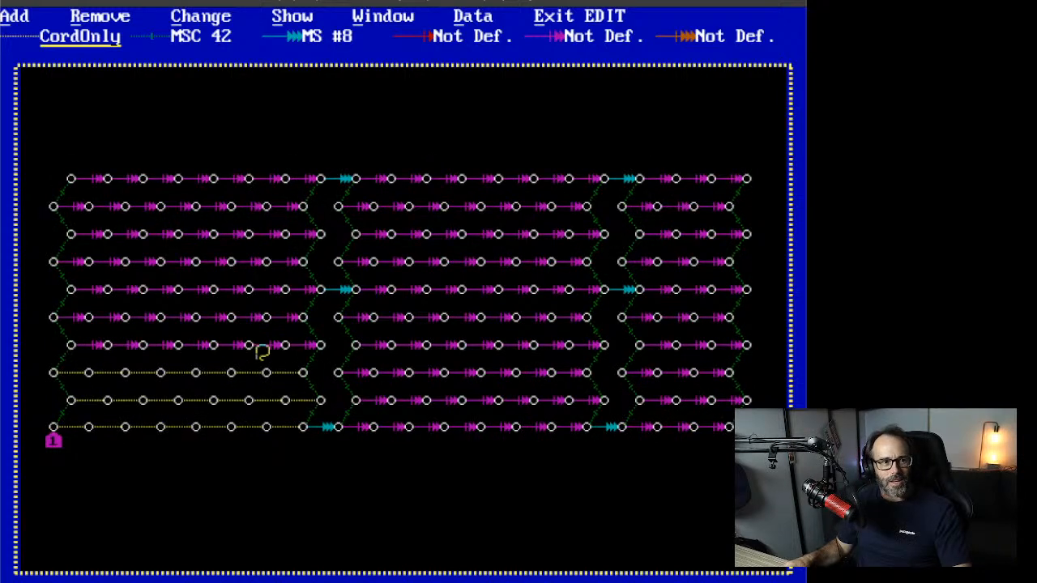
click(320, 344)
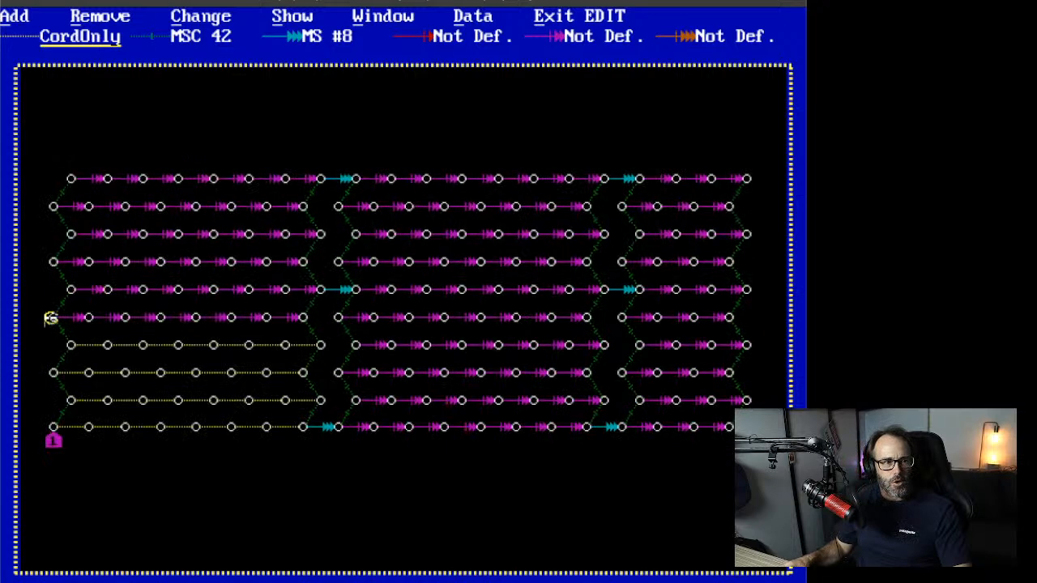
click(303, 316)
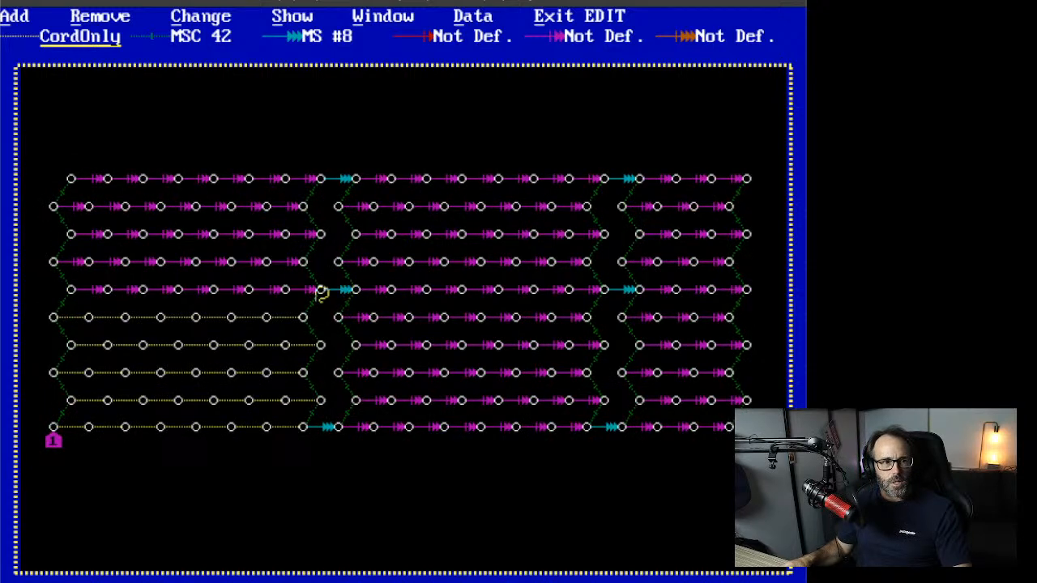
click(320, 290)
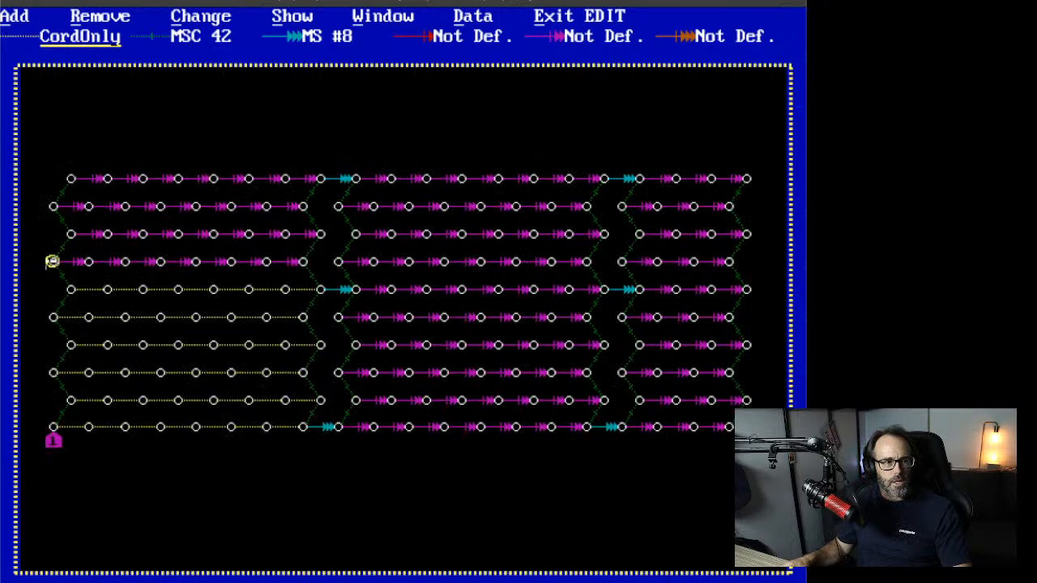
click(298, 262)
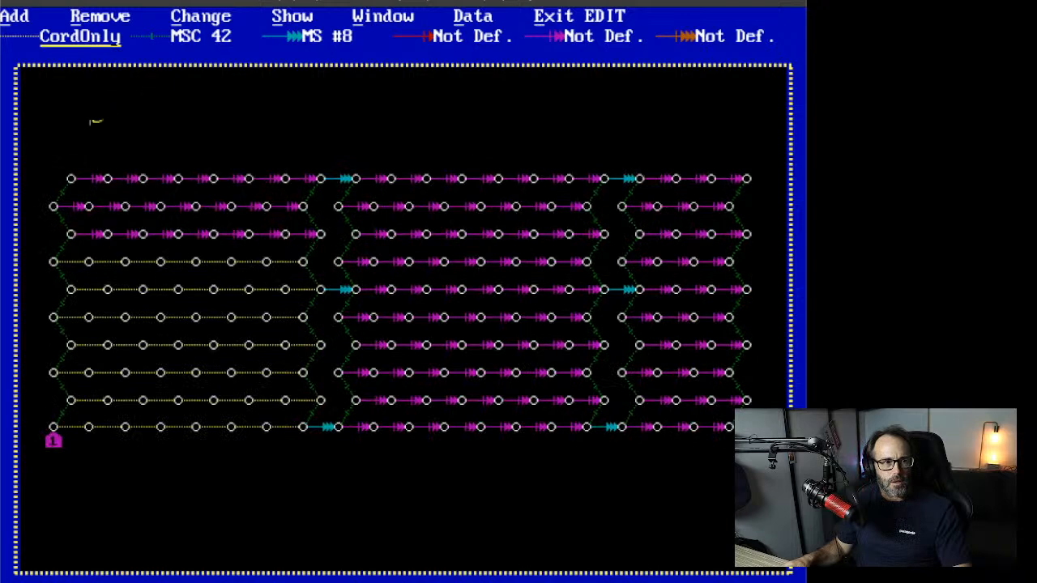
click(322, 234)
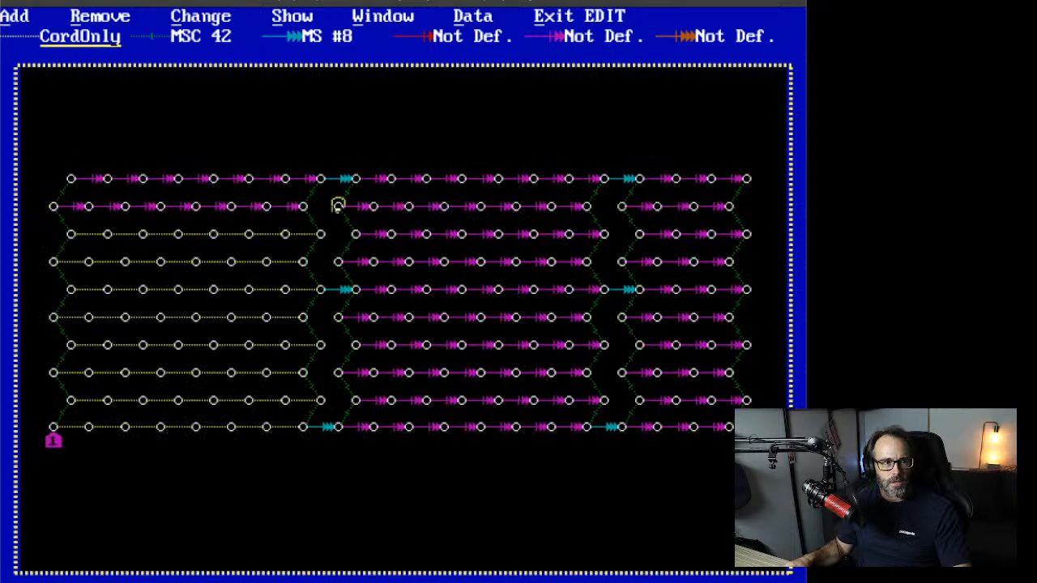
click(303, 207)
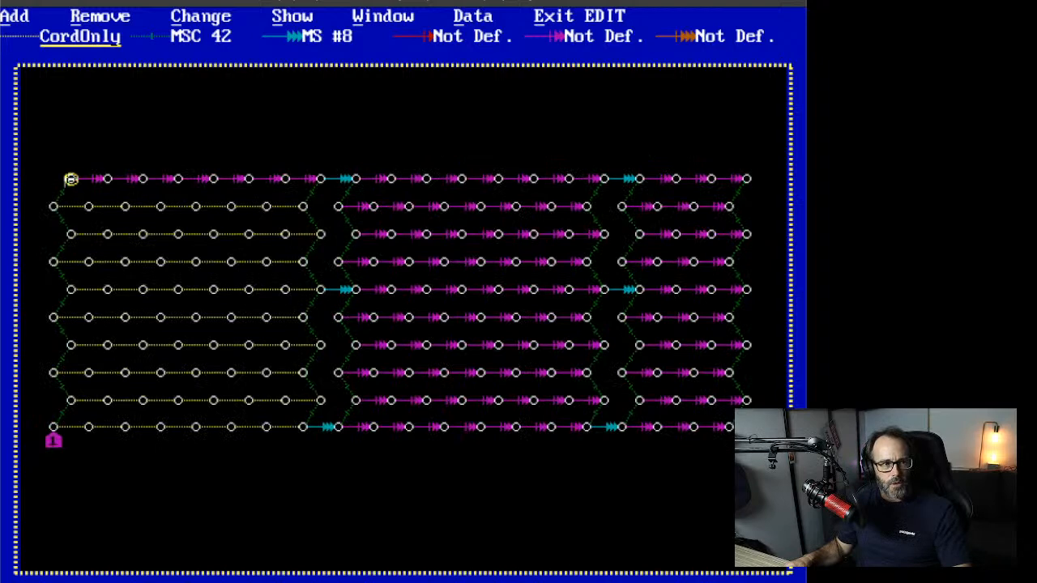
click(323, 178)
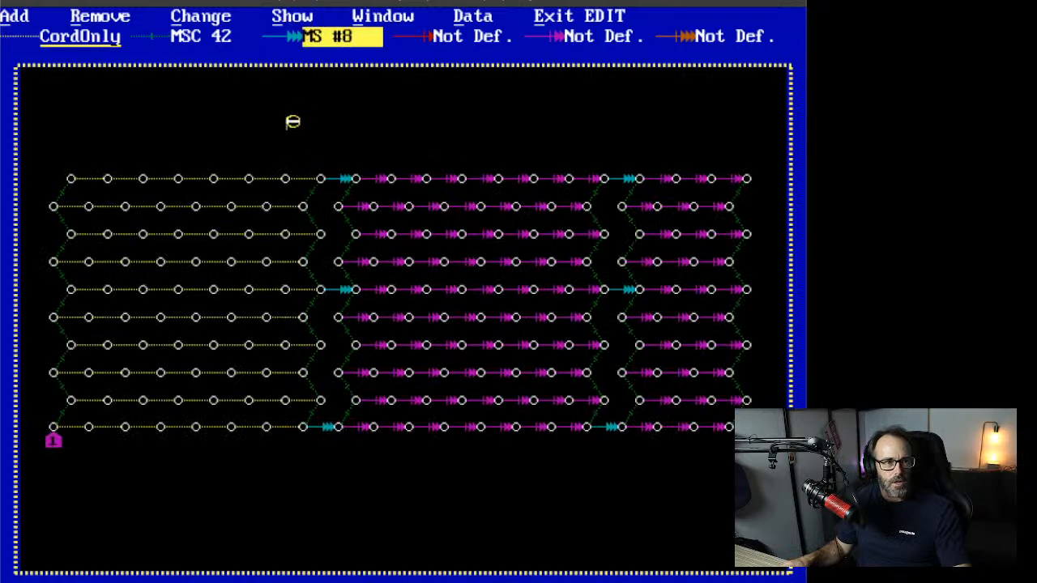
click(201, 16)
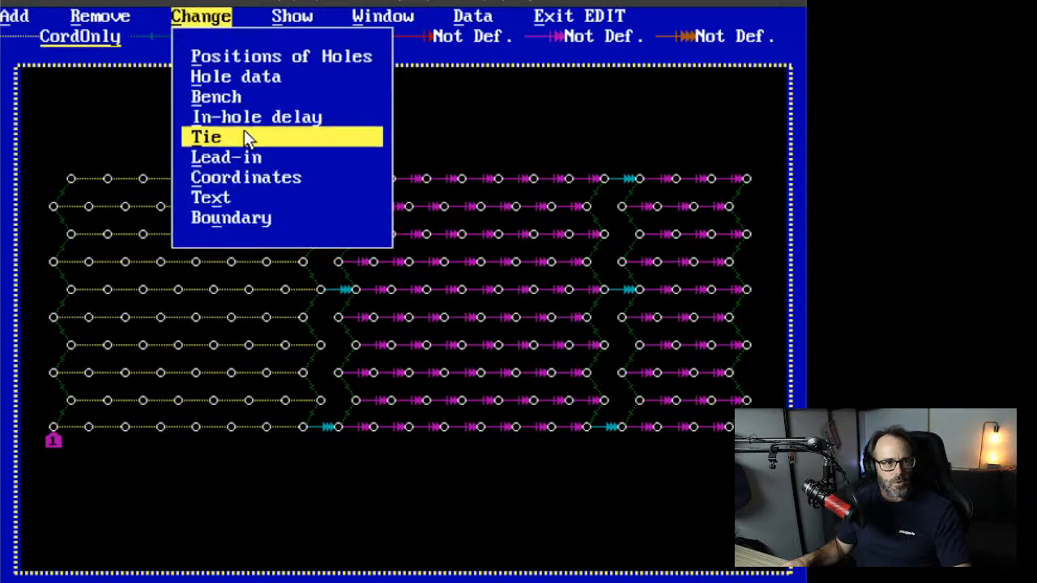
Step: Use Tie Types swap to exchange the magenta Not Def. ties with CordOnly ties
click(247, 138)
click(261, 221)
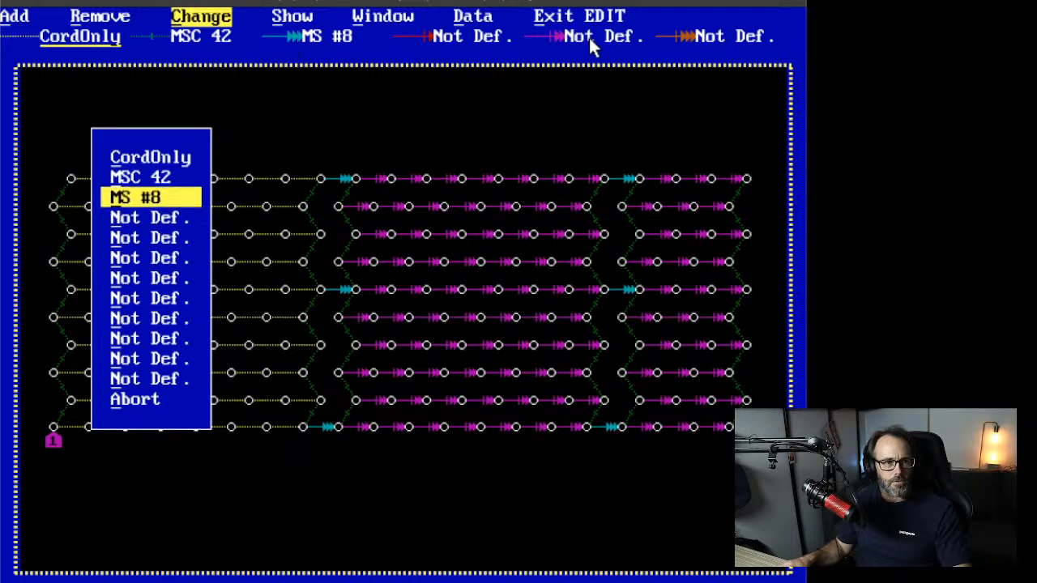
click(124, 240)
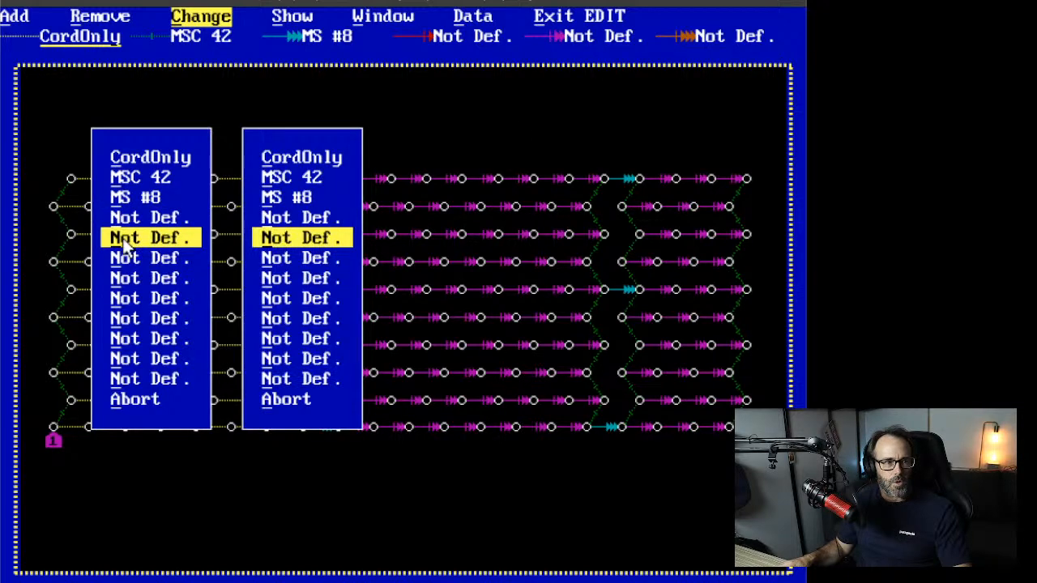
click(304, 159)
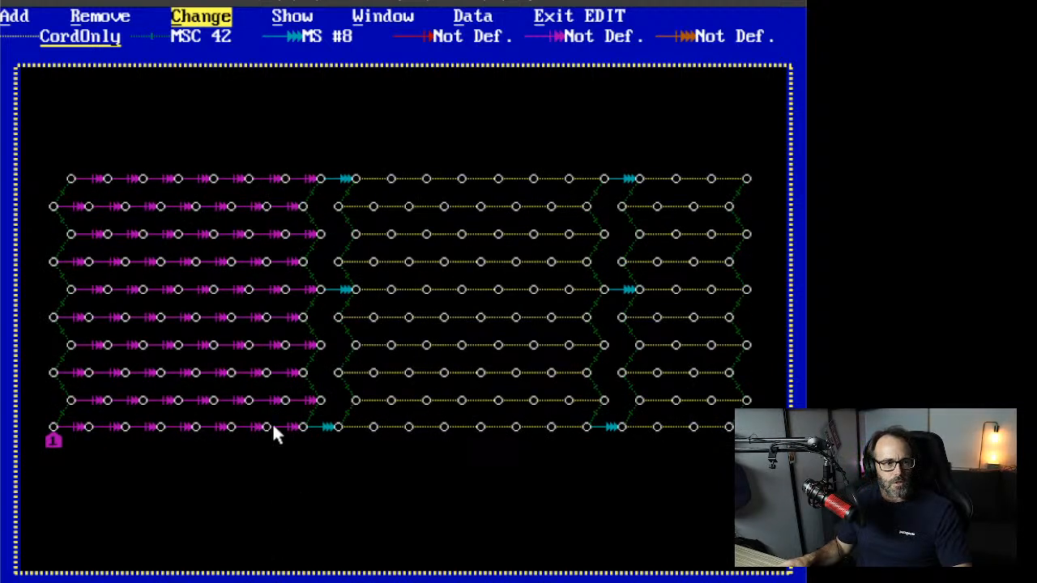
Step: Retie each of the ten rows' left sections with CordOnly ties, working from the bottom up
click(15, 16)
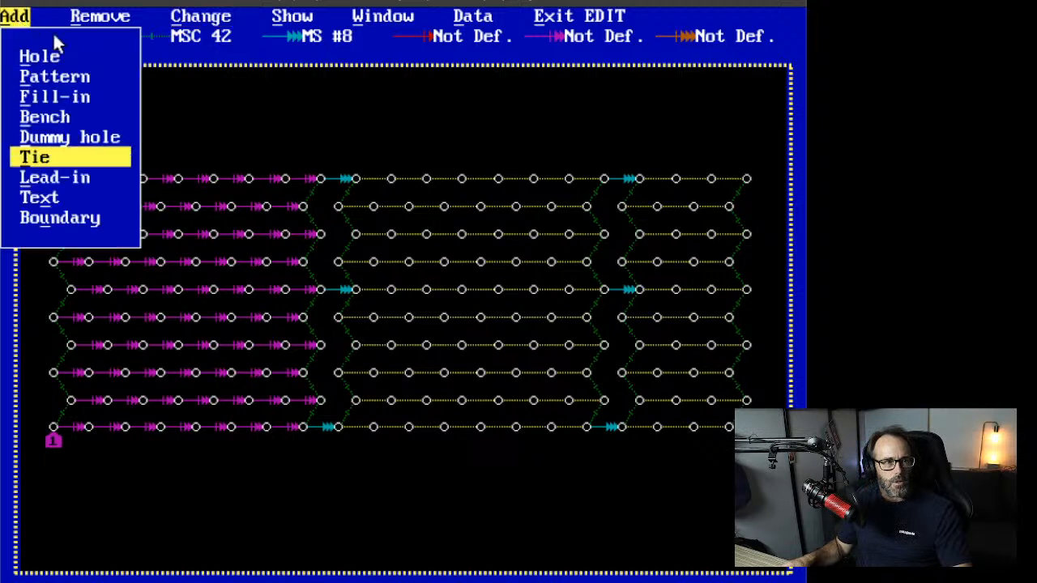
click(47, 158)
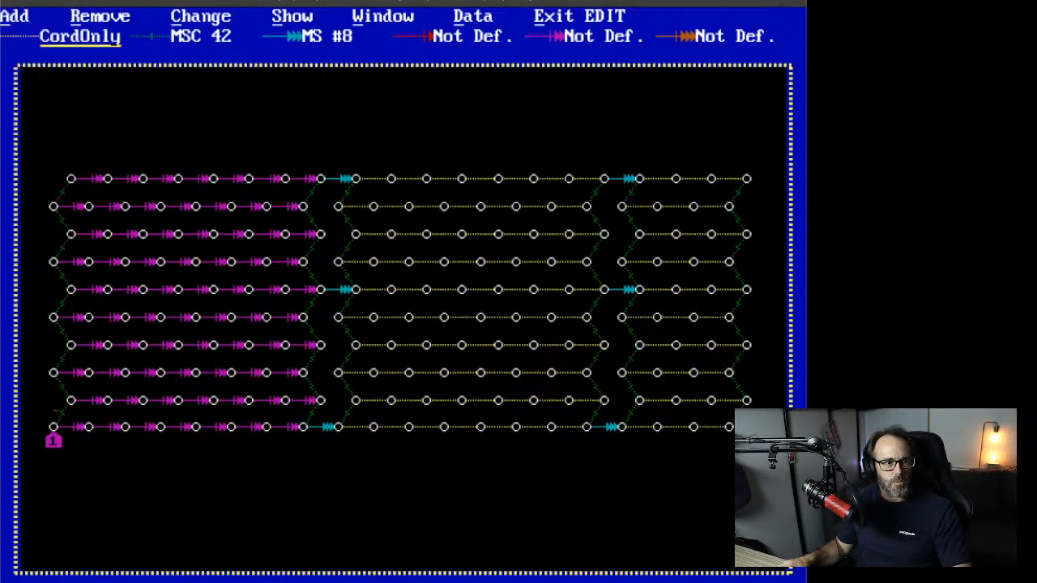
click(303, 426)
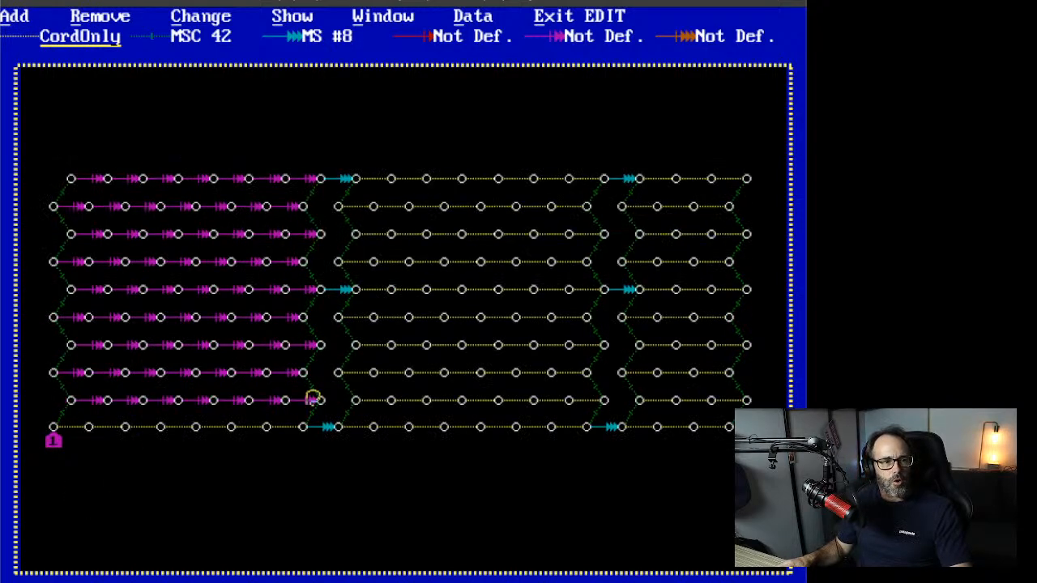
click(319, 401)
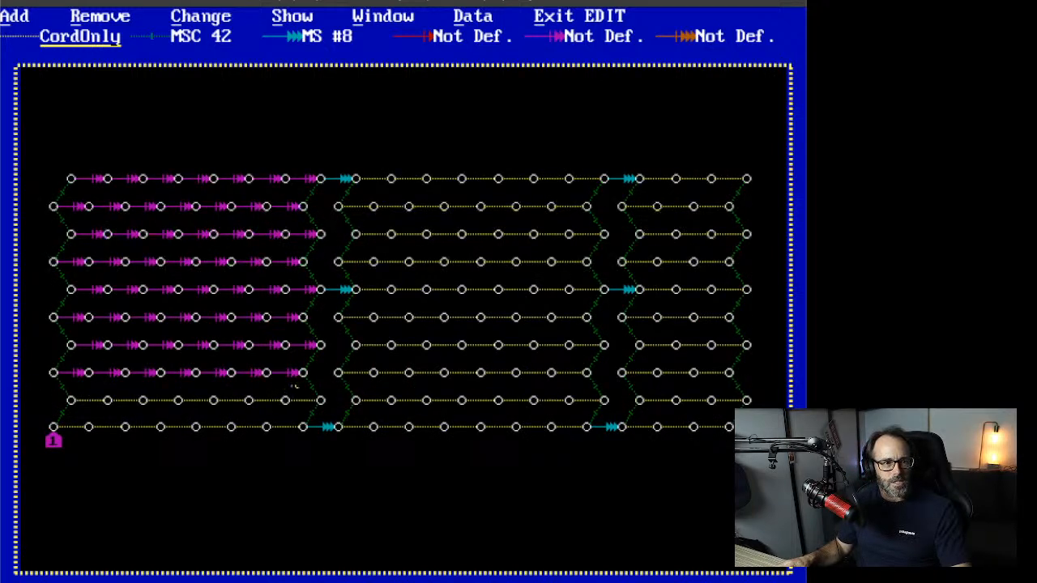
click(302, 373)
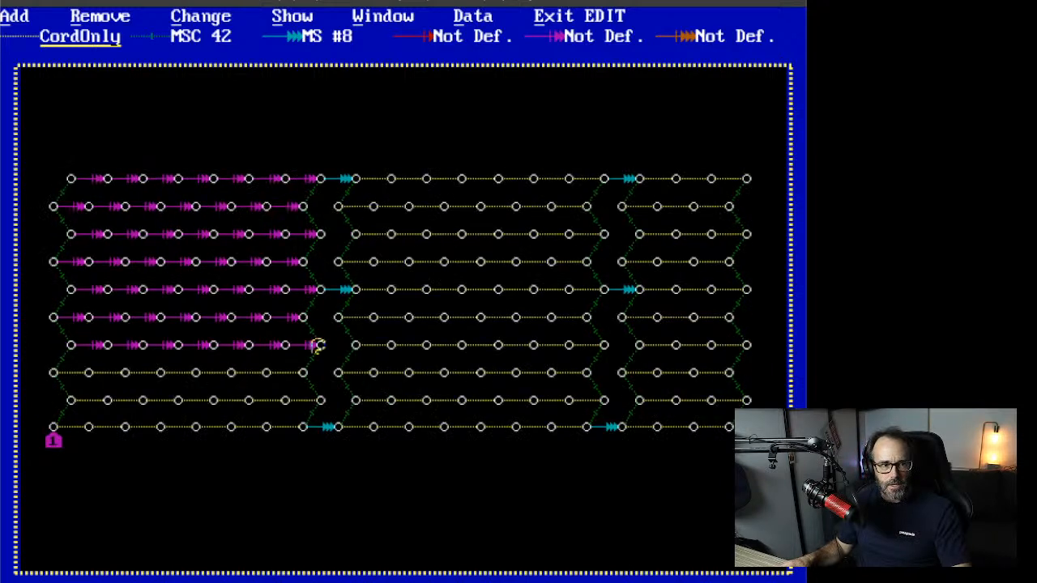
click(318, 344)
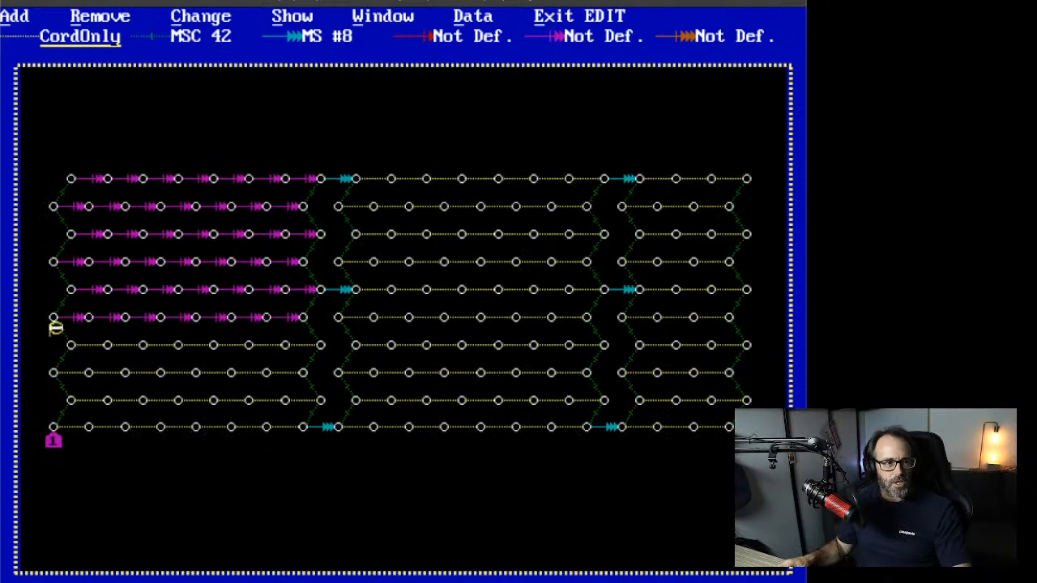
click(303, 318)
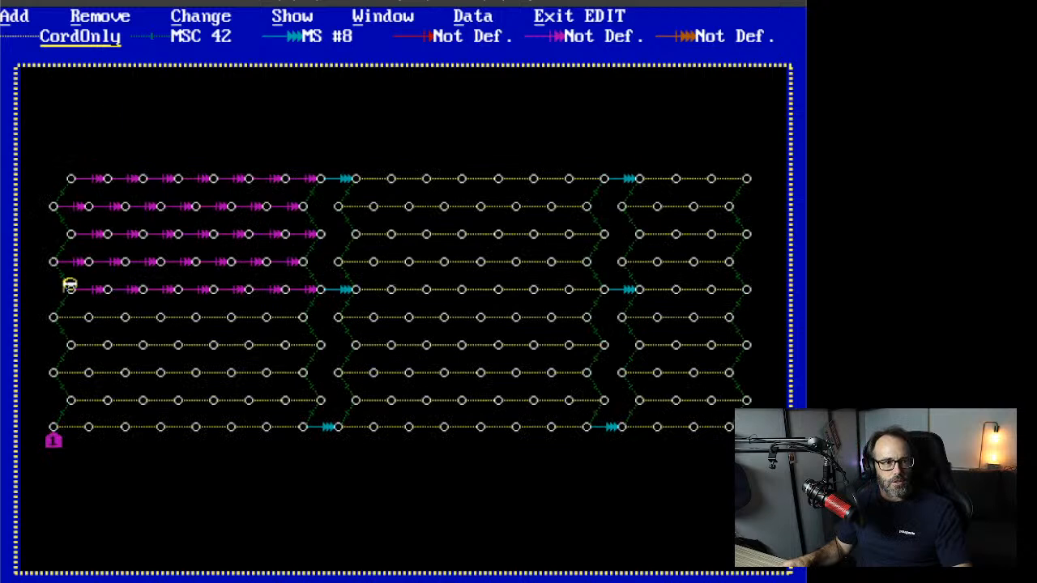
click(308, 288)
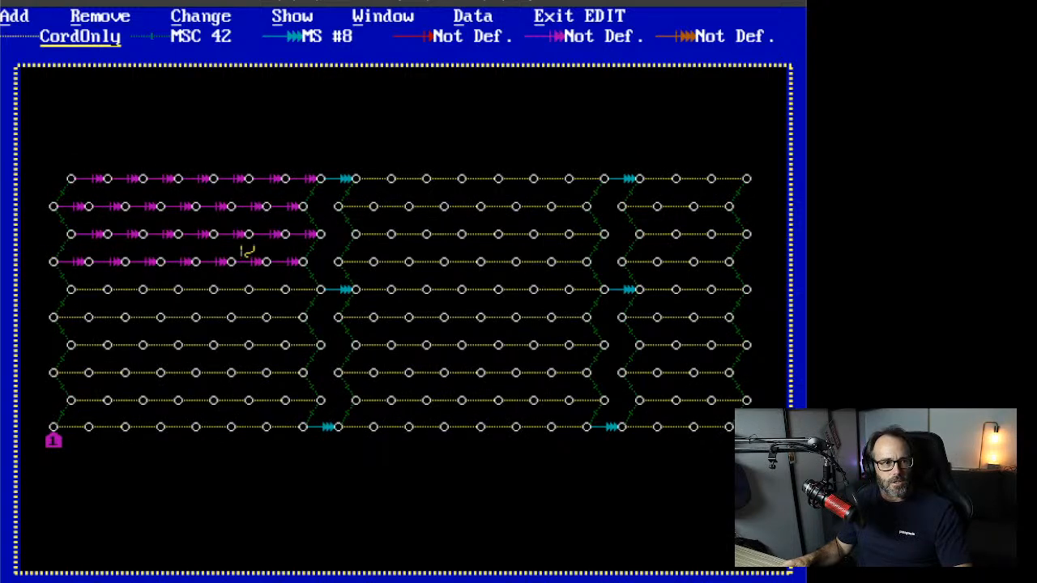
click(303, 260)
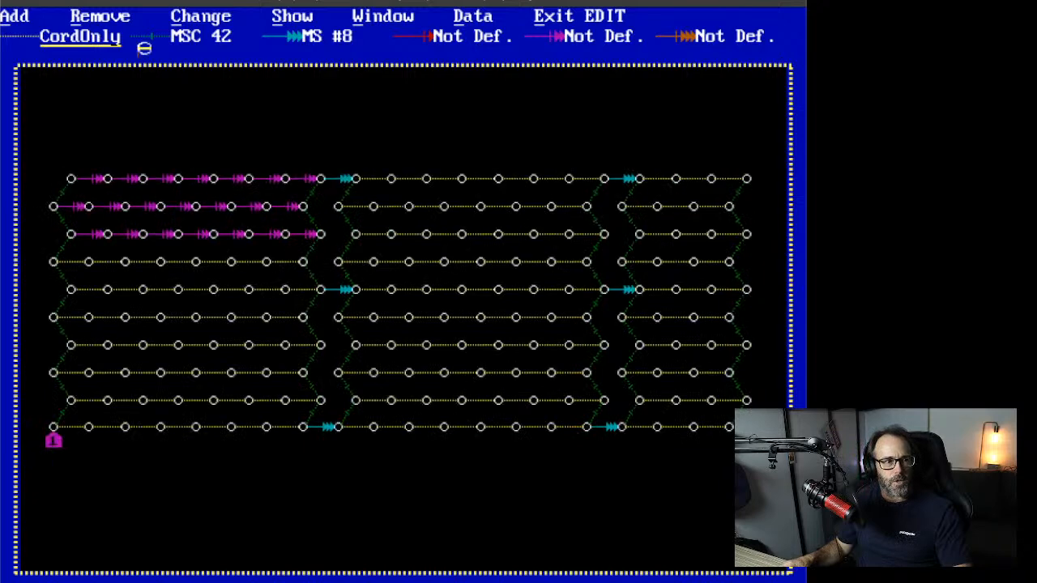
click(317, 234)
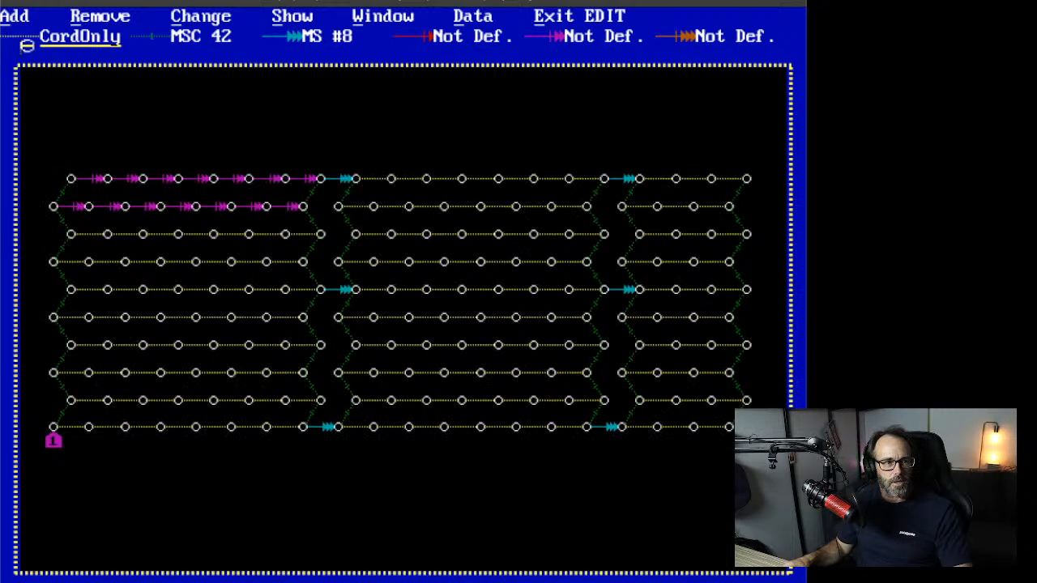
click(303, 208)
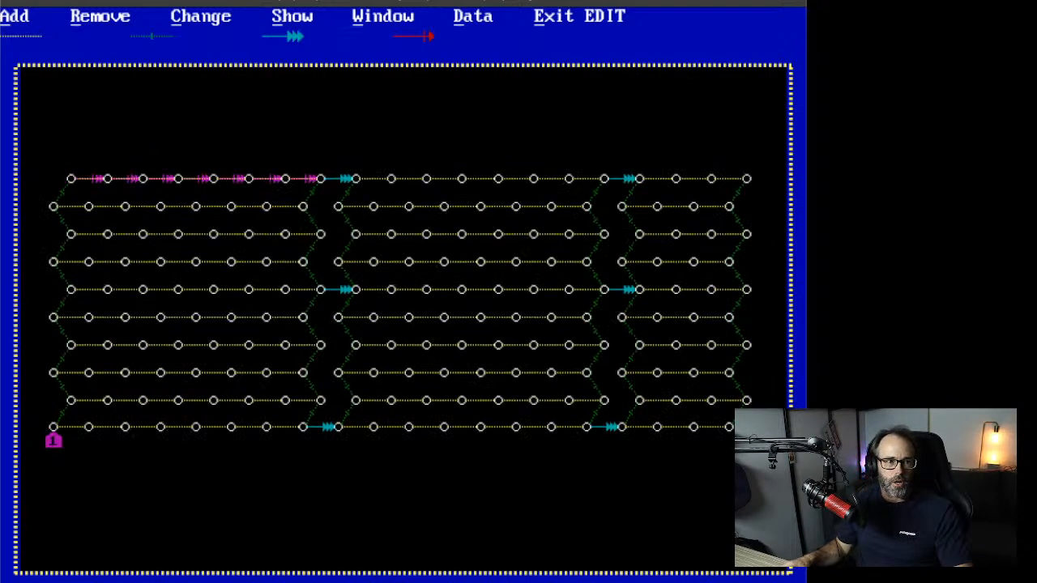
click(318, 180)
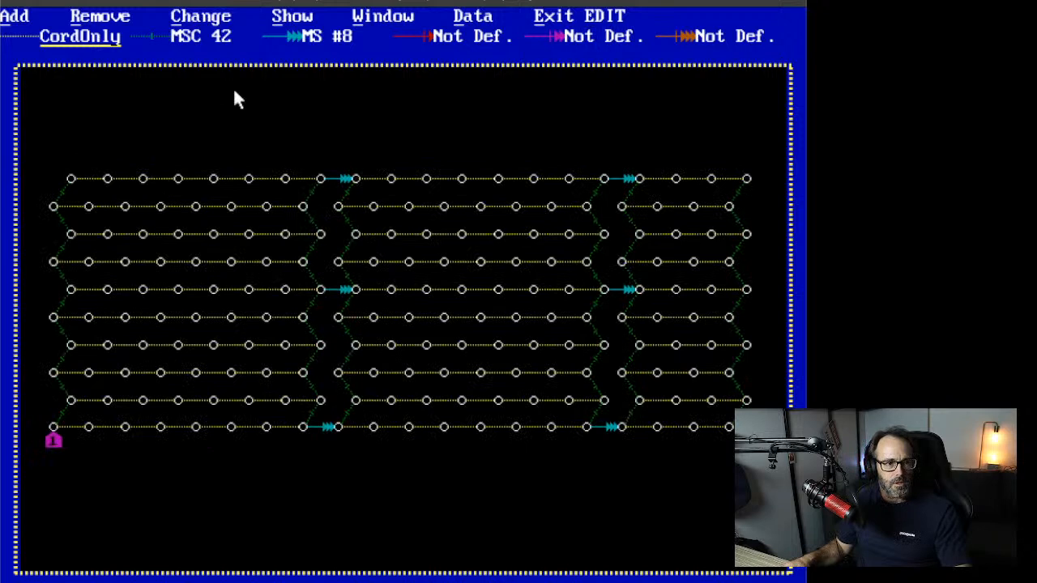
Step: Show the inter-hole delay times and zoom the Overview box onto the pattern's left end
key(s)
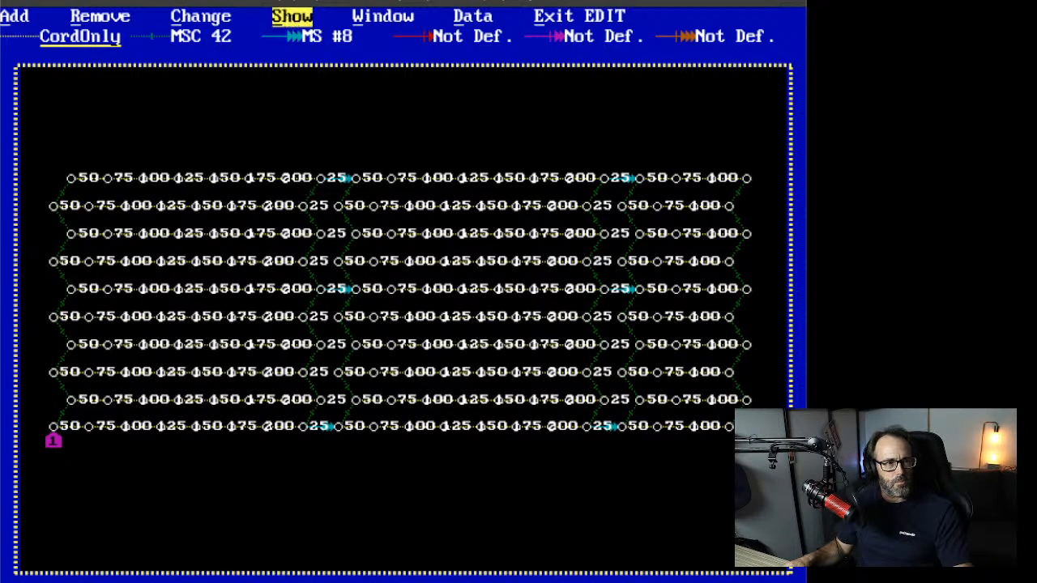
click(293, 16)
click(407, 18)
click(409, 57)
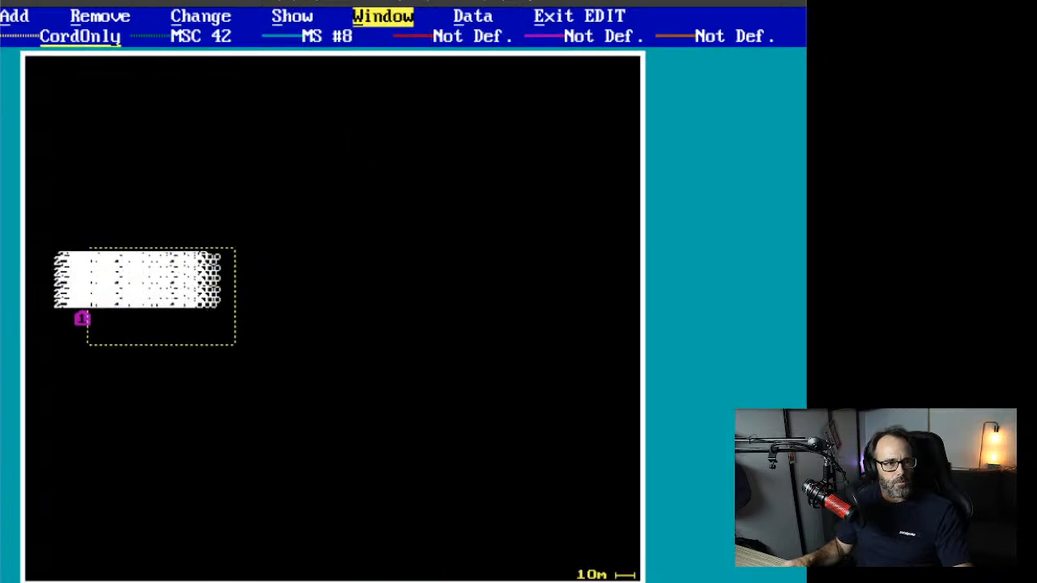
click(84, 248)
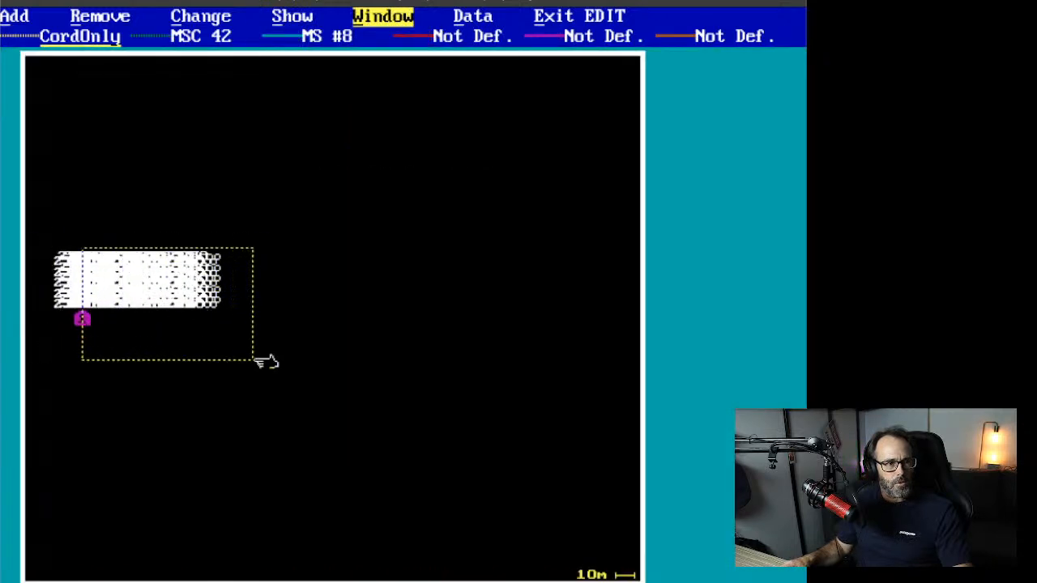
click(174, 308)
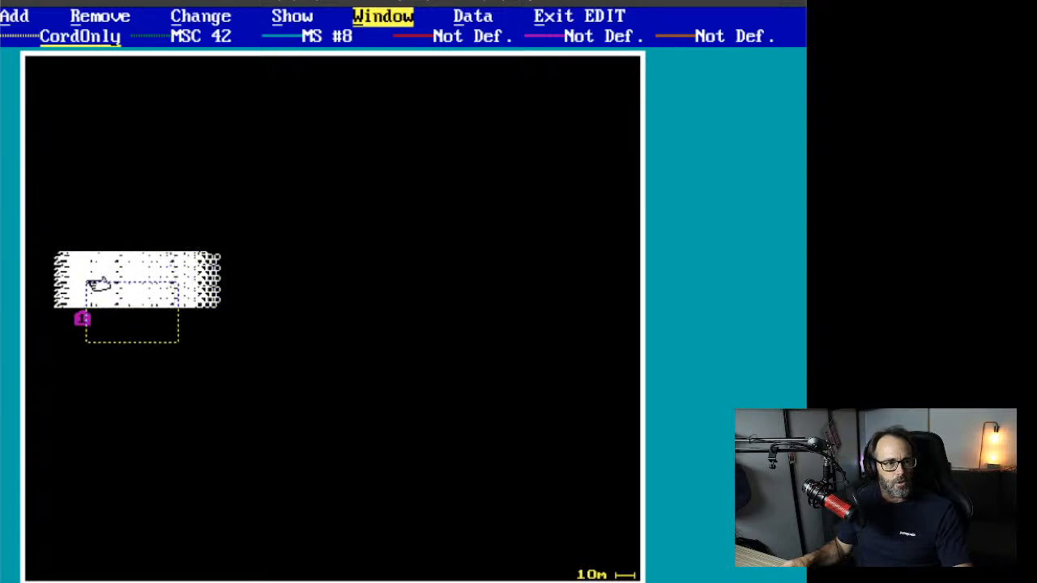
click(86, 247)
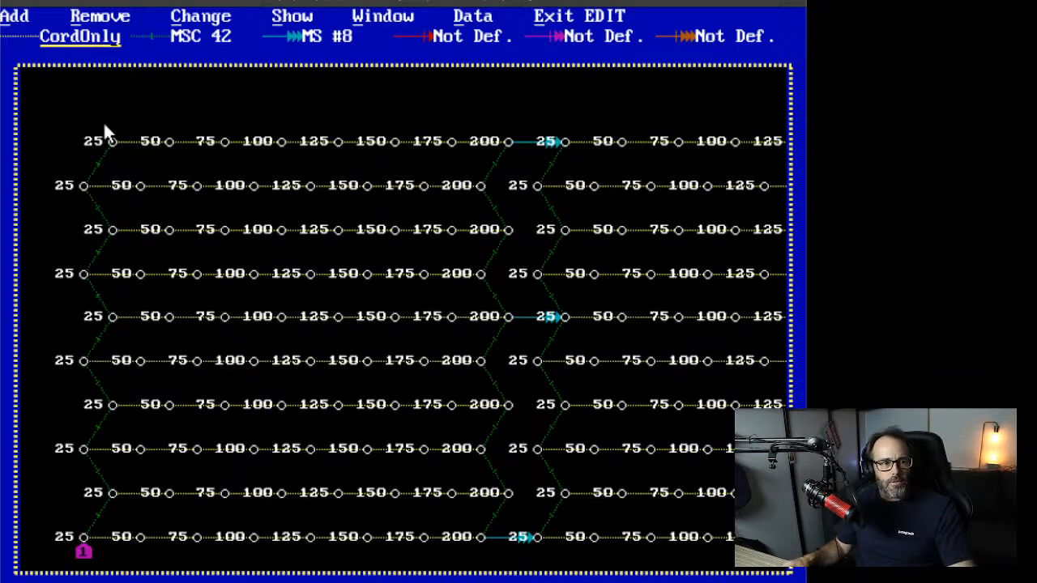
Step: Zoom-window the staggered pattern twice so every hole and delay label fits in view
click(382, 16)
click(389, 76)
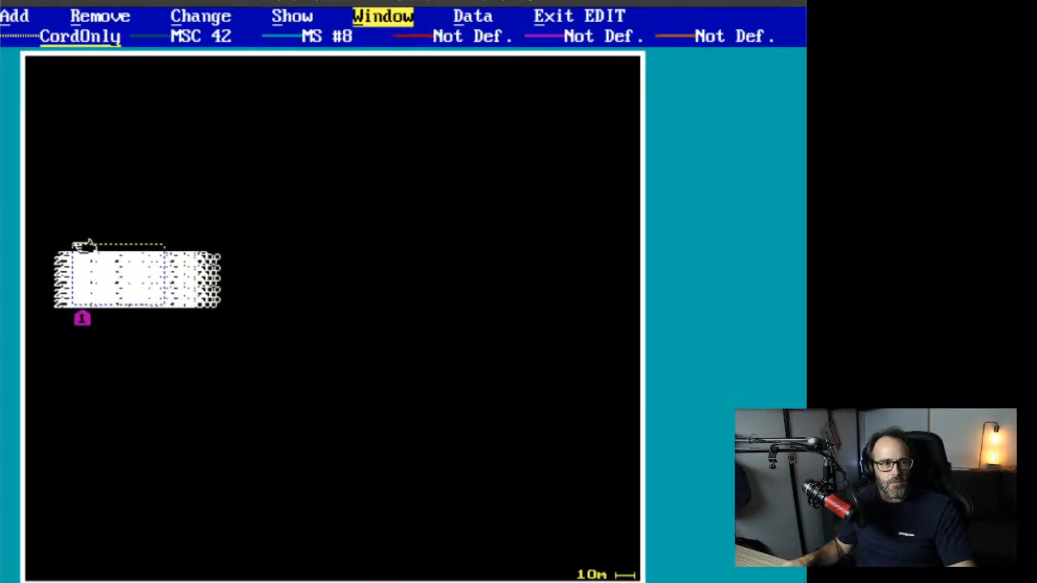
click(73, 251)
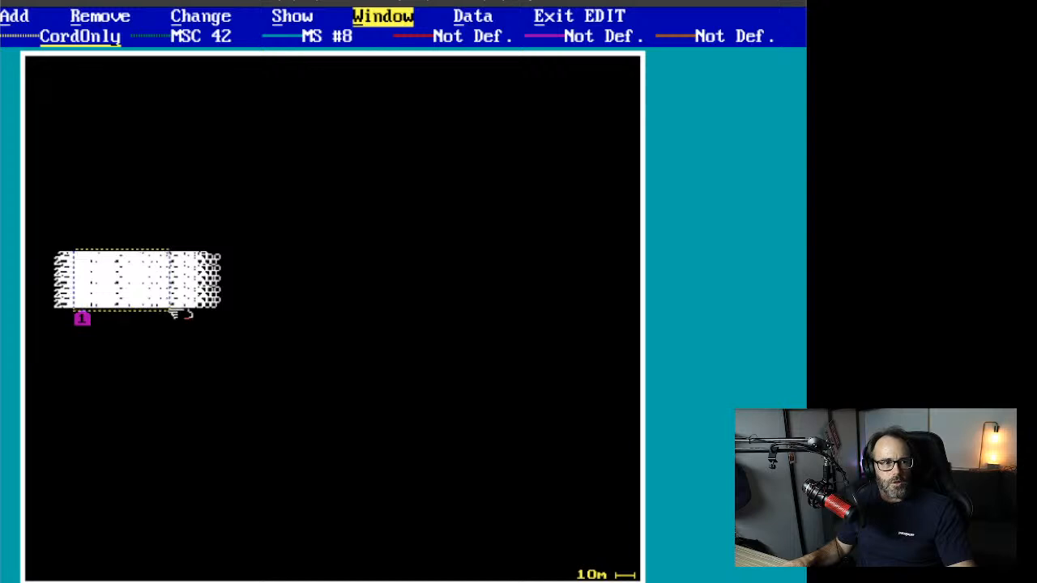
click(215, 343)
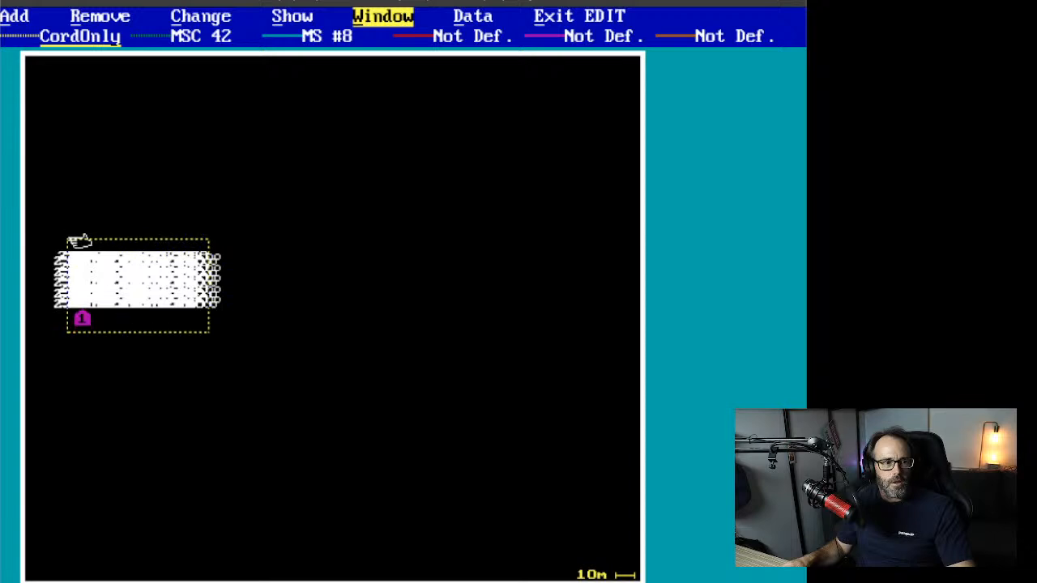
click(80, 238)
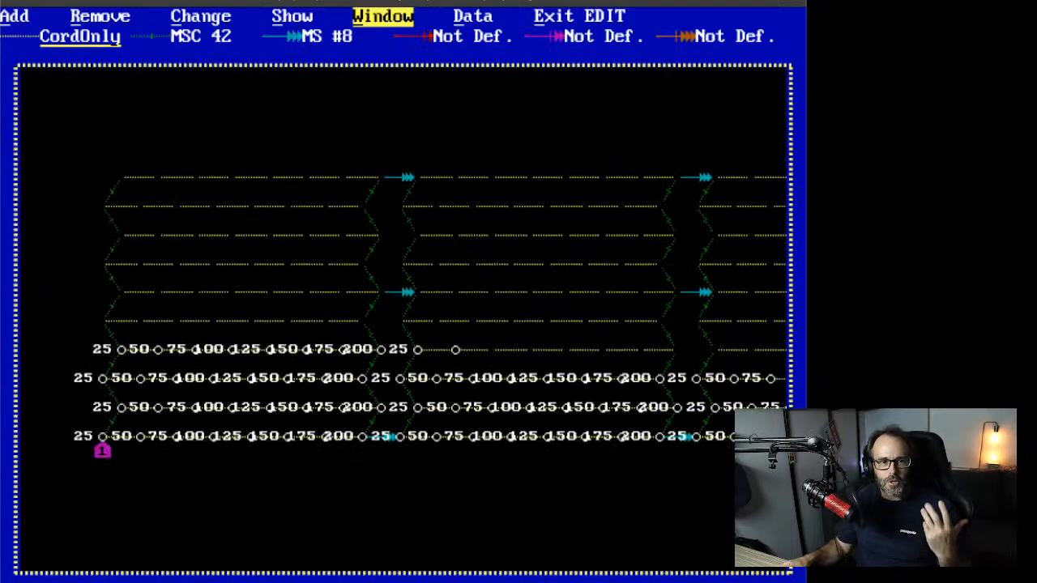
click(392, 26)
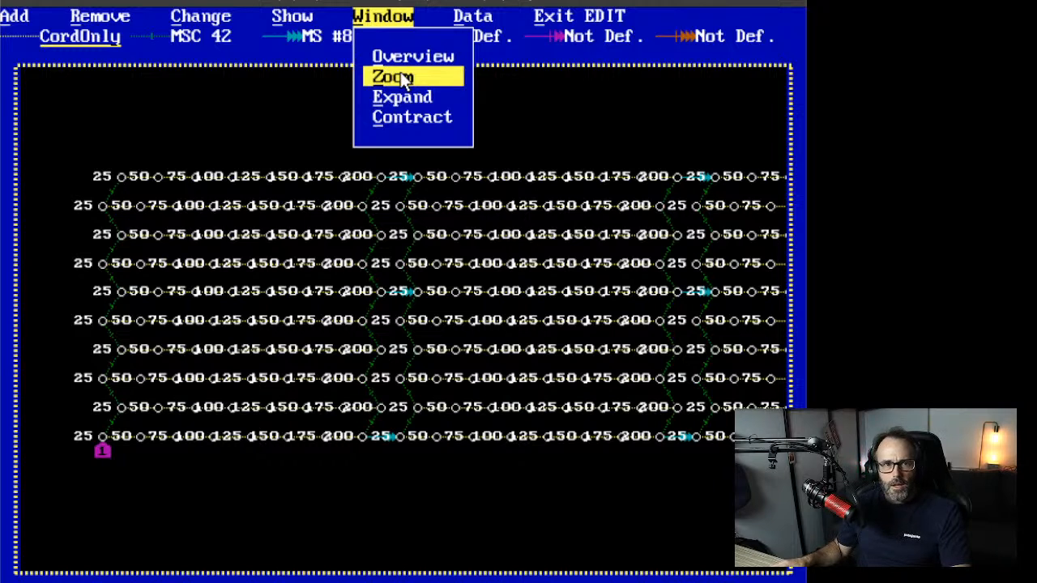
click(402, 79)
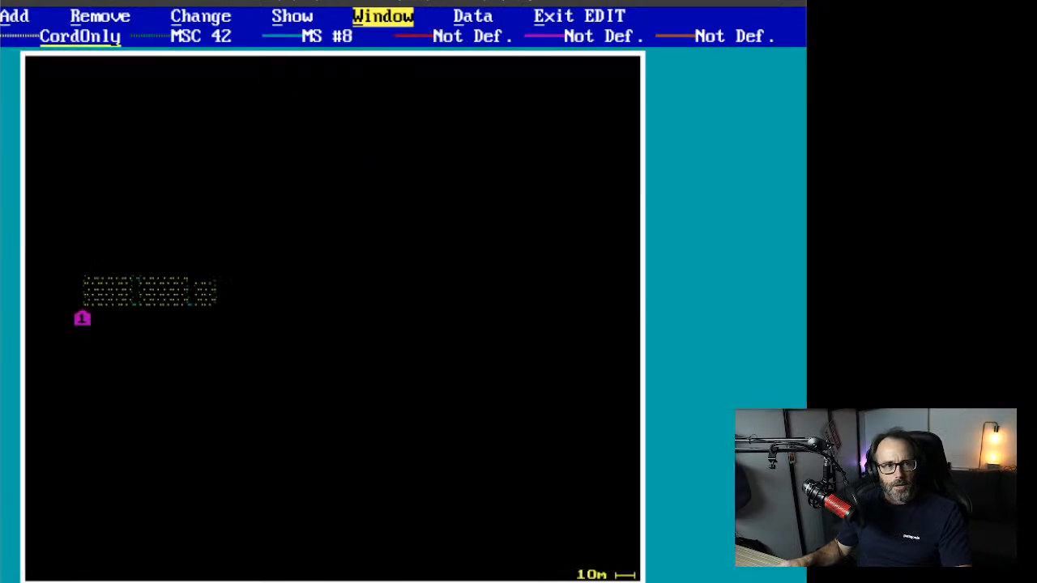
click(67, 234)
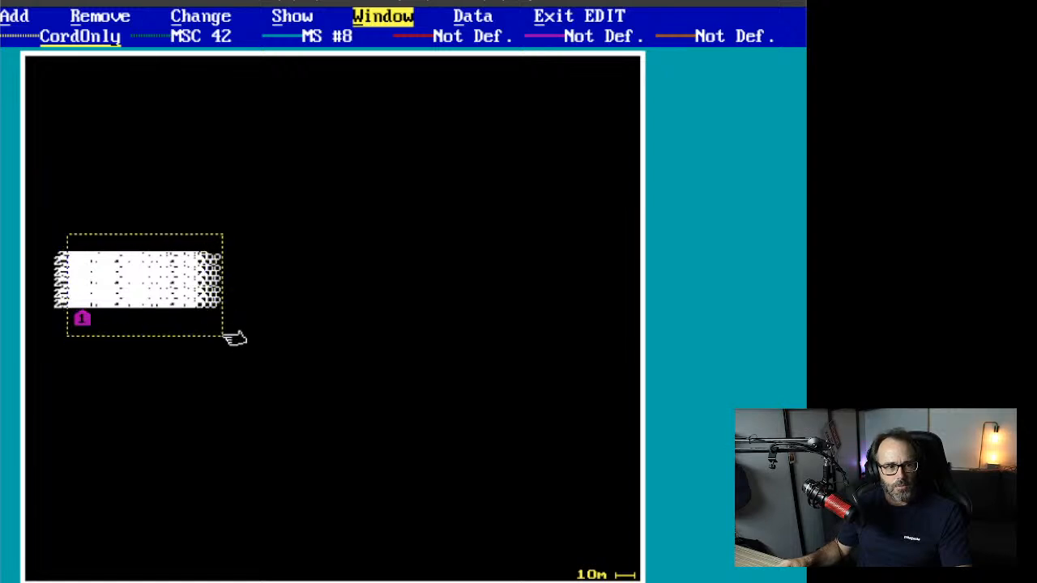
click(231, 339)
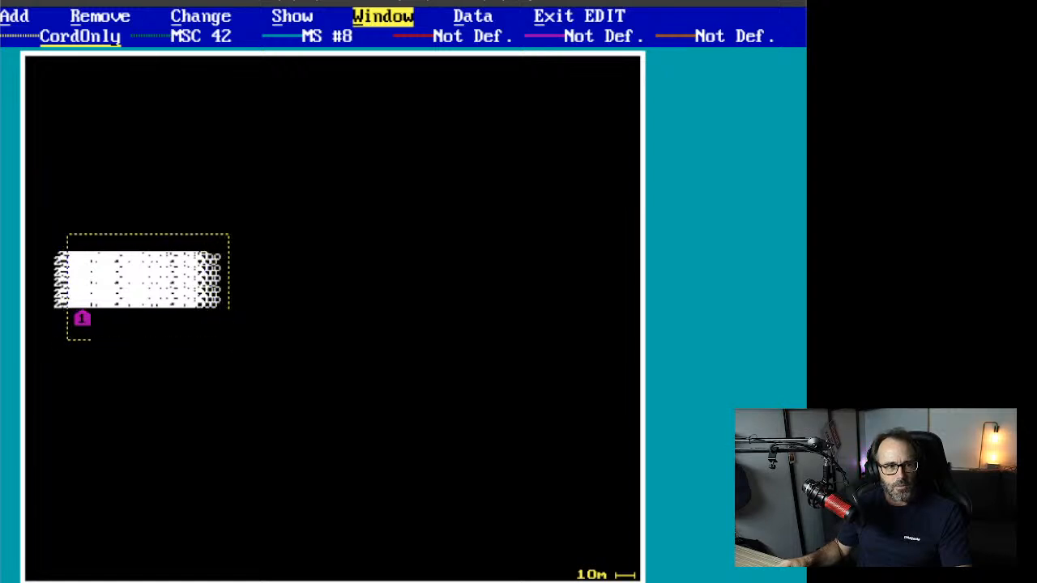
click(73, 234)
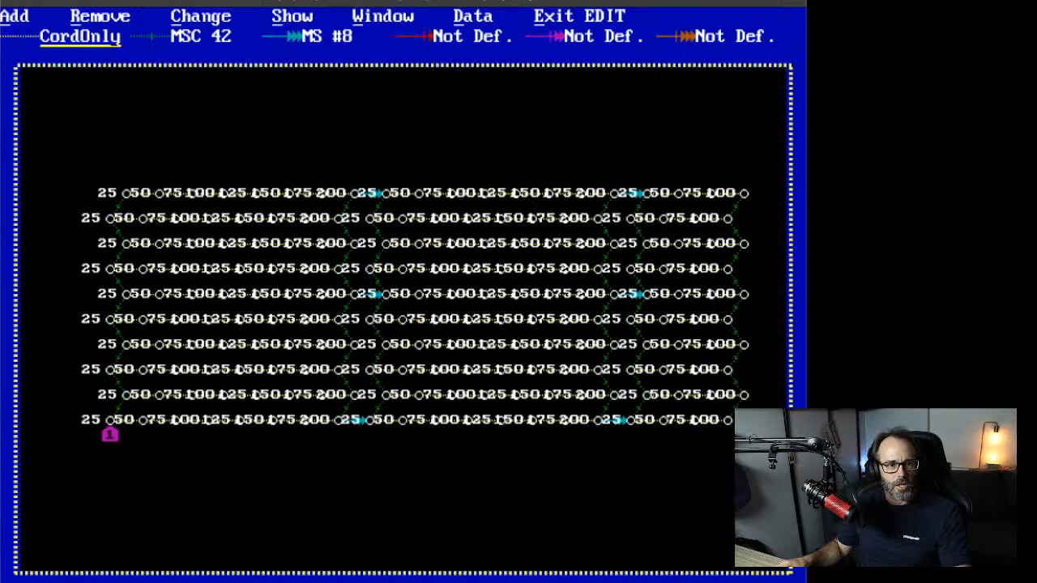
Step: Hide the delay labels, then show the calculated firing times at each hole
key(Escape)
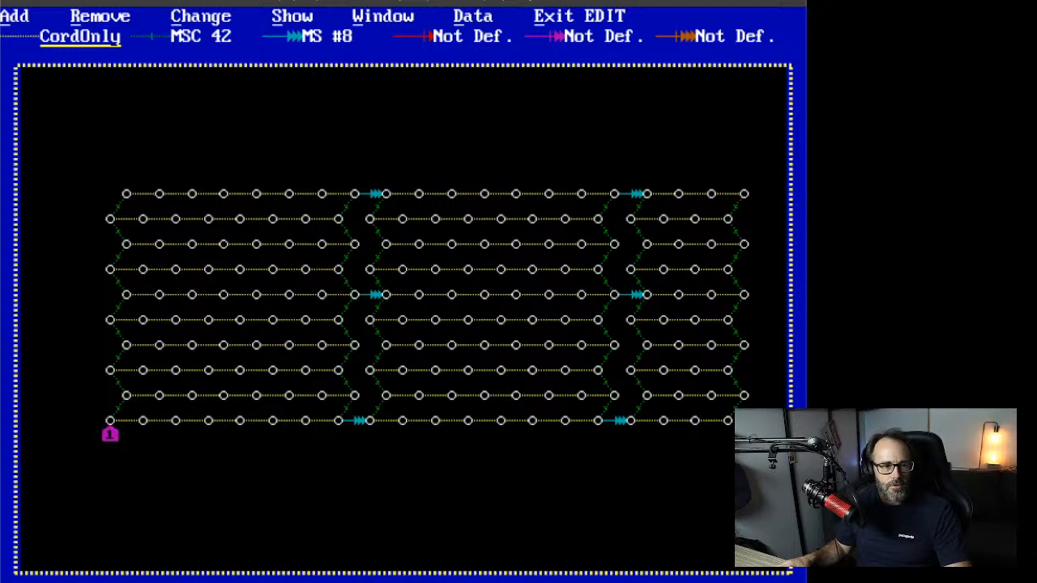
key(t)
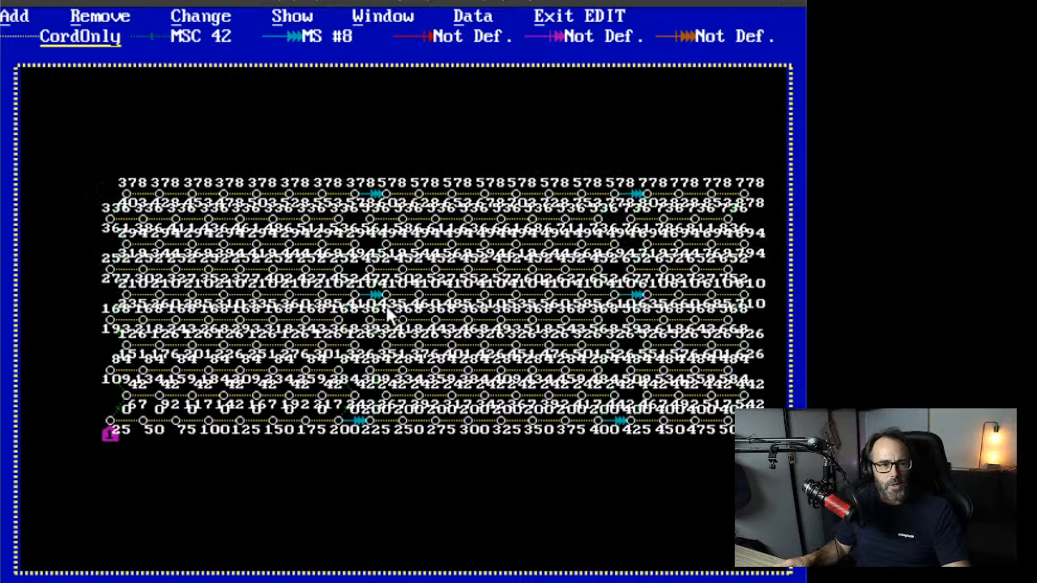
Step: Zoom into the pattern's lower-left corner to read the firing times around each hole
click(382, 16)
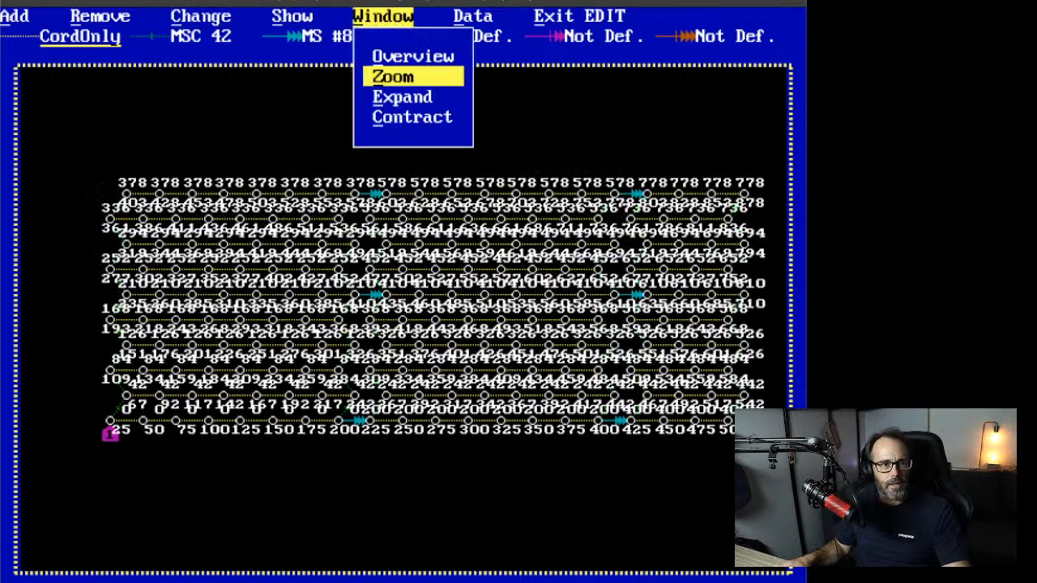
click(407, 71)
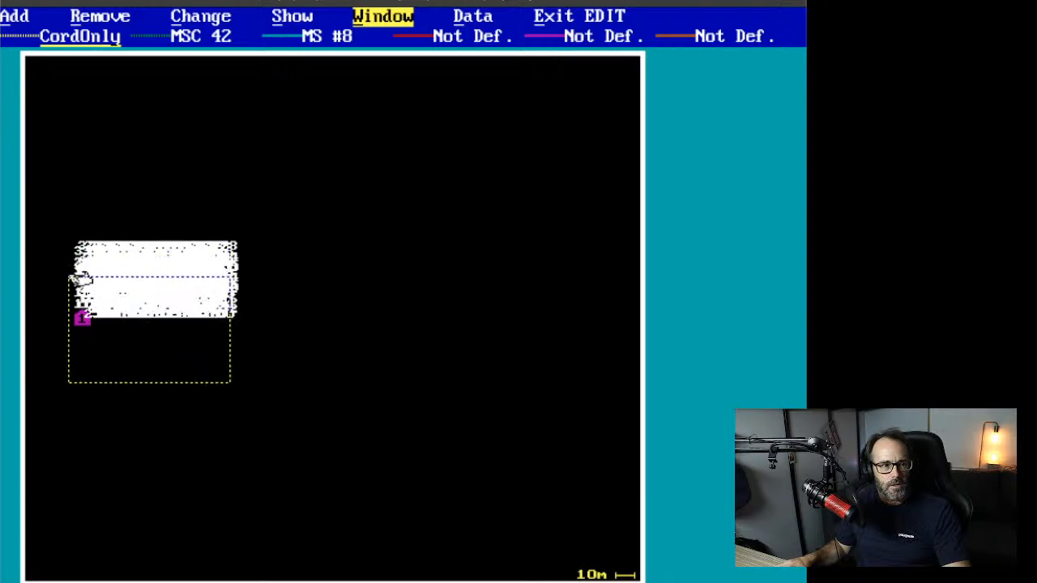
click(69, 264)
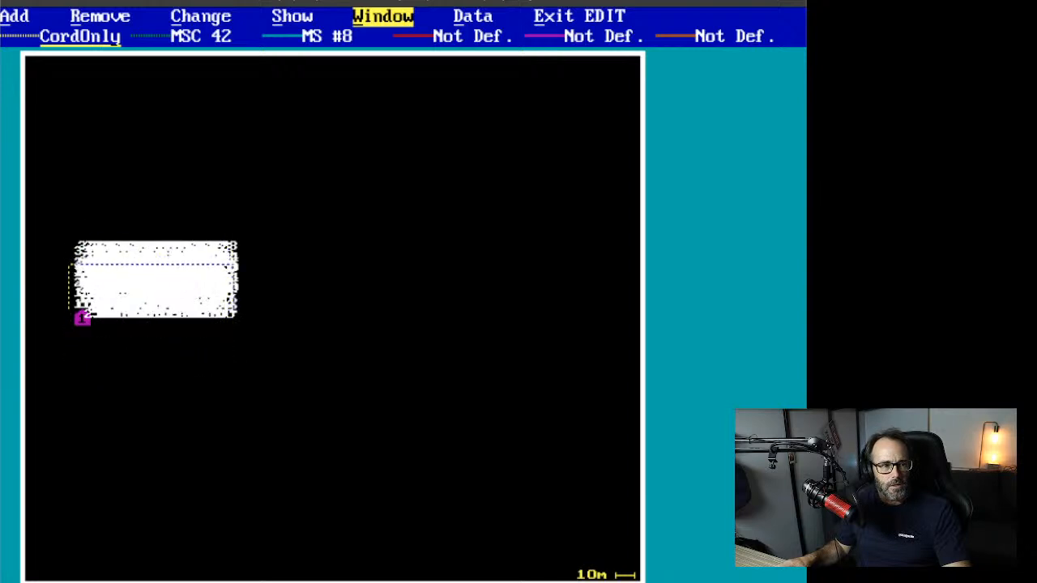
click(164, 329)
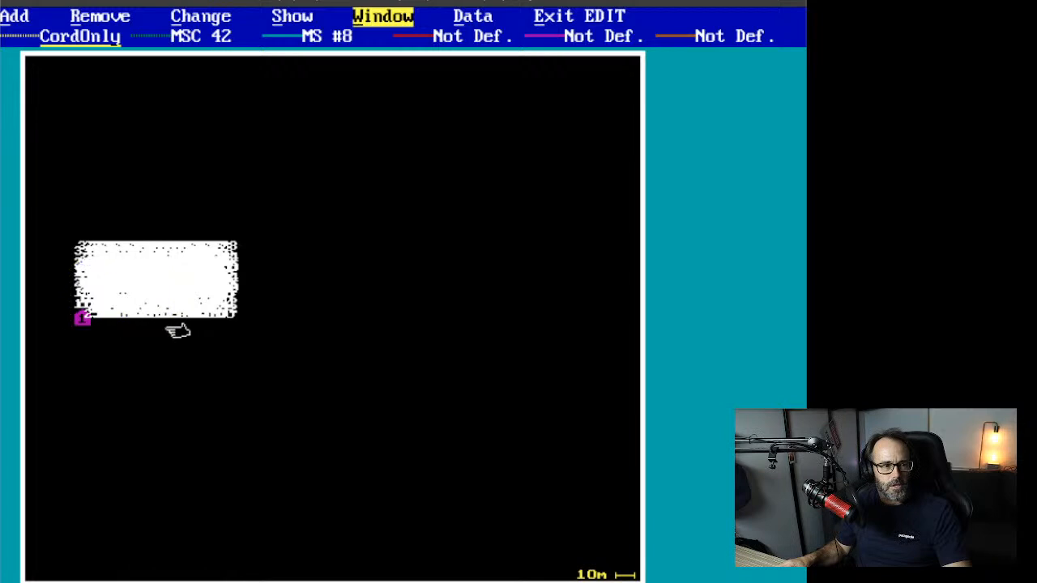
click(97, 264)
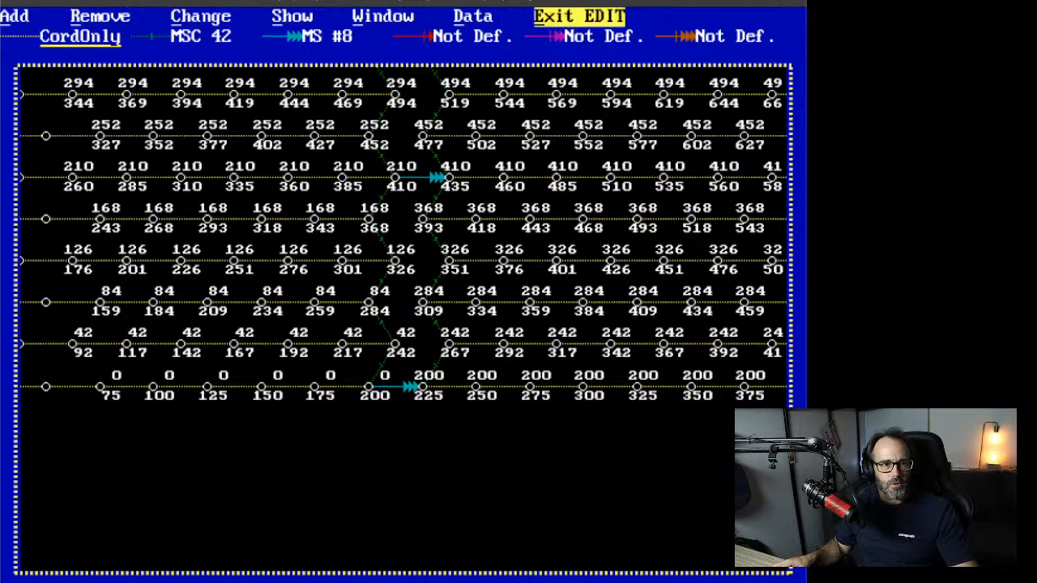
Step: Exit Edit mode and zoom the view to frame the whole pattern
click(559, 17)
click(362, 17)
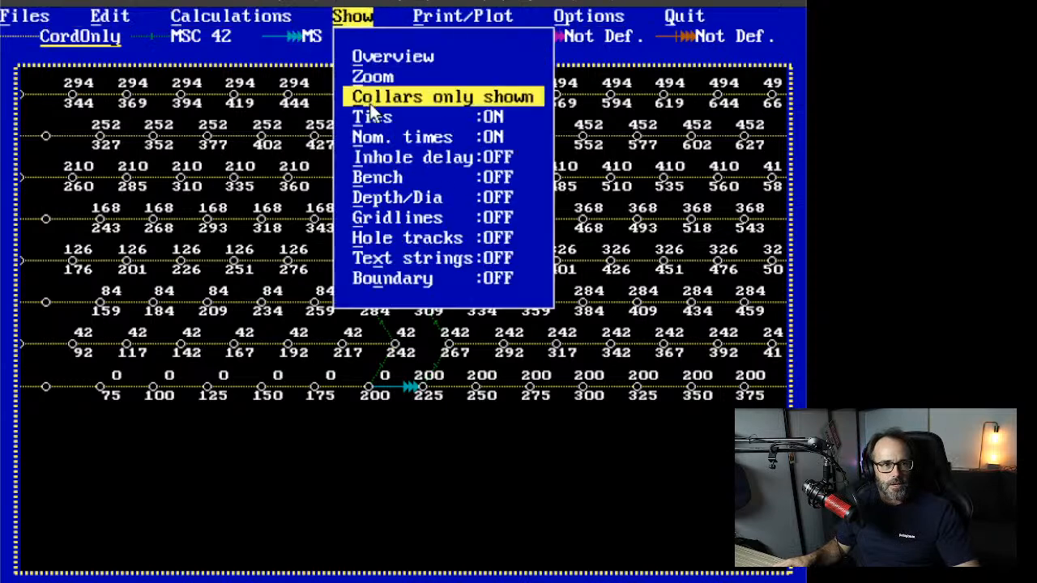
click(409, 78)
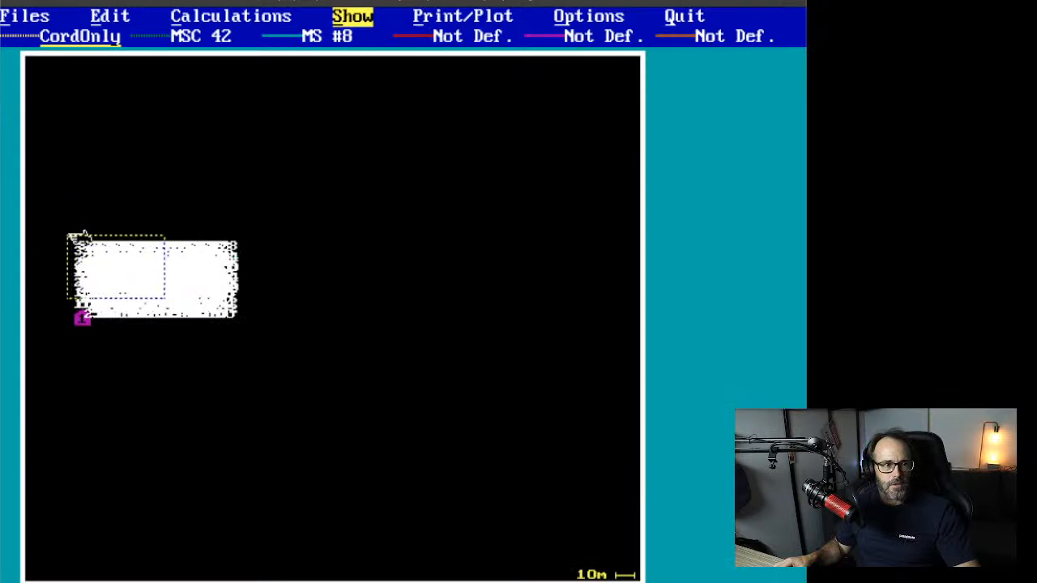
drag(64, 230, 248, 351)
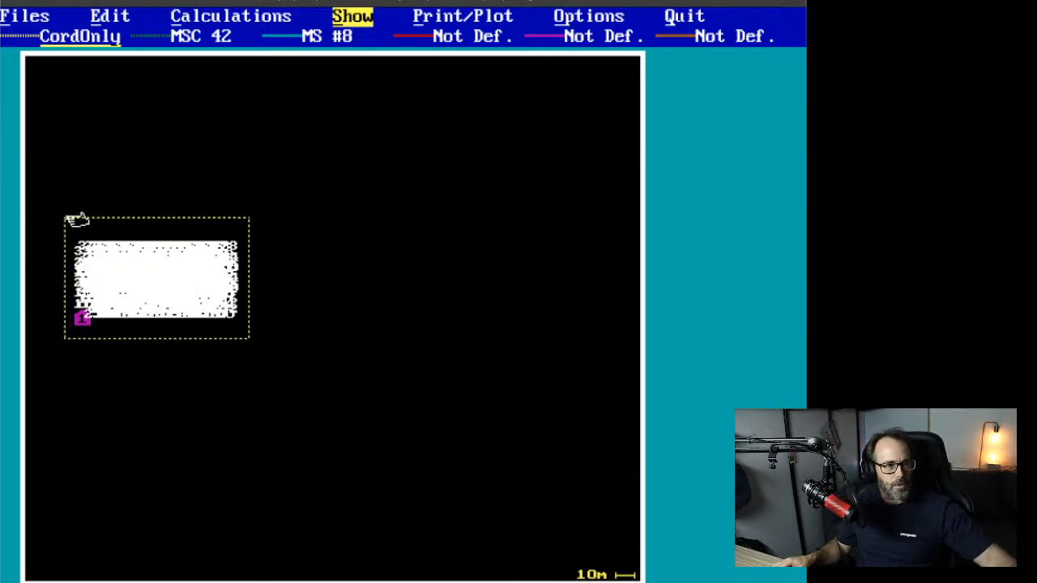
click(72, 221)
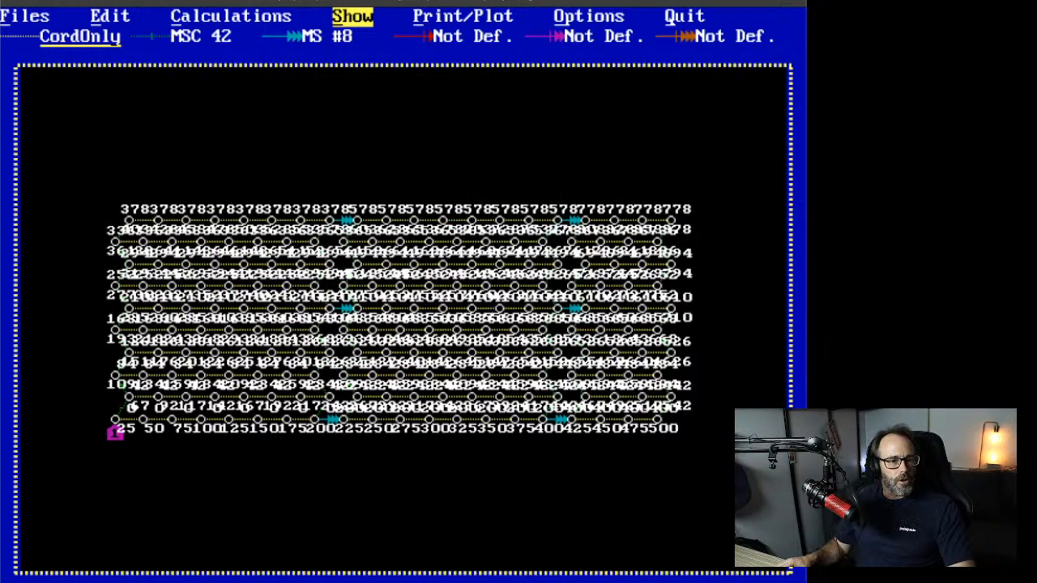
Step: Turn off nominal firing times and start the Visualize firing calculation
click(353, 17)
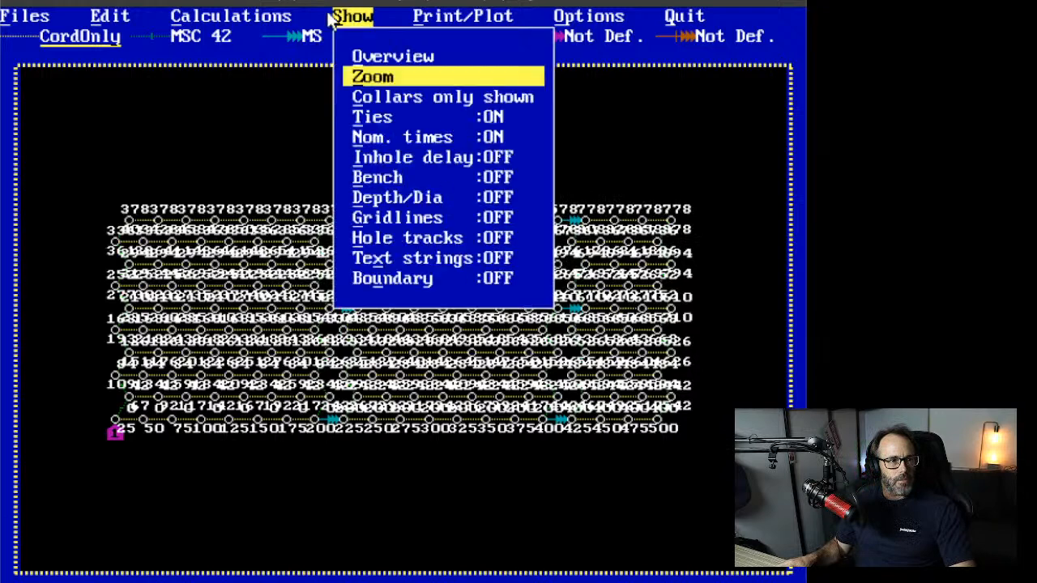
click(466, 142)
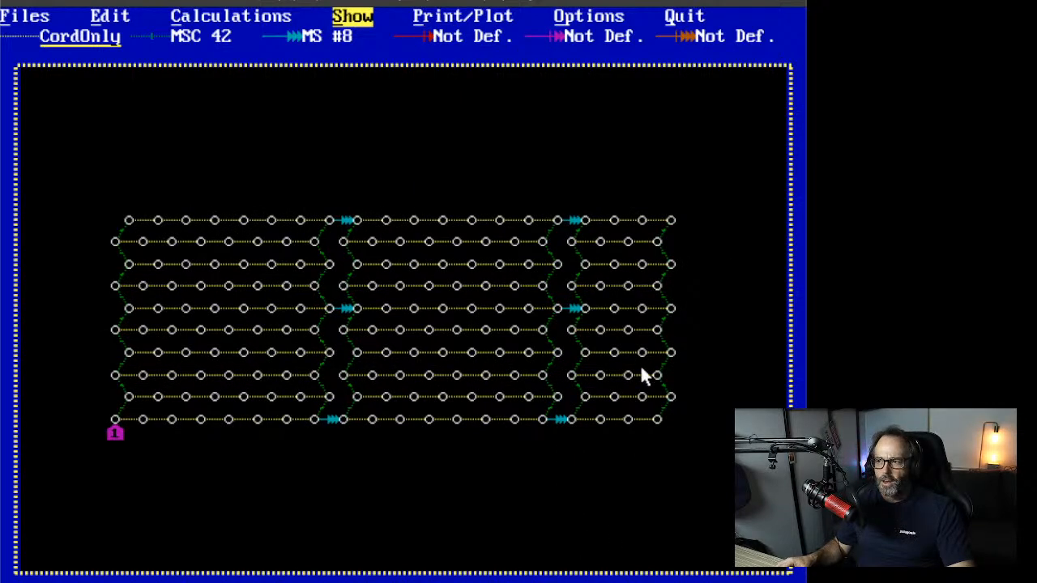
click(280, 20)
click(247, 63)
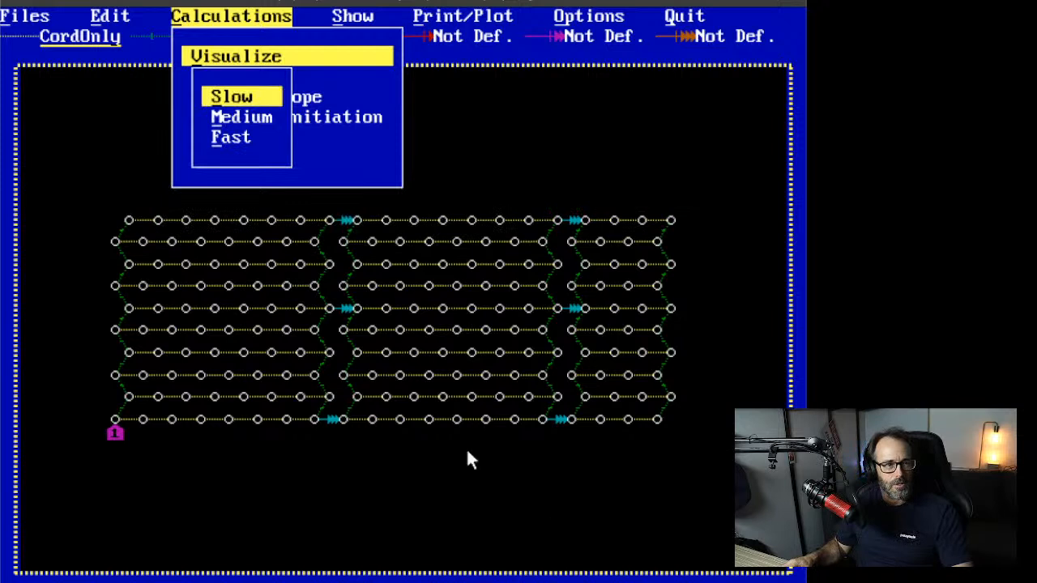
Step: Play the firing animation at the chosen speed through 880 ms, then return to Edit mode
click(249, 122)
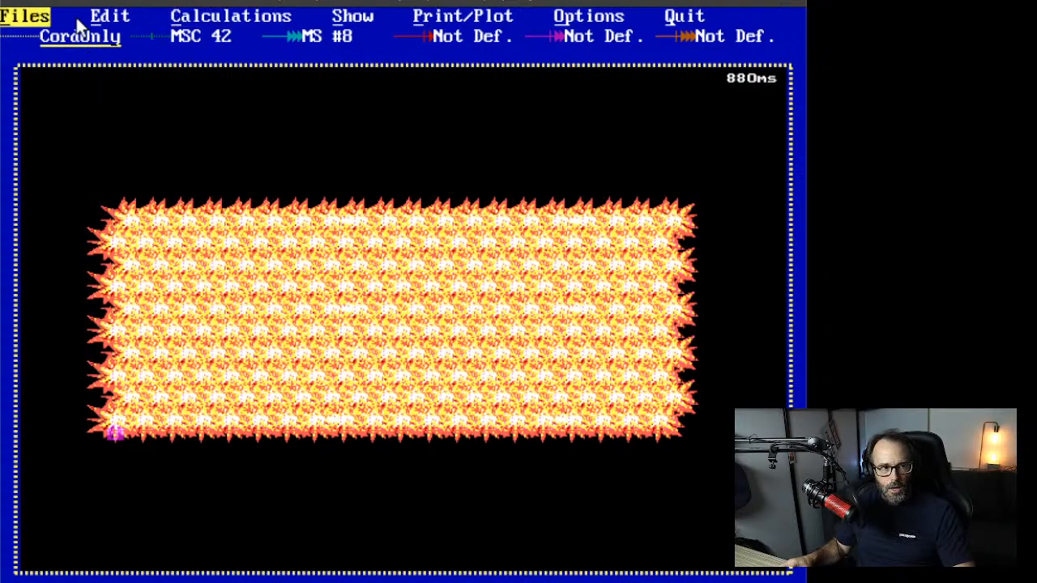
click(109, 16)
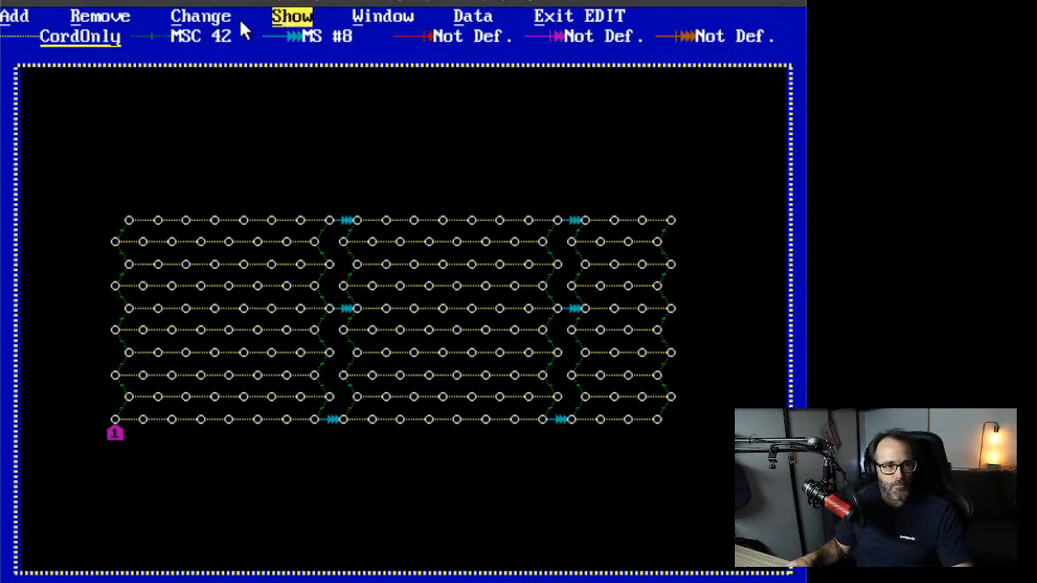
Step: Calculate and display the relief map in ms/m over the hole pattern
click(579, 16)
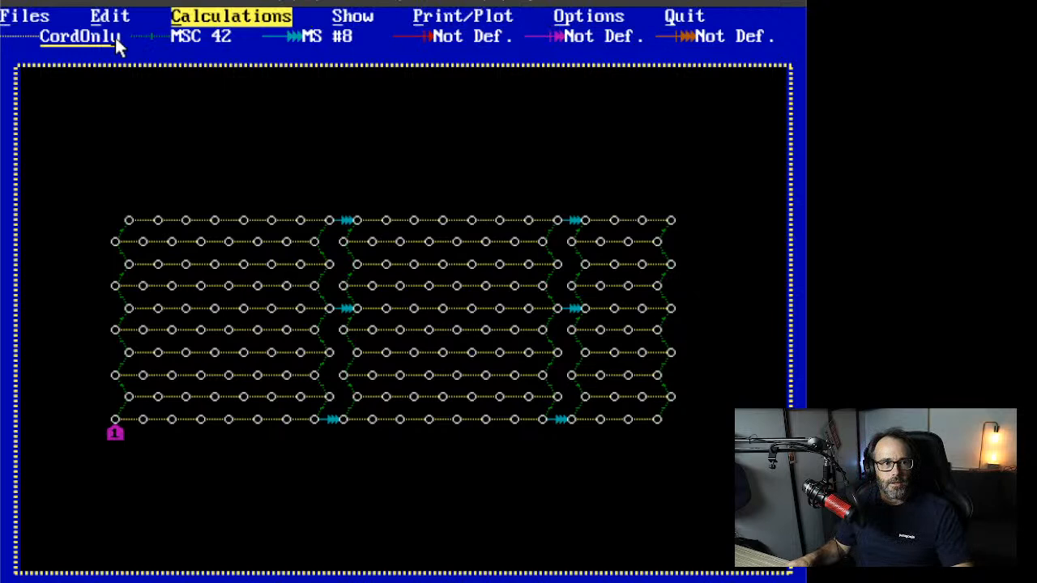
click(234, 22)
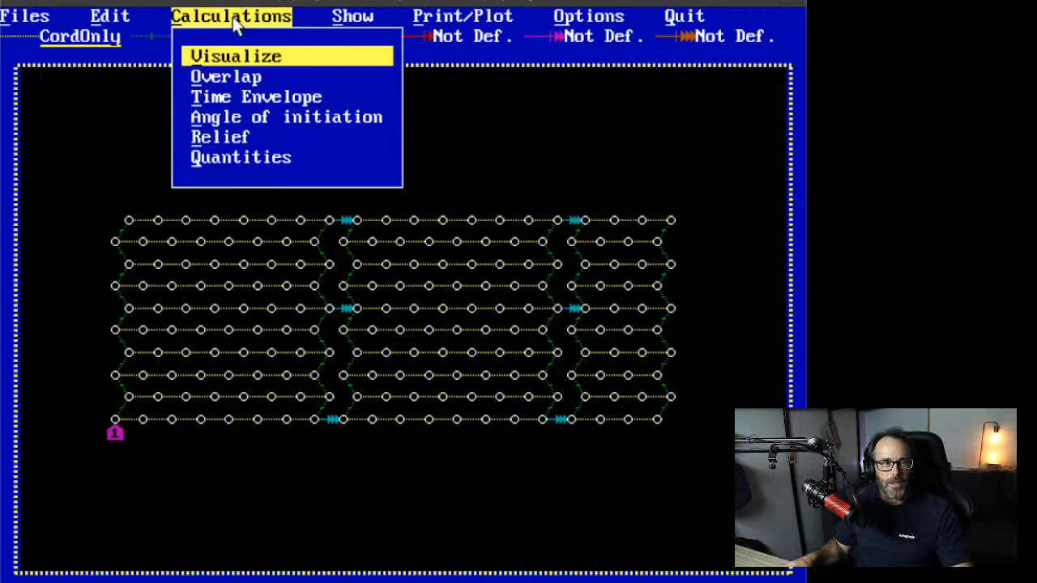
click(255, 145)
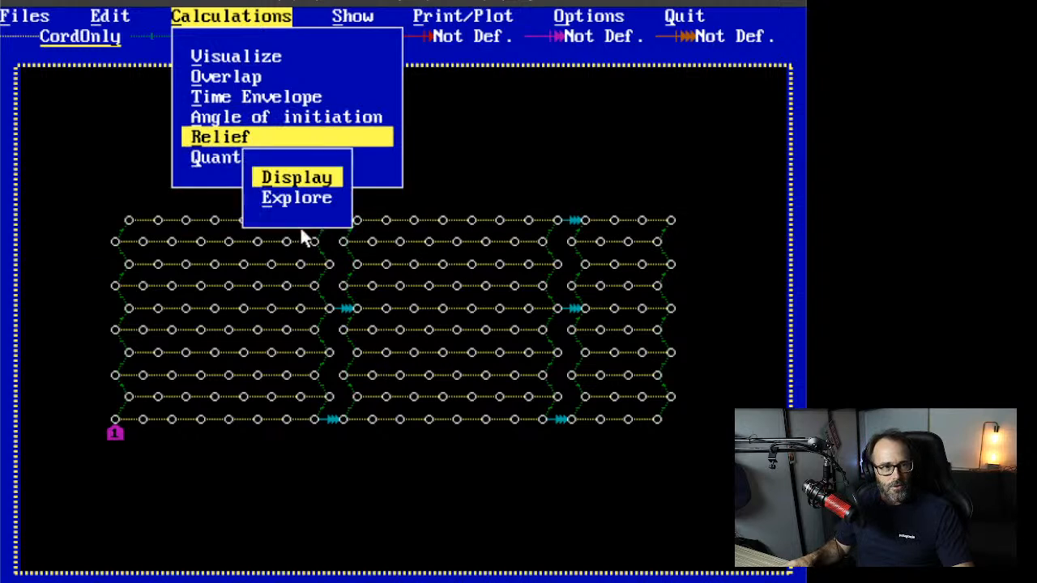
click(309, 178)
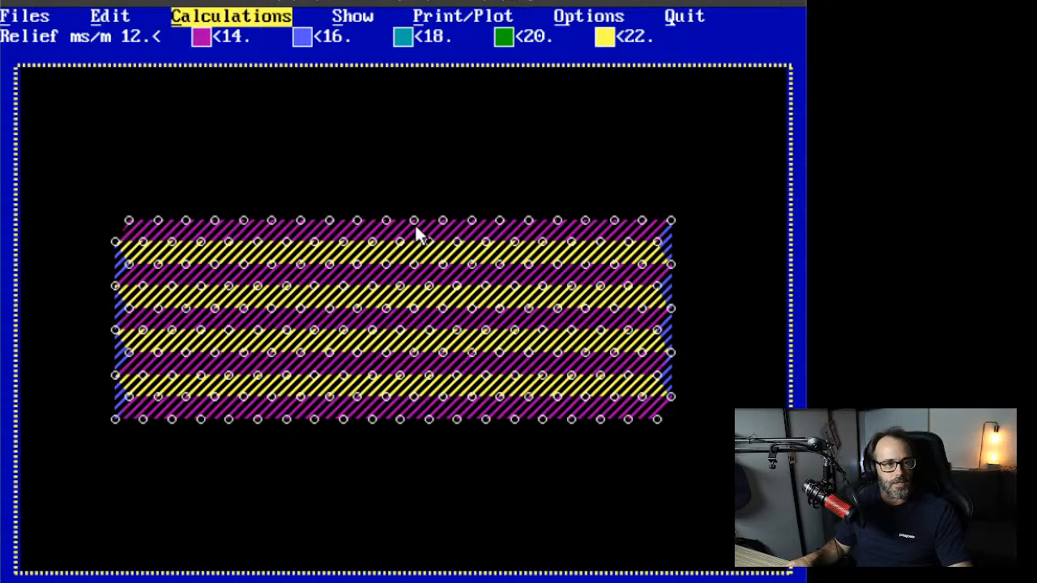
Step: Save the plan over DHDETC.XEL with the title Detcord and Downhole Cells
click(18, 25)
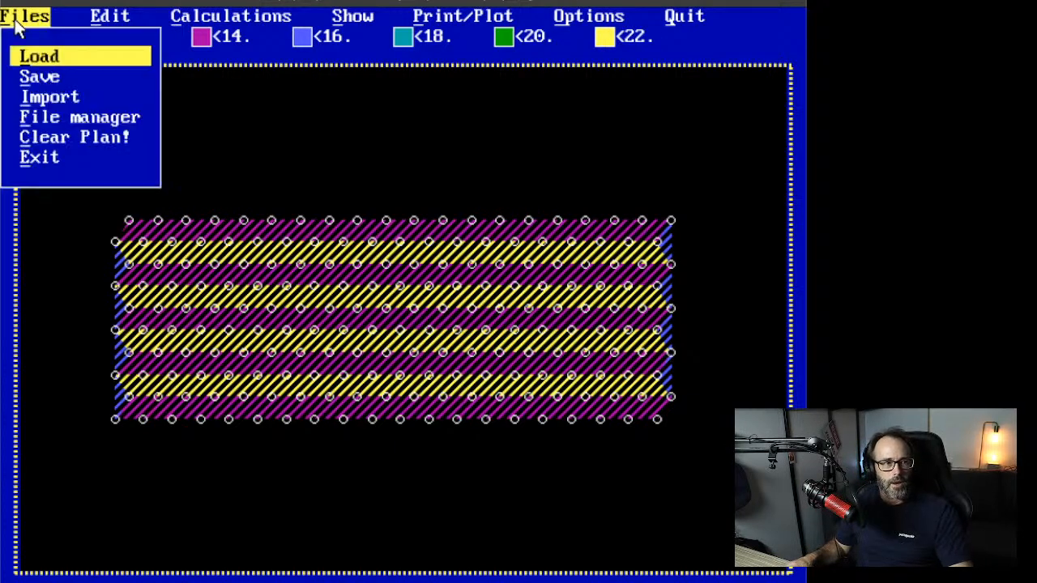
click(58, 81)
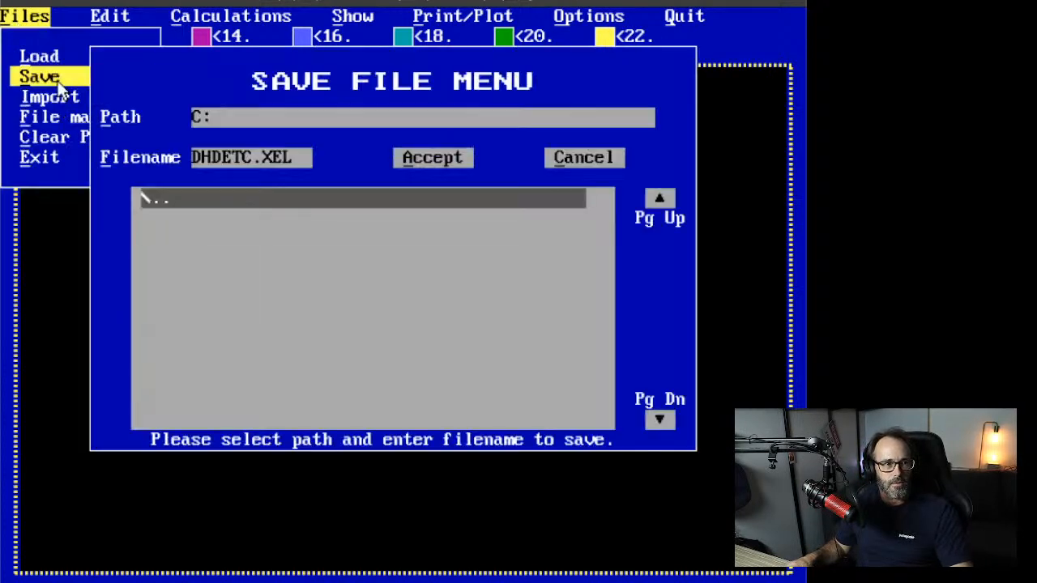
click(428, 157)
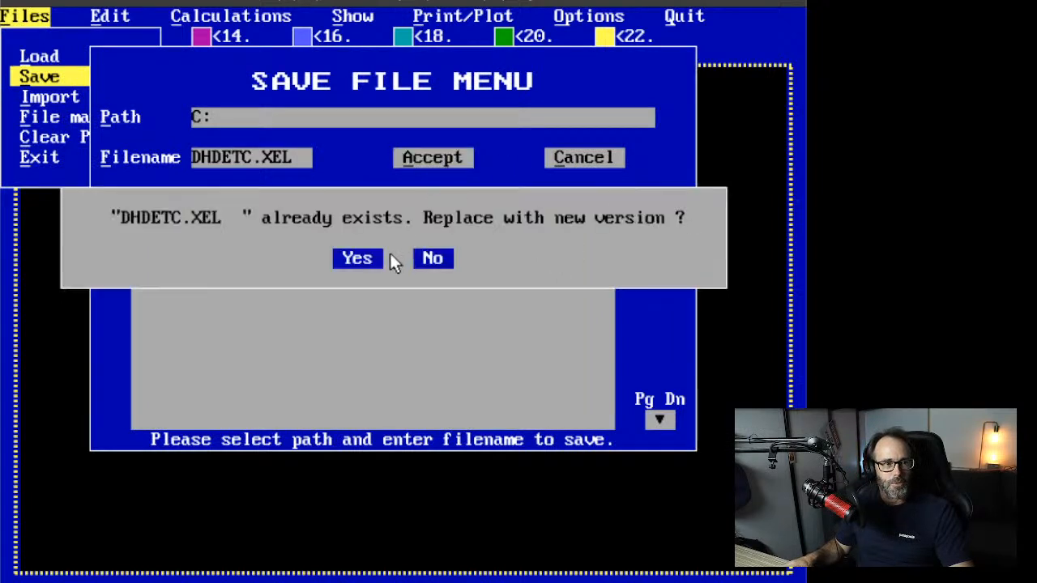
click(334, 256)
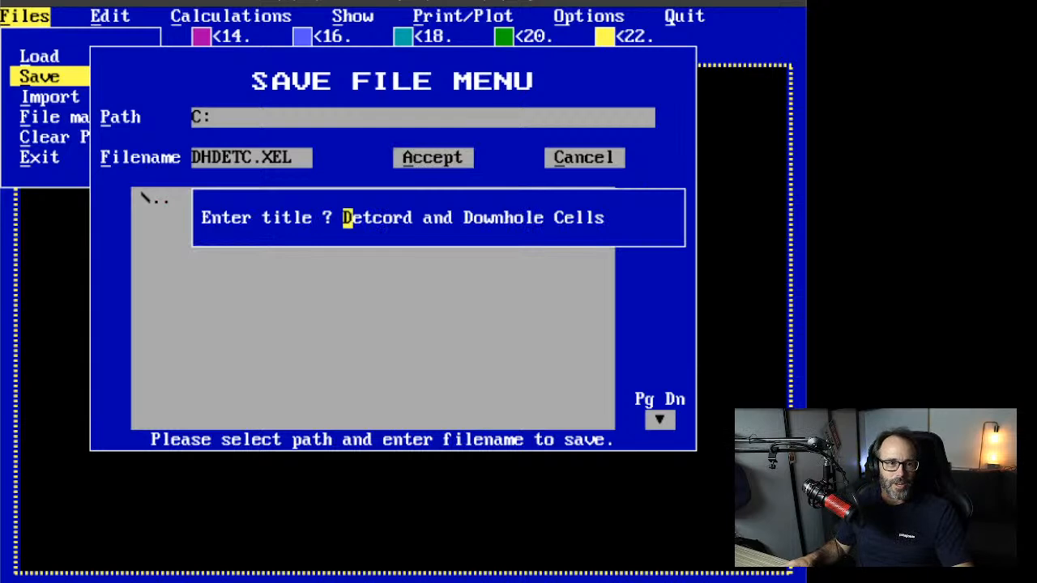
key(Return)
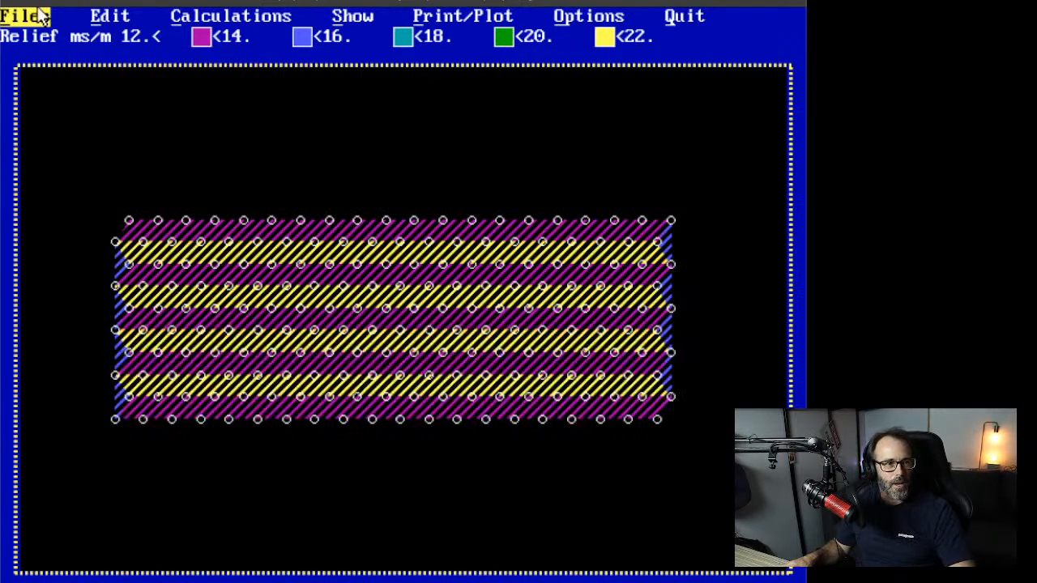
Step: Load the plan file DHDETC2.XEL
click(19, 23)
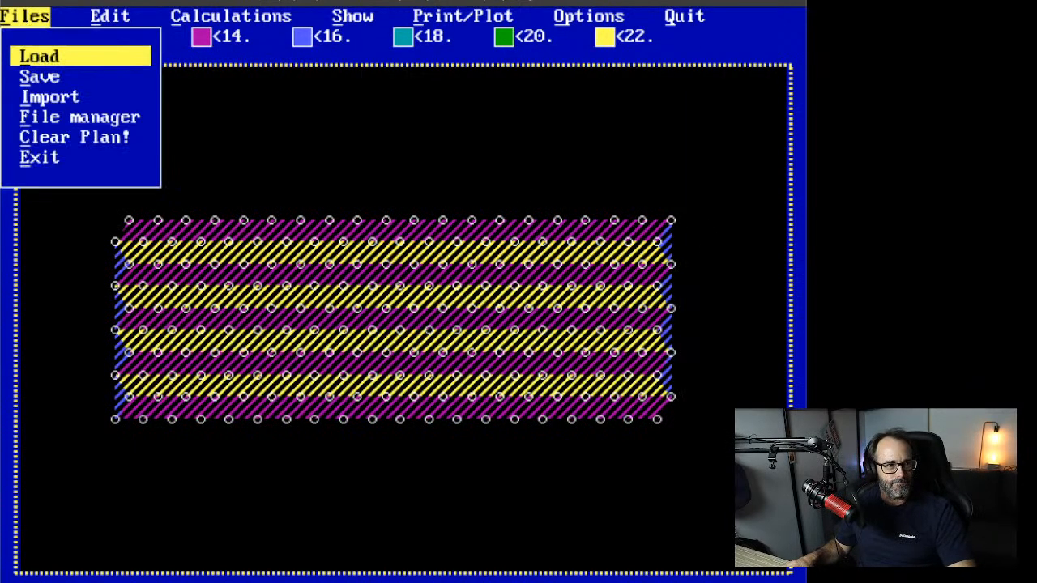
click(45, 57)
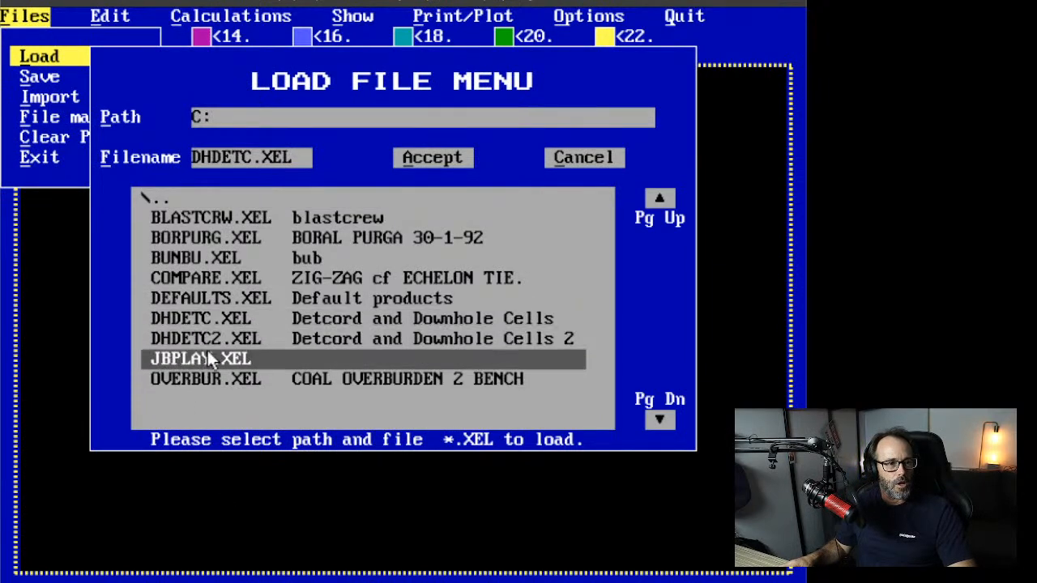
click(203, 335)
click(213, 338)
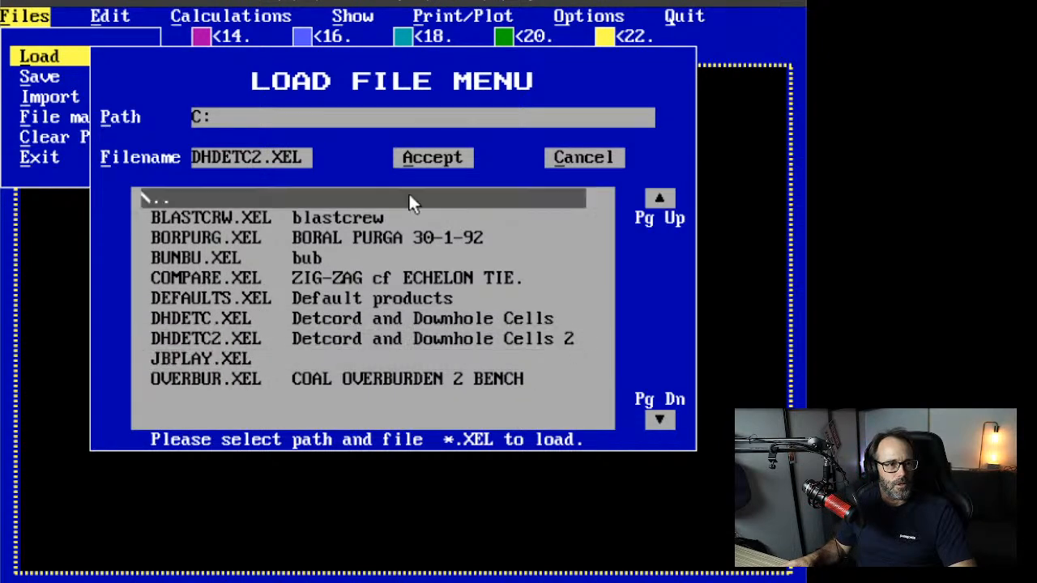
click(443, 163)
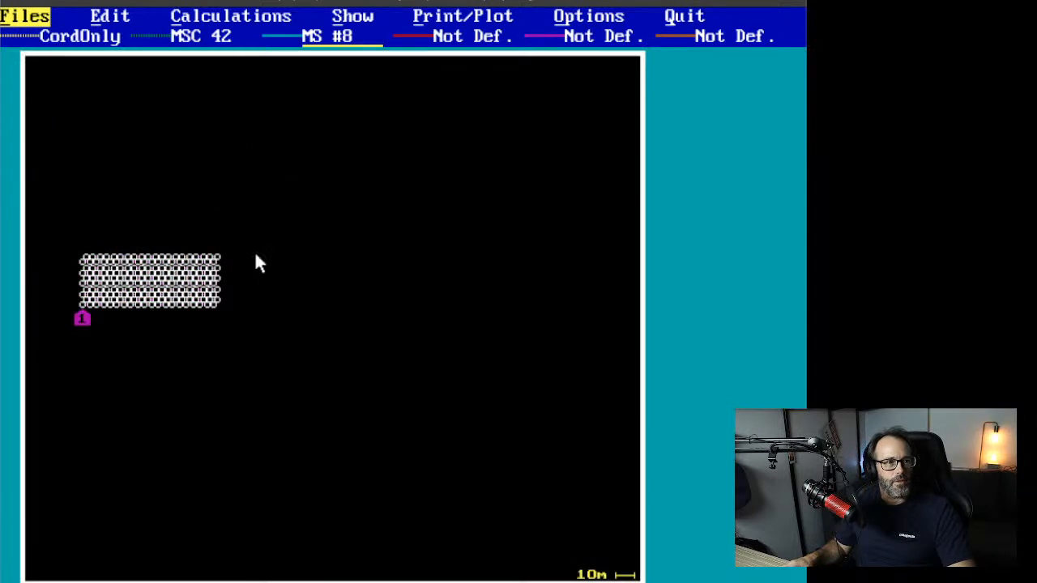
Step: Zoom the DHDETC2.XEL hole pattern to fill the view and switch its ties off
click(369, 20)
click(399, 83)
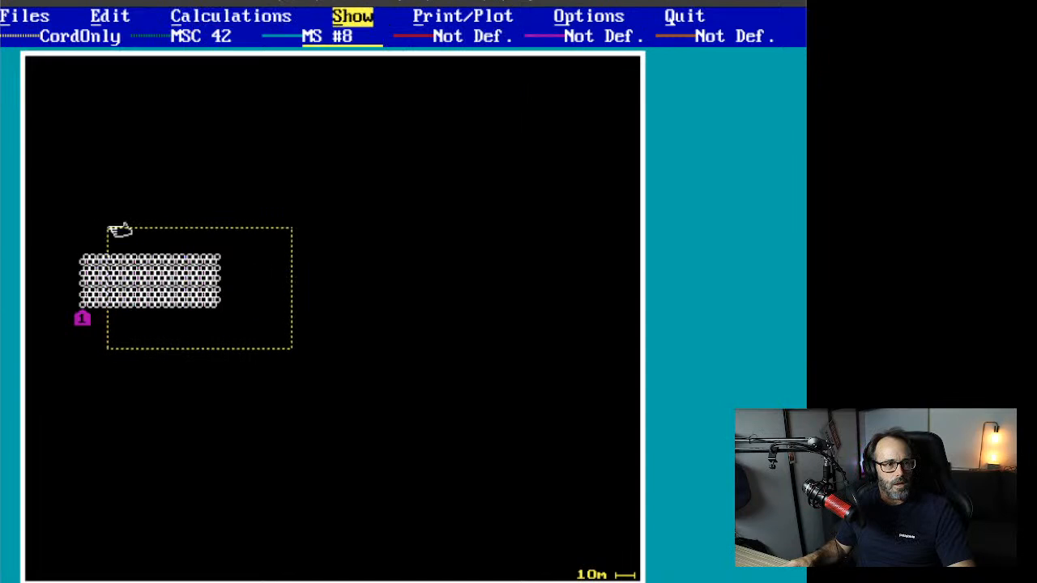
click(54, 220)
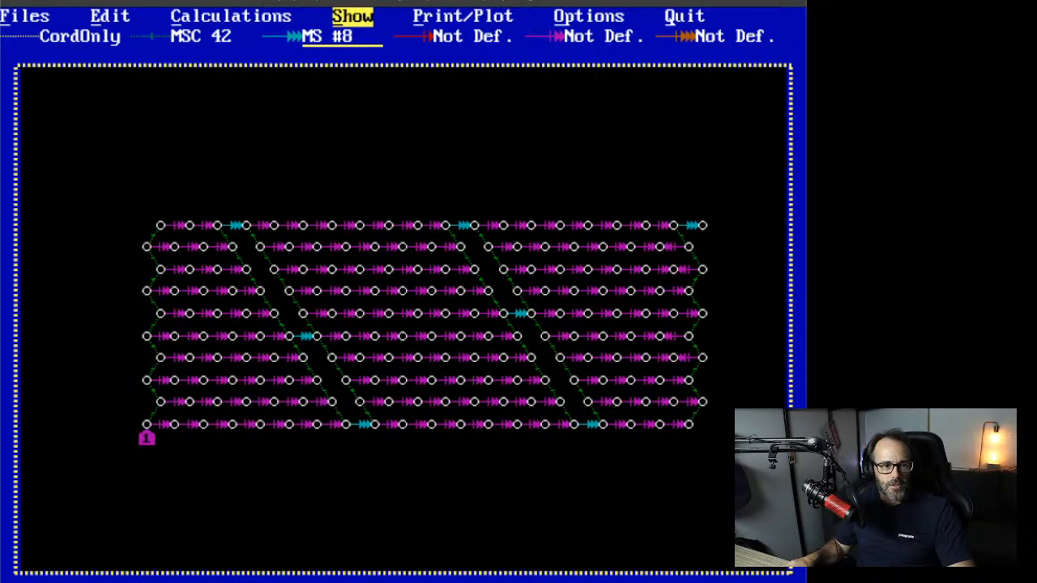
click(350, 19)
click(402, 119)
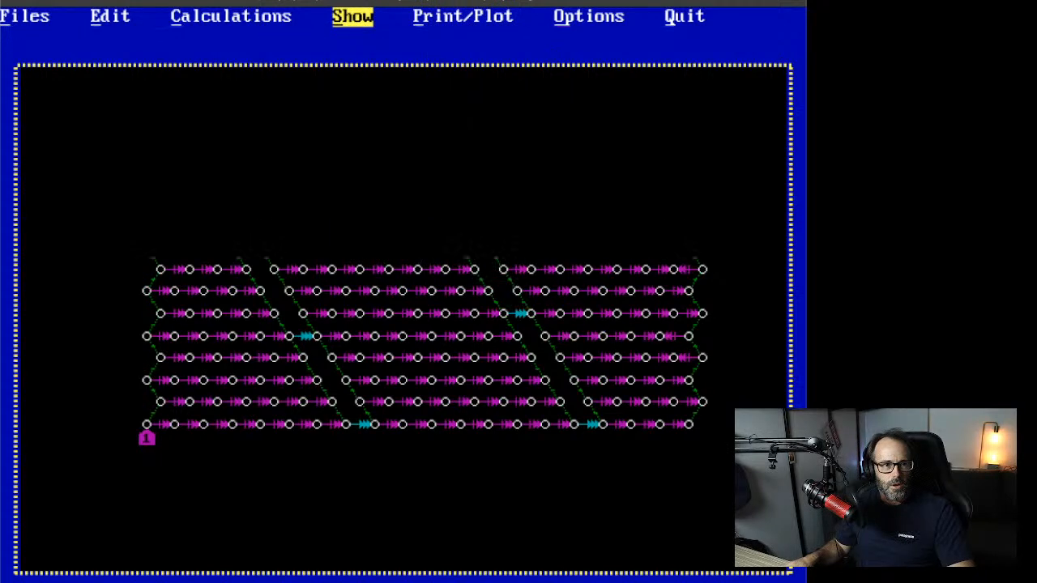
Step: Label every hole with its in-hole delay and switch to the whole-plan overview
click(347, 18)
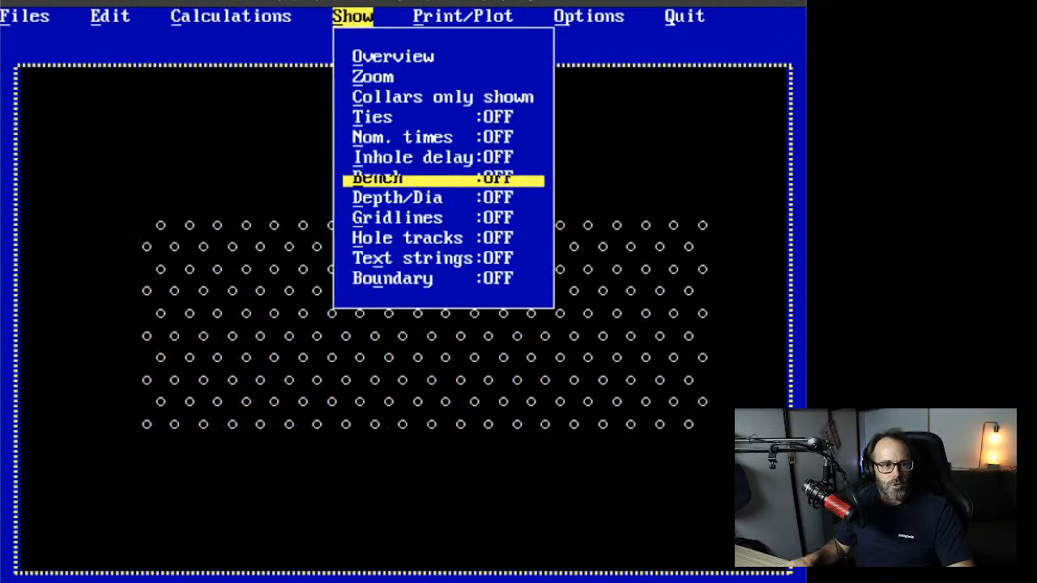
click(390, 179)
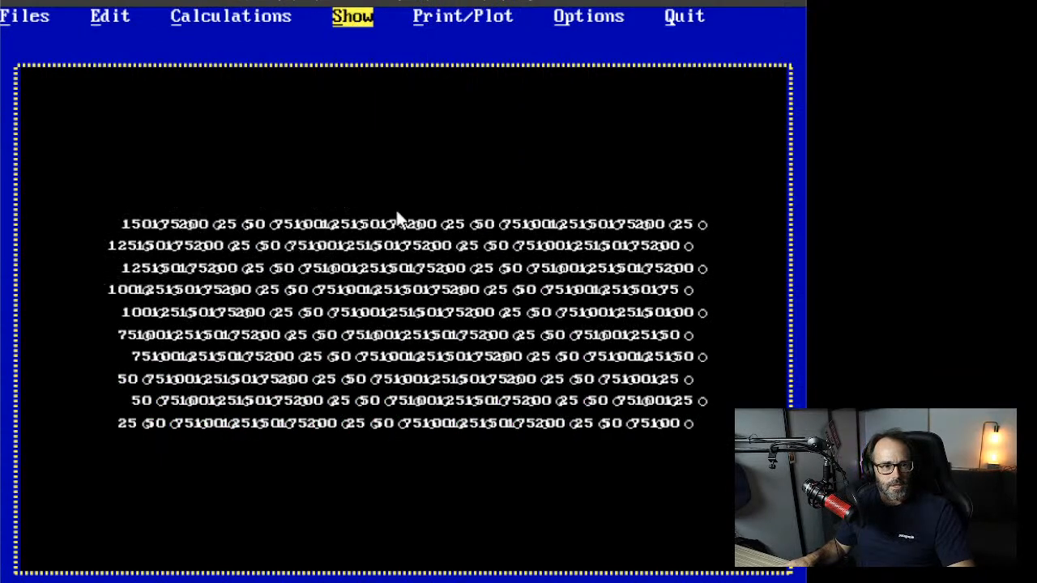
click(323, 21)
click(371, 53)
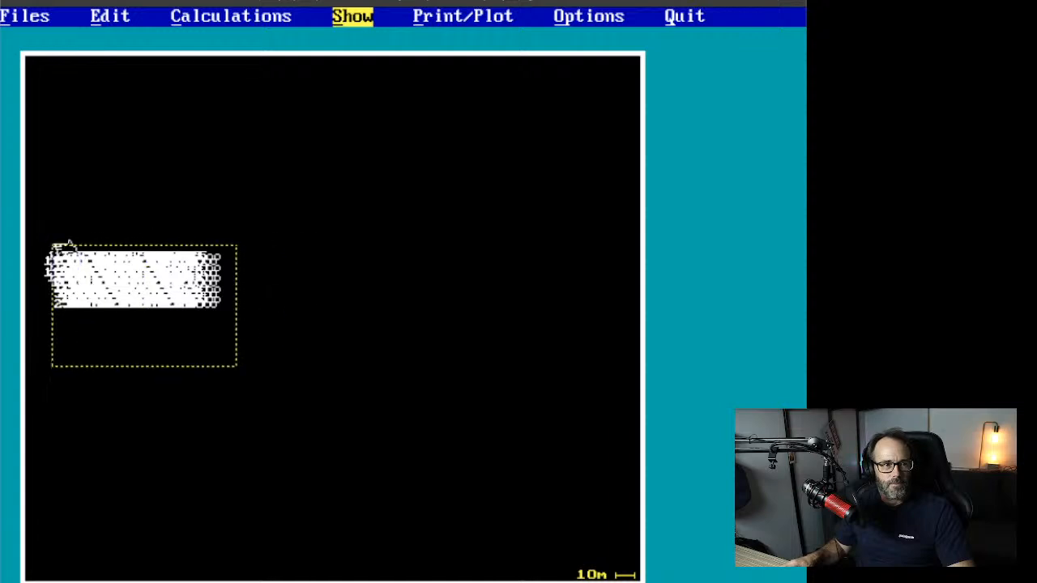
click(49, 241)
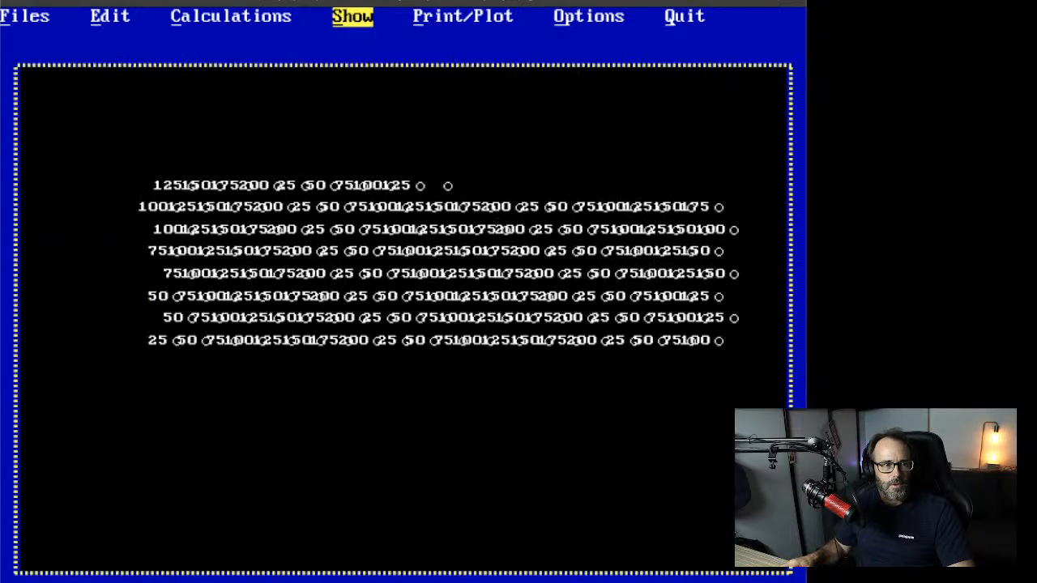
Step: Zoom in closer on the left end of the hole pattern
click(344, 18)
click(373, 76)
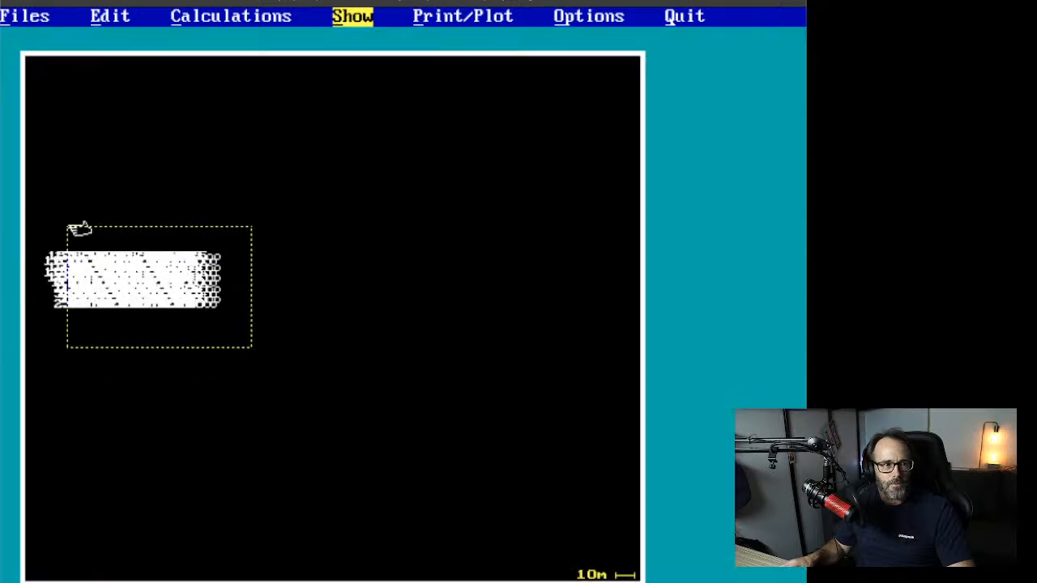
click(43, 243)
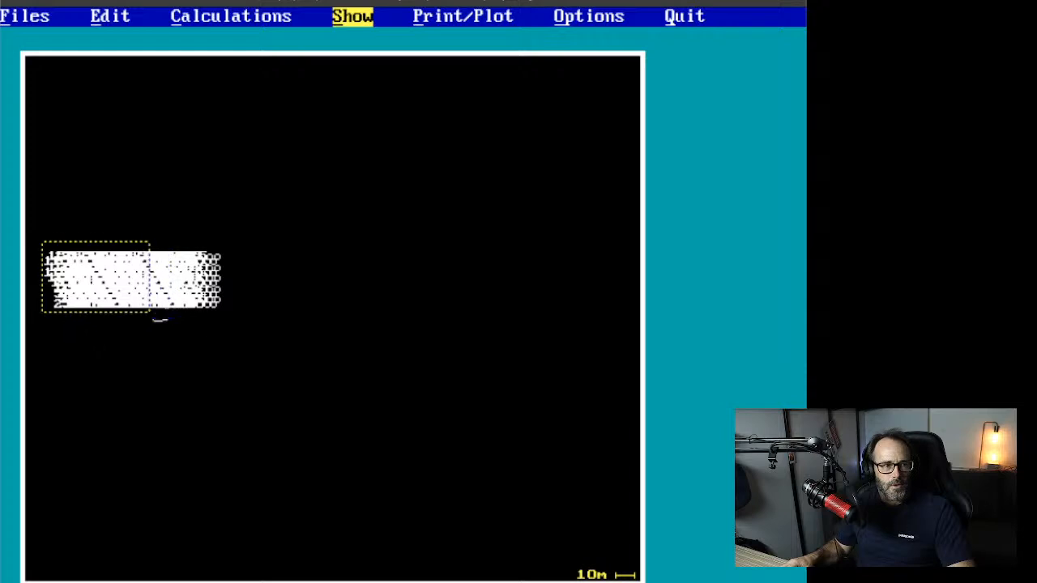
click(150, 310)
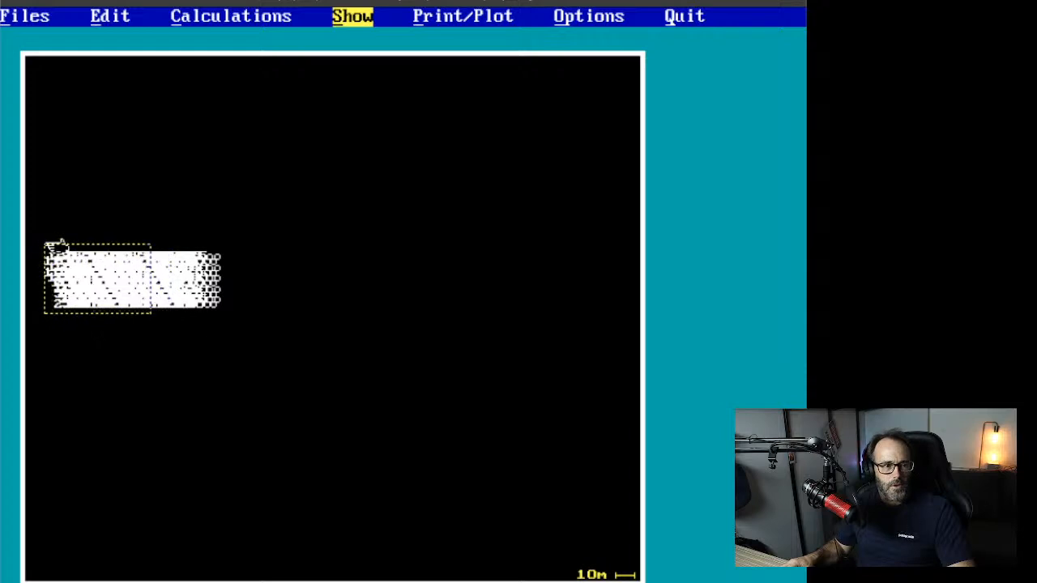
click(47, 244)
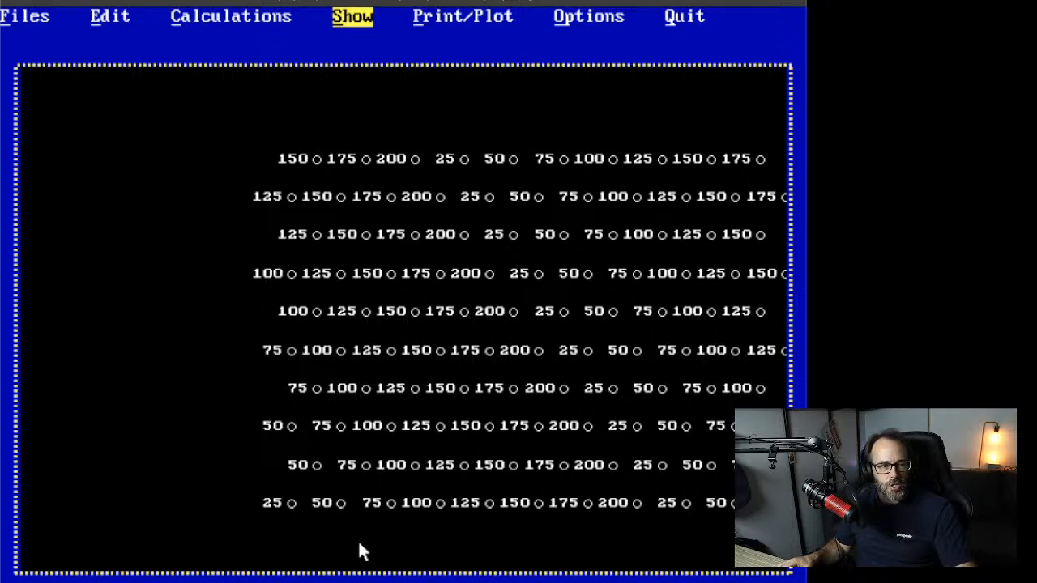
click(353, 16)
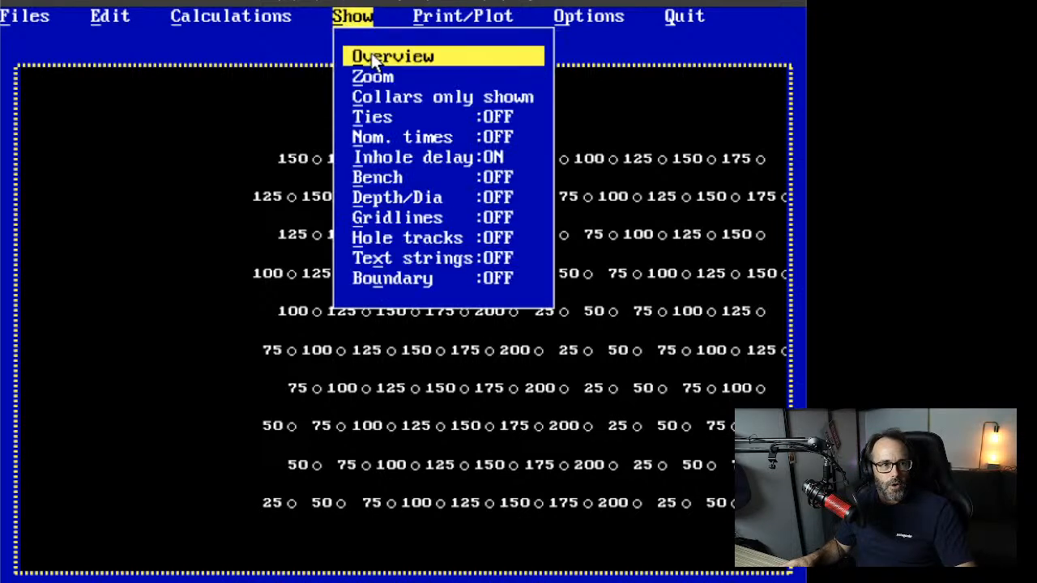
Step: Show ties again and swap all magenta Not Def. ties to the CordOnly type
click(390, 122)
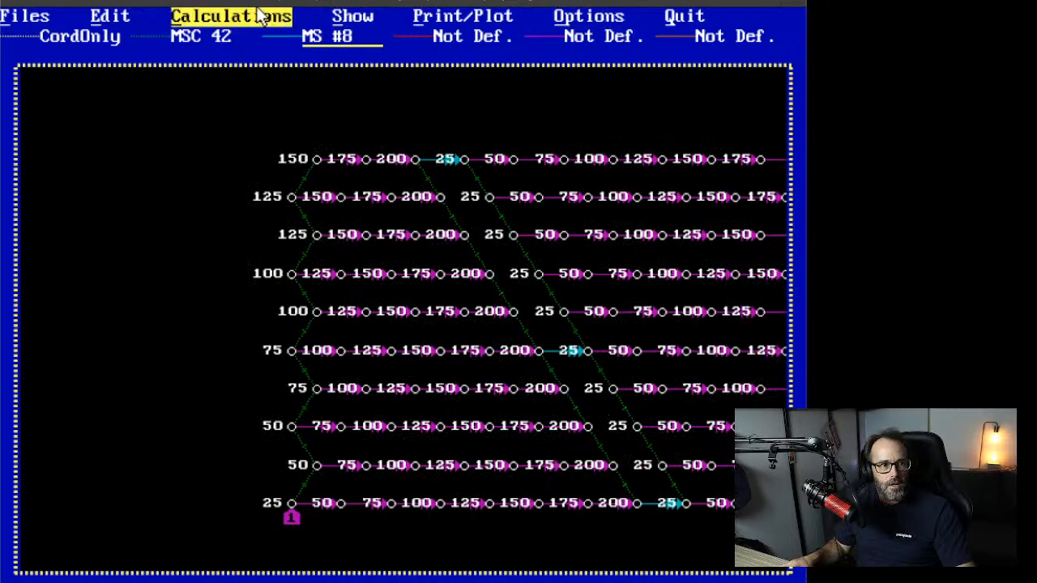
click(106, 18)
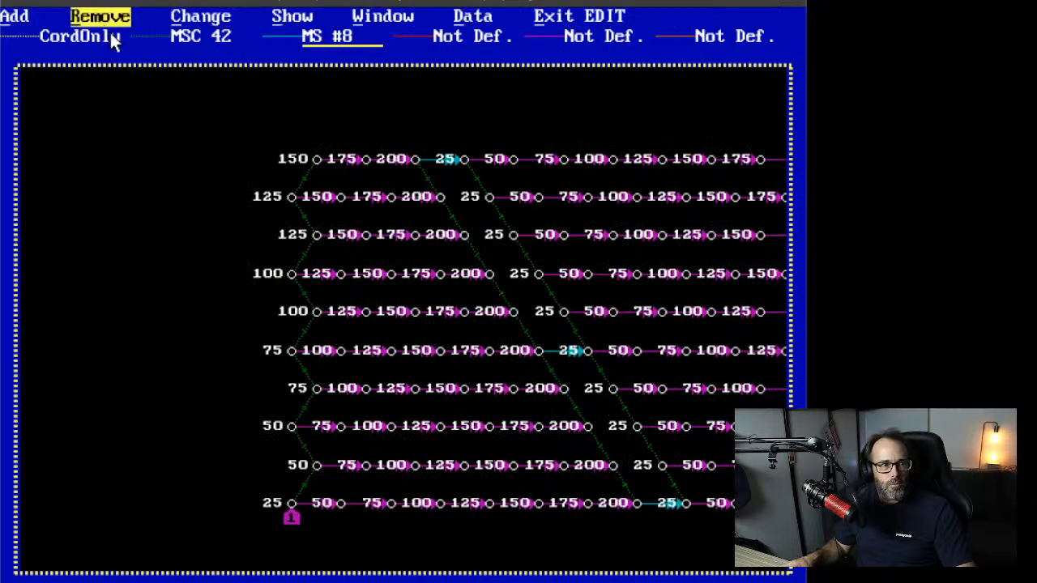
click(210, 18)
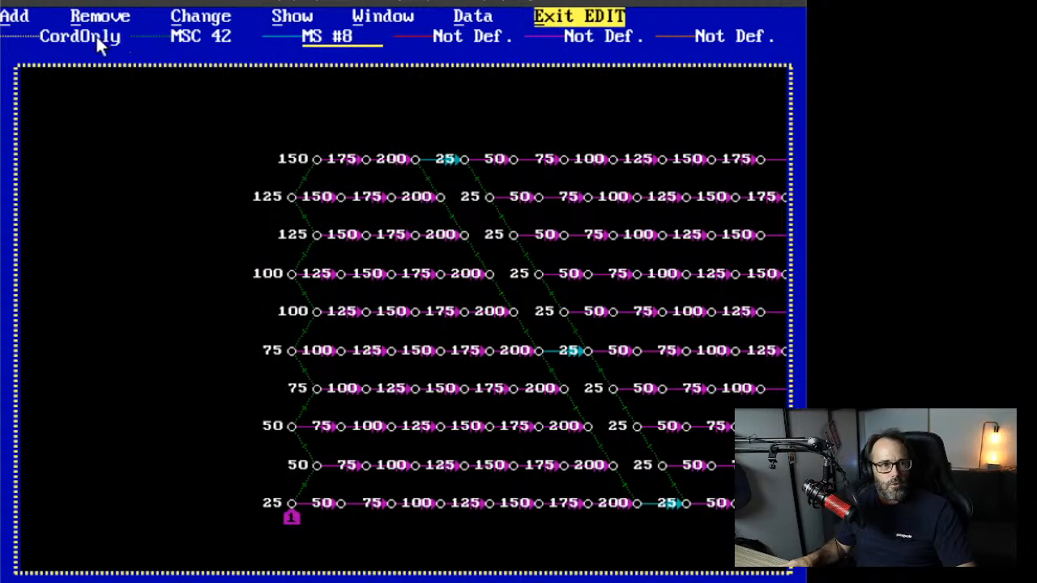
click(174, 25)
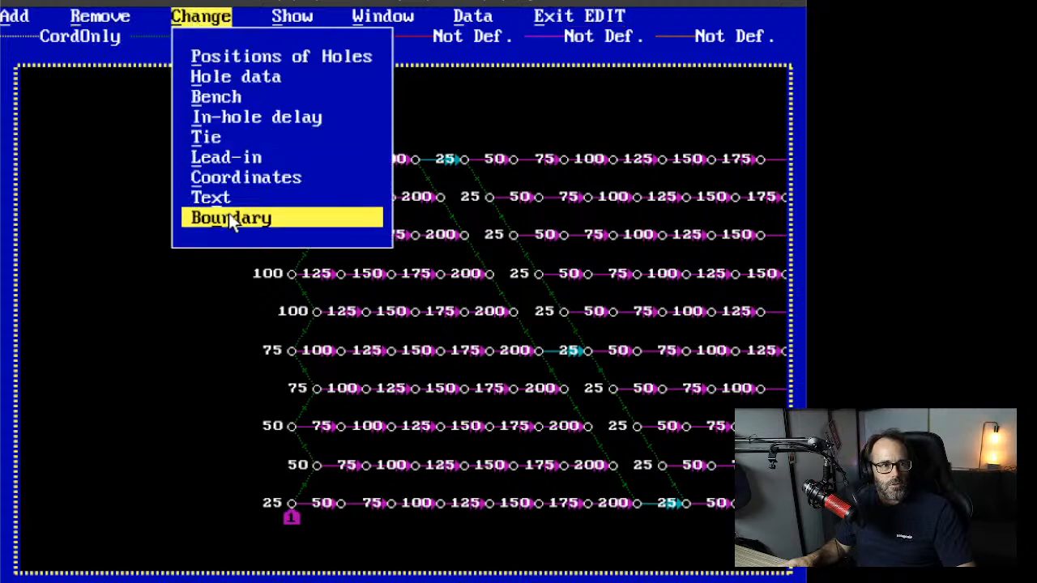
click(243, 138)
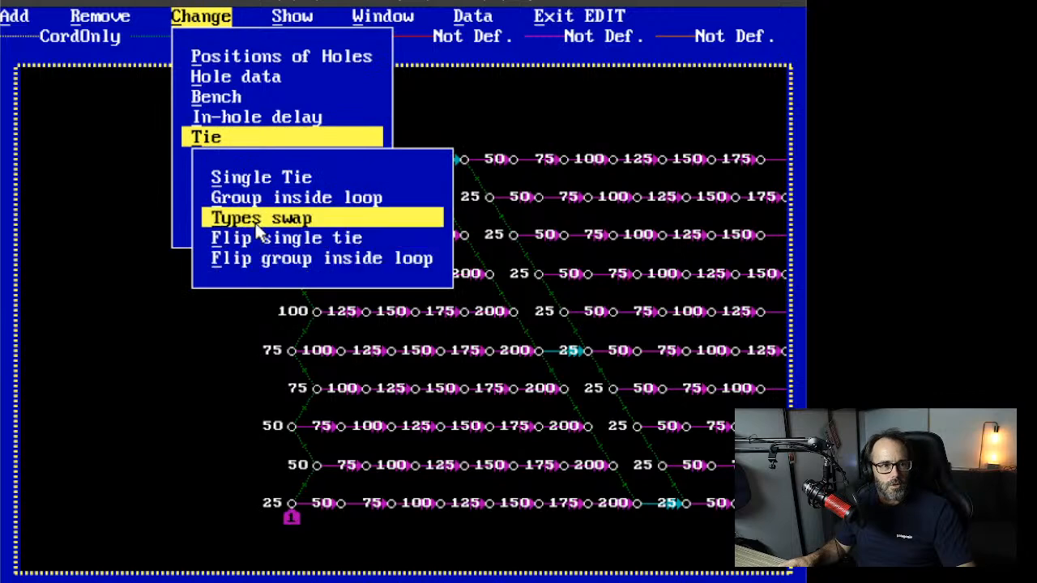
click(256, 222)
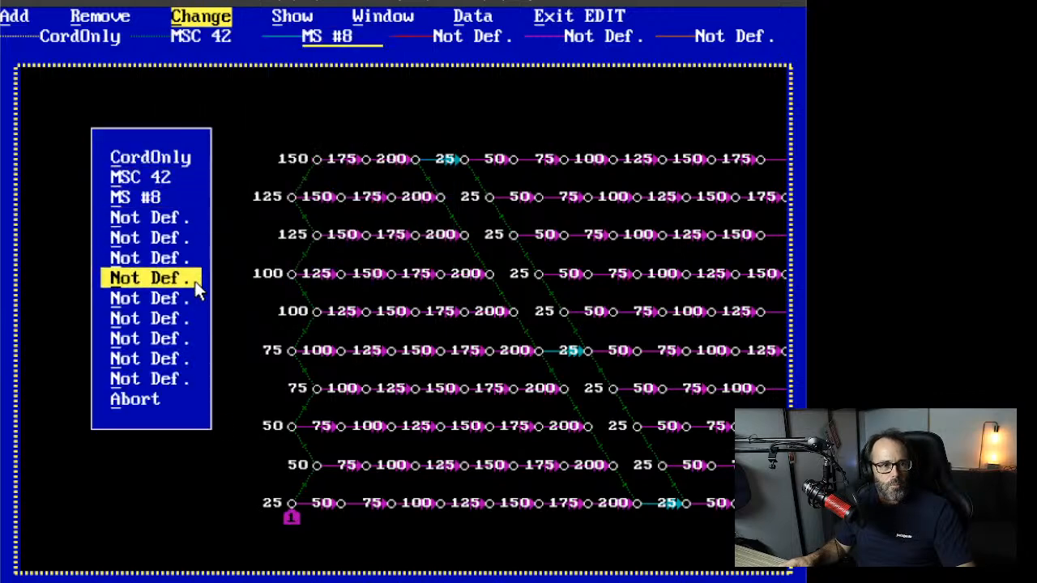
click(173, 240)
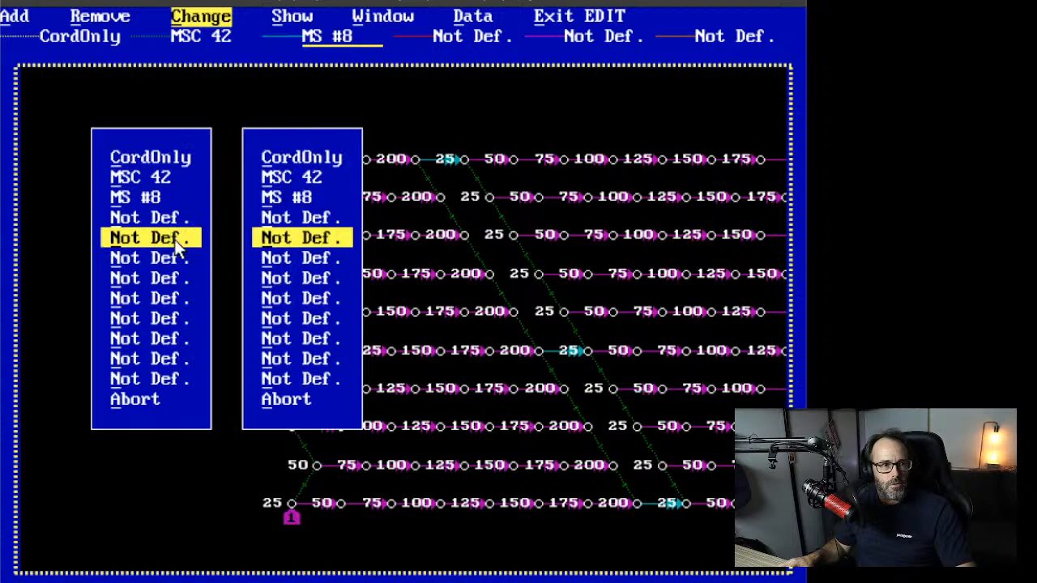
click(313, 159)
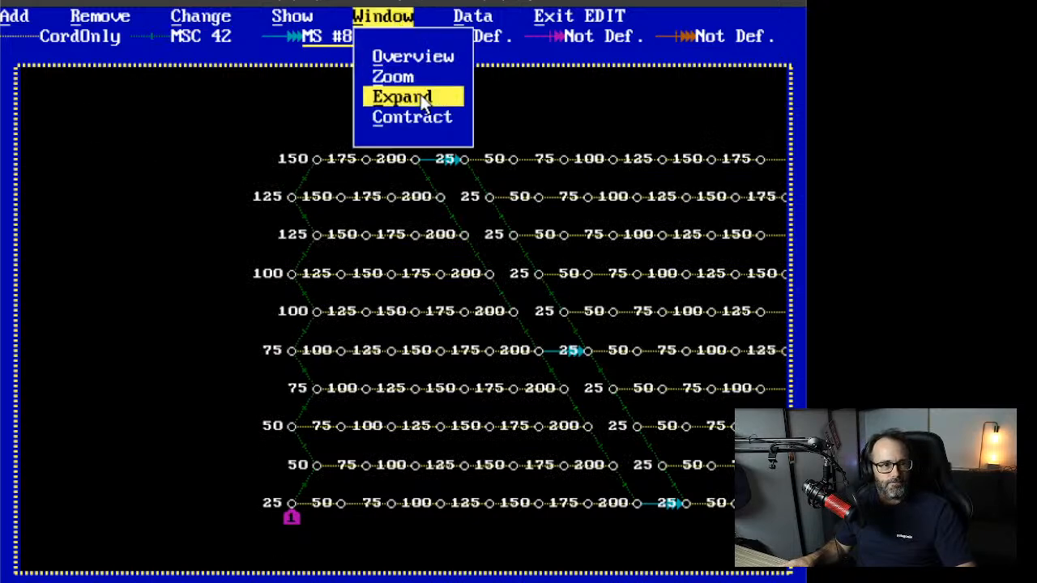
Step: Show the whole drawing in Overview, then make two trial zooms on the hole block
click(415, 62)
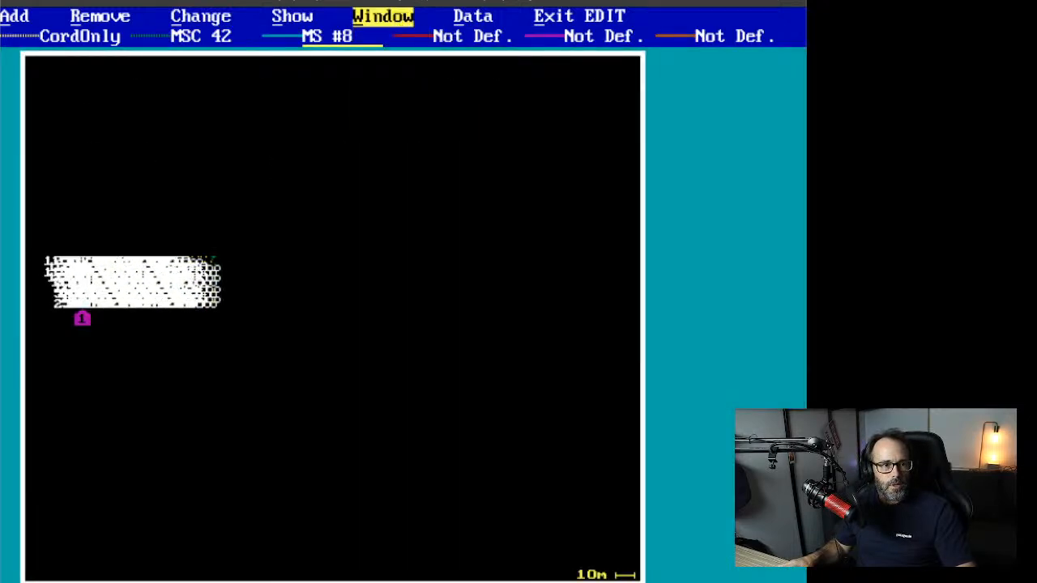
click(375, 18)
click(394, 76)
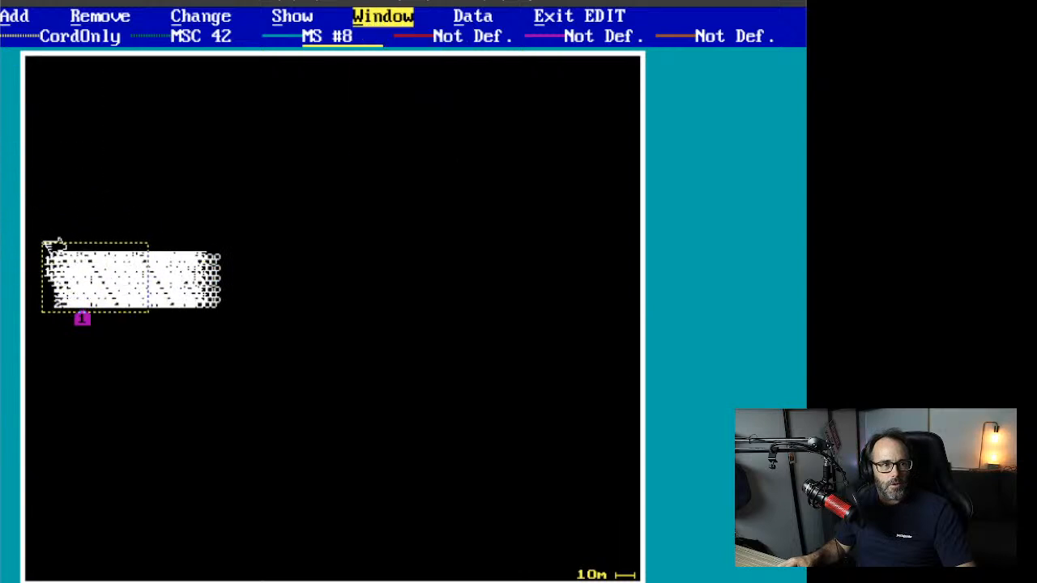
click(49, 240)
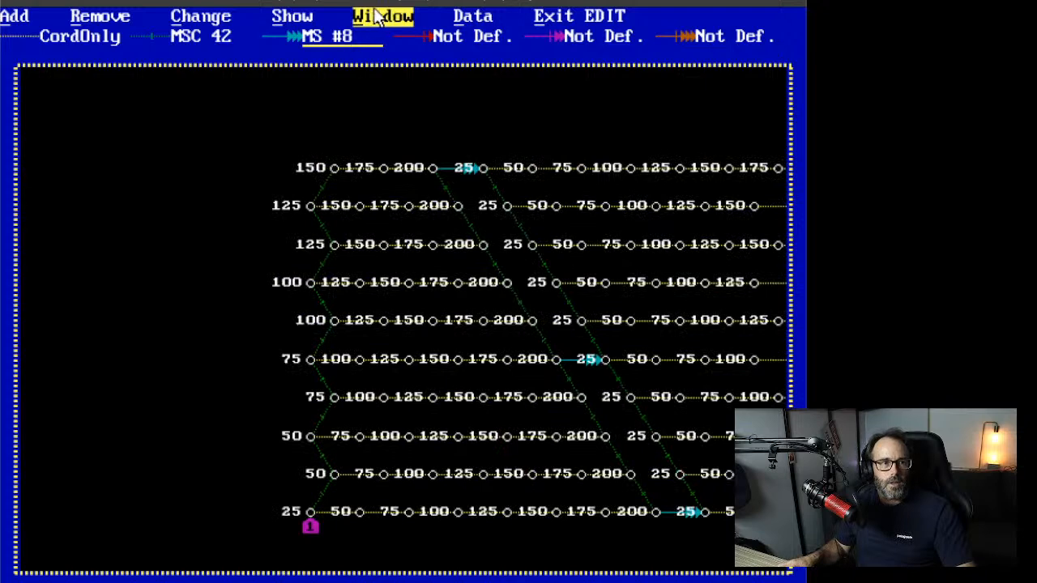
click(381, 17)
click(394, 77)
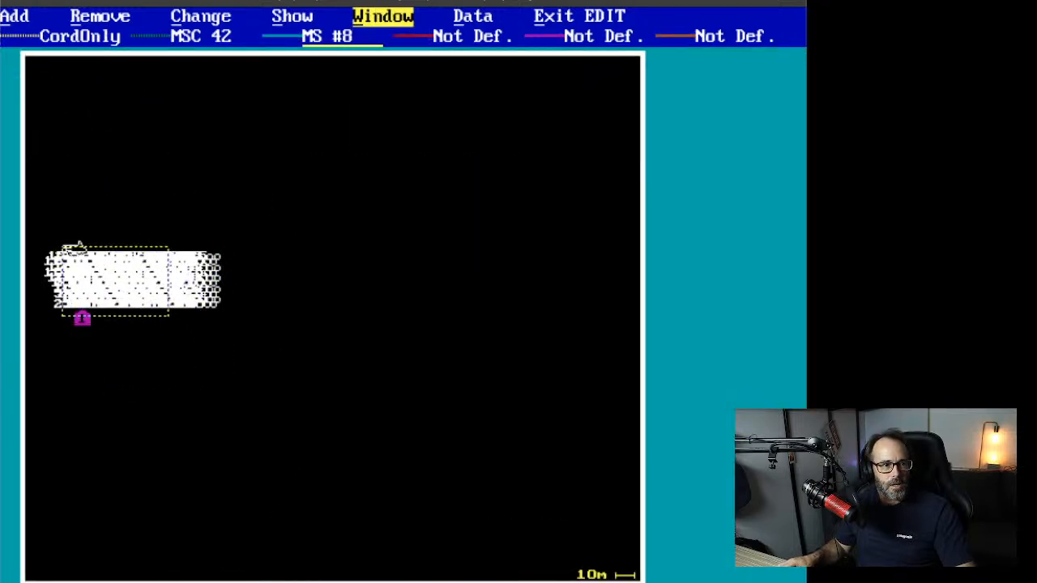
click(83, 244)
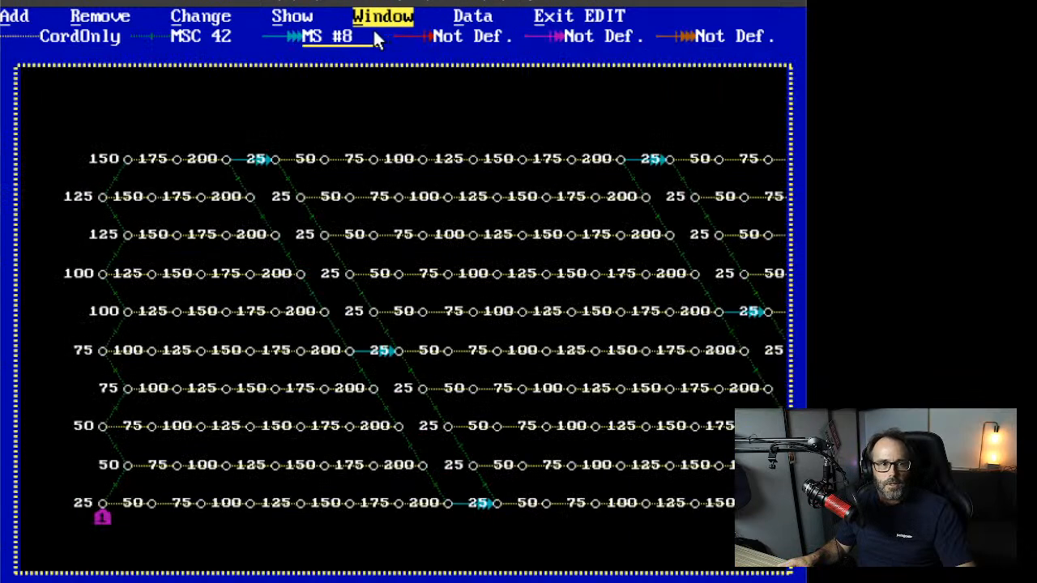
Step: Frame a zoom box around the staggered hole pattern so it fills the view
click(381, 16)
click(409, 77)
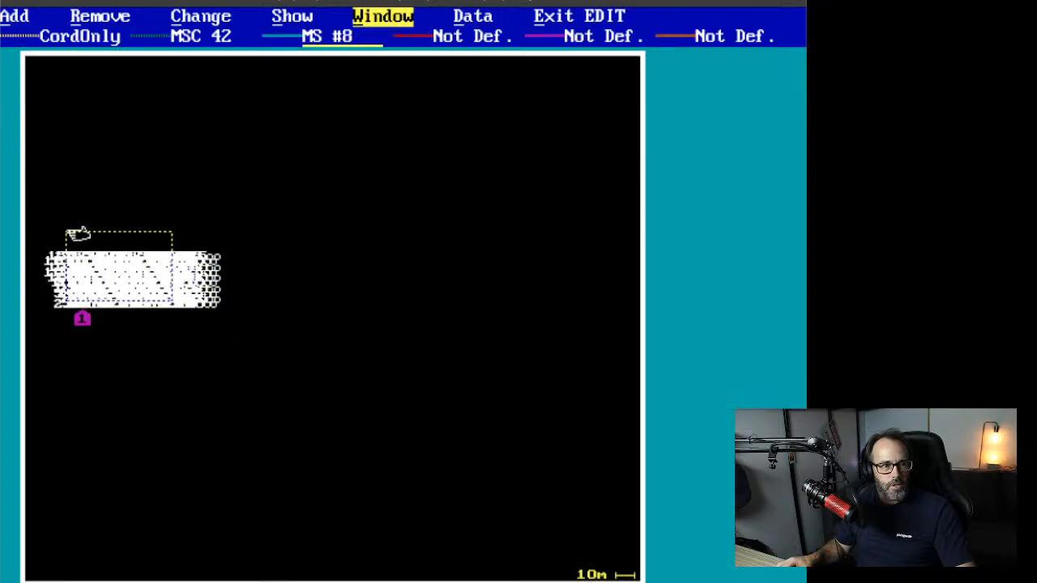
click(72, 240)
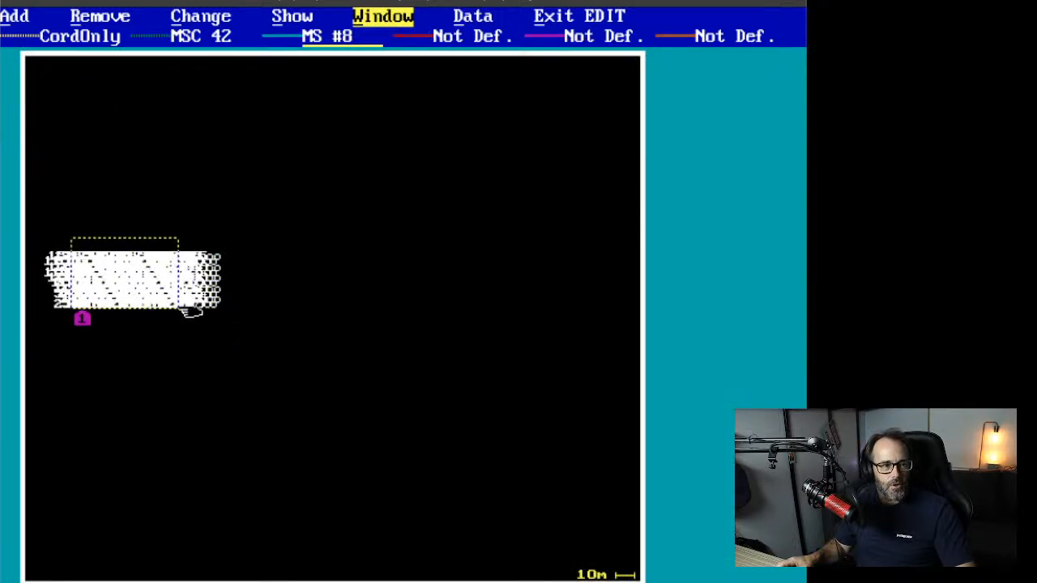
click(223, 337)
click(83, 232)
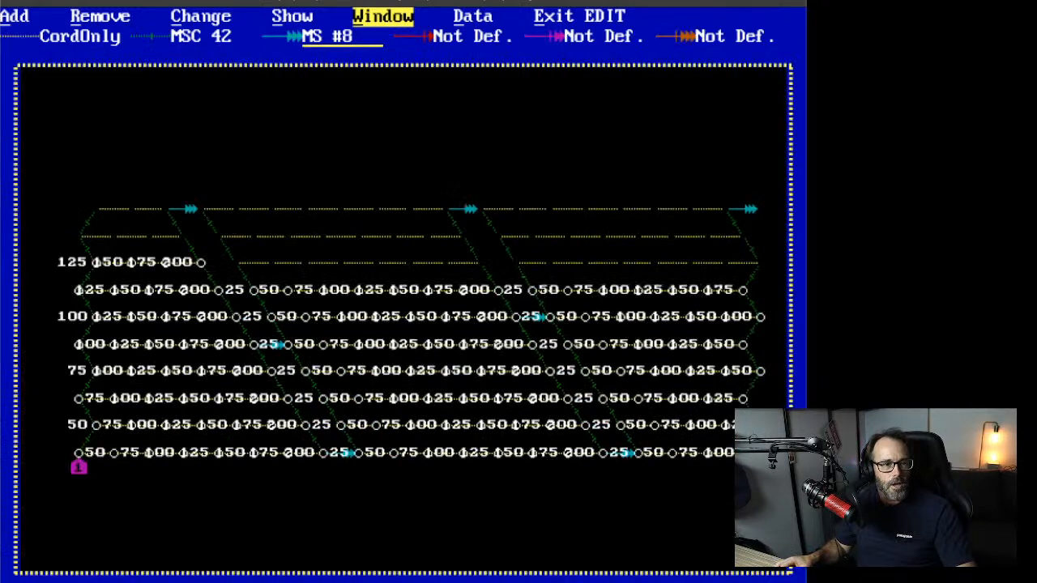
right_click(330, 386)
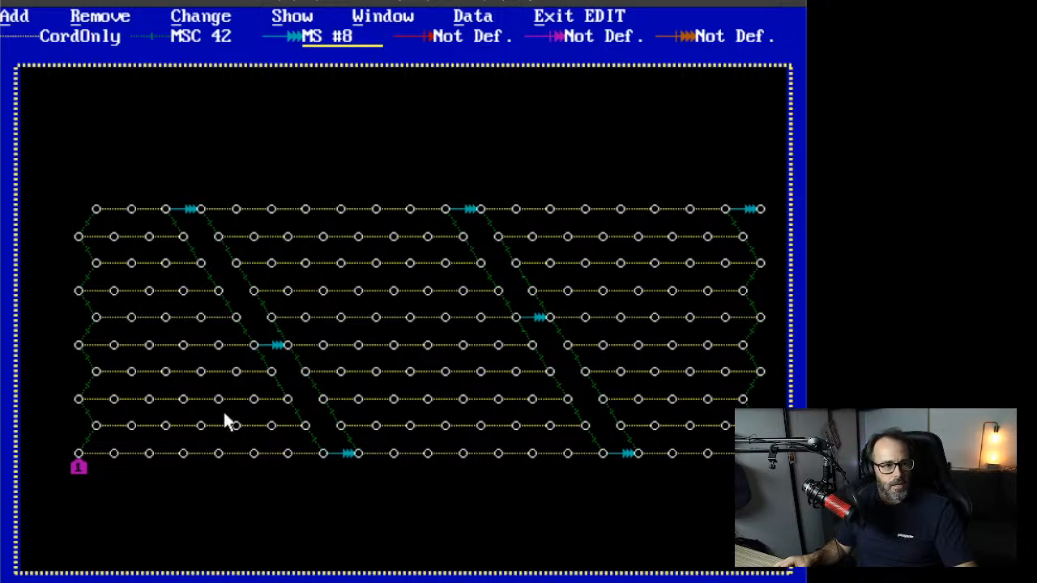
Step: Exit Edit mode and animate the firing sequence until every hole fires by 1004 ms
click(292, 16)
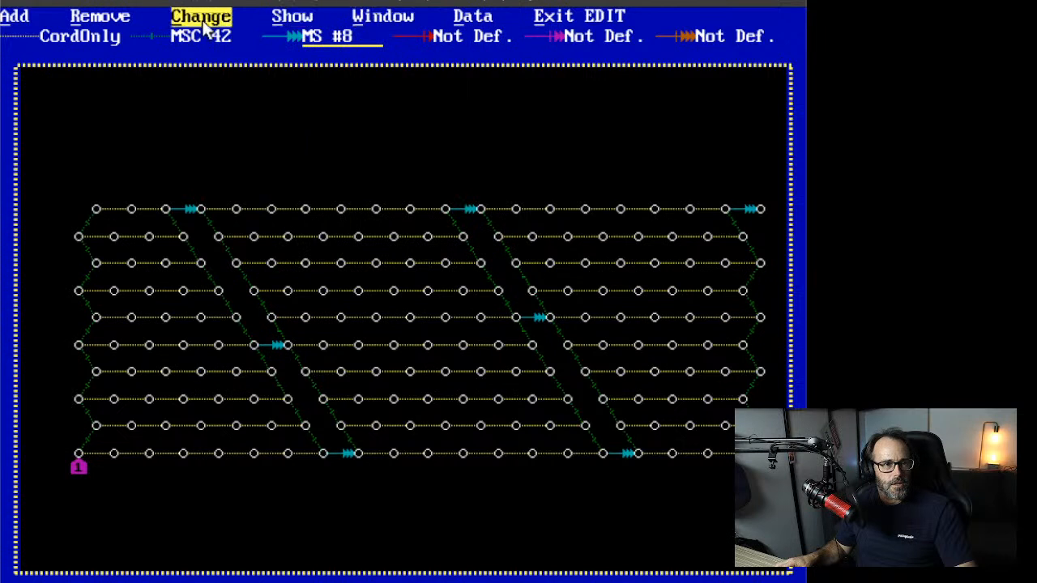
click(580, 18)
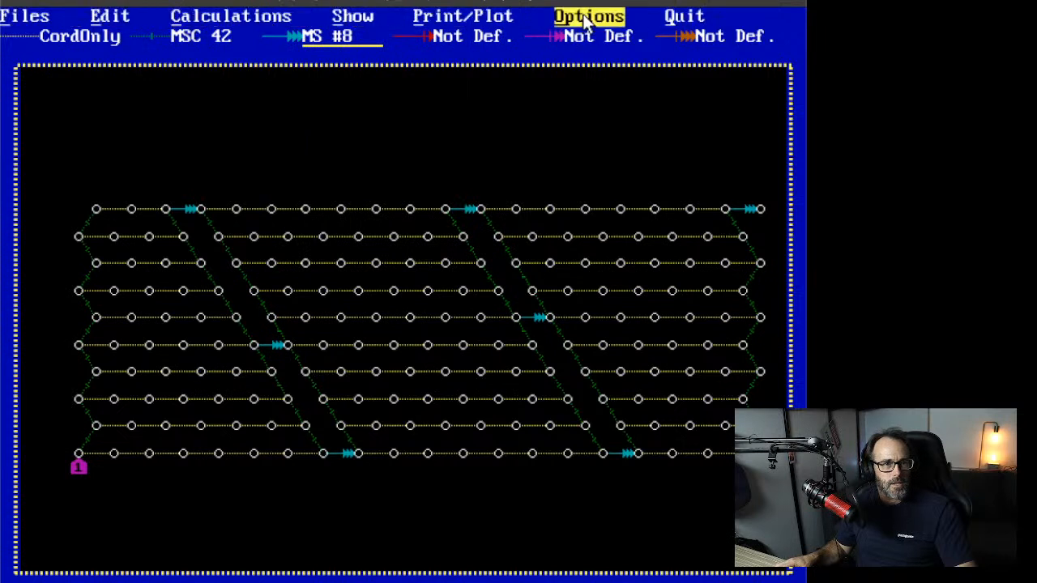
click(352, 14)
click(222, 27)
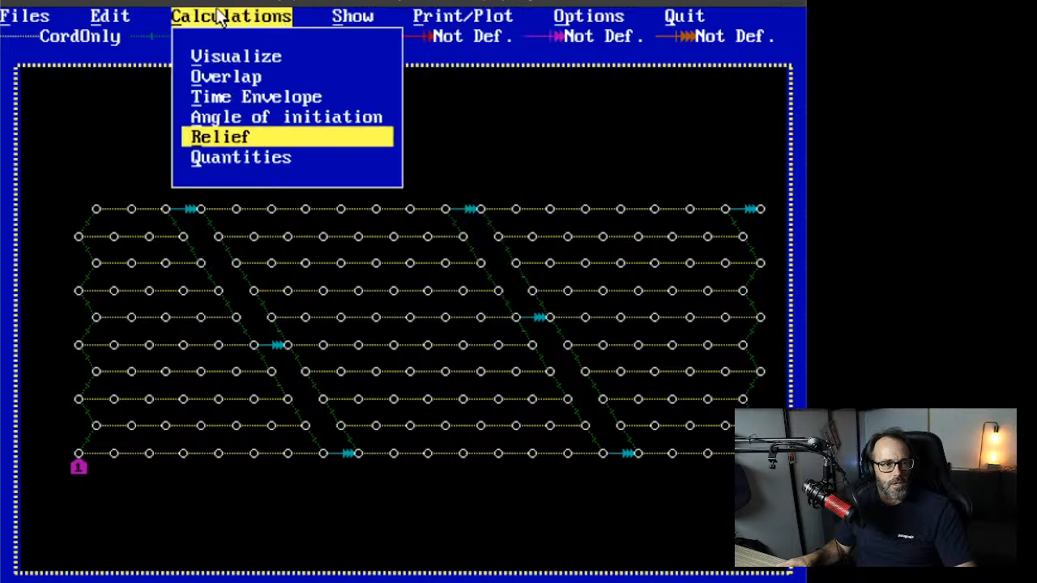
click(256, 58)
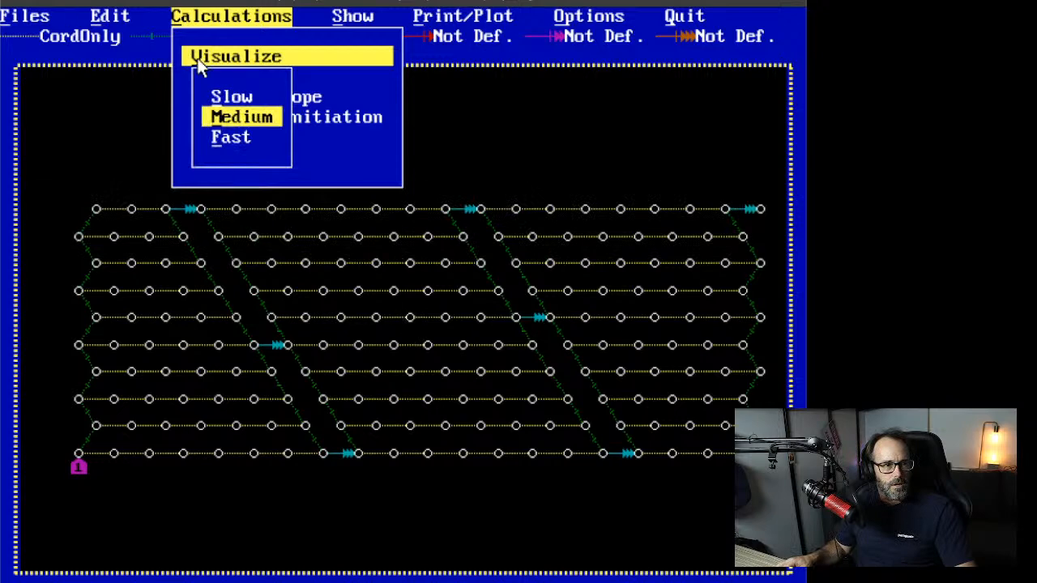
click(230, 100)
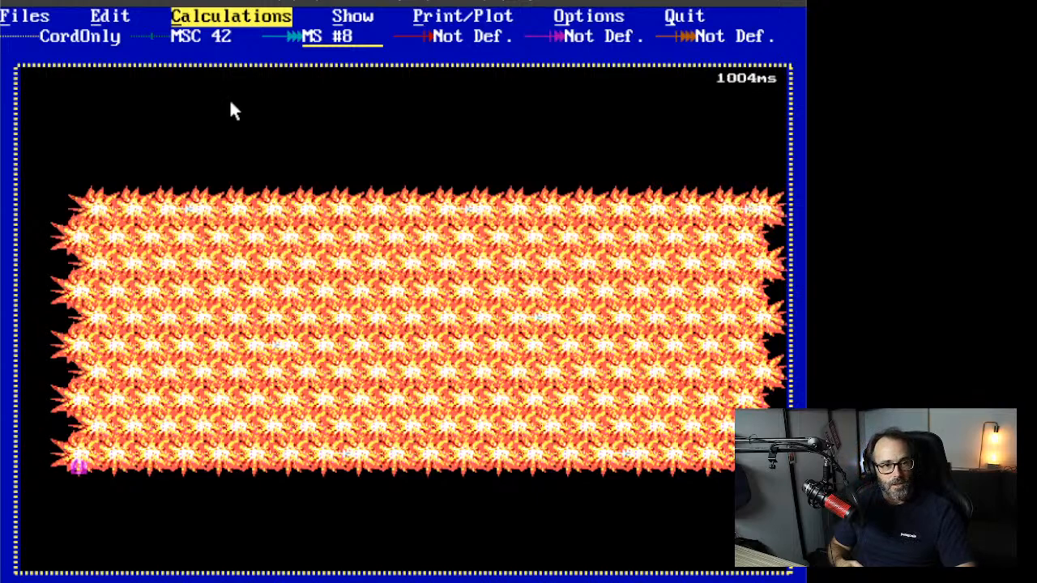
Step: Replay the firing visualisation at Fast speed, finishing at 1010 ms
click(233, 18)
click(238, 58)
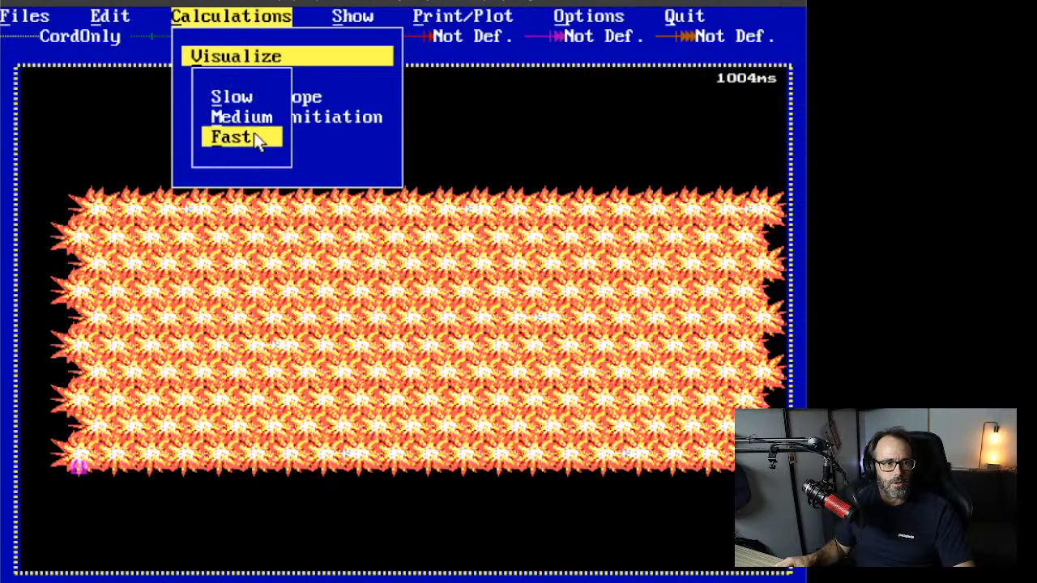
click(241, 118)
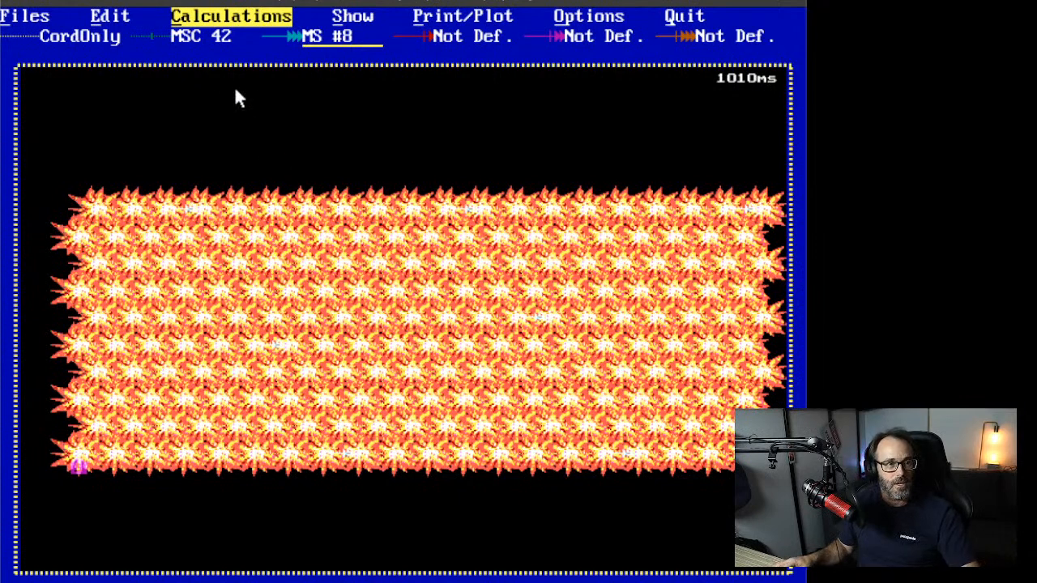
click(228, 18)
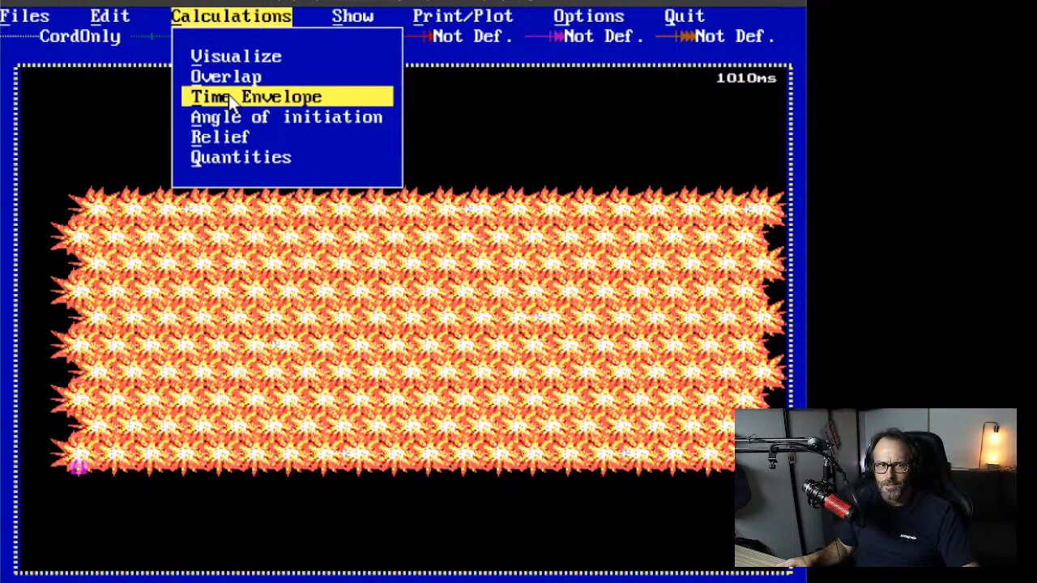
Step: Draw angle-of-initiation firing-time contours labelled 100 to 1000 over the holes
click(231, 121)
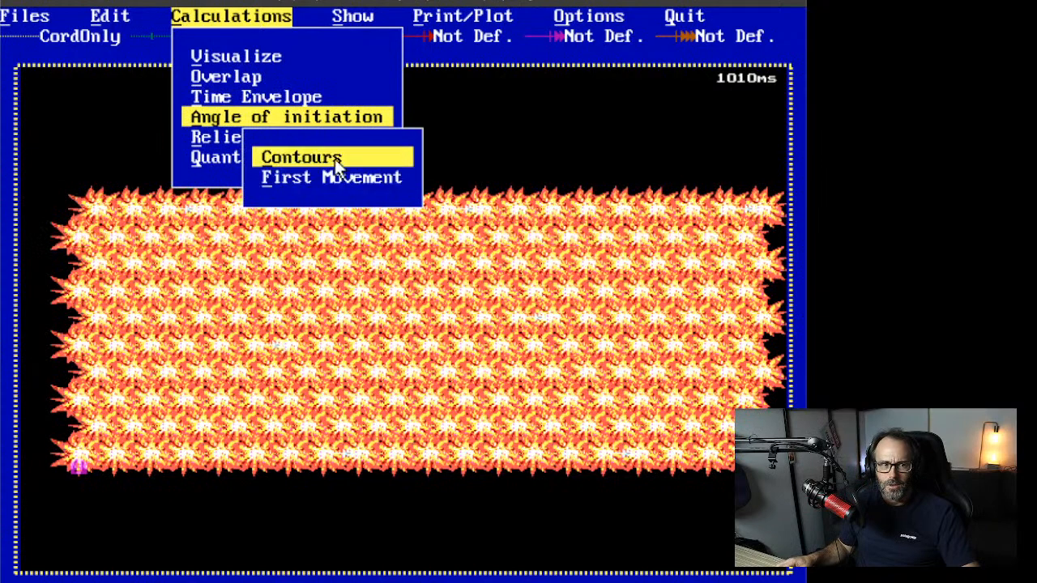
click(334, 162)
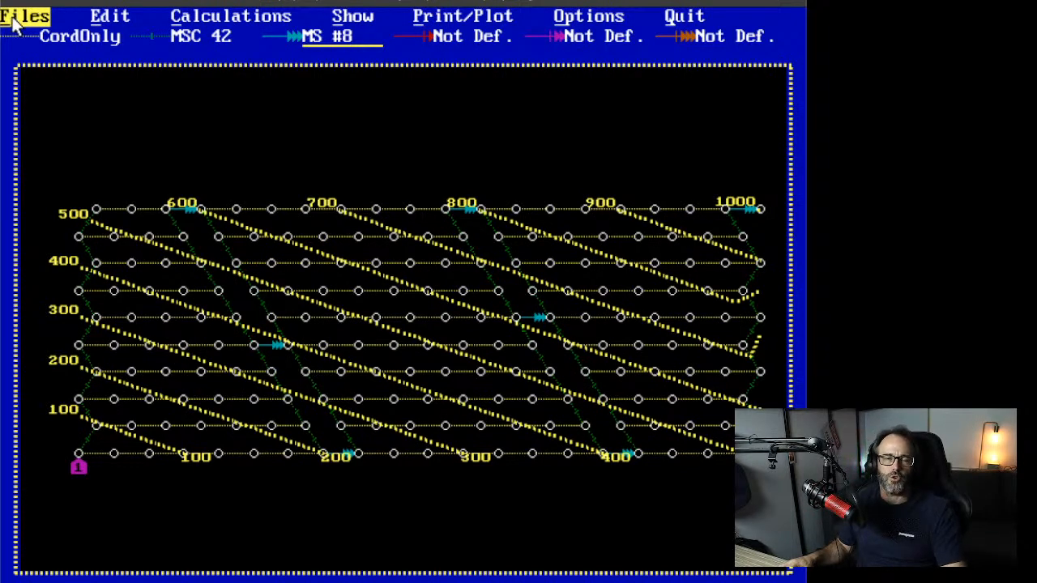
Step: Save the plan over DHDETC2.XEL, keeping its existing title
click(13, 25)
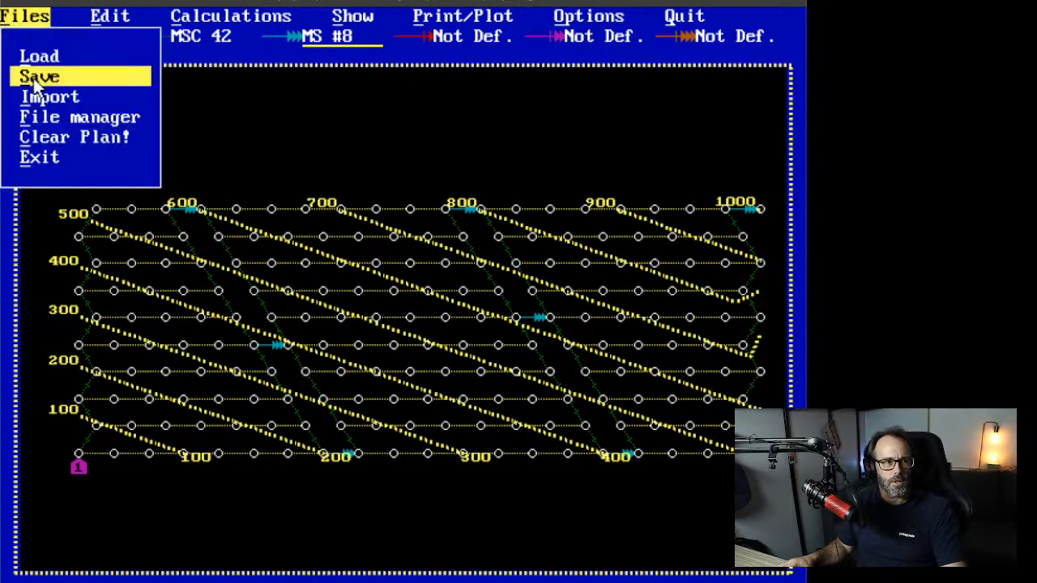
click(38, 76)
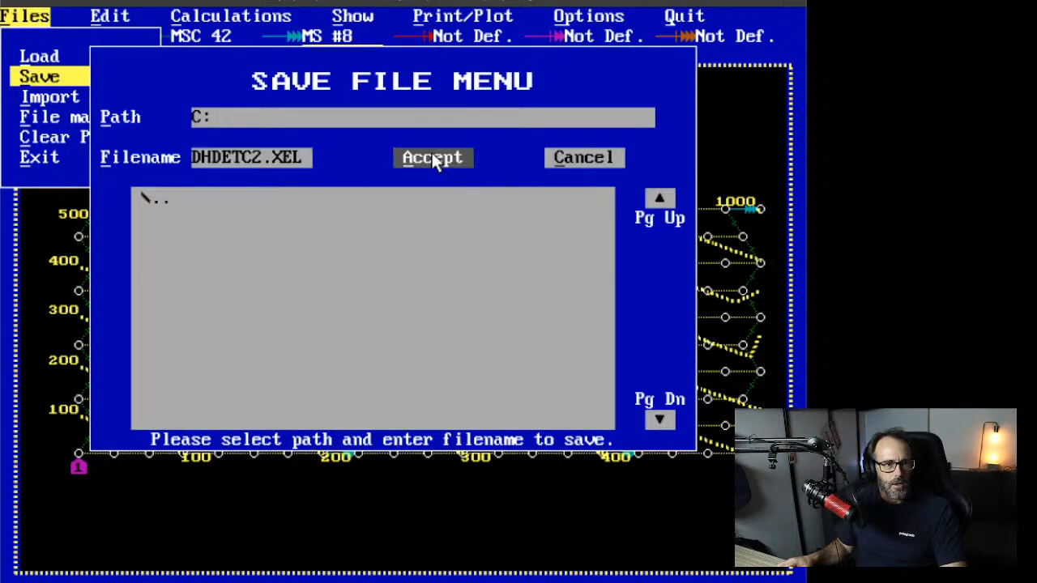
click(429, 155)
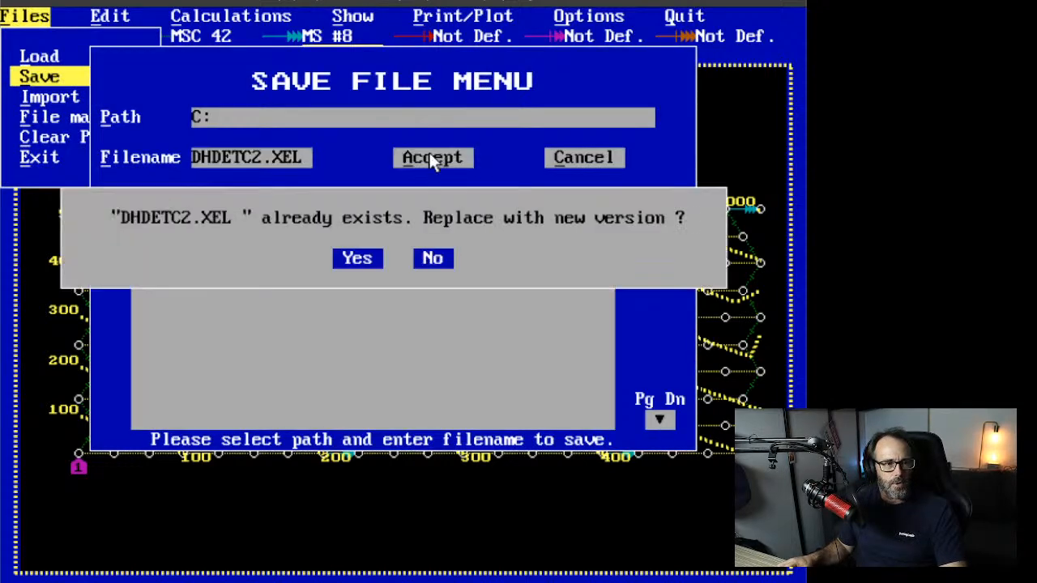
click(358, 262)
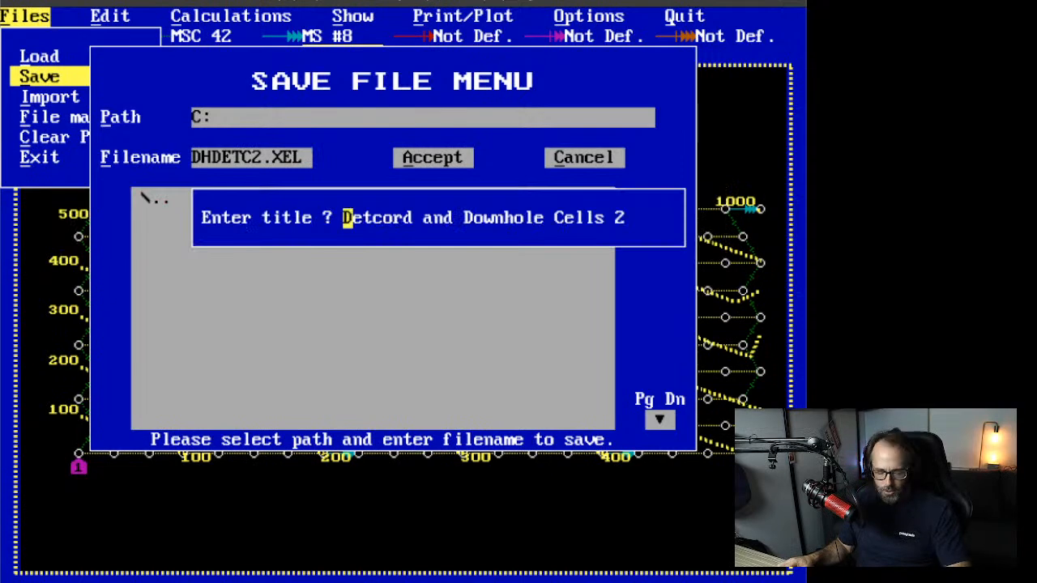
key(Return)
Step: Load the DHDETC.XEL plan and zoom in on its block of holes
key(Return)
key(Up)
key(Return)
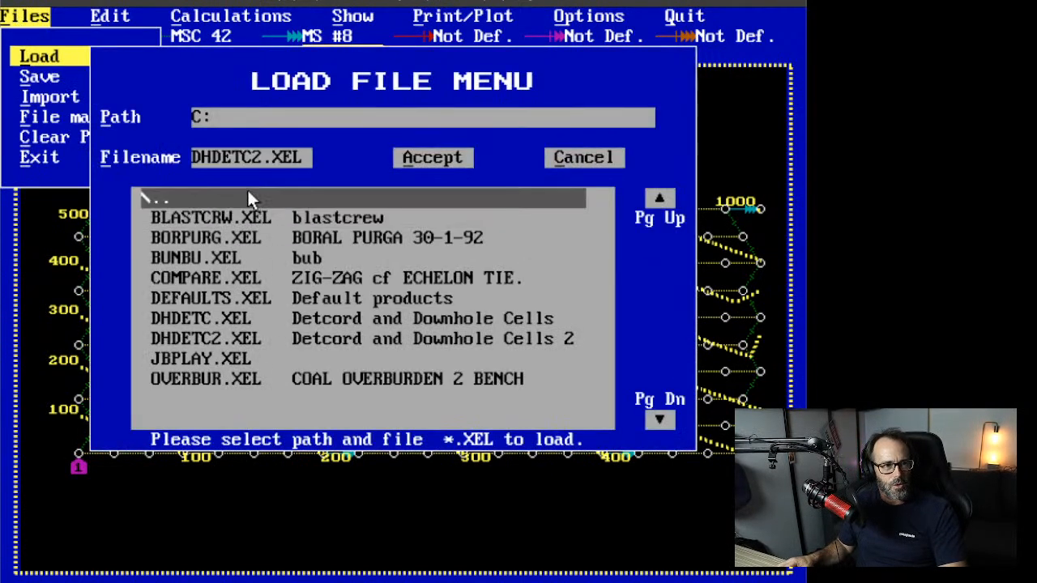
click(242, 323)
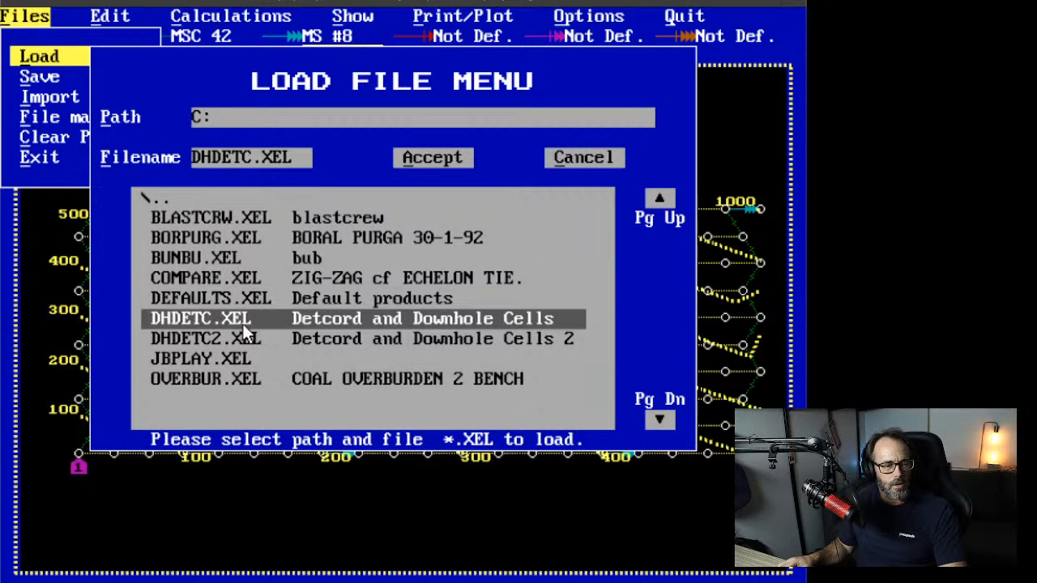
click(409, 157)
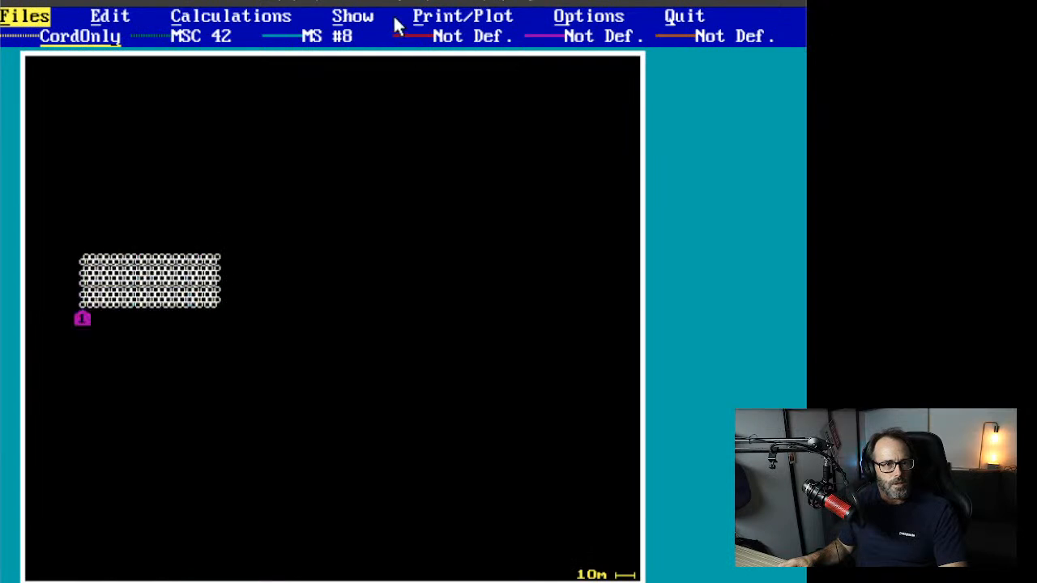
click(357, 18)
click(380, 79)
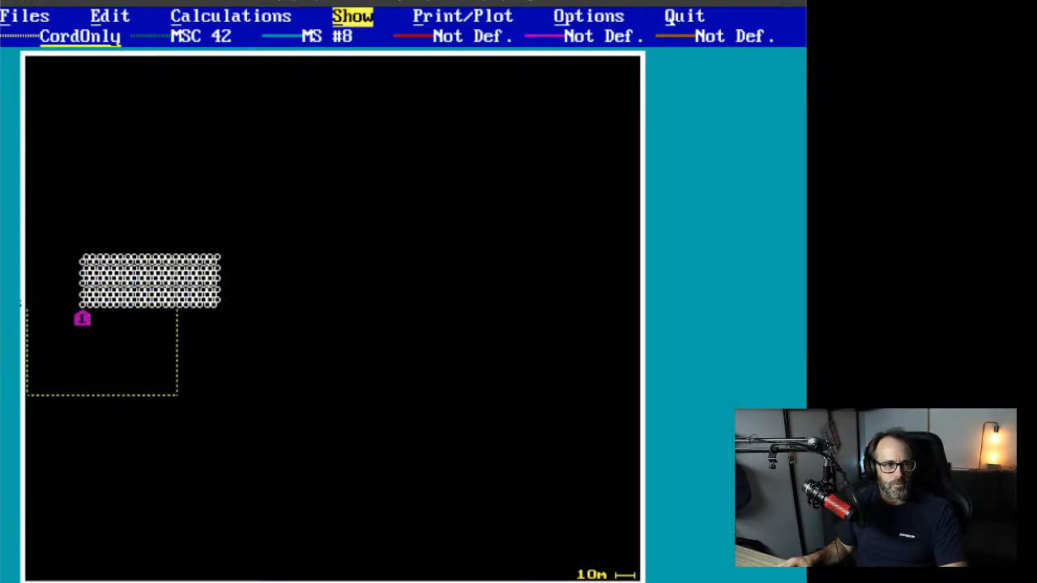
click(86, 229)
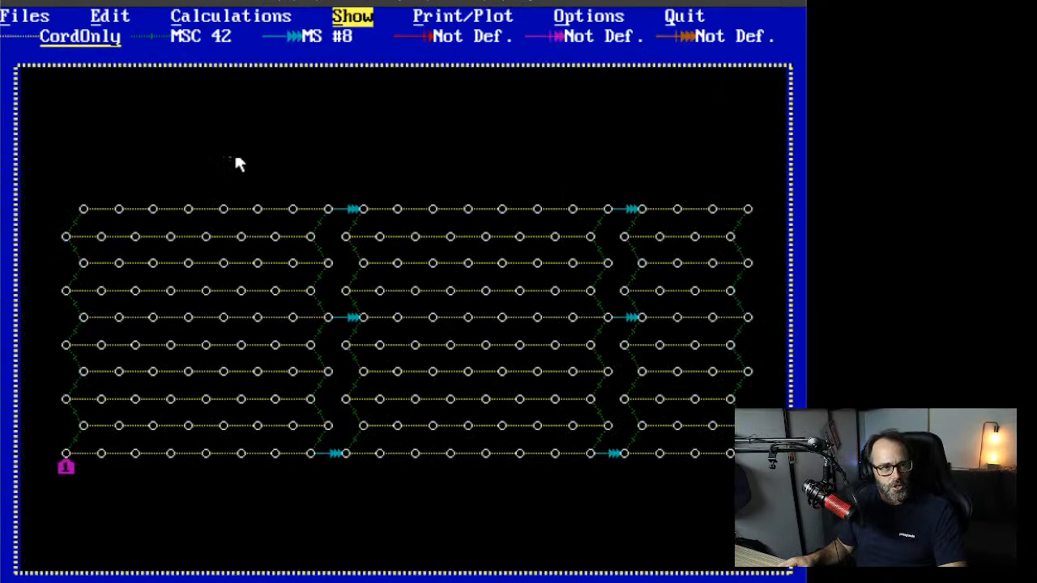
Step: Draw angle-of-initiation firing-time contours, labelled 100 to 800, over the DHDETC.XEL holes
click(207, 20)
click(244, 117)
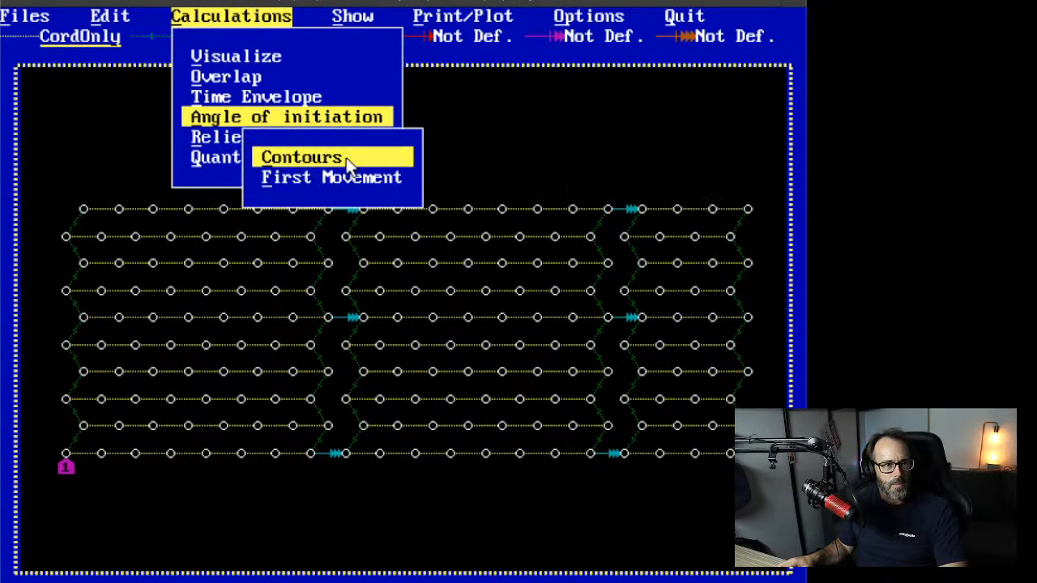
click(347, 162)
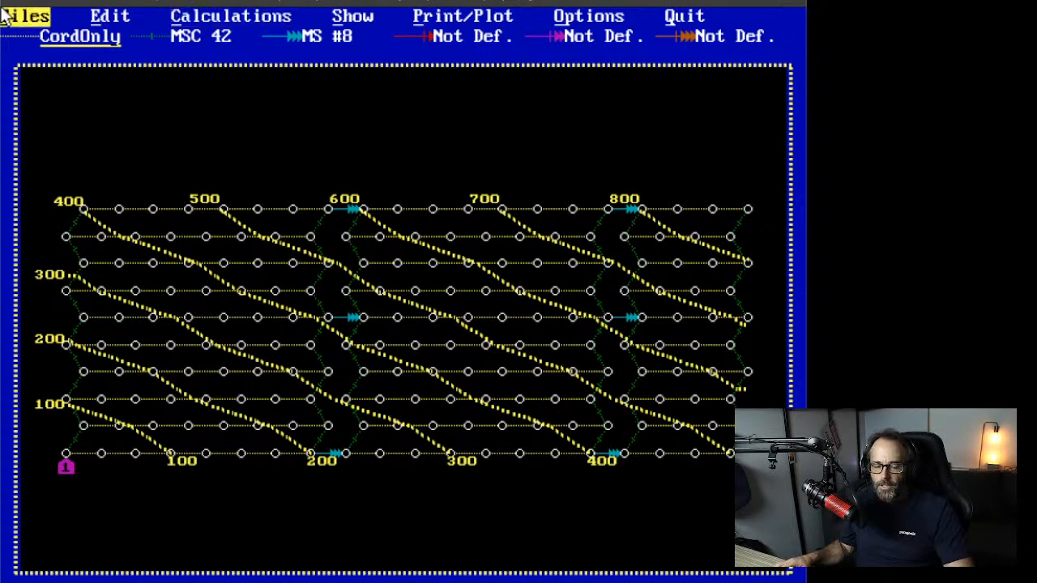
Step: Bring up the saved-plan list and close it without loading anything
click(31, 19)
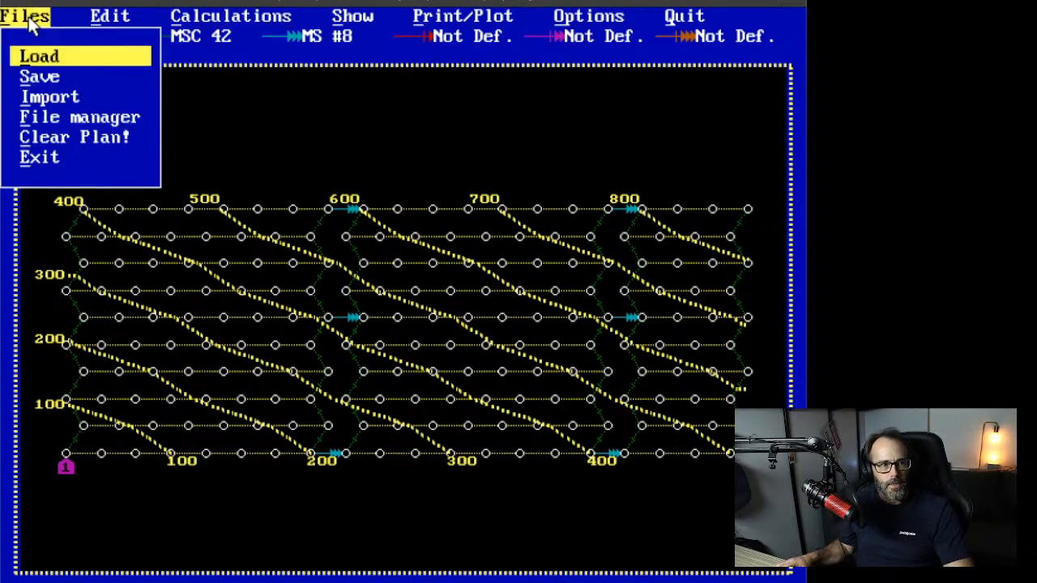
click(40, 58)
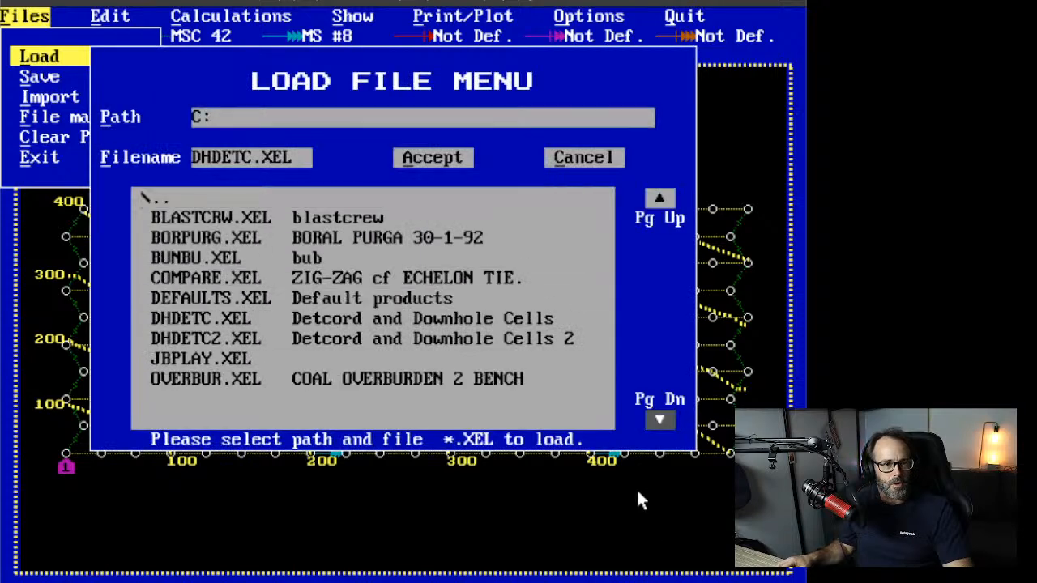
click(602, 157)
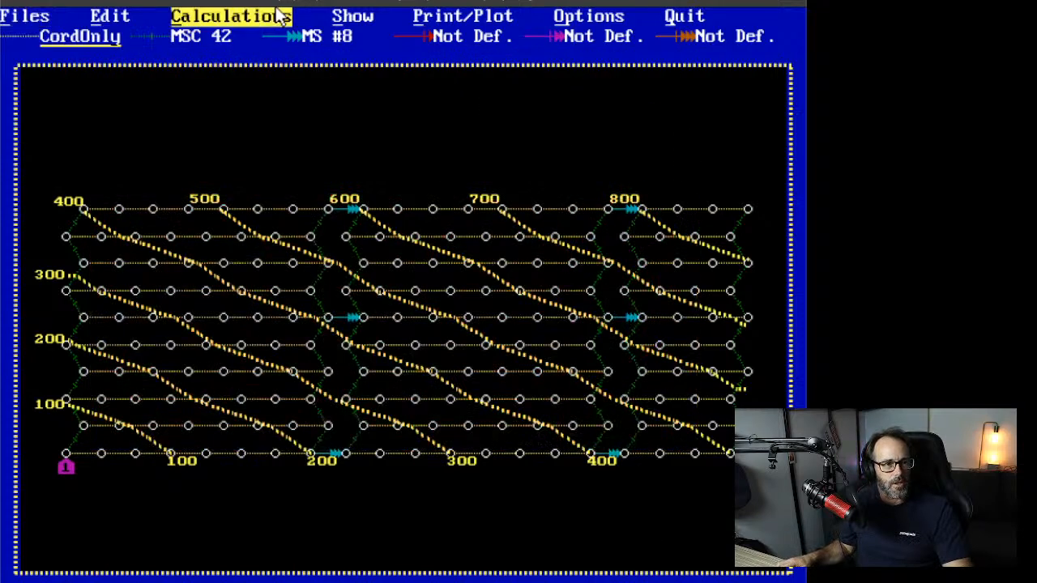
Step: Show angle-of-initiation first-movement arrows on every hole of the pattern
click(232, 16)
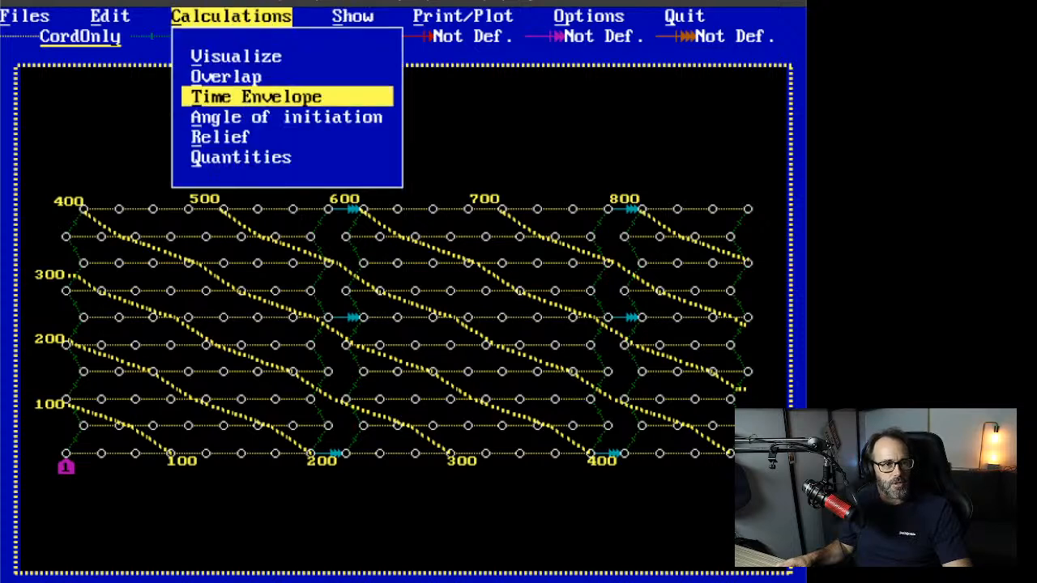
click(241, 122)
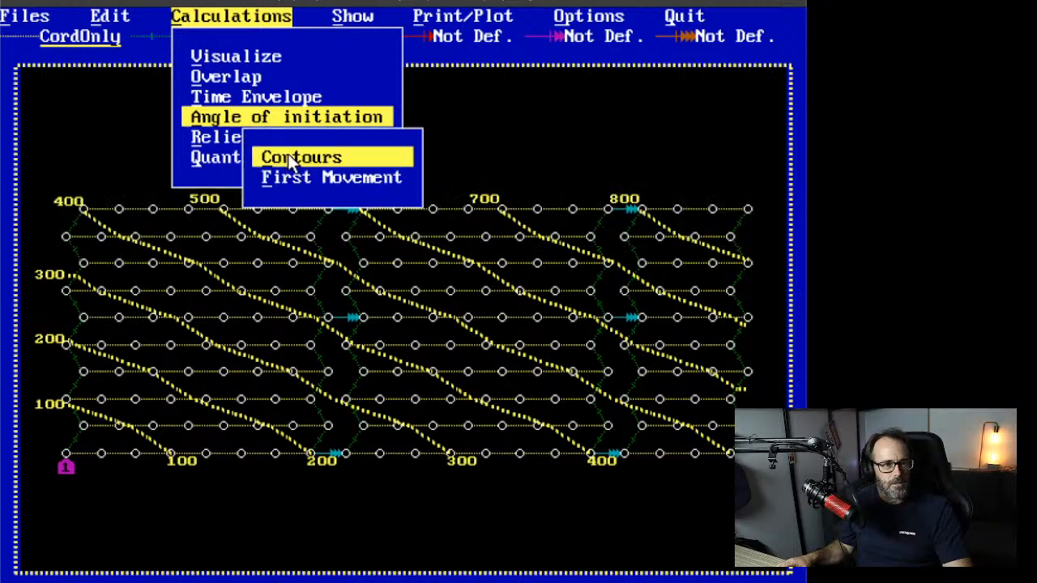
click(310, 175)
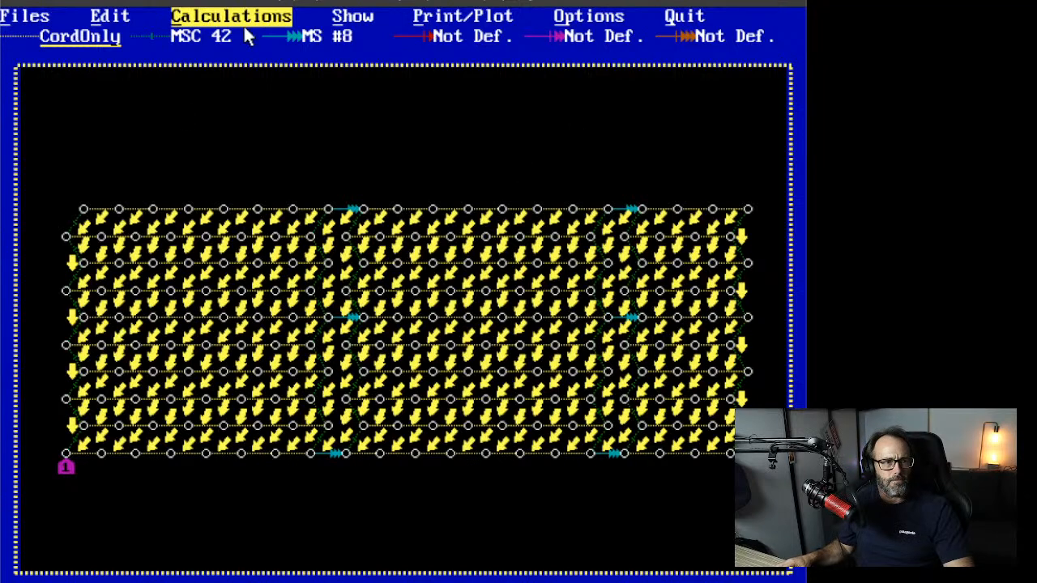
click(352, 16)
Step: Zoom in on the pattern corner near initiation point 1
click(376, 79)
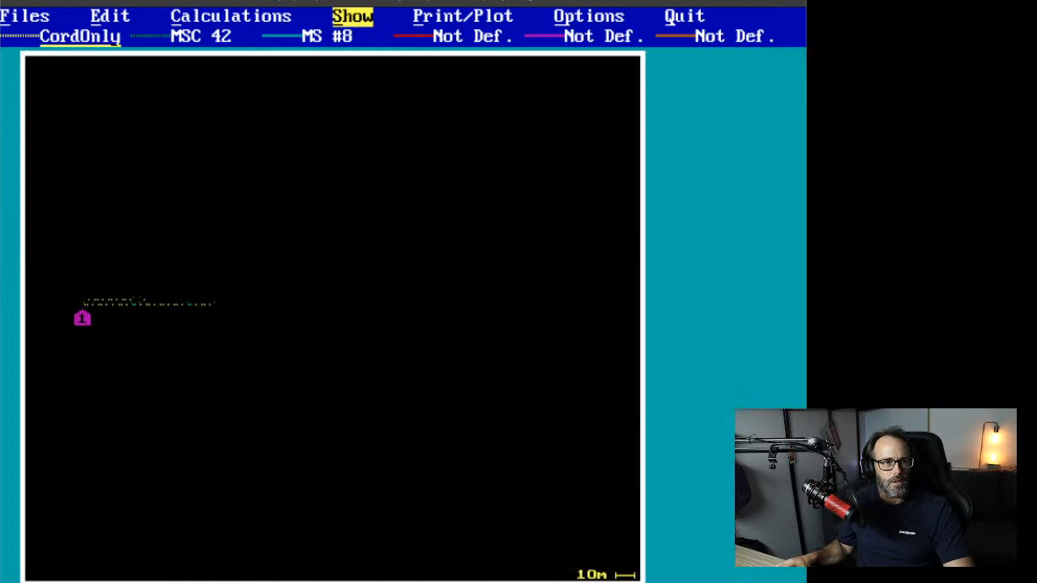
click(116, 268)
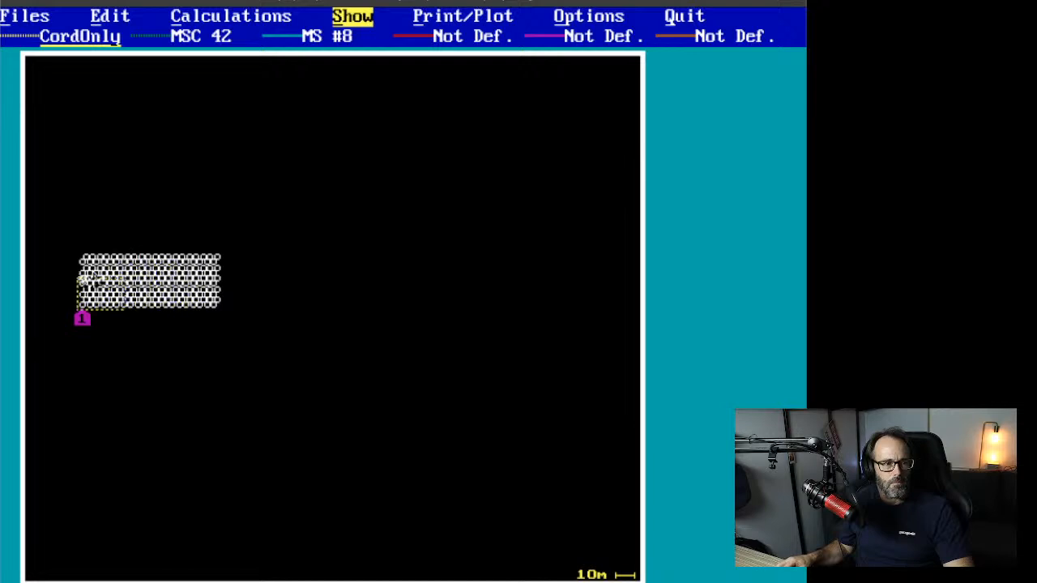
click(81, 280)
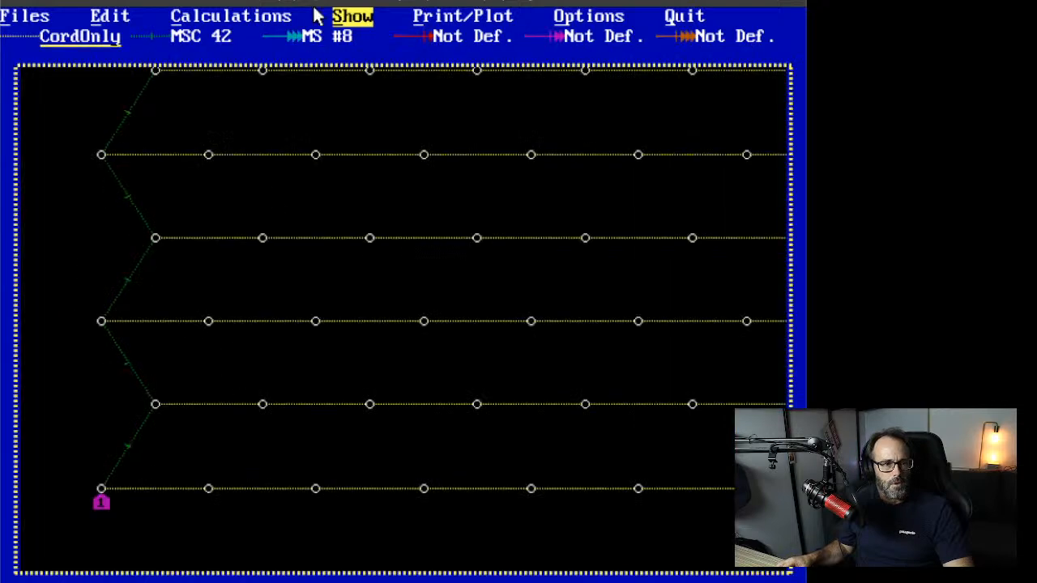
Step: Show angle-of-initiation first-movement arrows for the zoomed holes
click(231, 17)
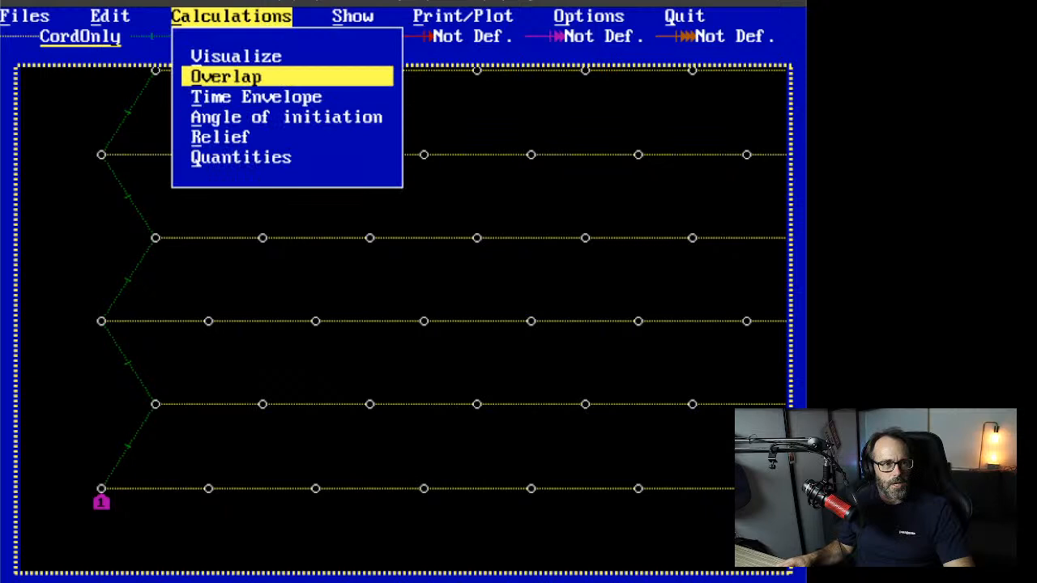
click(283, 118)
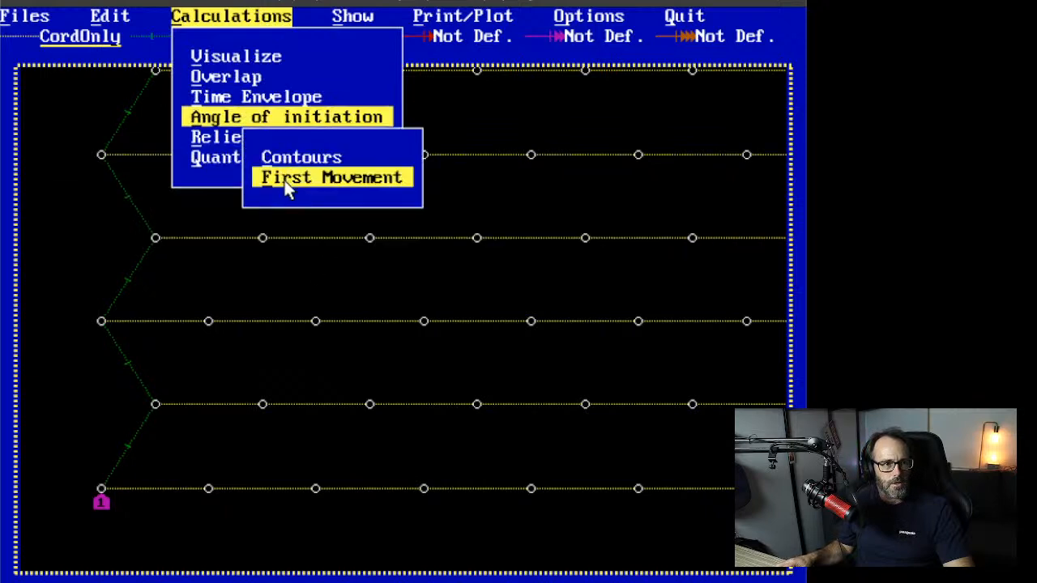
click(287, 178)
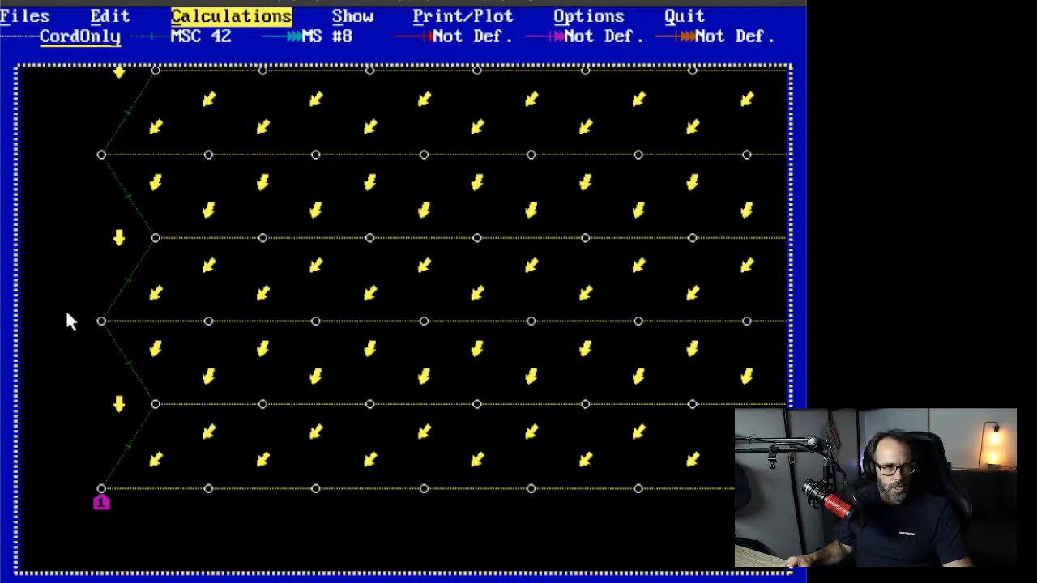
click(14, 24)
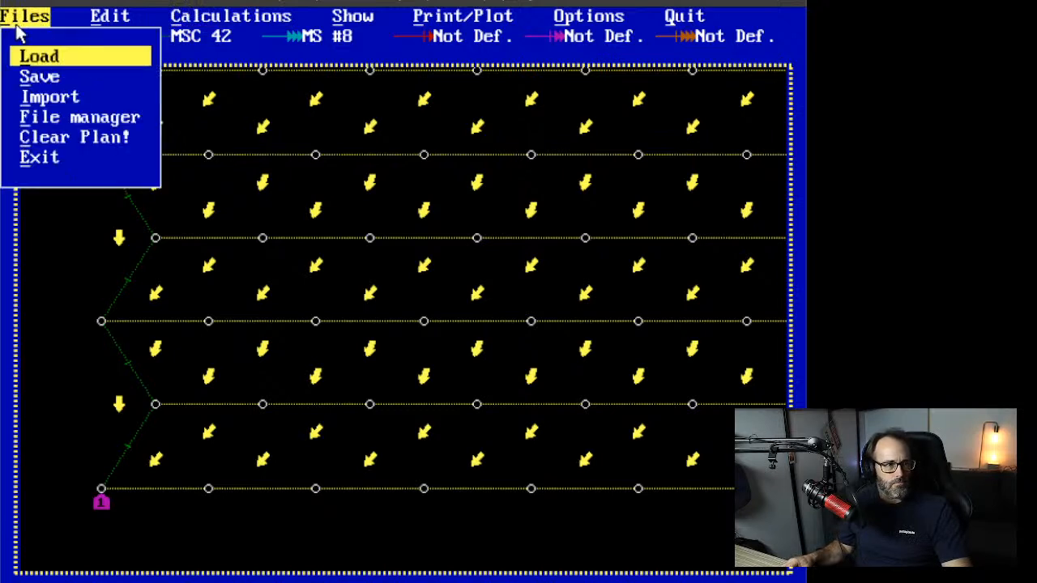
Step: Load the DHDETC2.XEL plan from the saved-plan list
click(39, 57)
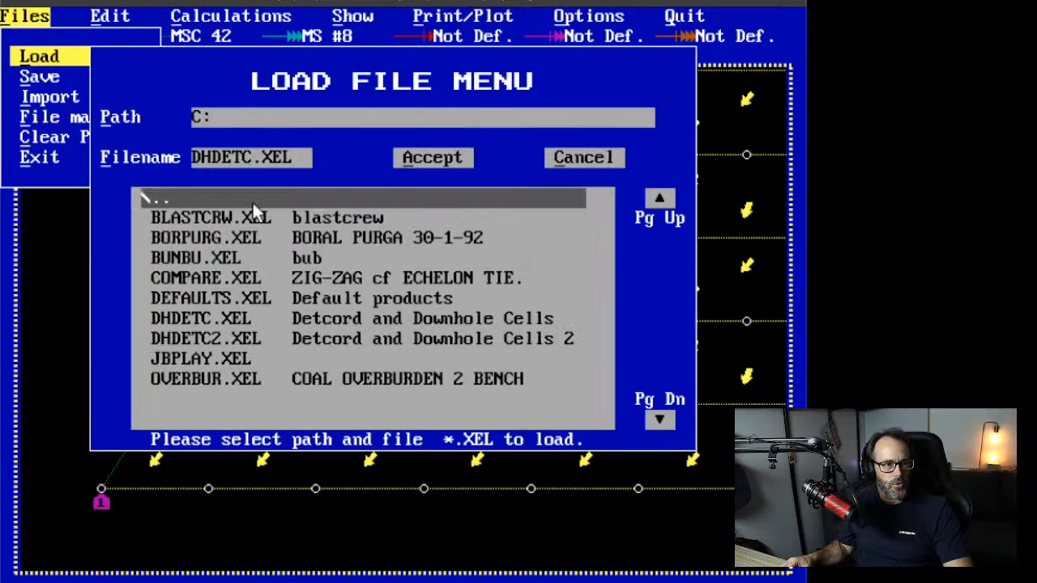
click(210, 336)
click(210, 337)
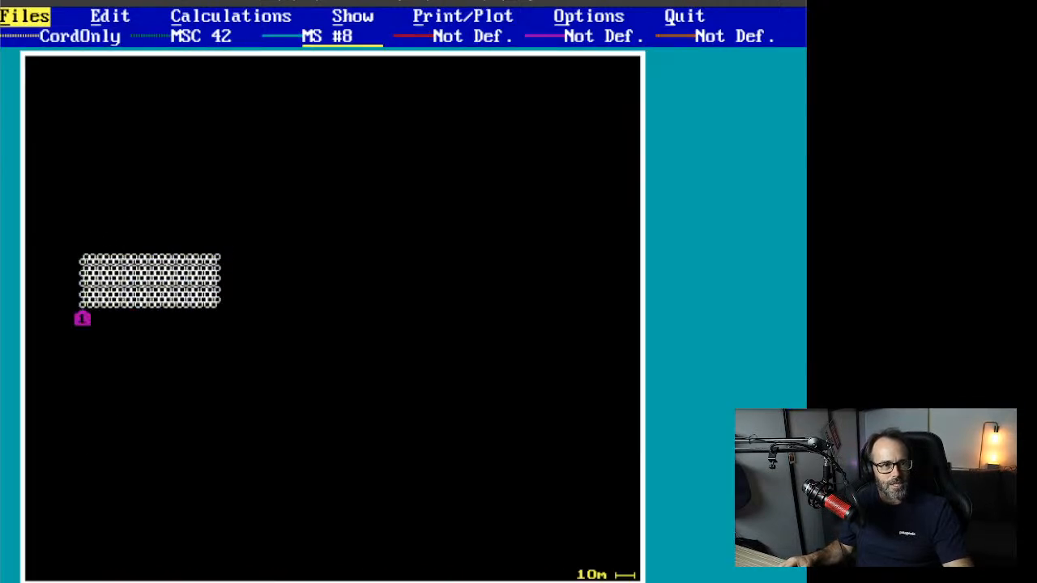
Step: Drag a zoom box around the whole hole pattern so it fills the view
click(342, 29)
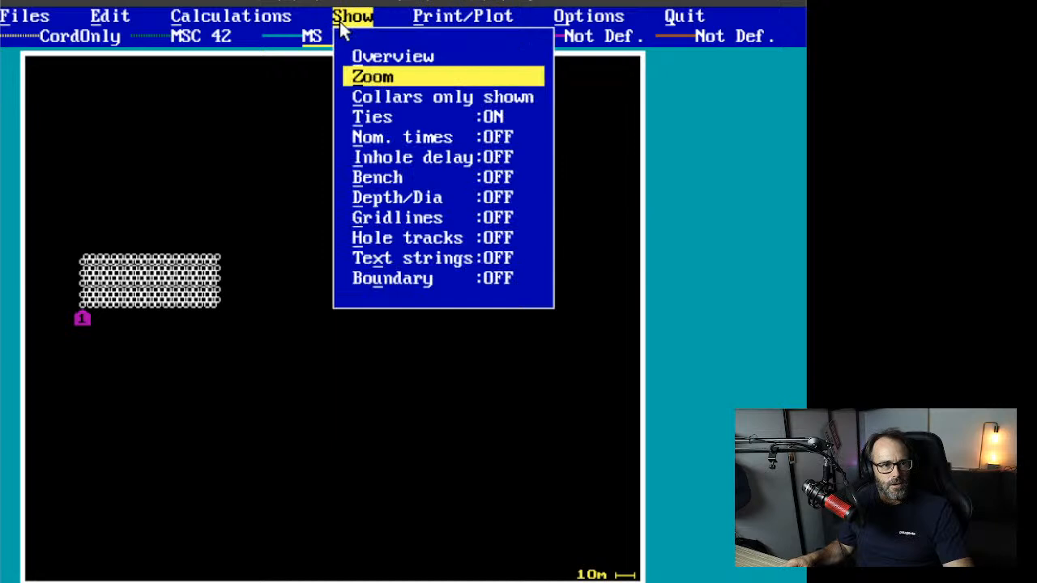
click(366, 79)
drag(74, 247, 220, 342)
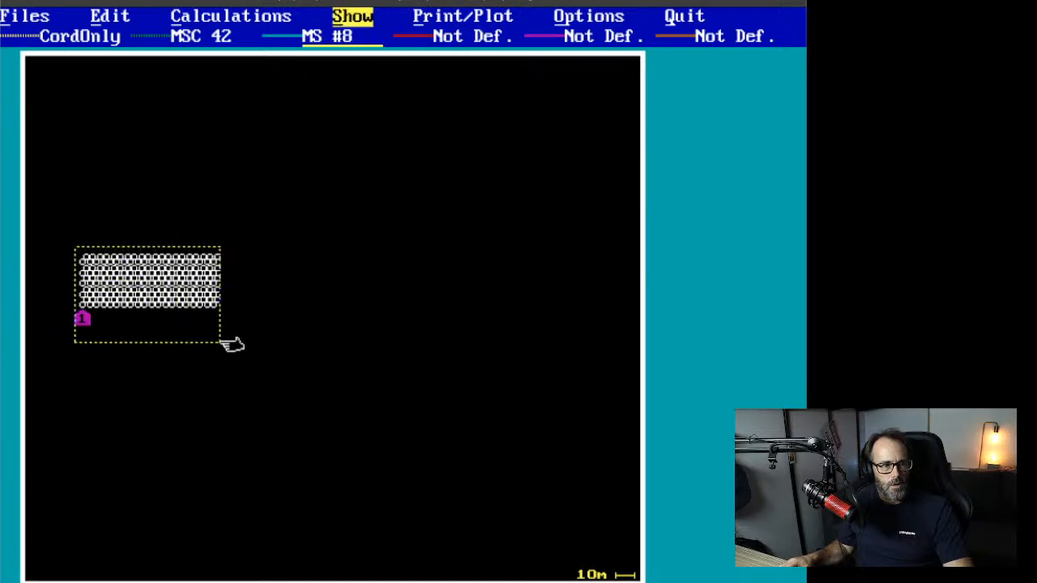
click(84, 236)
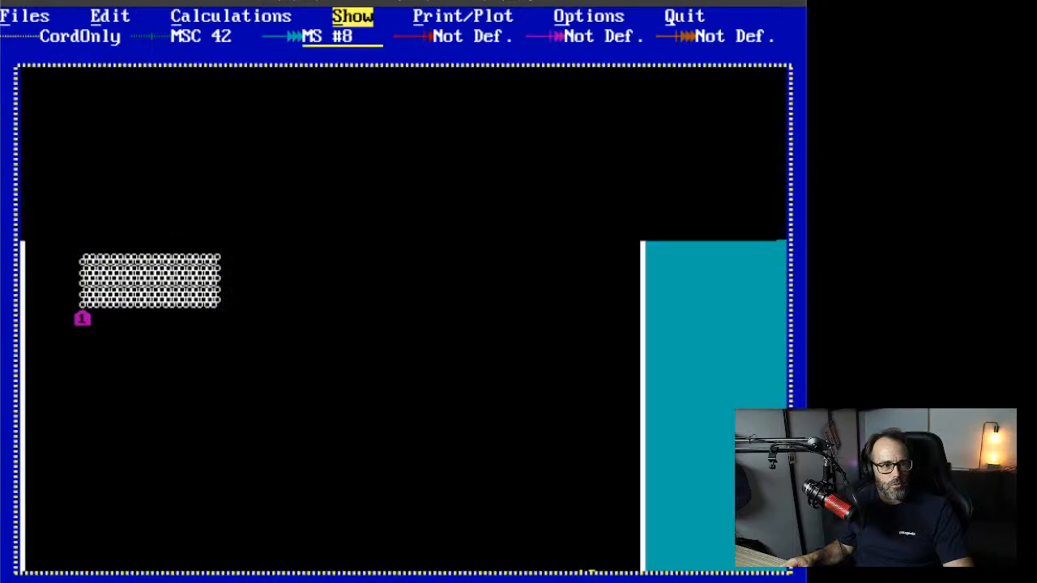
Step: Display the relief map in ms/m, with nearly every hole in the <25 ms/m band
click(278, 16)
click(245, 136)
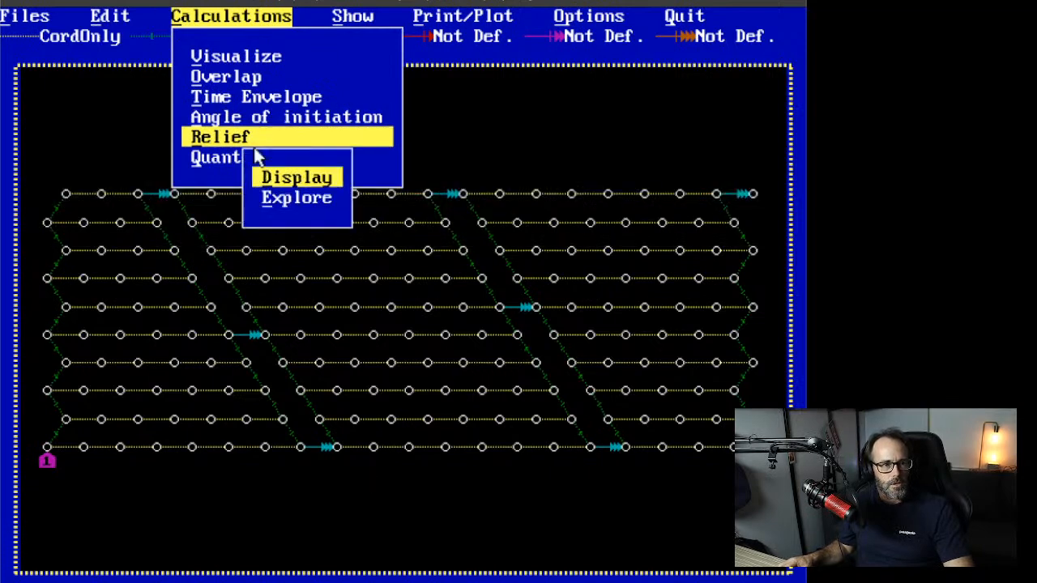
click(264, 177)
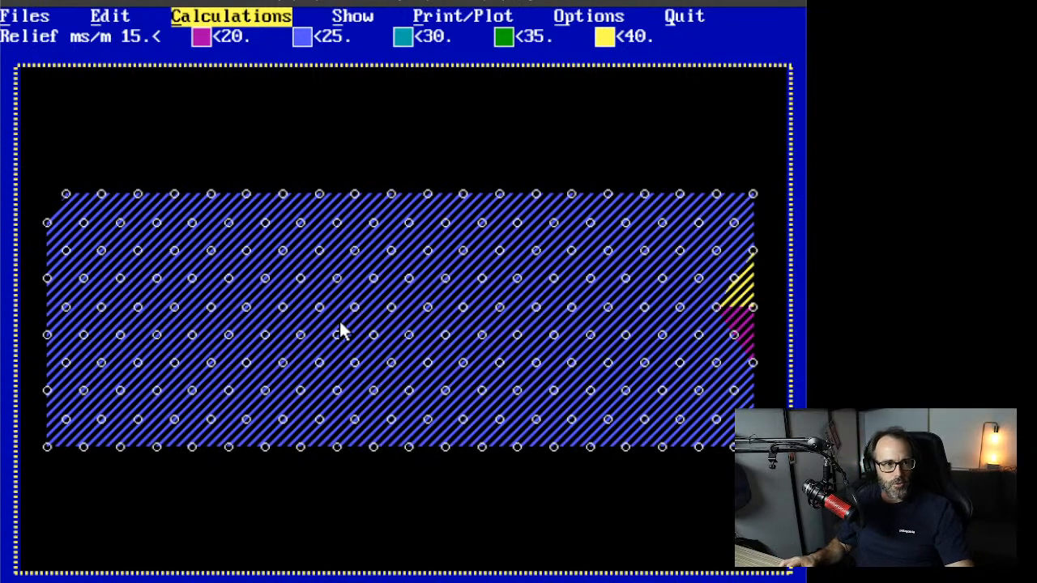
click(228, 18)
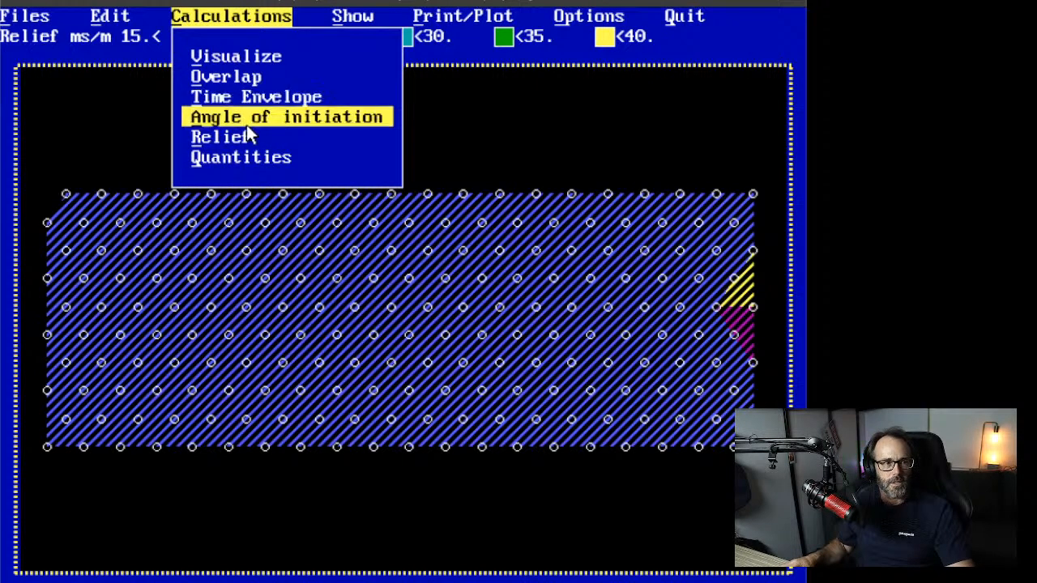
Step: Replay the DHDETC2.XEL firing animation at fast speed until every hole has detonated at 1010 ms
click(226, 58)
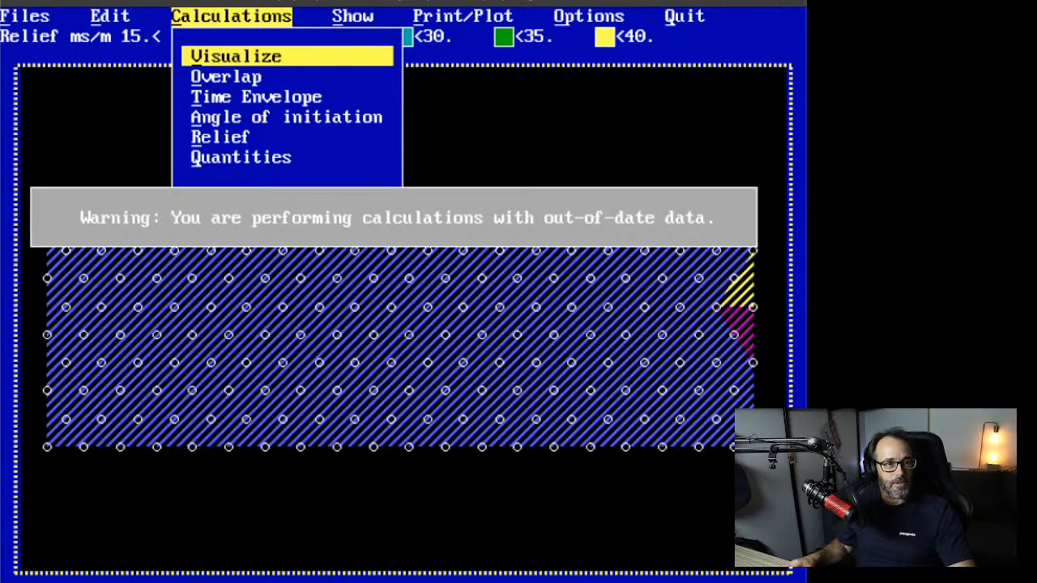
click(271, 135)
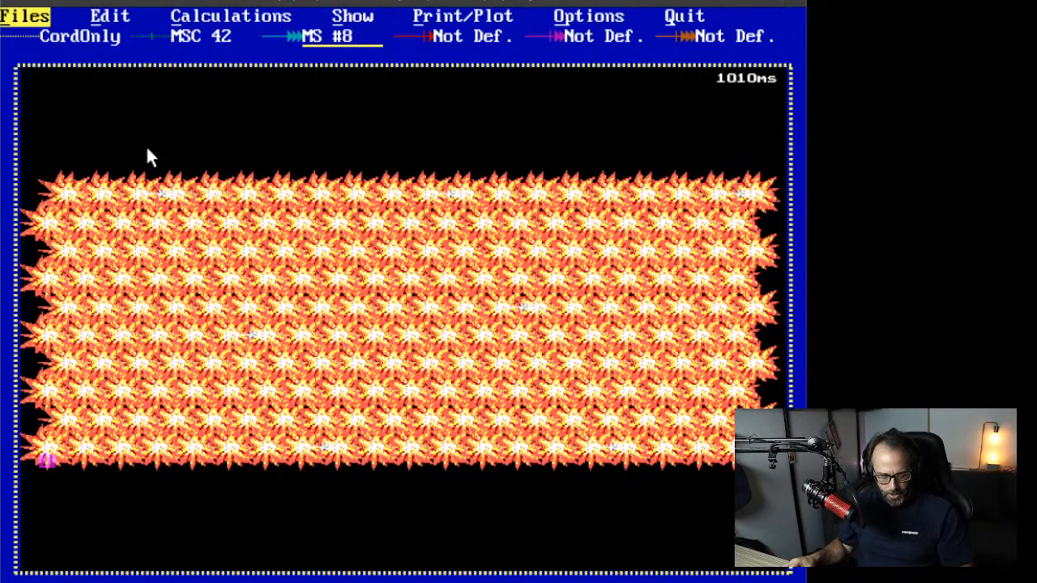
Step: Clear the whole blast plan, confirm with Yes, and switch into edit mode
click(26, 16)
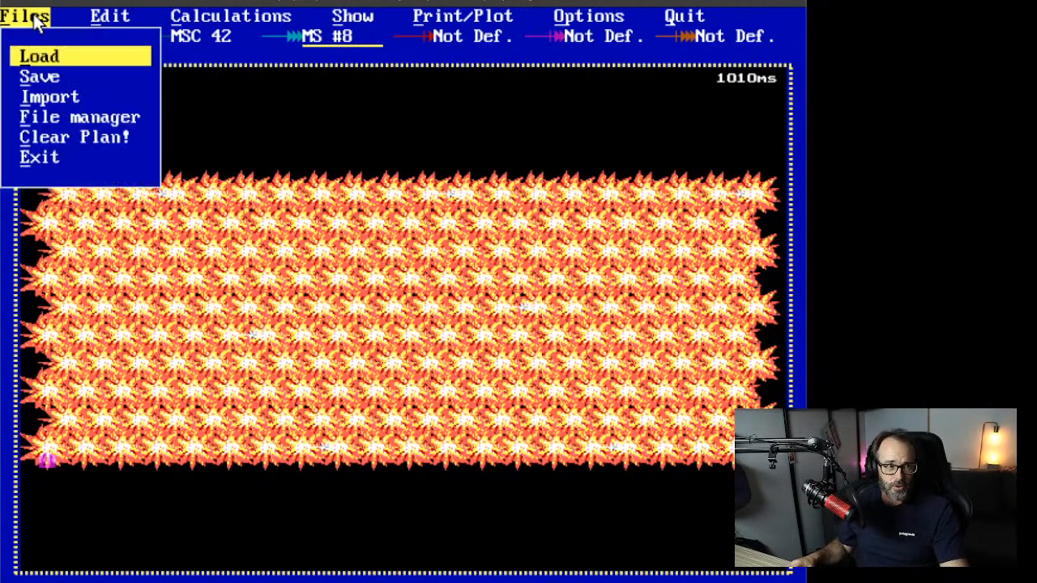
click(49, 140)
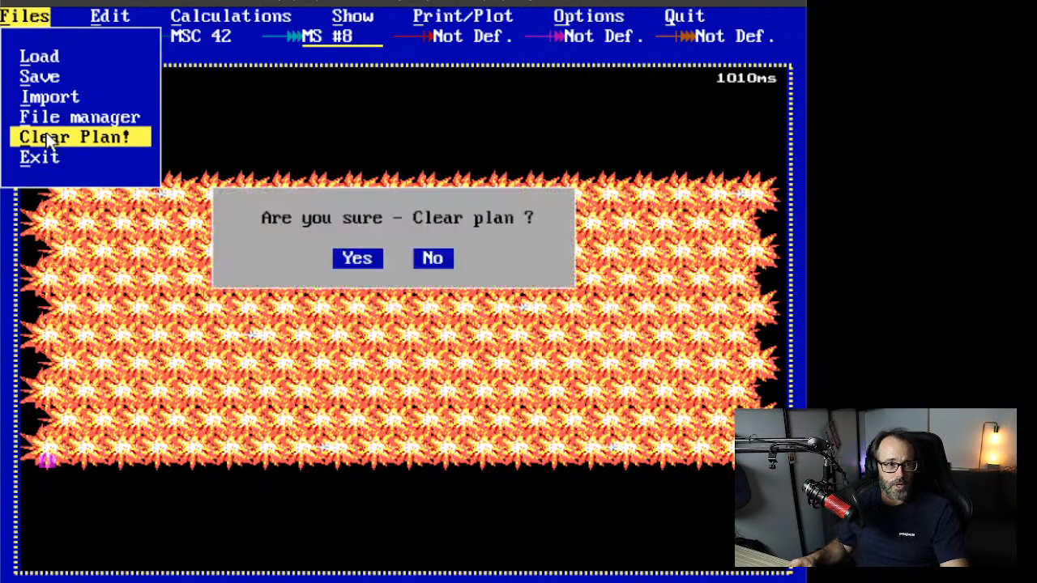
click(352, 264)
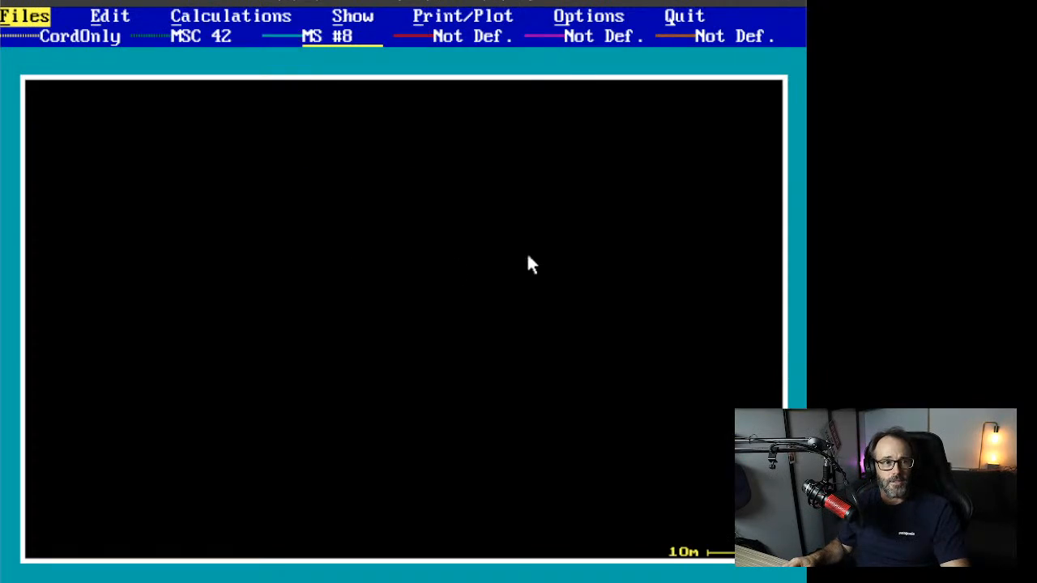
click(94, 18)
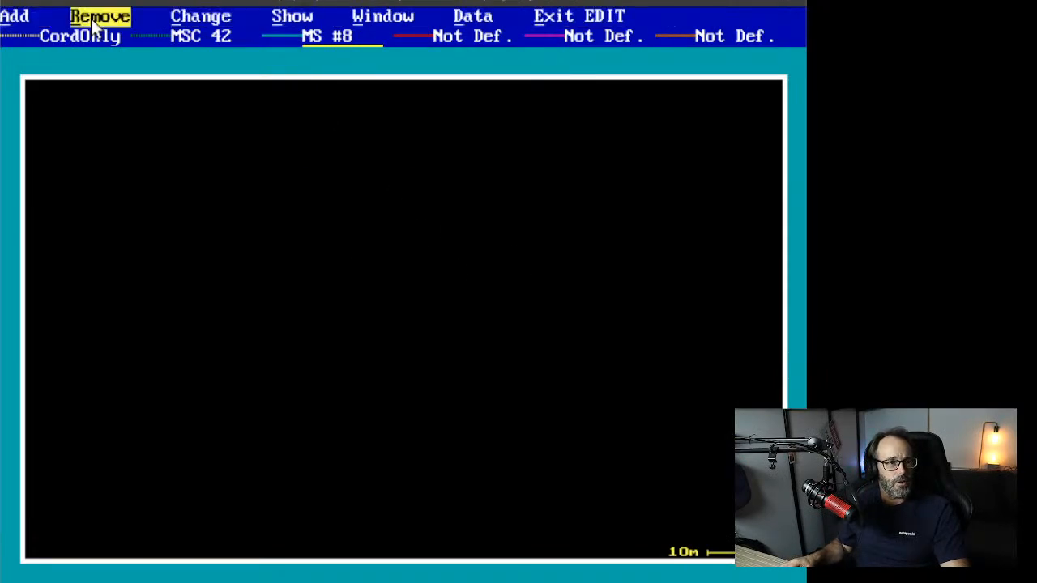
click(14, 16)
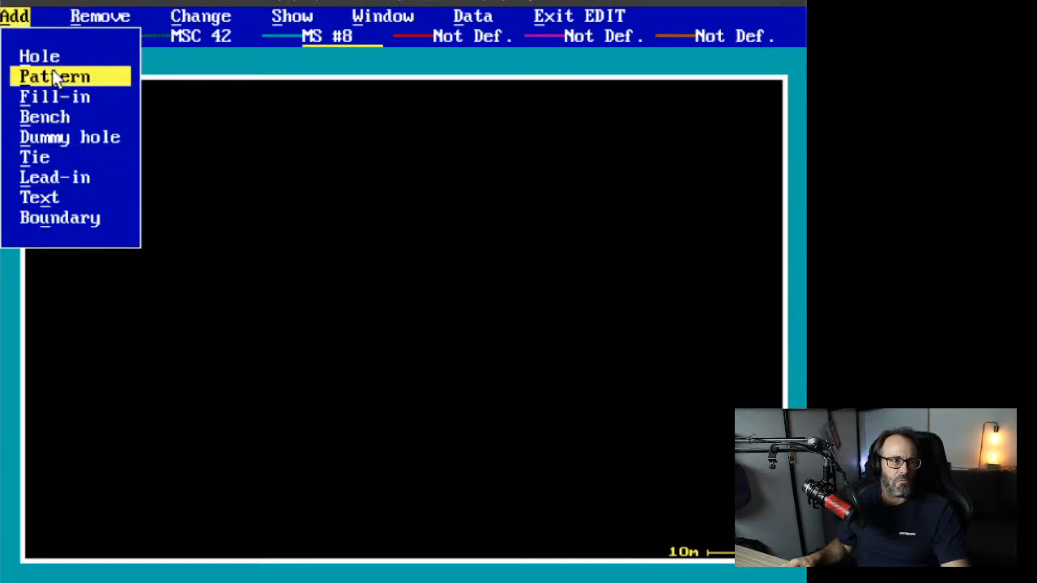
Step: Define a new staggered pattern of 5 rows × 10 holes with a #8 200ms in-hole delay and accept it
click(54, 77)
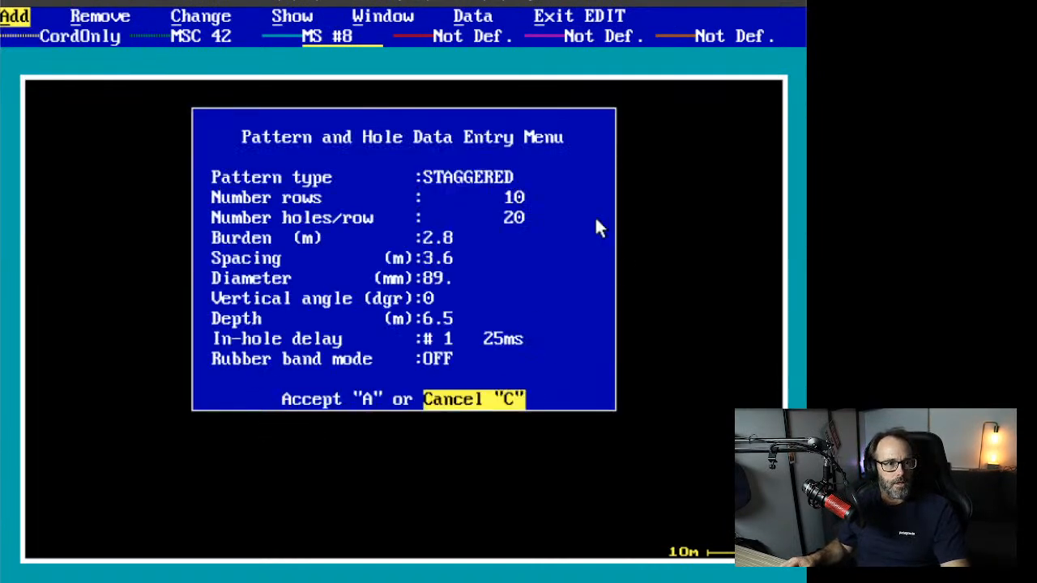
click(513, 204)
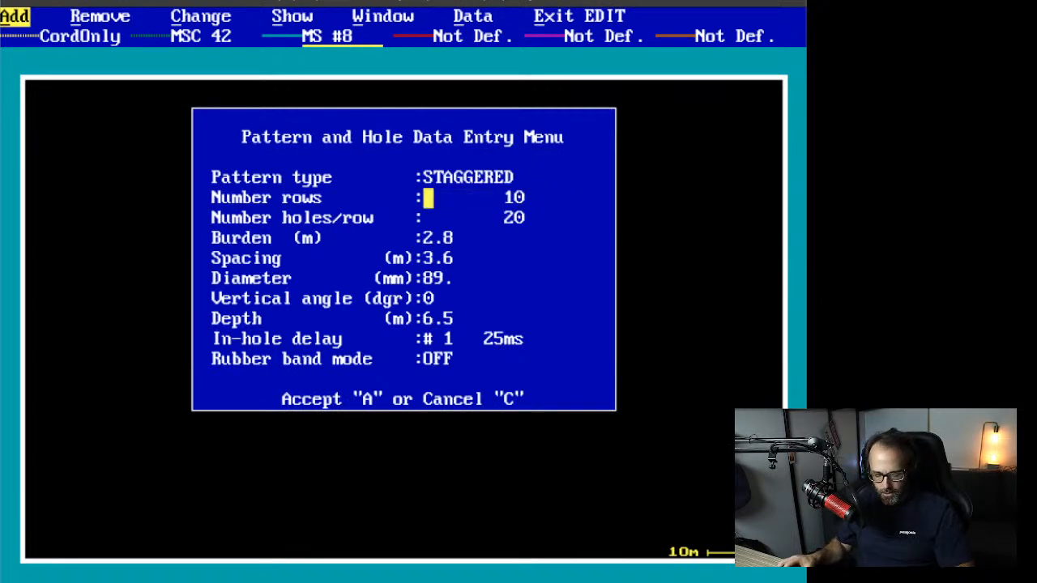
text(5)
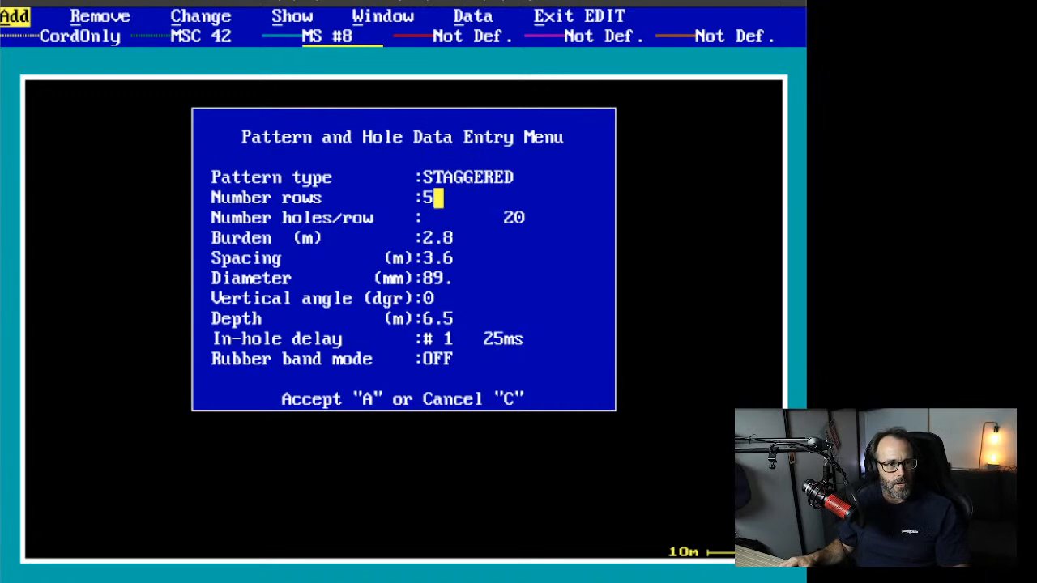
key(Return)
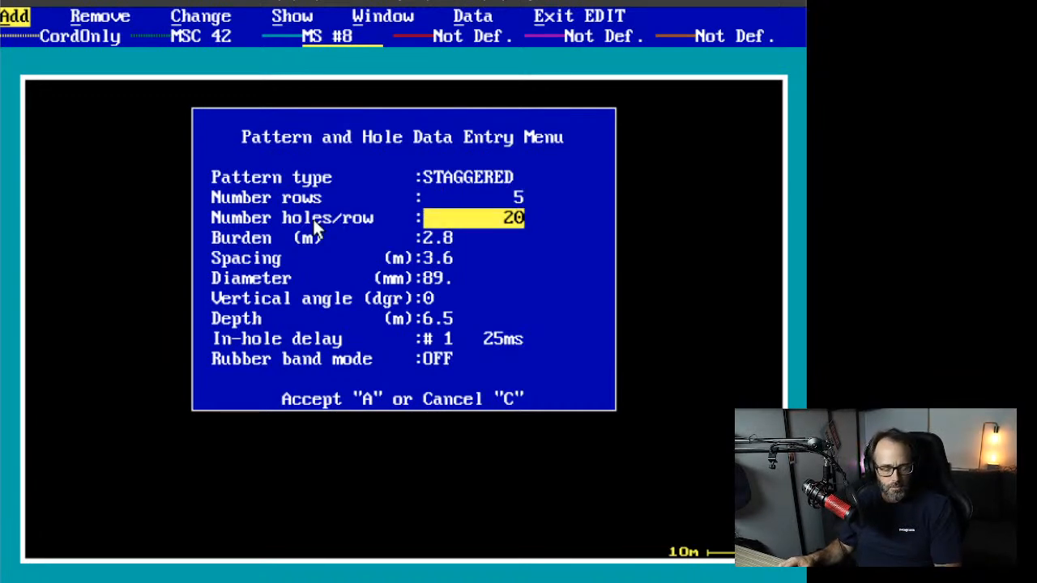
click(513, 218)
text(10)
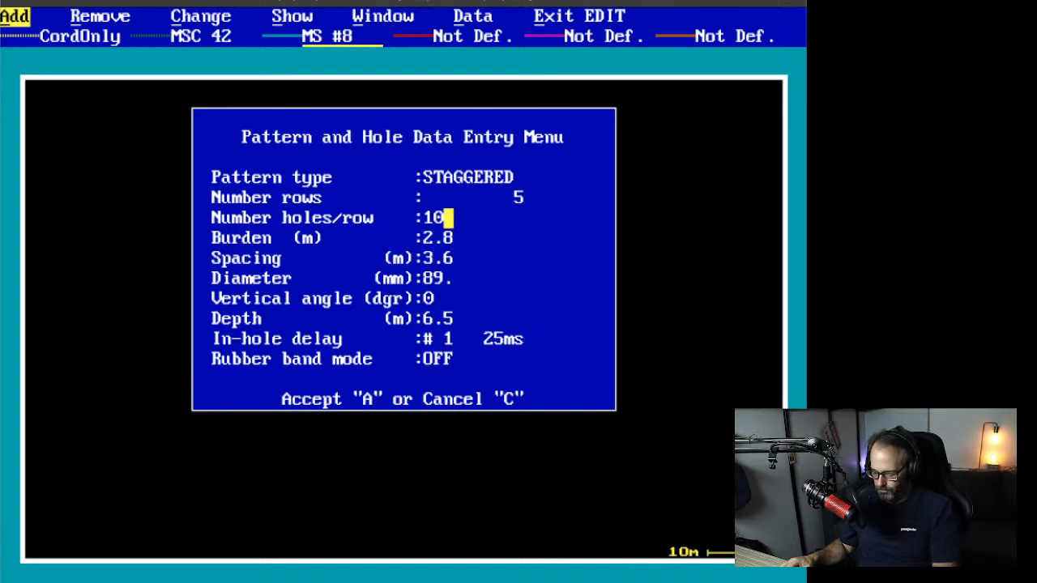
key(Return)
key(Return)
key(Return)
key(Return)
key(Return)
key(Return)
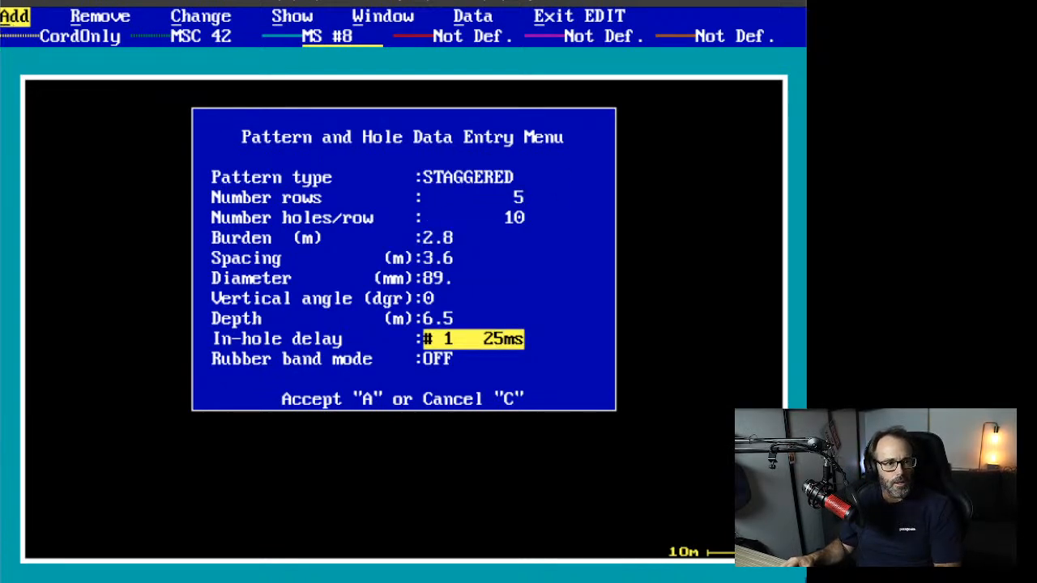
click(482, 345)
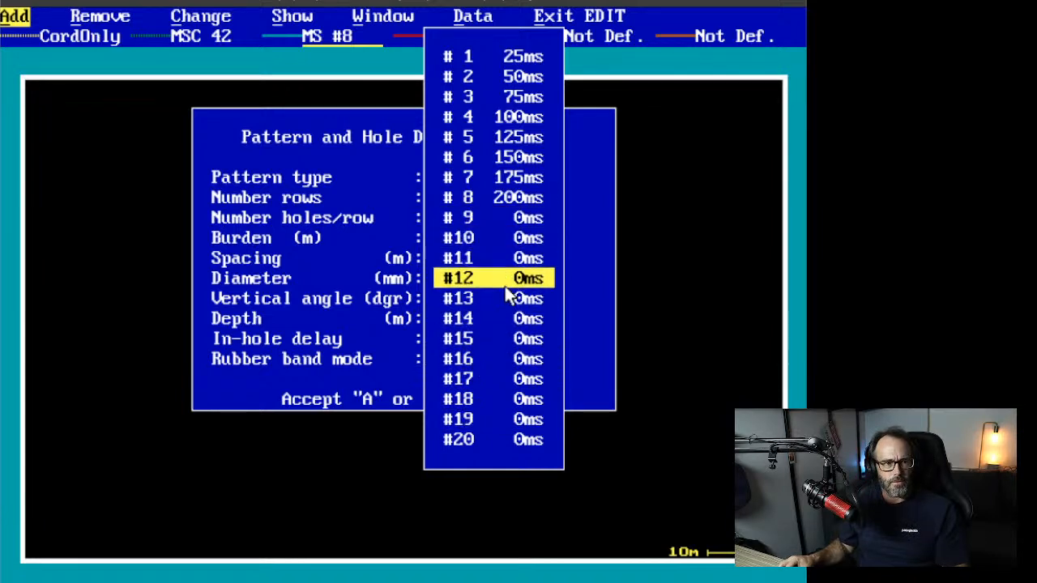
click(505, 197)
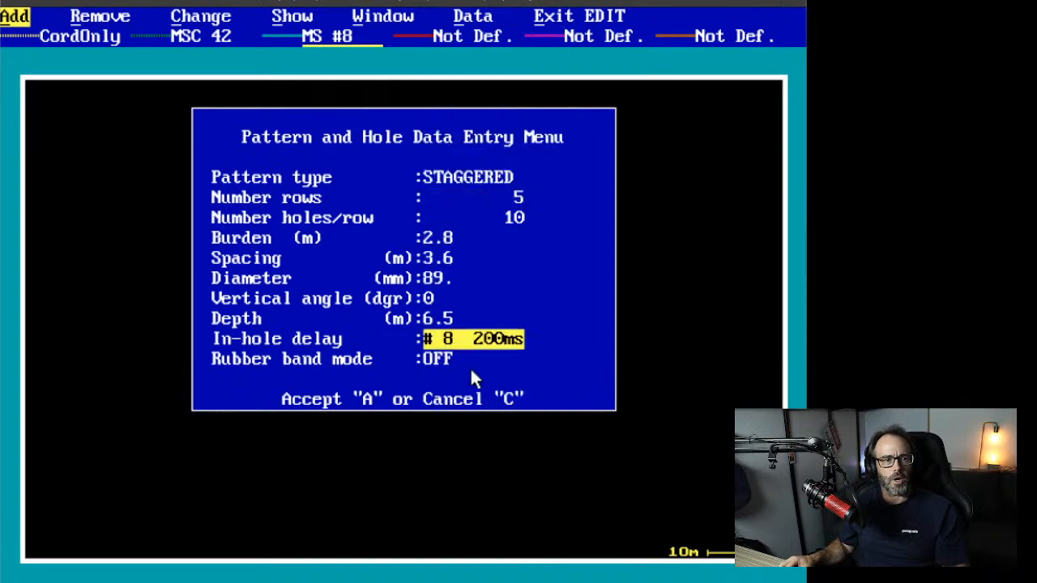
click(304, 401)
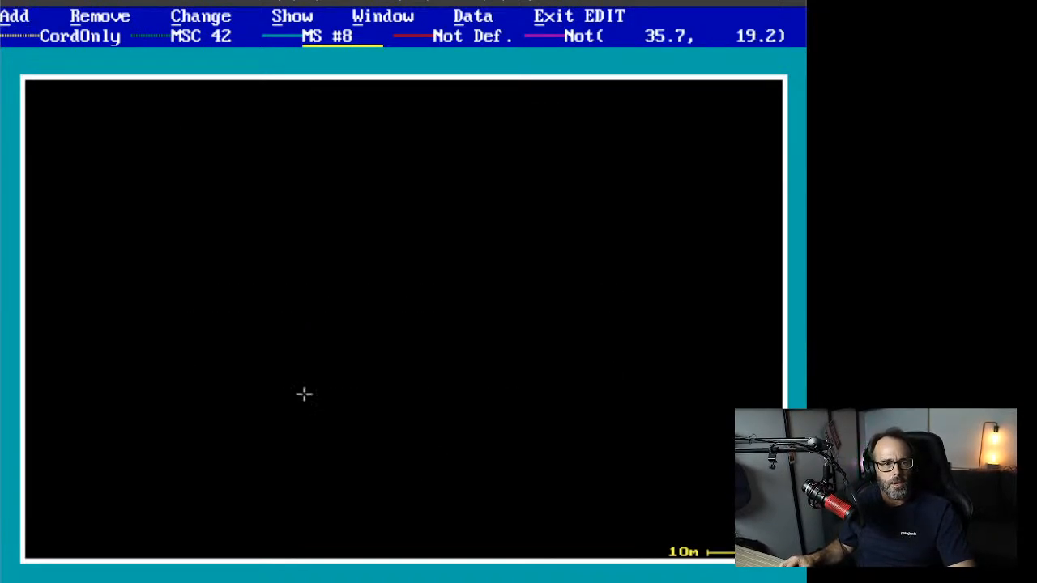
Step: Place the 5×10 pattern left of centre, then a second copy angled down-right from its bottom row
click(188, 420)
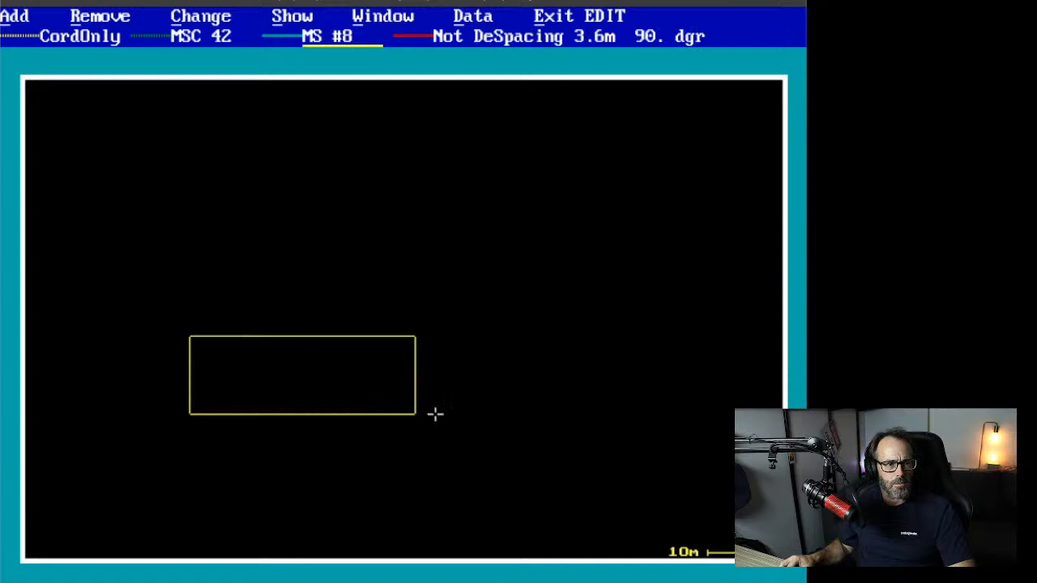
click(435, 414)
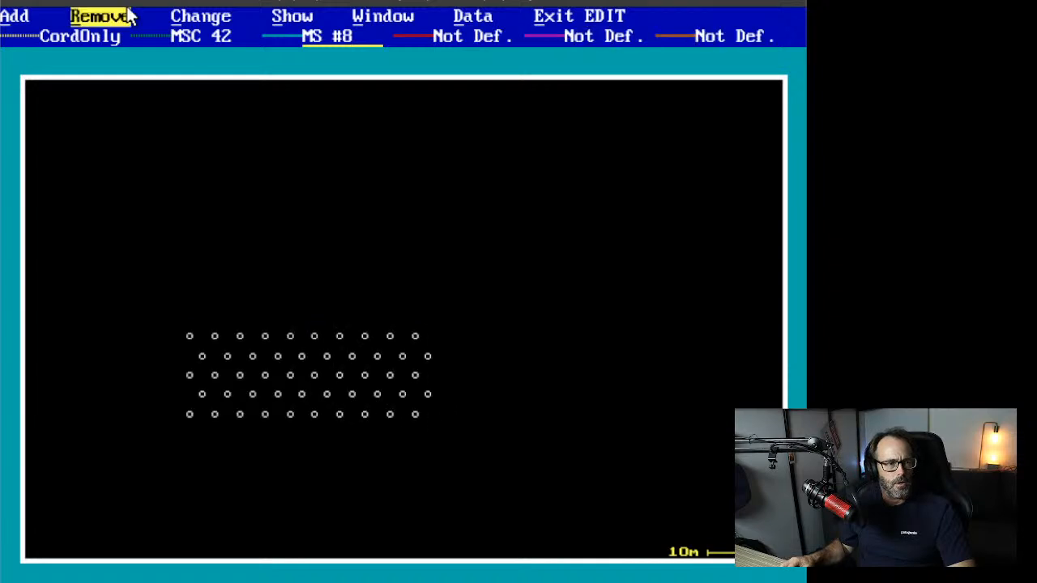
click(15, 17)
click(49, 76)
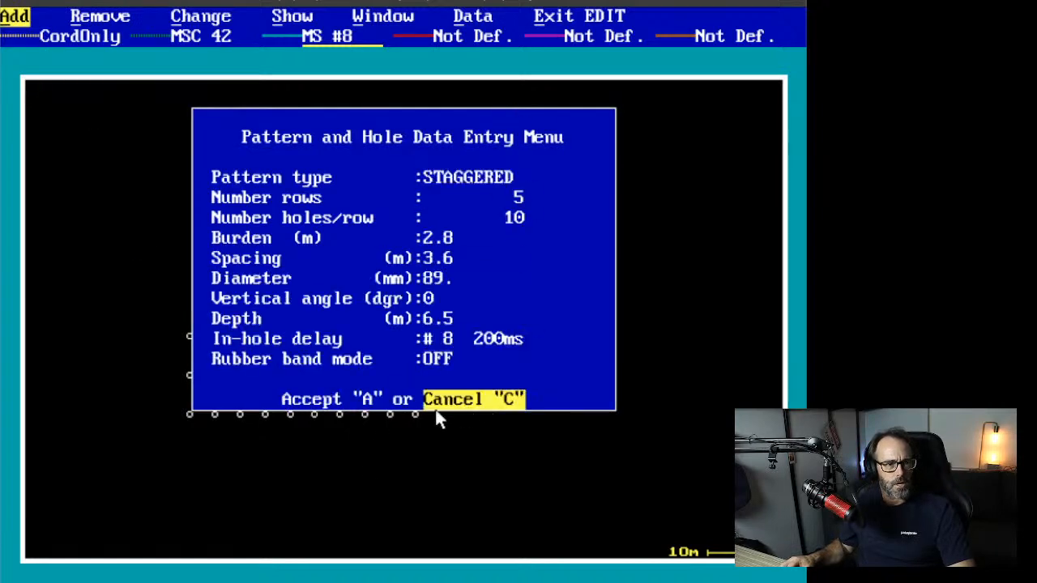
click(320, 398)
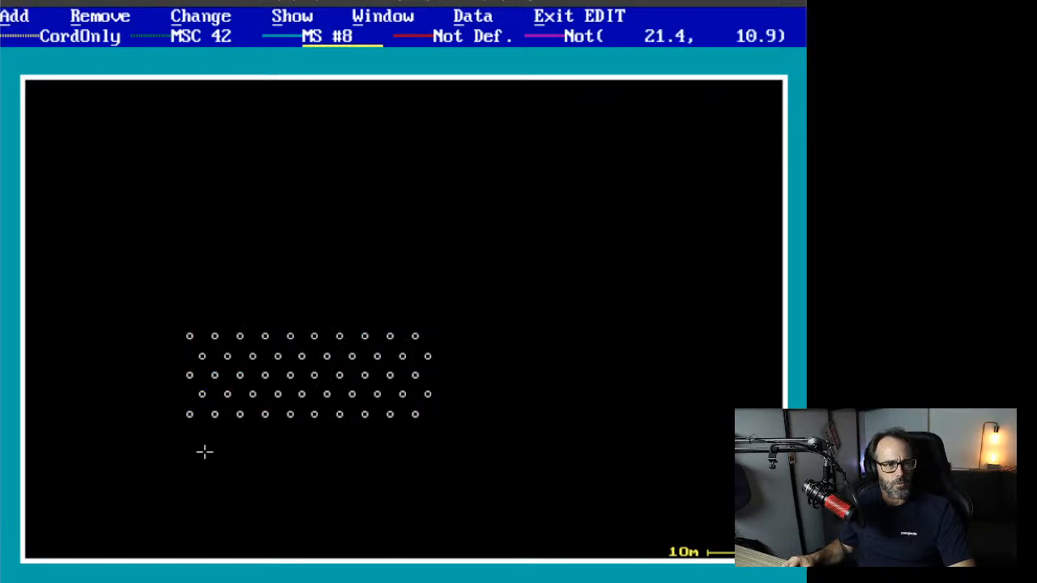
click(365, 414)
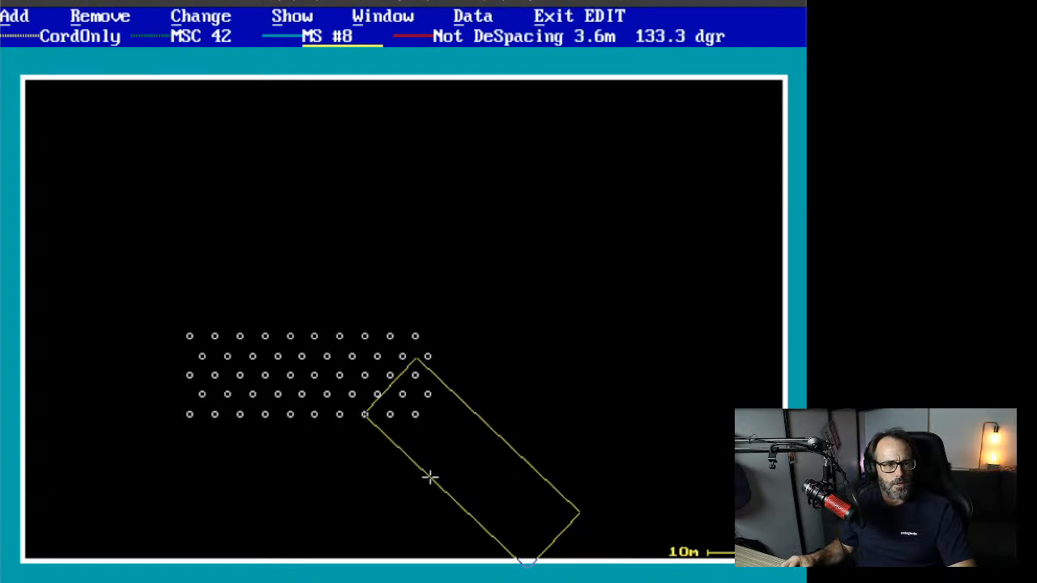
click(429, 478)
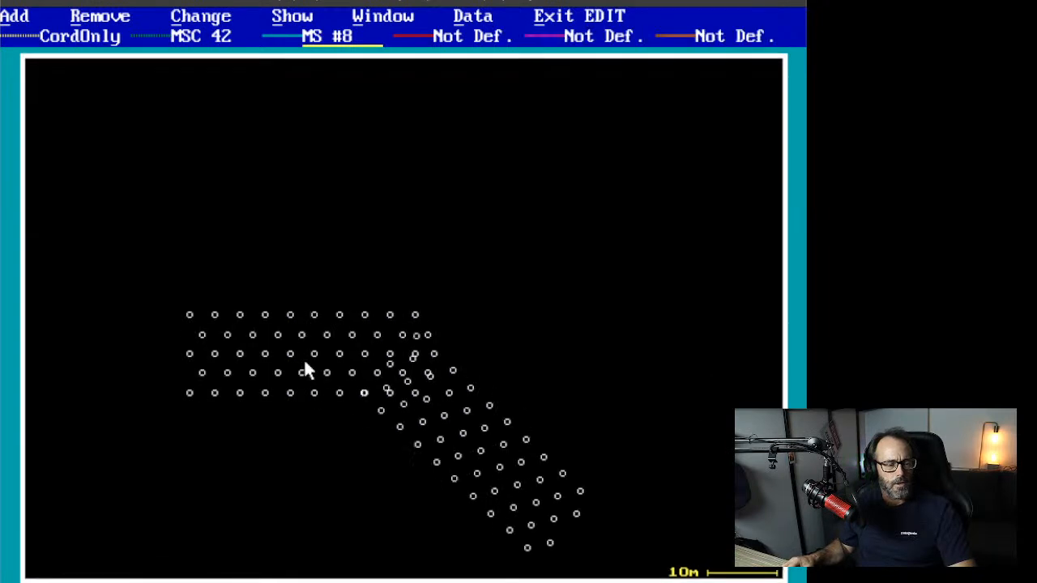
Step: Zoom into the area where the two hole patterns overlap
click(293, 17)
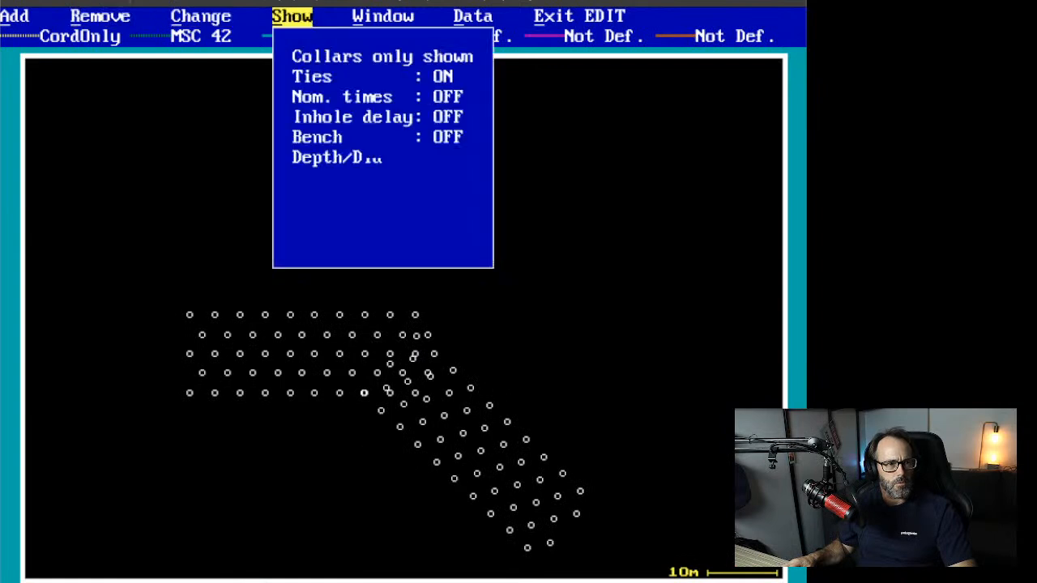
click(383, 16)
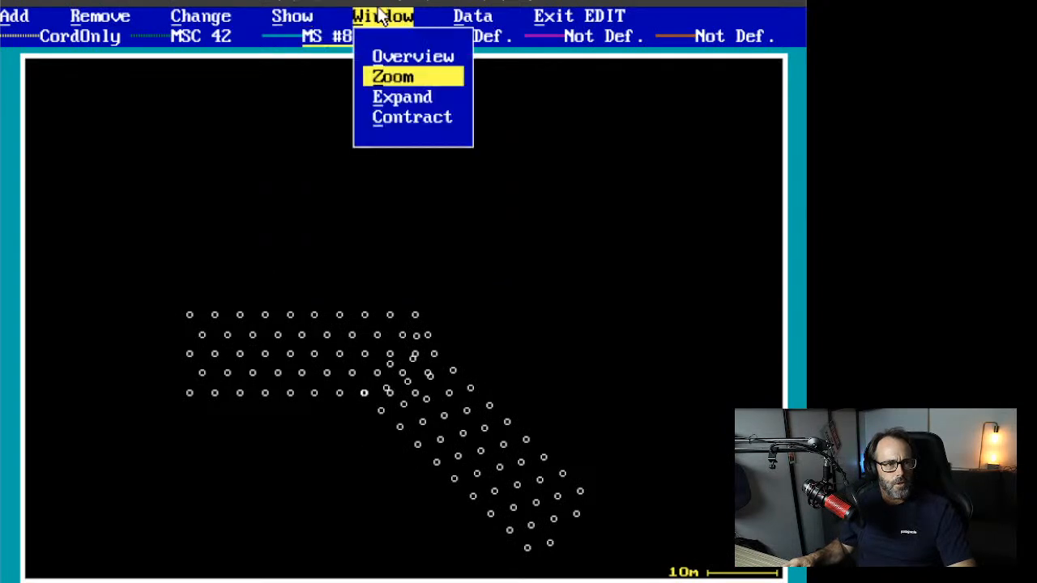
click(397, 81)
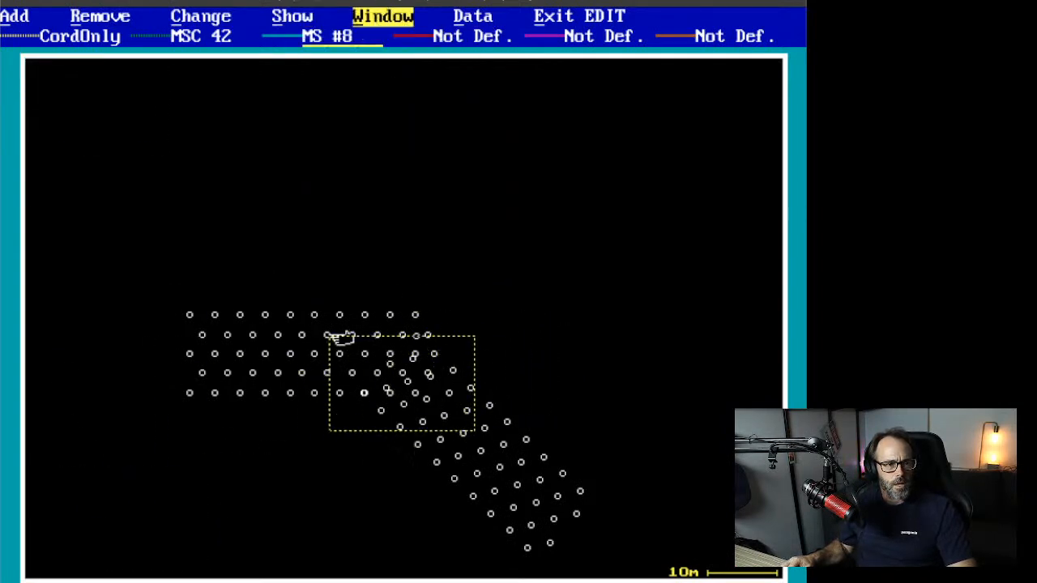
click(338, 323)
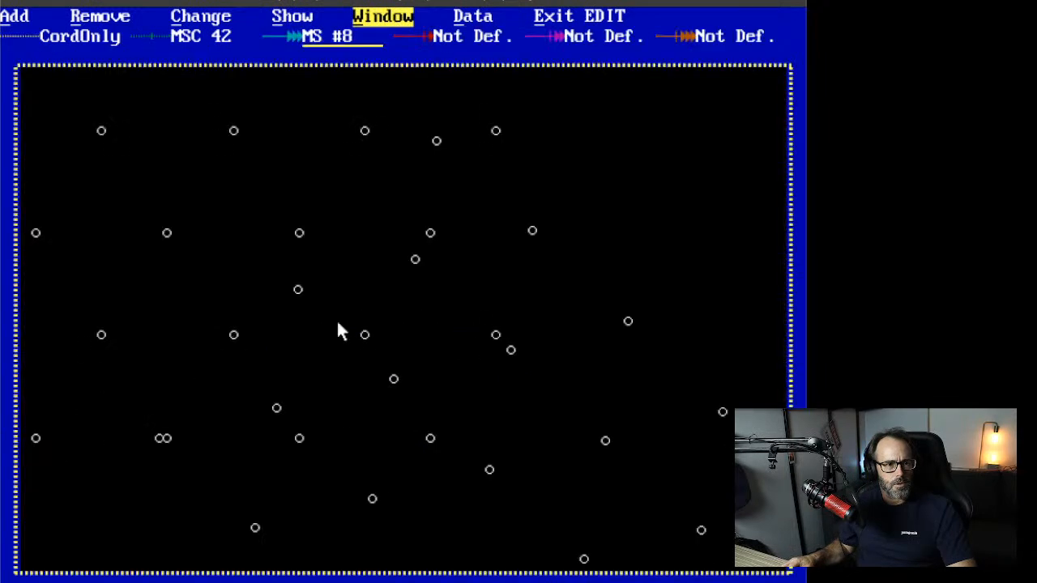
Step: Back out of hole removal, then look through the Show and Window options without changing anything
click(100, 16)
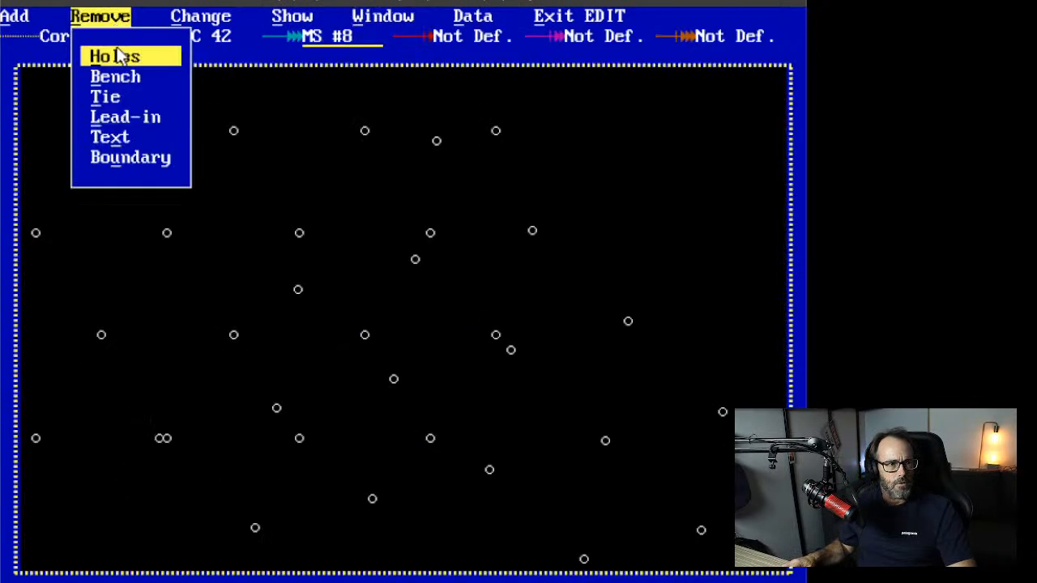
click(117, 58)
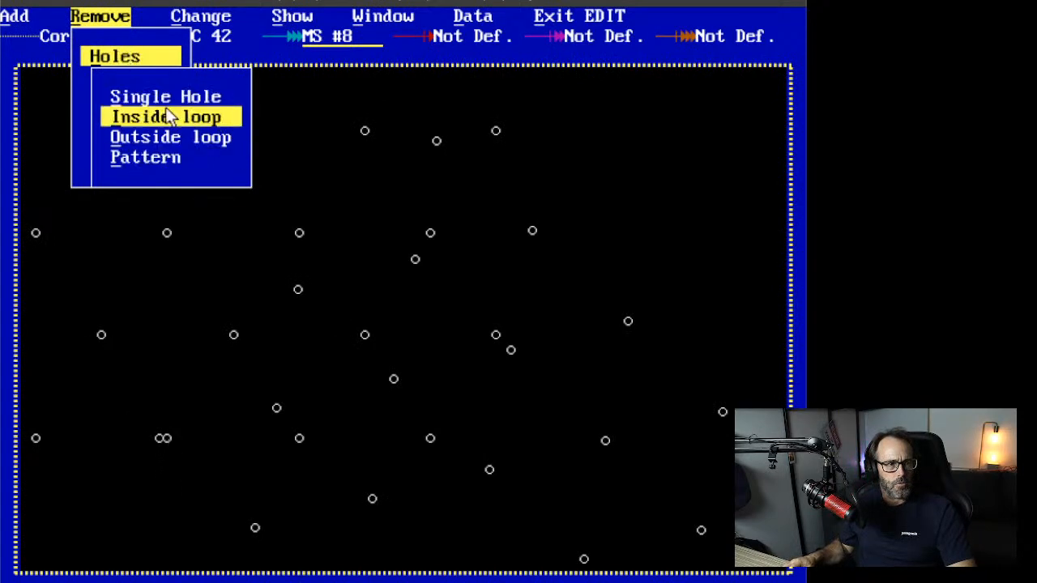
key(Escape)
key(Escape)
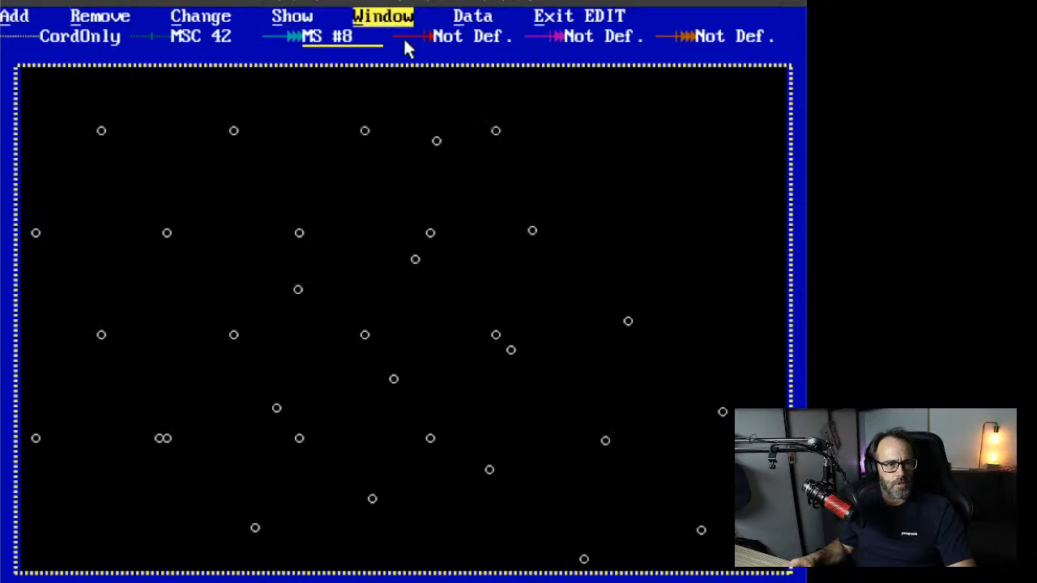
click(299, 18)
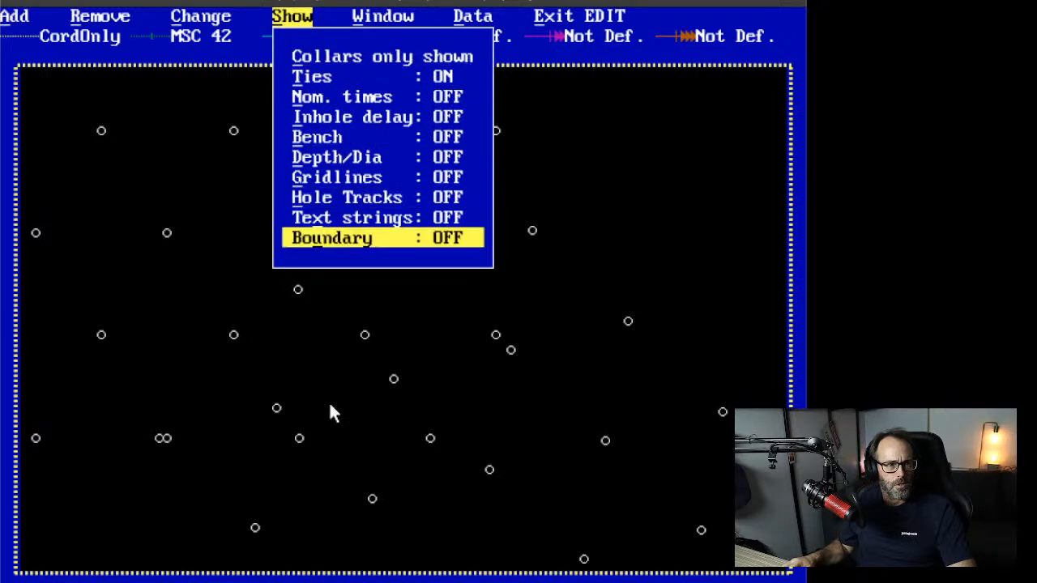
click(353, 274)
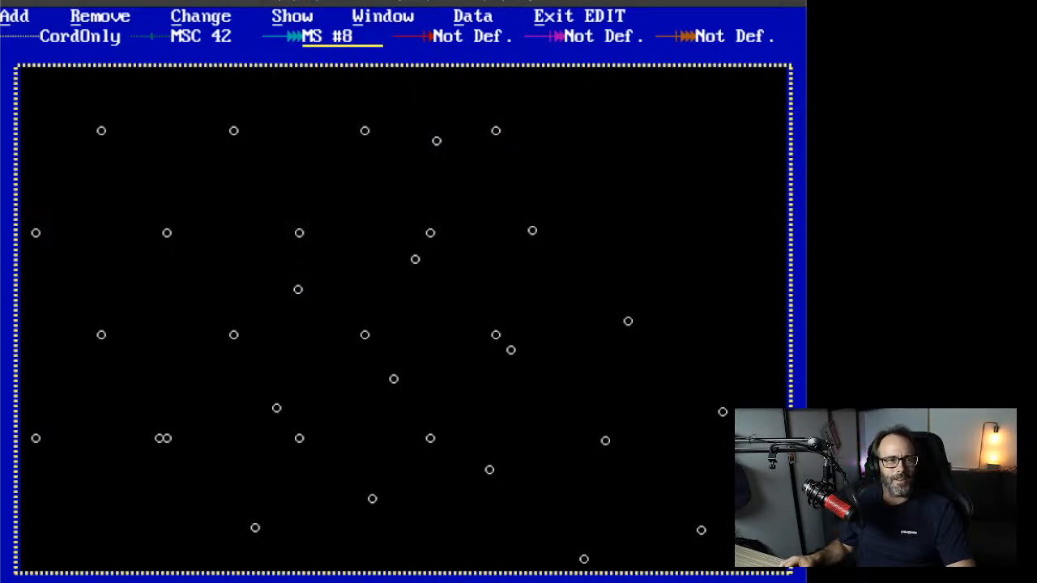
click(382, 19)
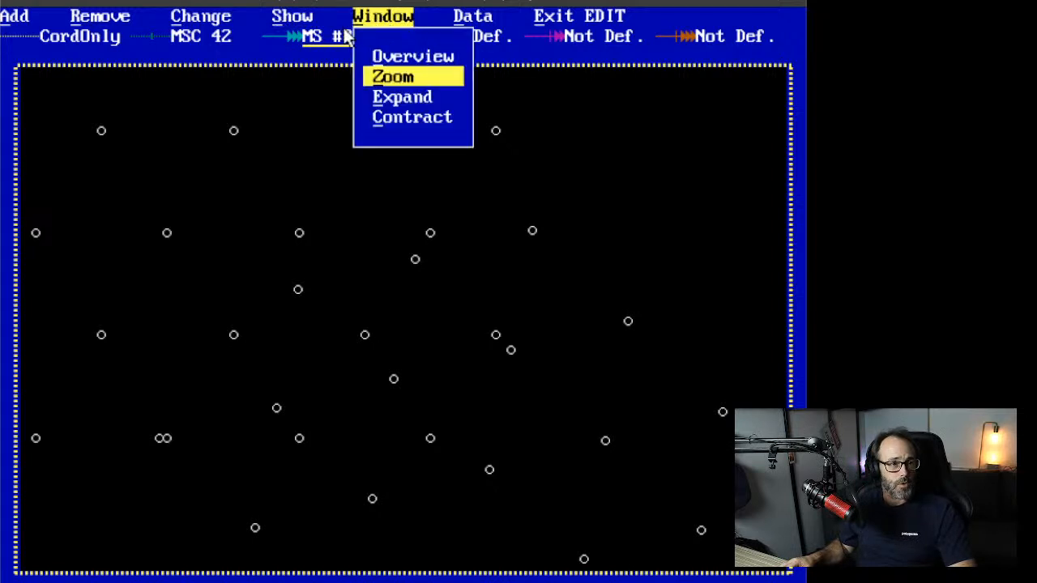
click(308, 18)
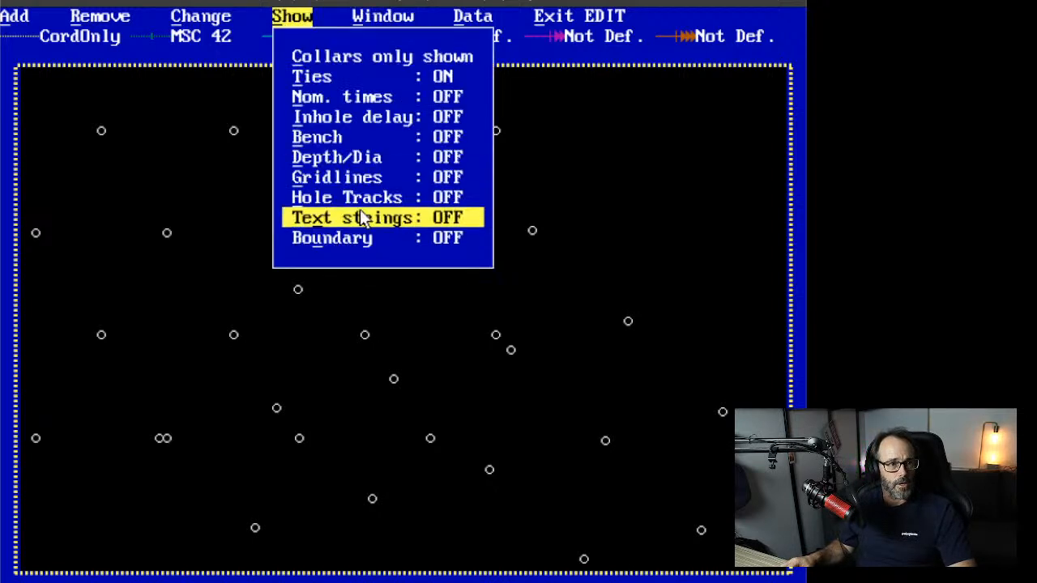
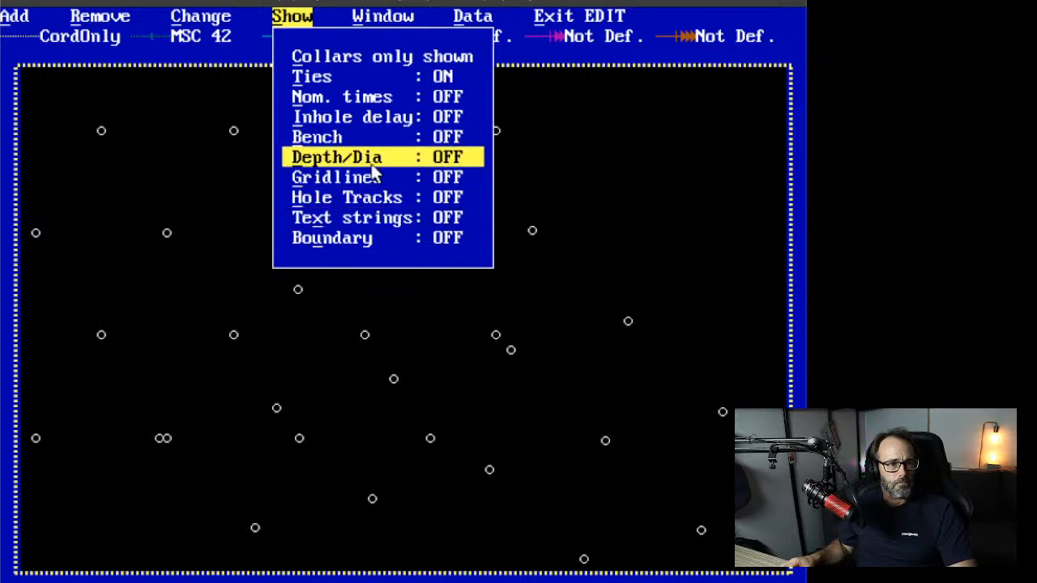
Step: Delete the six stray and duplicate holes between the pattern rows using single-hole removal
click(398, 59)
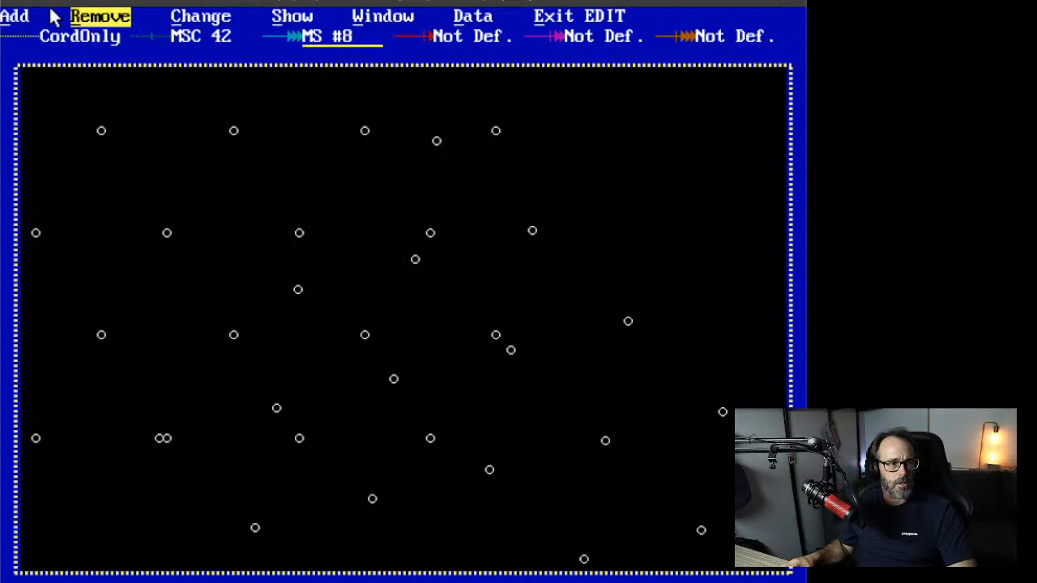
click(14, 18)
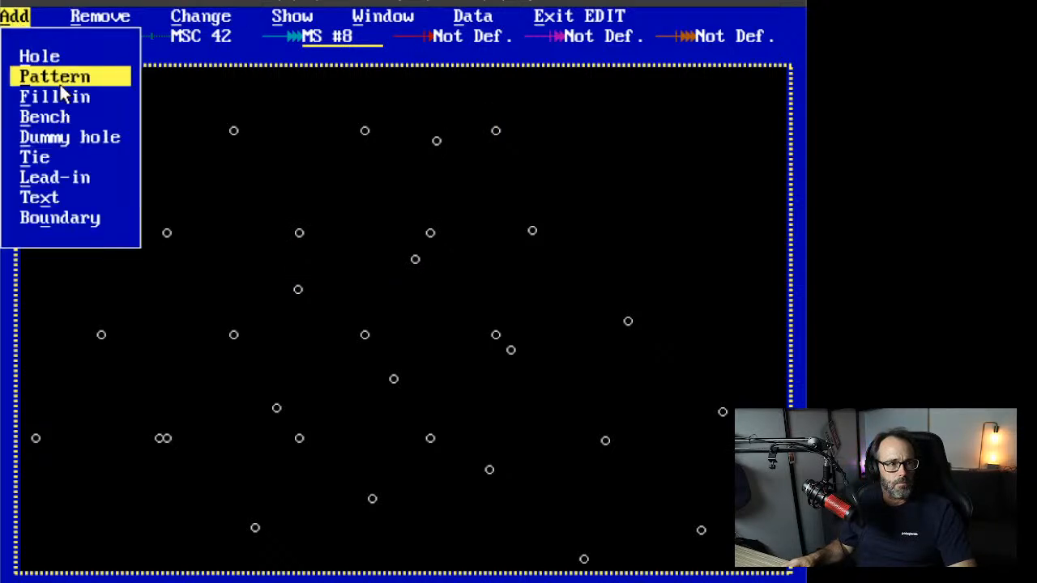
click(114, 16)
click(109, 57)
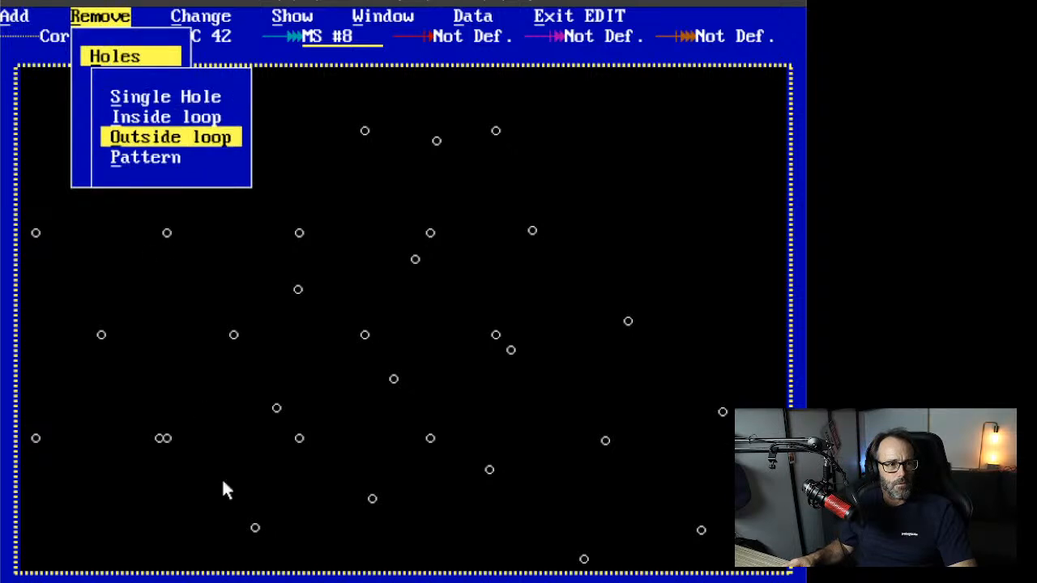
click(180, 95)
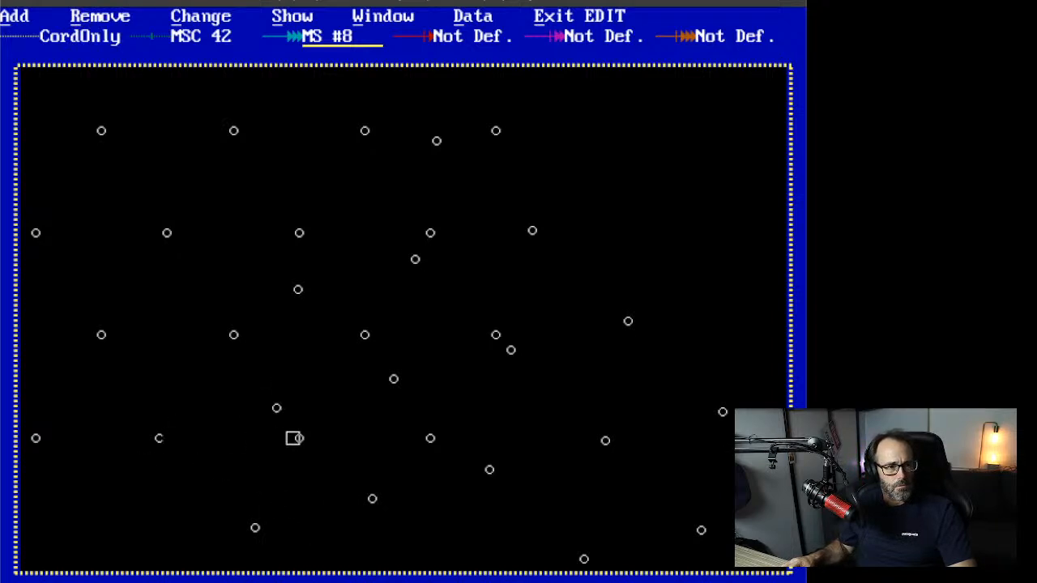
click(276, 408)
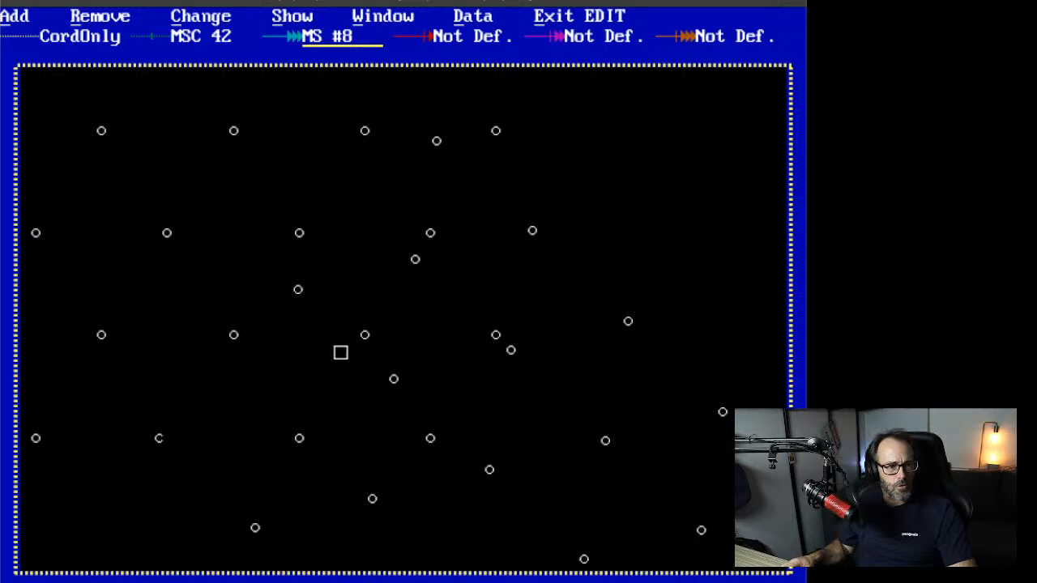
click(365, 335)
click(298, 289)
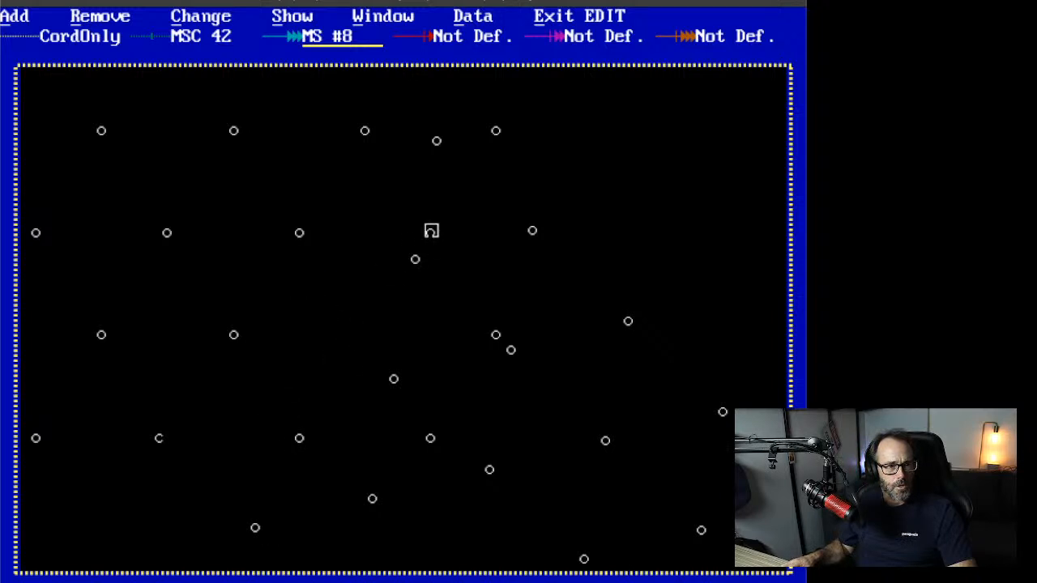
click(415, 258)
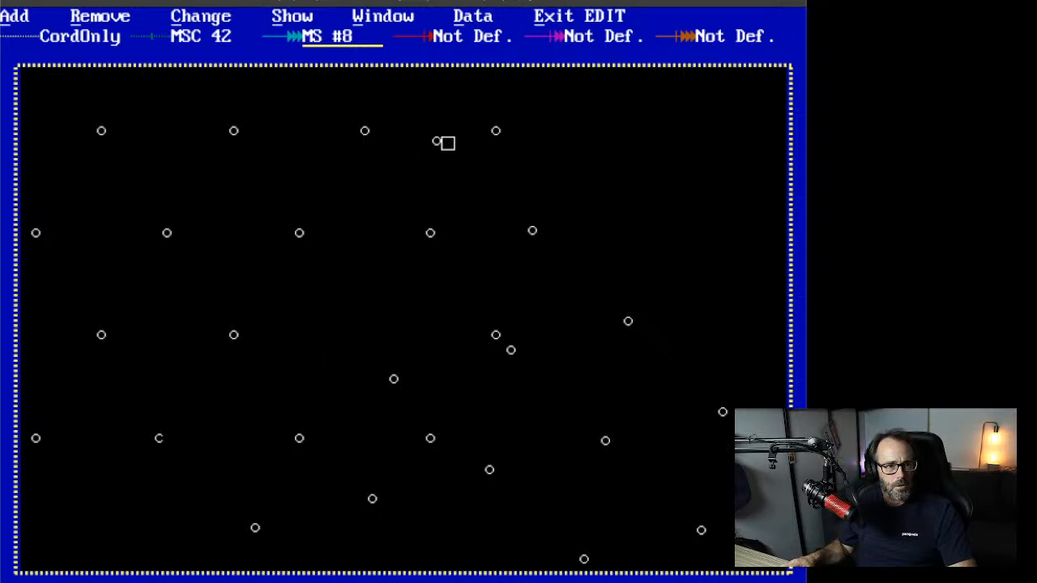
click(437, 141)
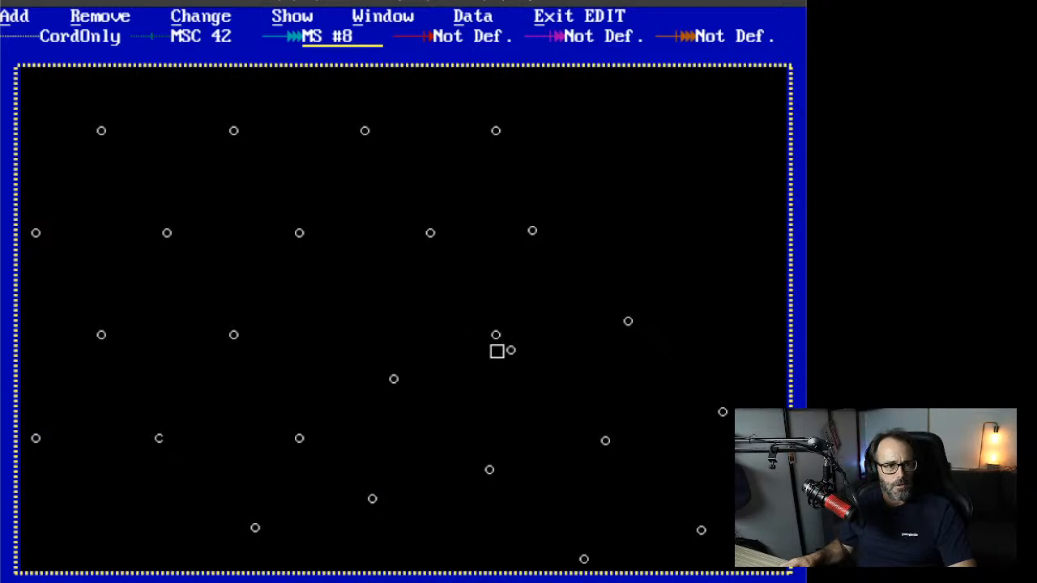
click(512, 351)
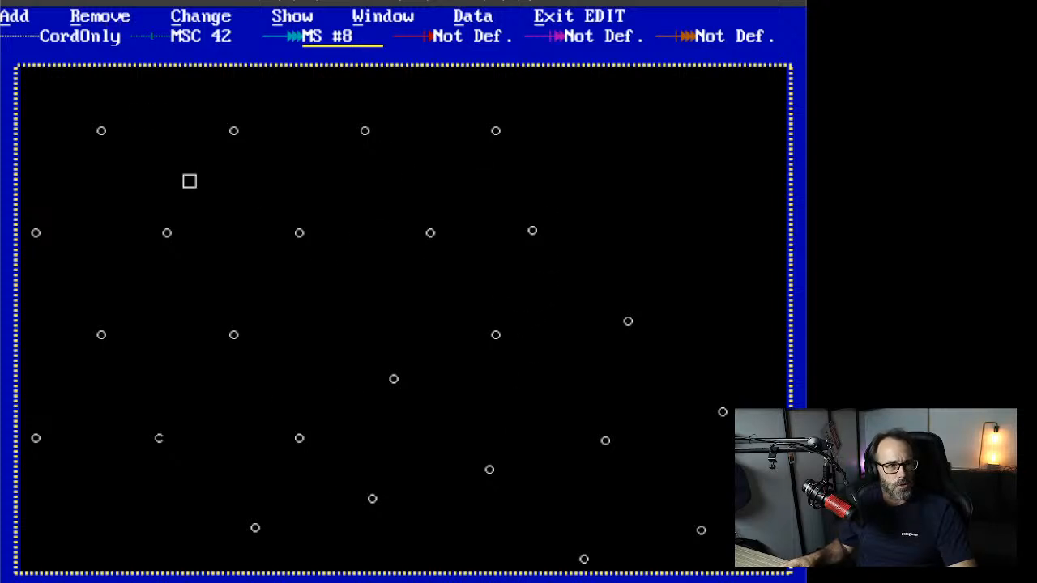
Step: Look through the Change, Remove and Add menus, including the single-hole data option
click(201, 16)
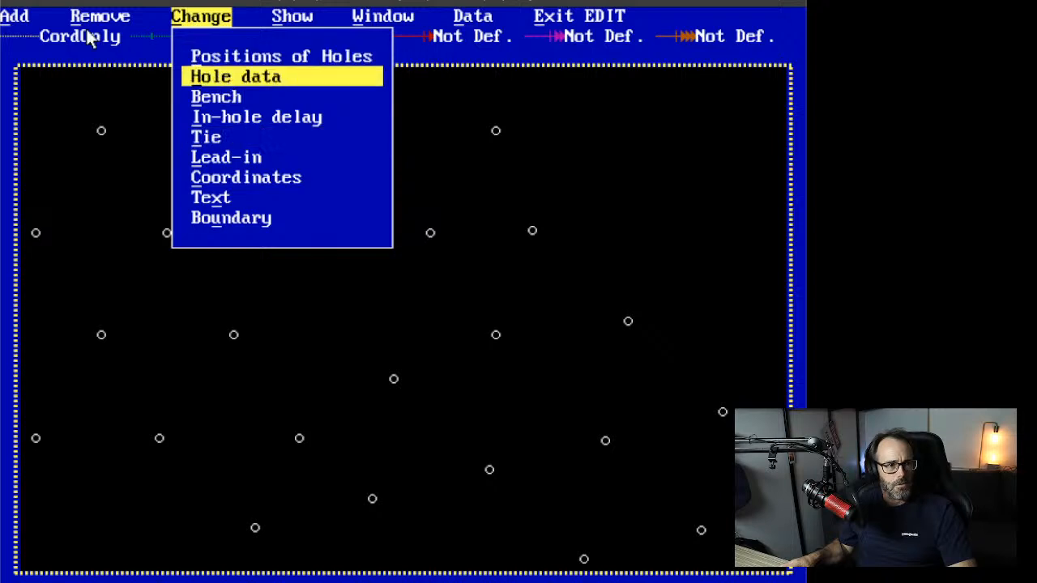
click(119, 43)
click(113, 15)
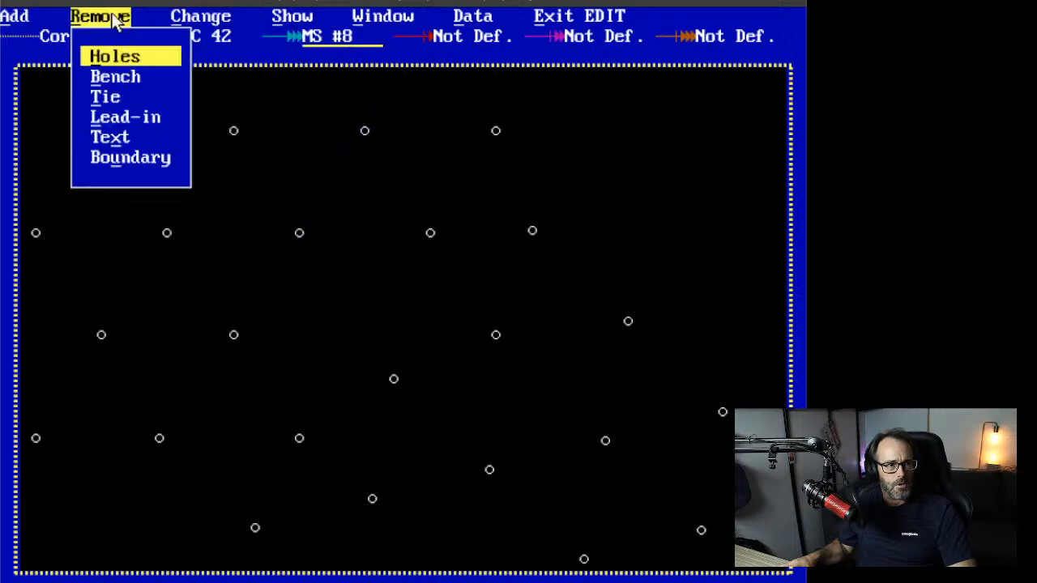
click(26, 23)
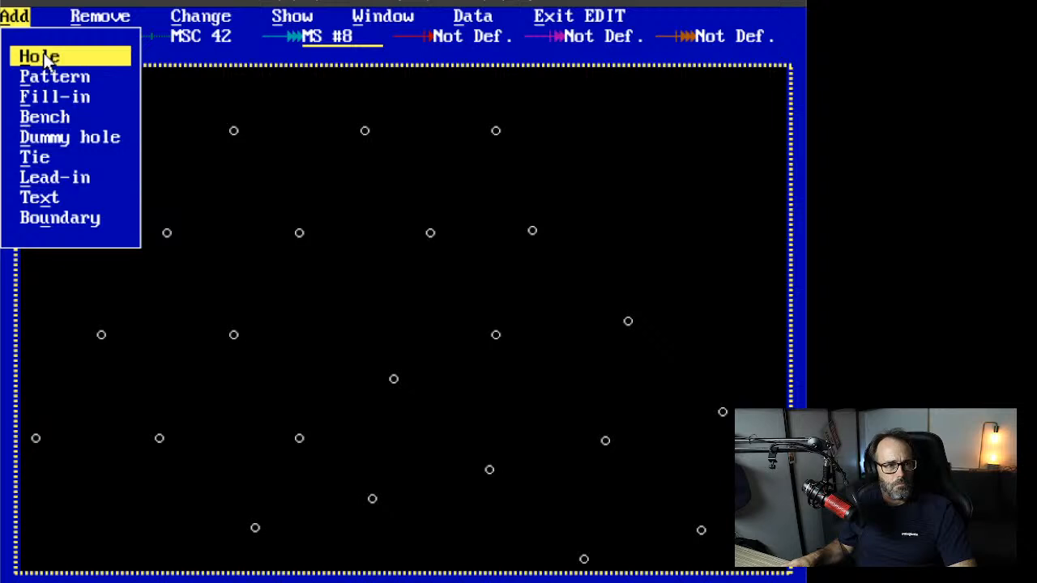
click(206, 23)
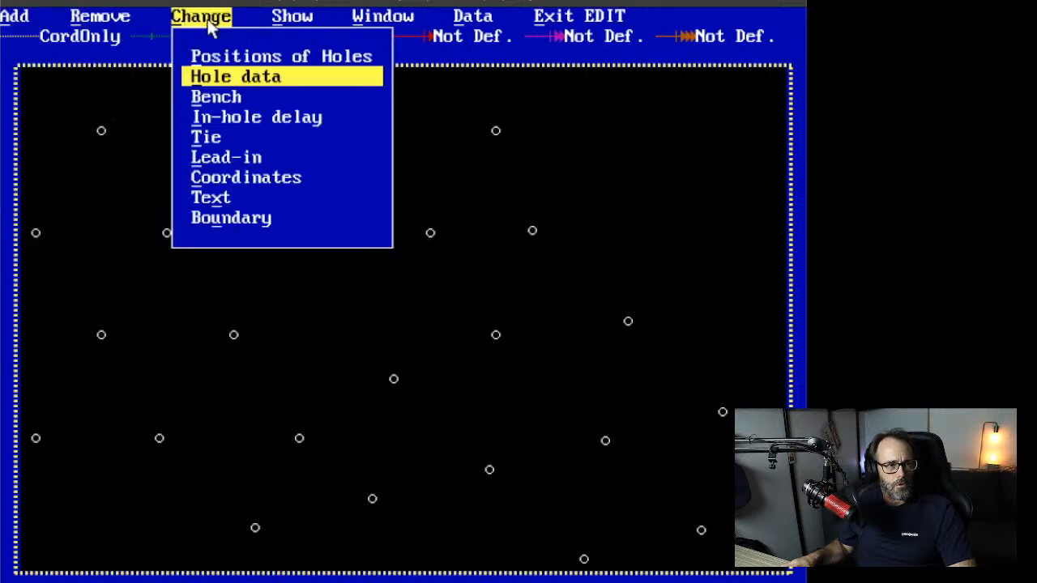
click(217, 76)
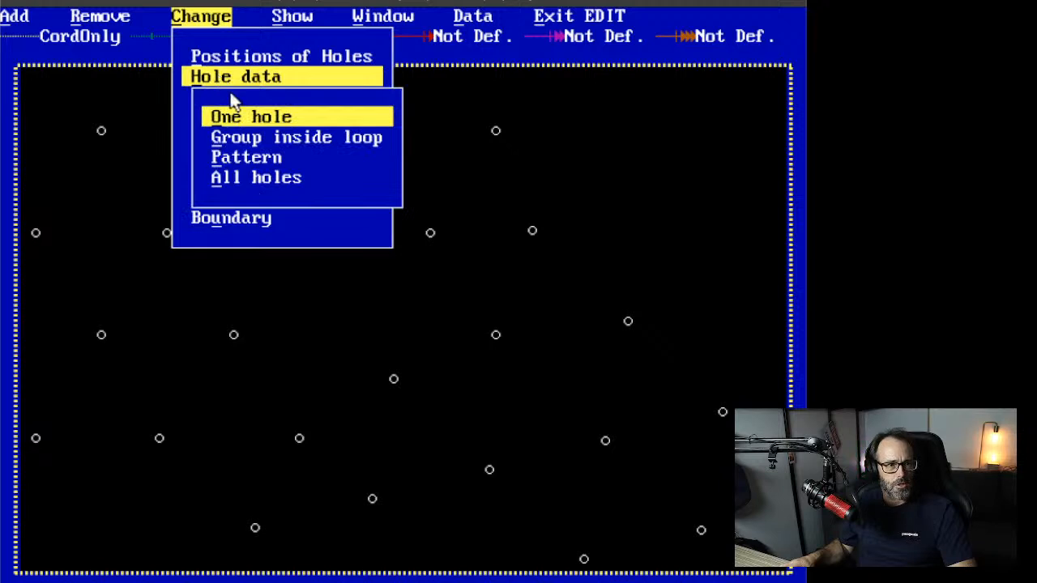
click(243, 121)
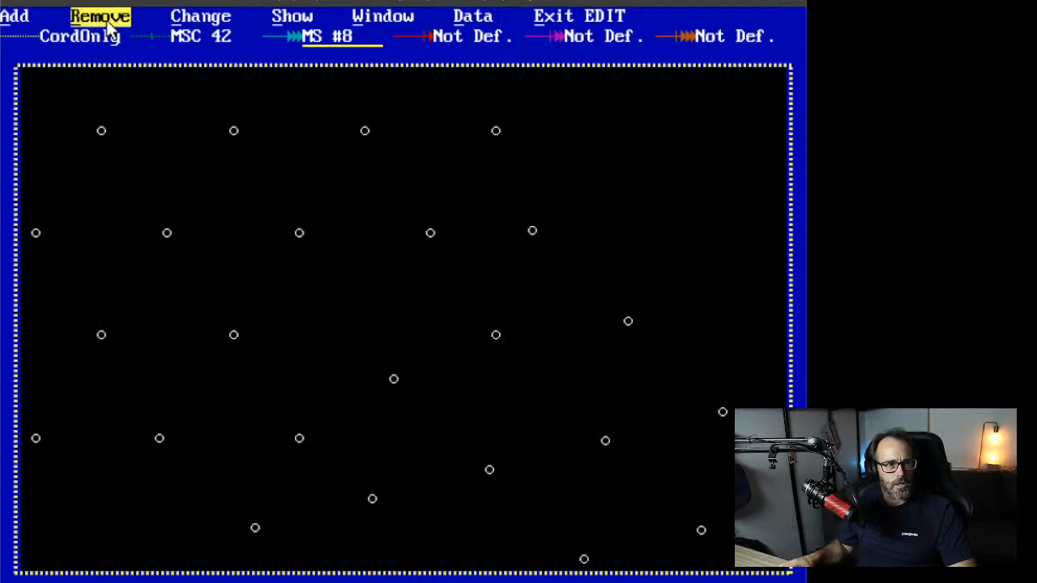
Step: Add one 89 mm, 6.5 m deep hole with an MS #8 delay in the third-row gap
click(15, 17)
click(49, 55)
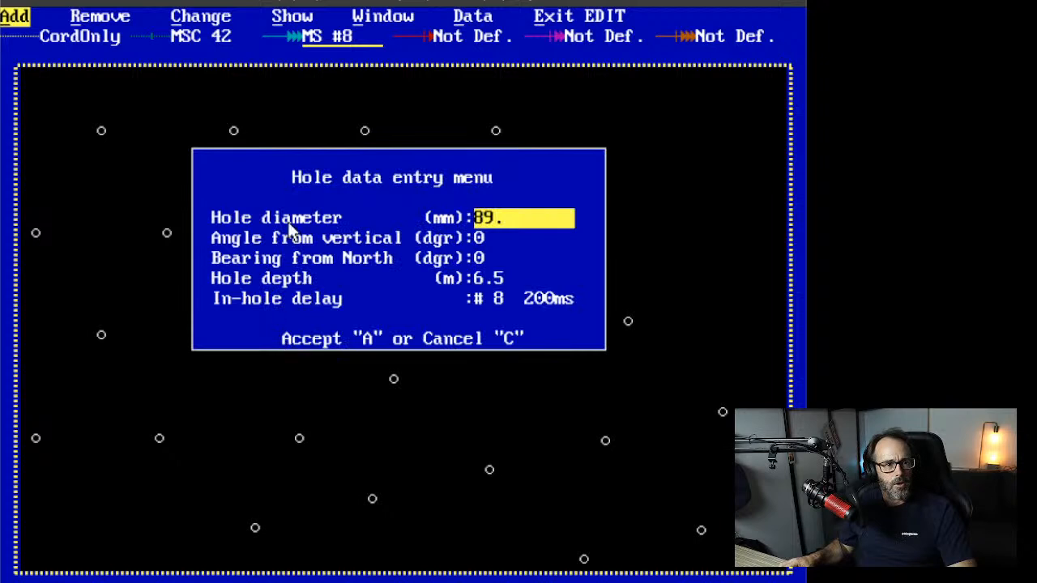
click(315, 339)
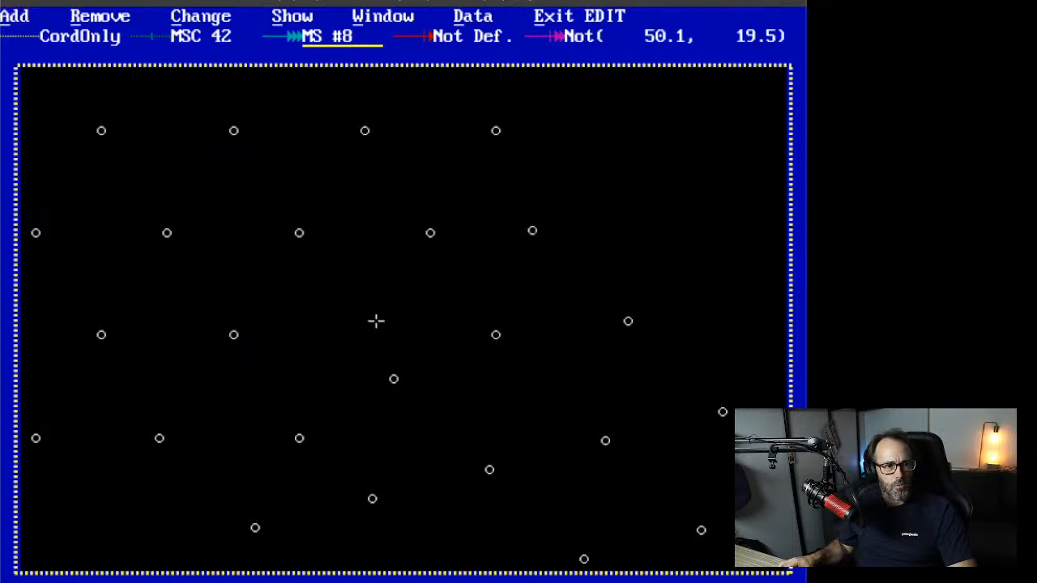
click(361, 327)
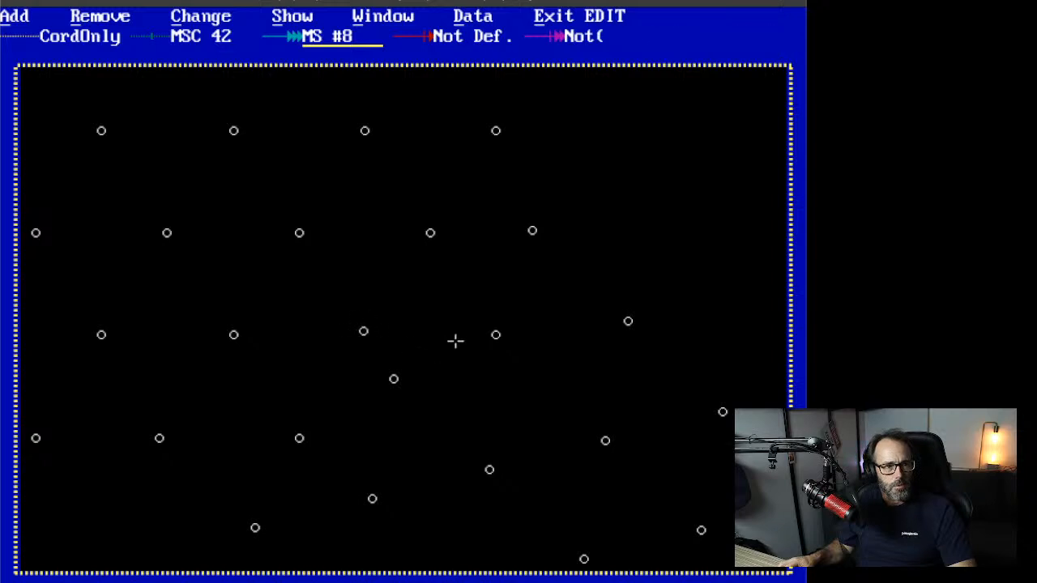
right_click(646, 229)
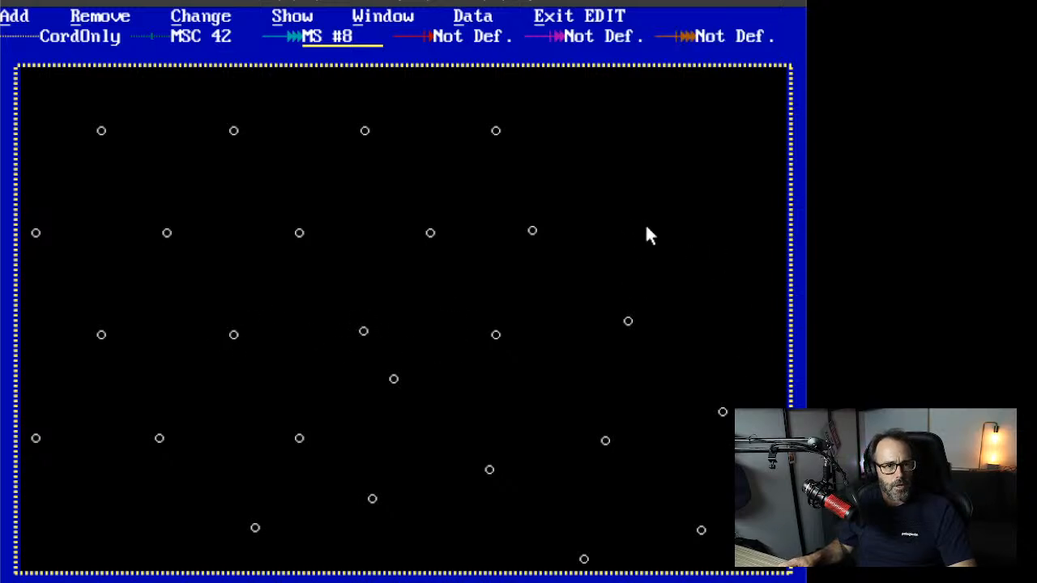
click(306, 18)
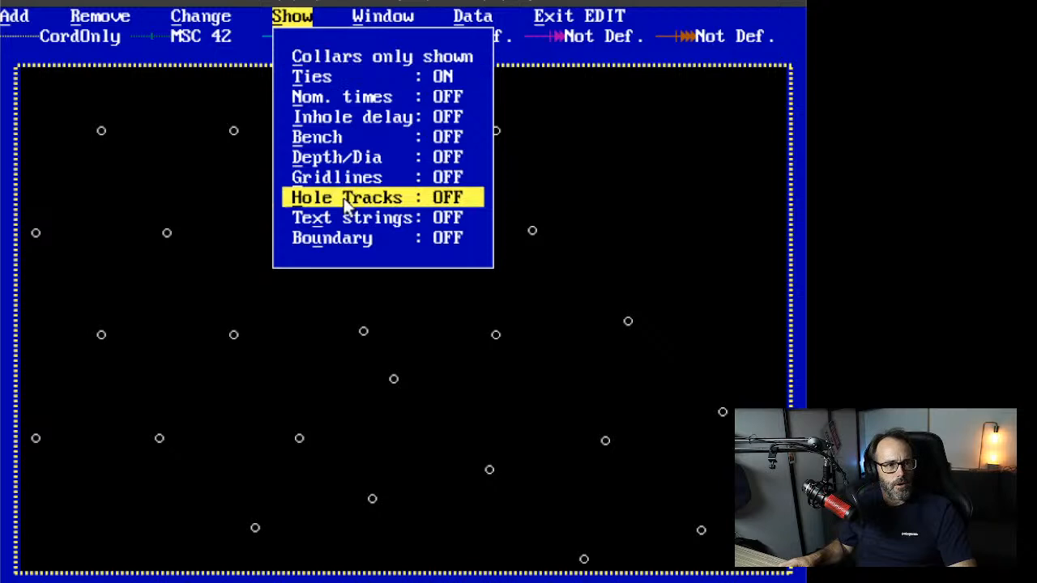
Step: Show the overview, then zoom a window around the whole staggered five-row pattern and diagonal wing
right_click(335, 28)
click(401, 20)
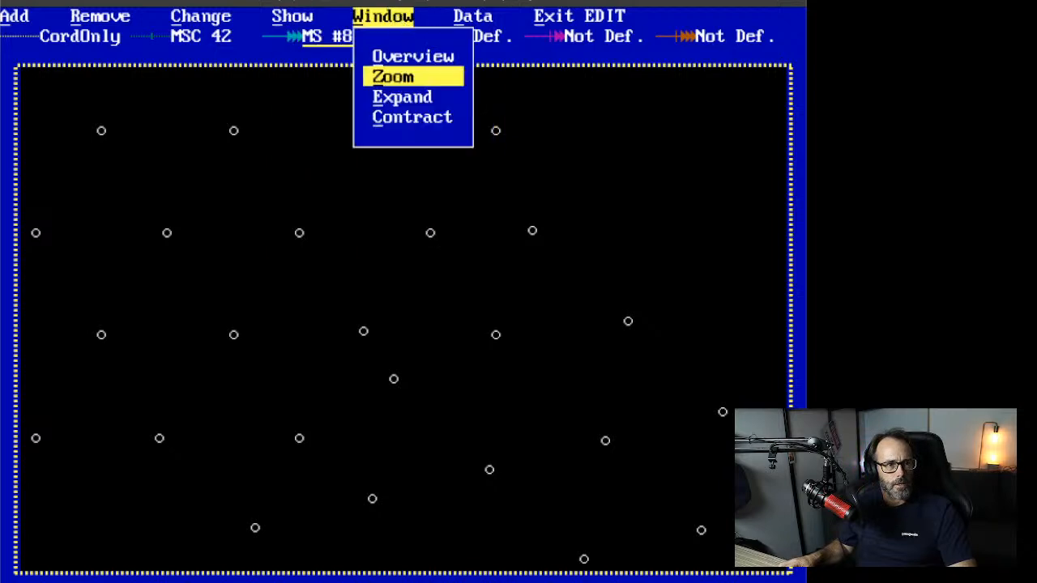
click(409, 55)
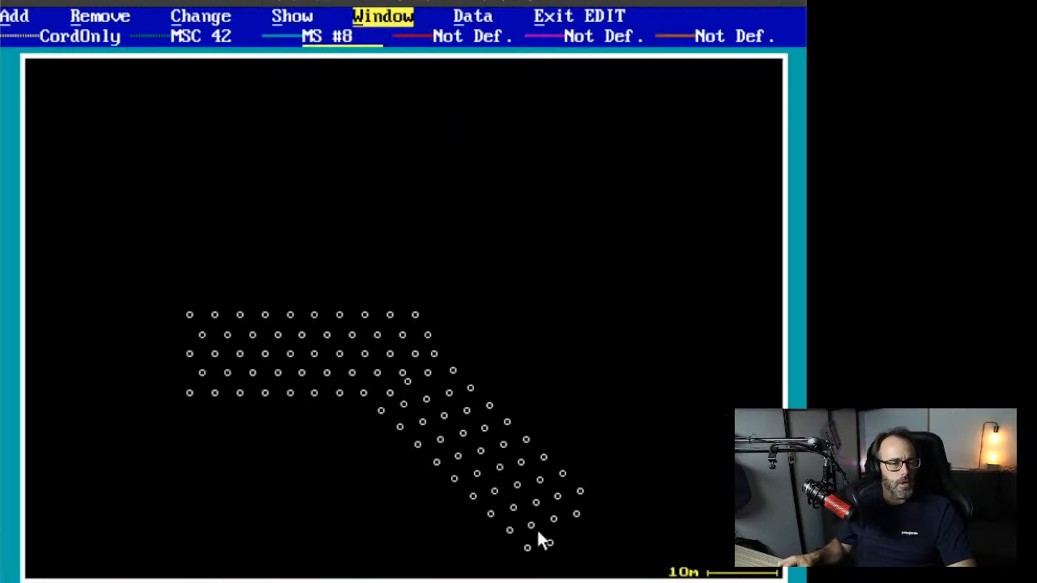
click(402, 21)
click(410, 76)
click(163, 287)
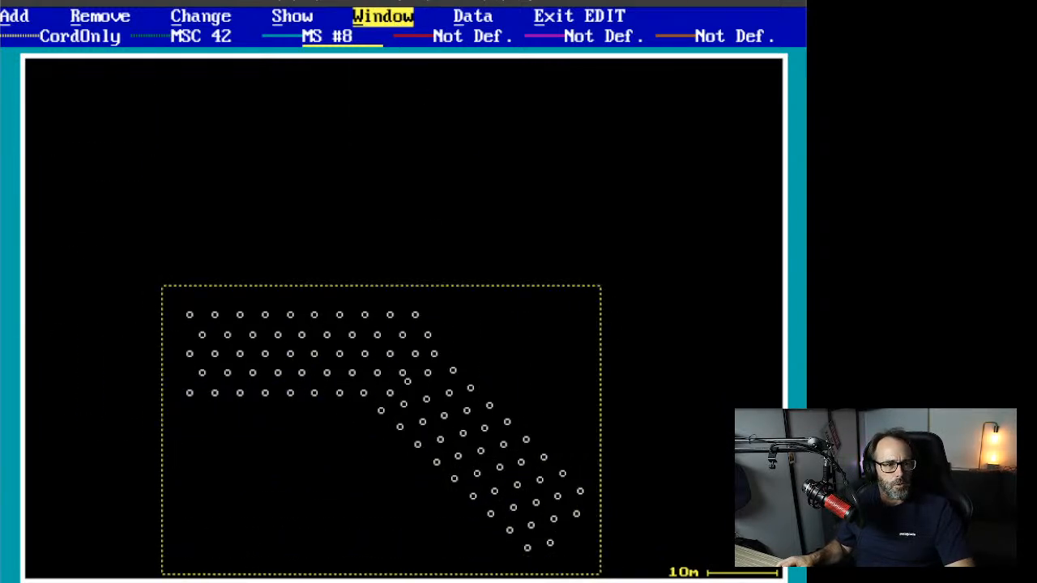
click(593, 570)
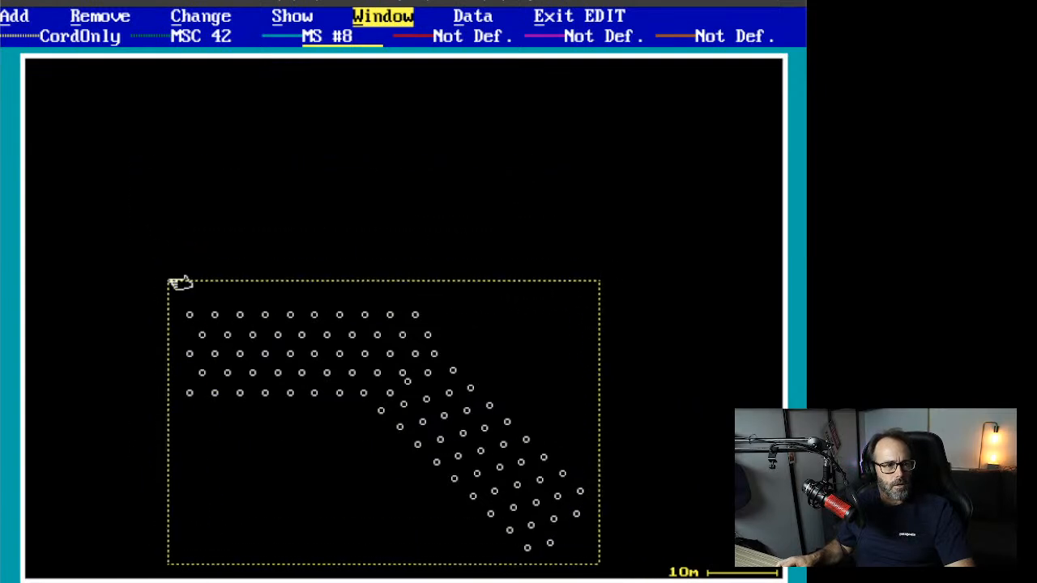
click(177, 275)
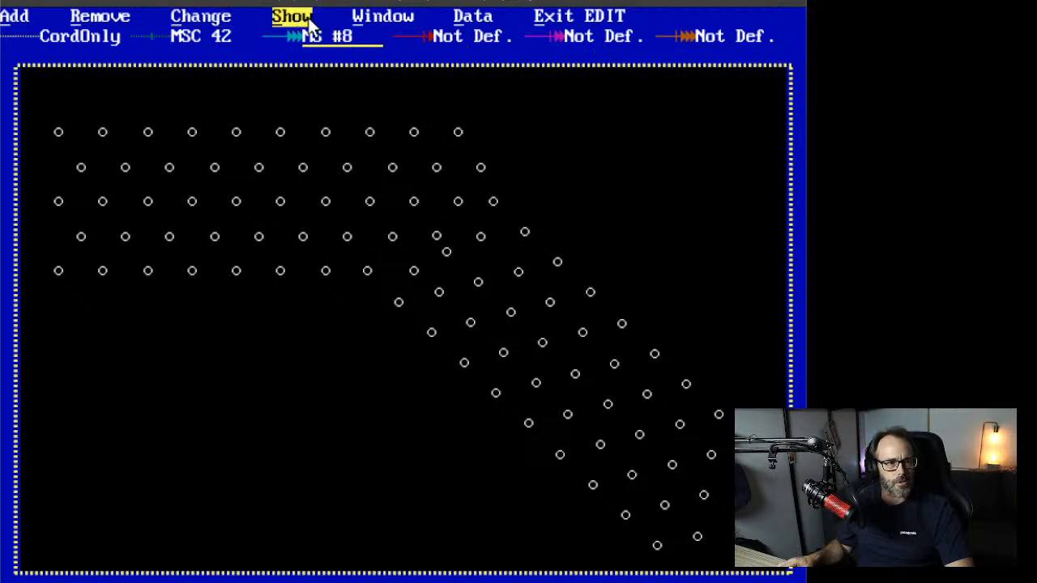
Step: Add CONNECTADet CD 17 and CD 42 as surface delay products, then exit detonator data
click(466, 17)
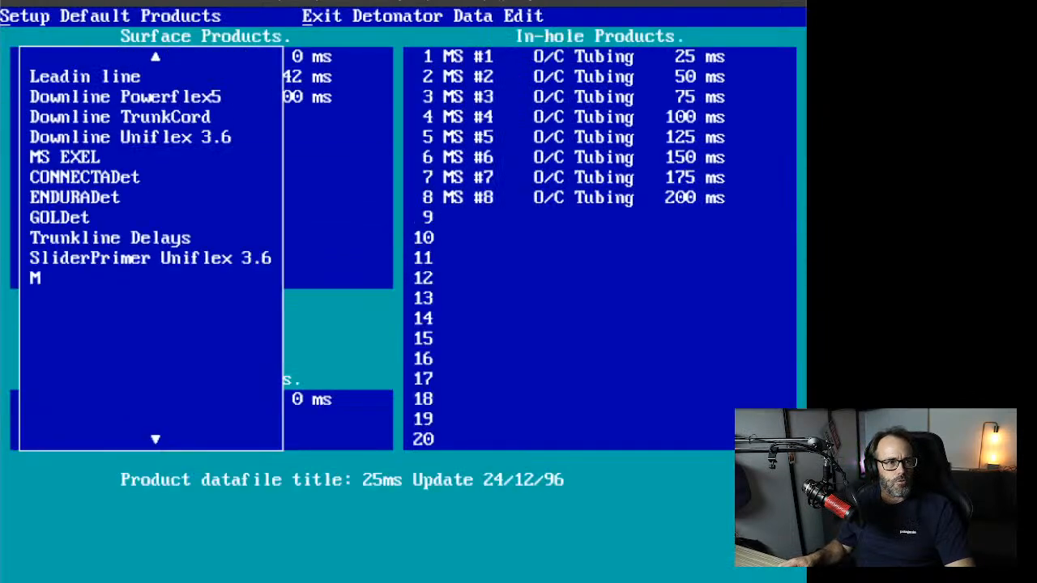
click(94, 179)
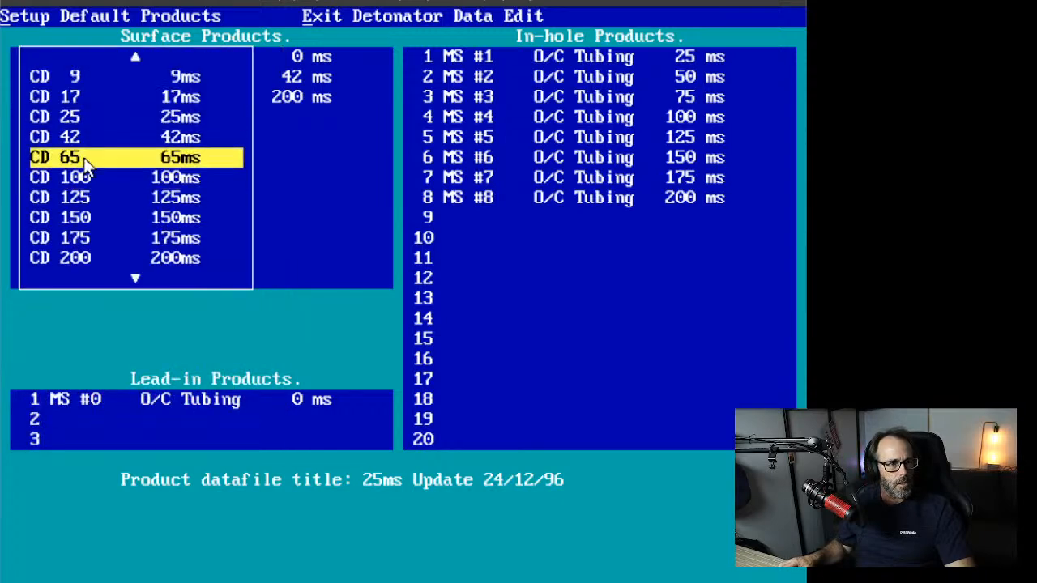
click(100, 99)
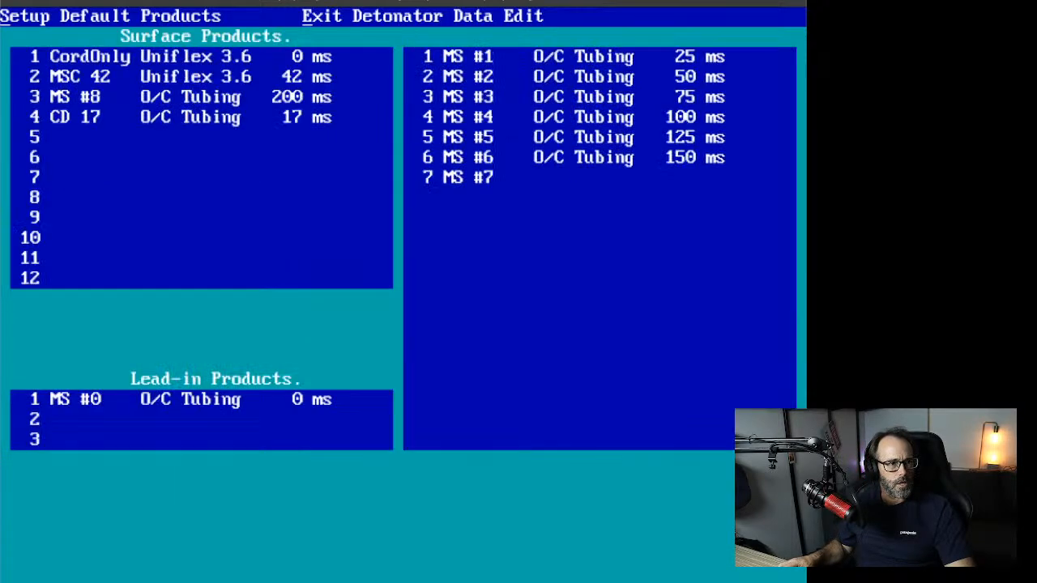
click(89, 137)
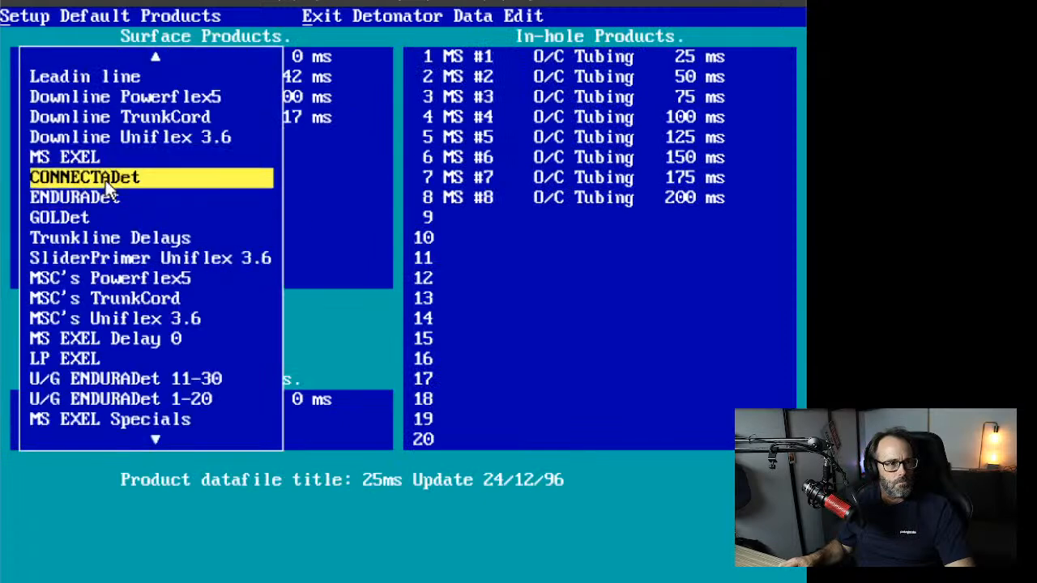
click(103, 178)
click(85, 140)
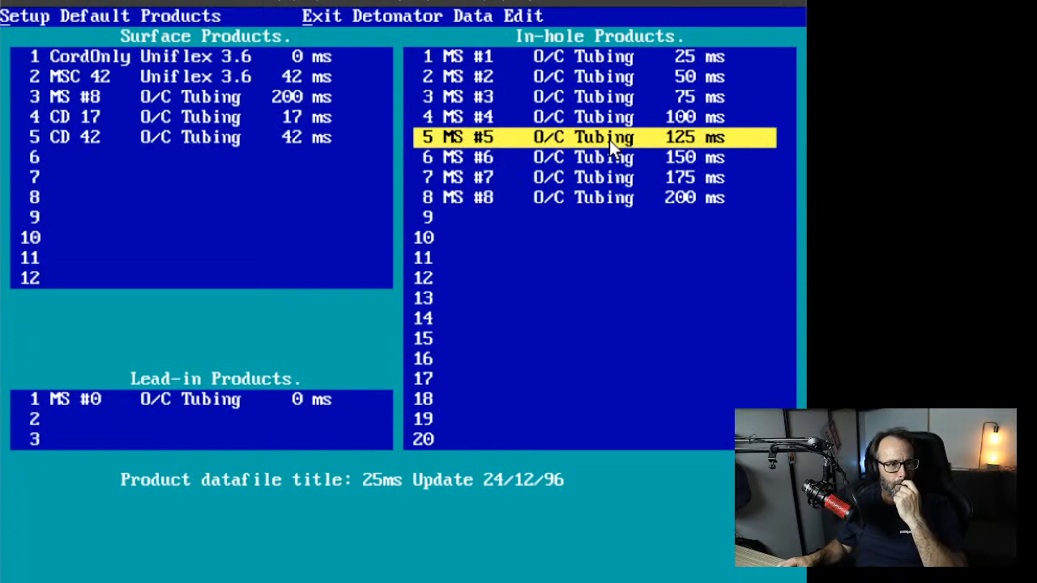
click(299, 21)
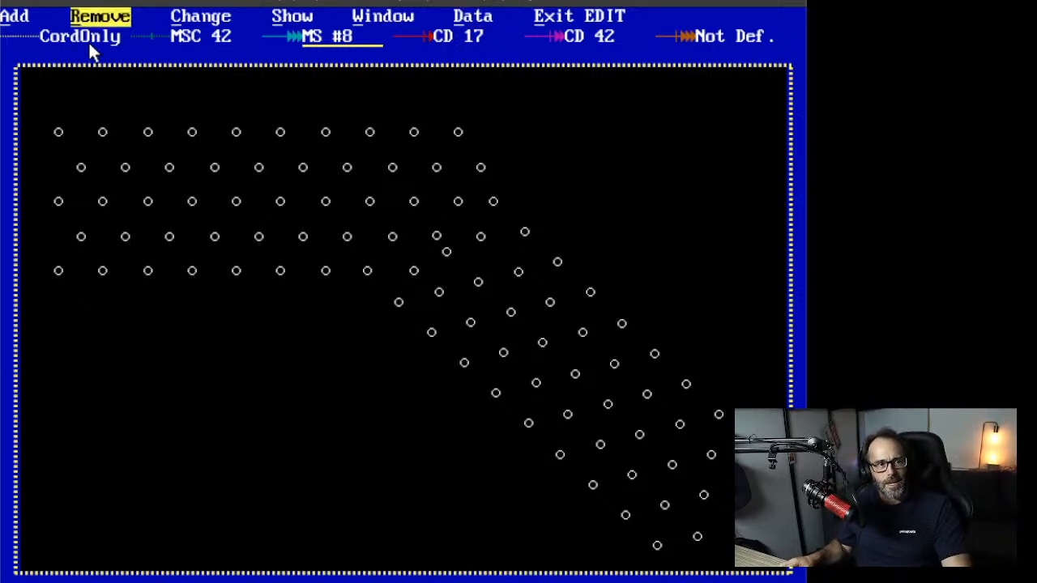
Step: Tie a CD 17 trunkline from the leftmost bottom-row hole along the row and diagonally to the lowest hole
click(16, 16)
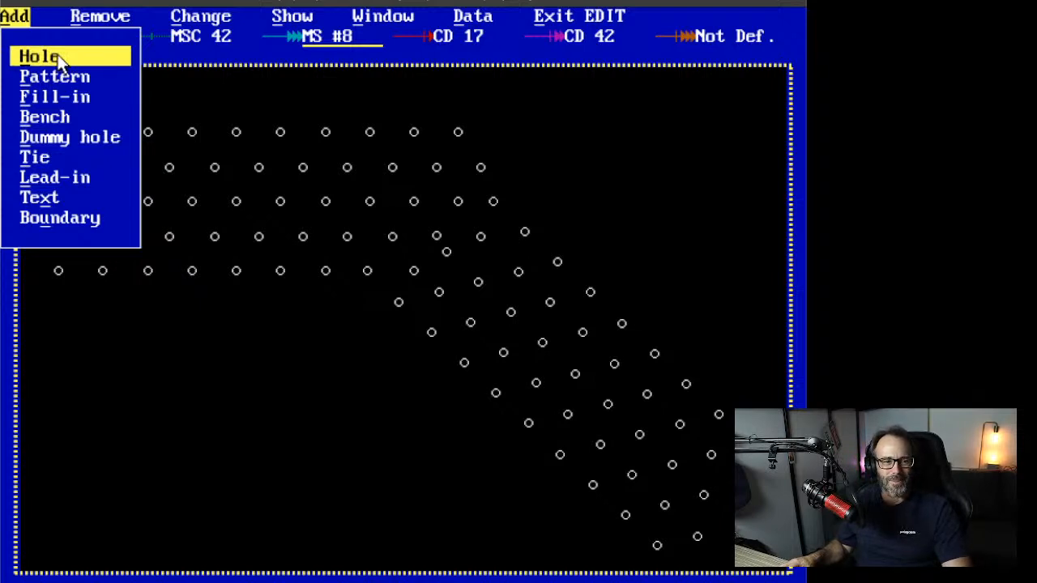
key(Down)
key(Down)
right_click(383, 316)
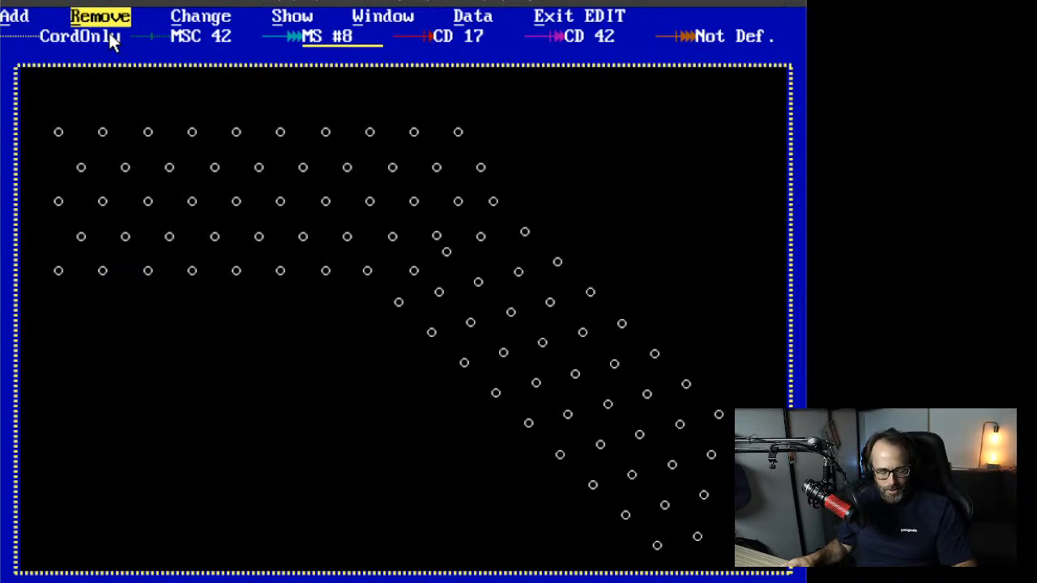
click(16, 18)
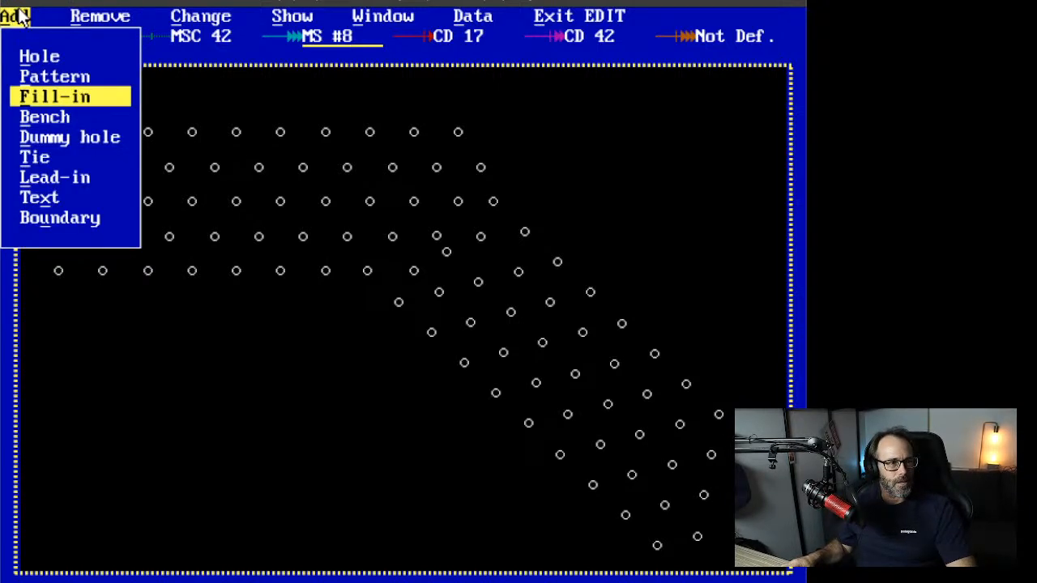
click(38, 158)
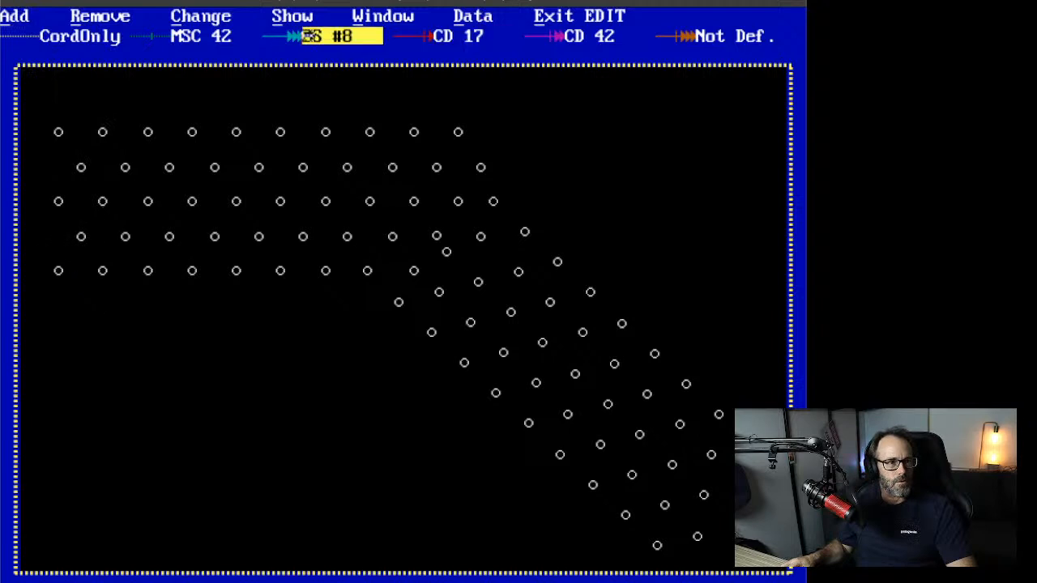
click(468, 38)
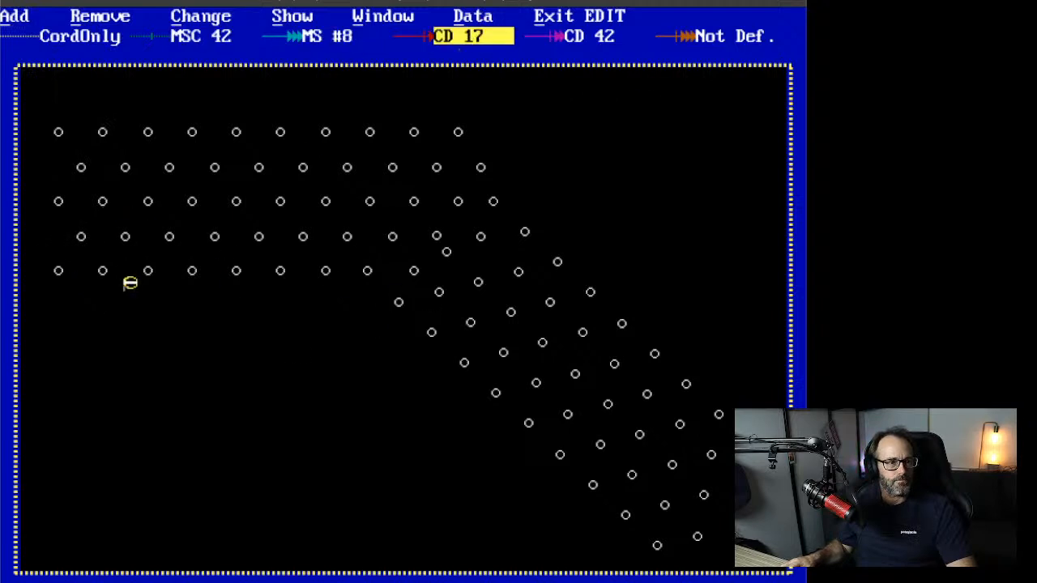
click(57, 272)
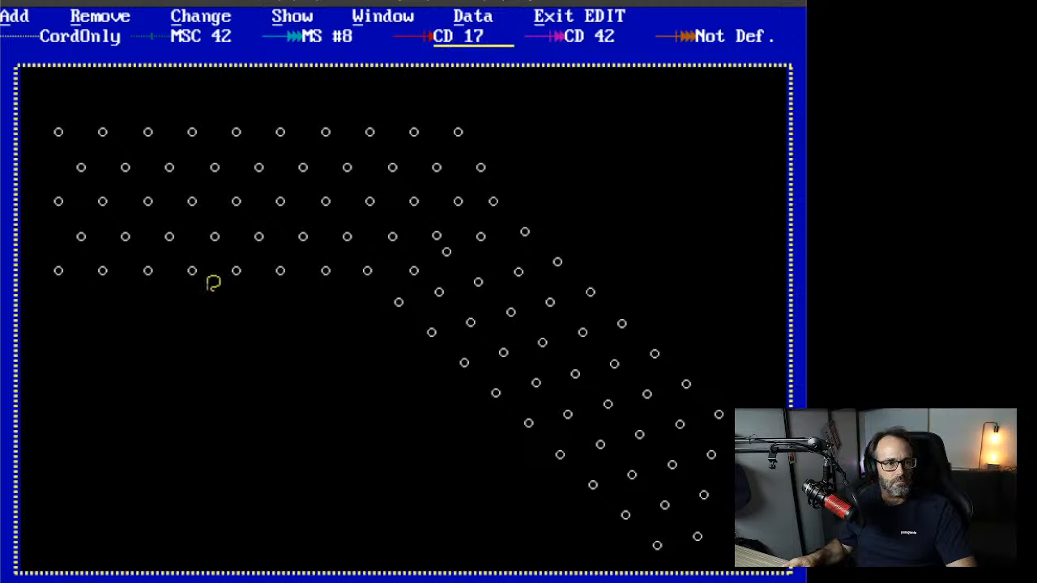
click(367, 271)
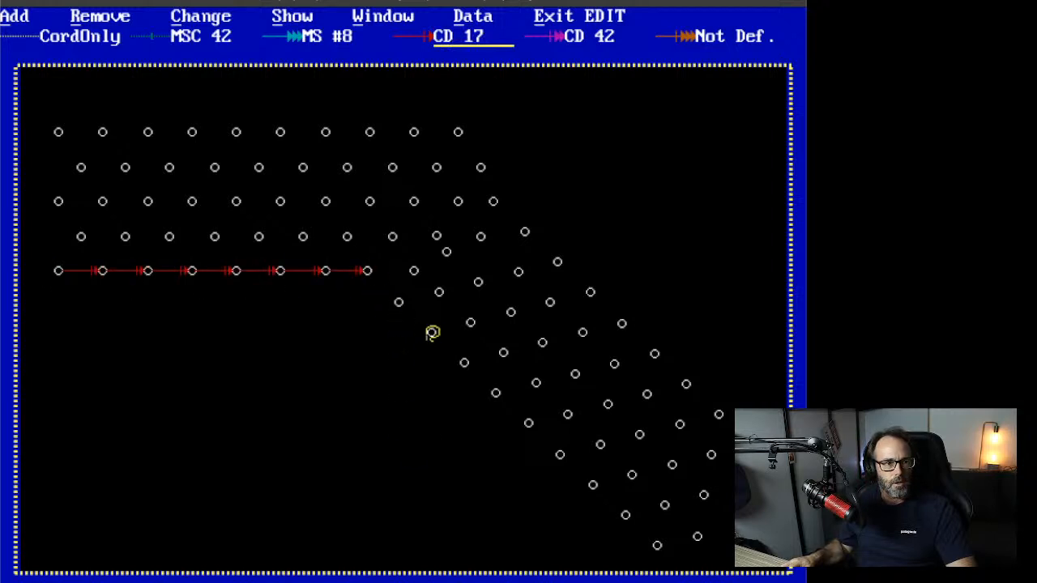
click(657, 546)
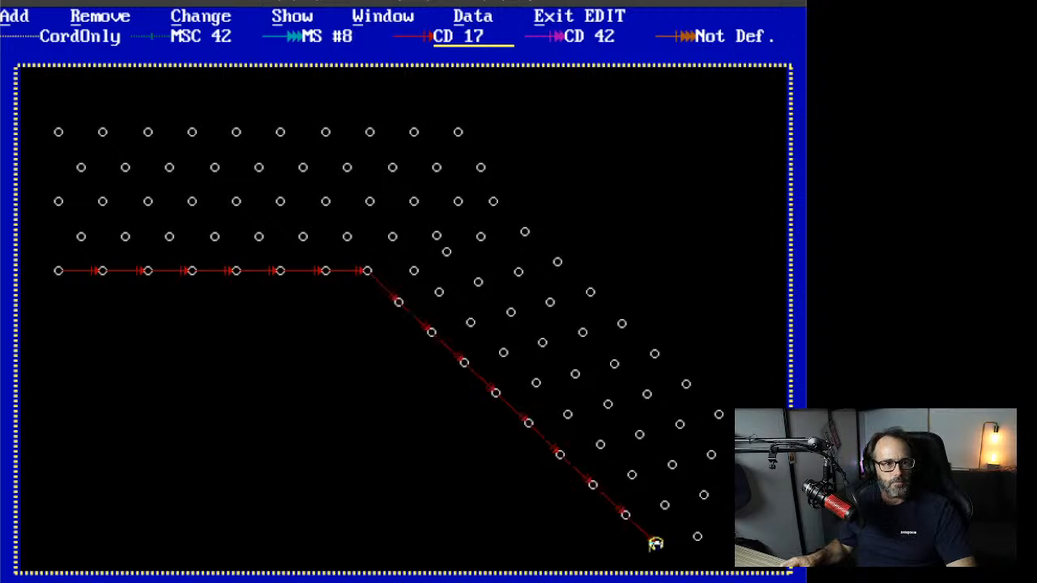
click(577, 36)
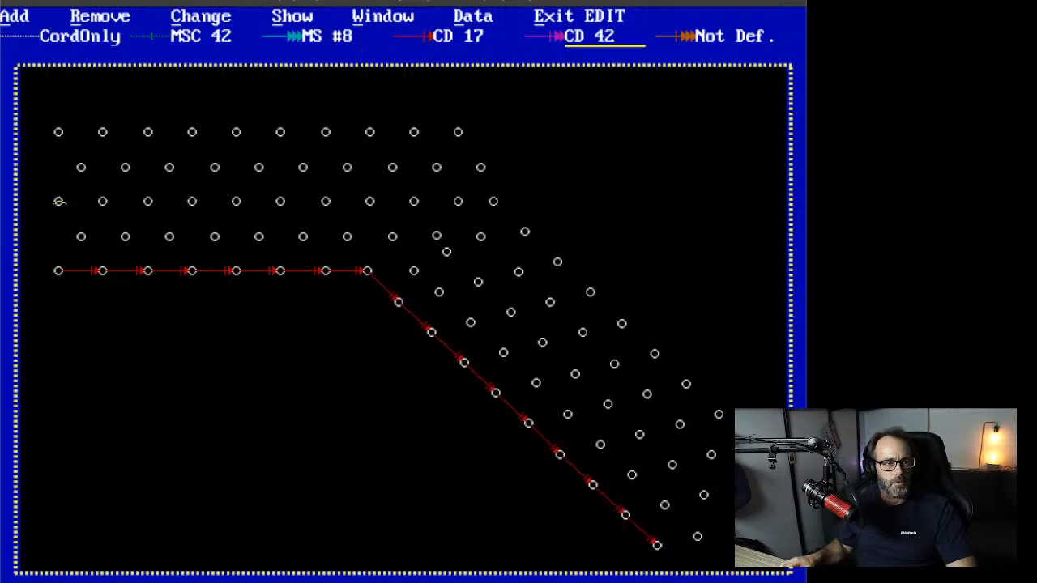
Step: Tie the main block's hole lines to the trunkline with CD 42, leftmost through the last upper column
click(57, 201)
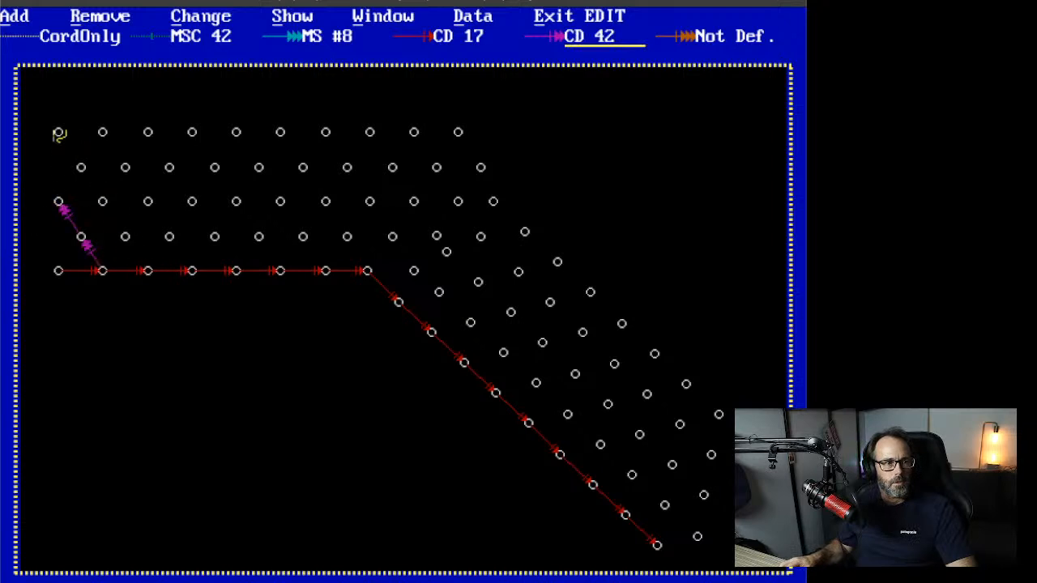
click(59, 131)
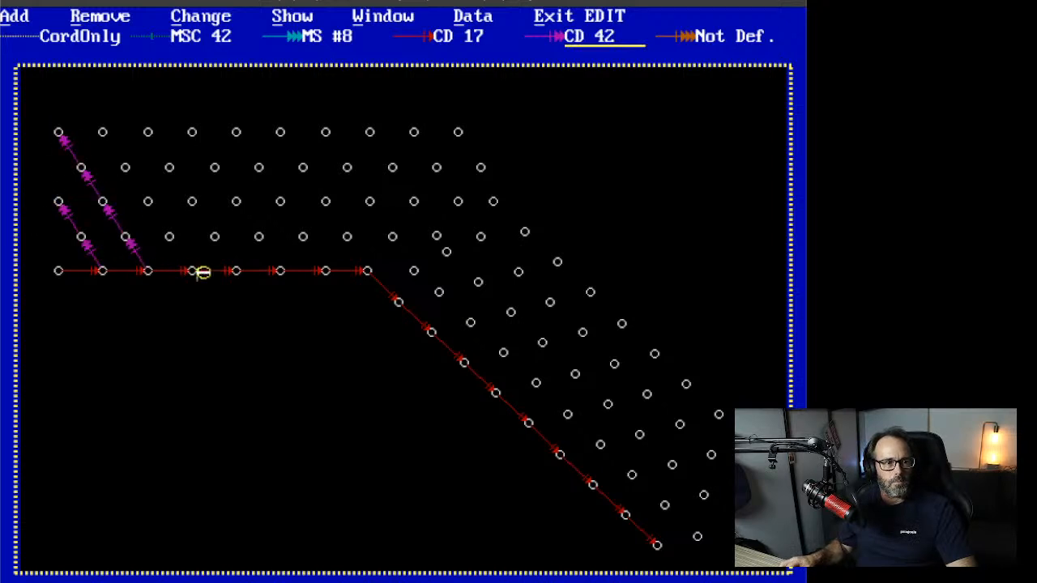
click(104, 134)
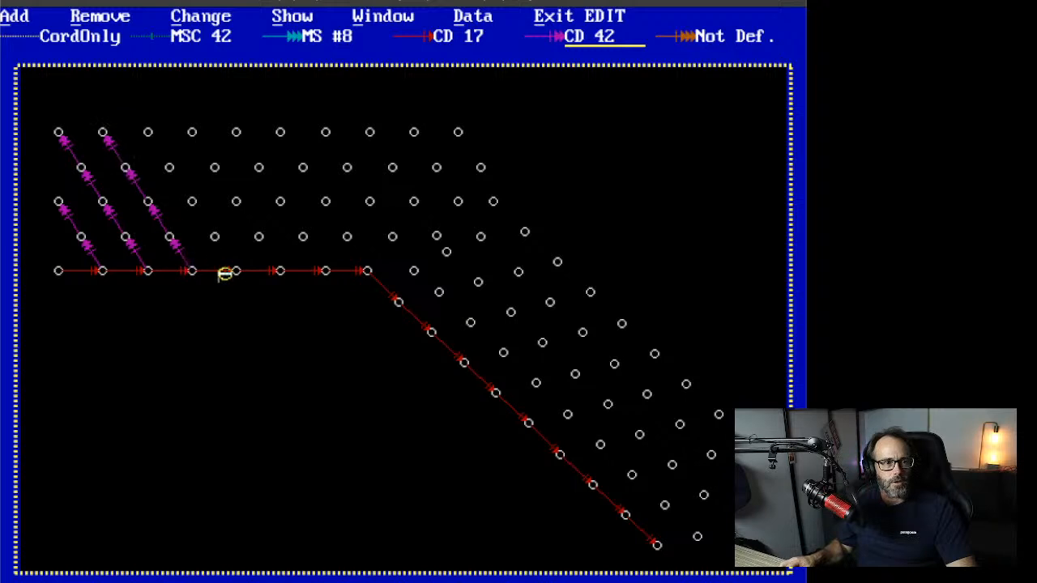
click(148, 132)
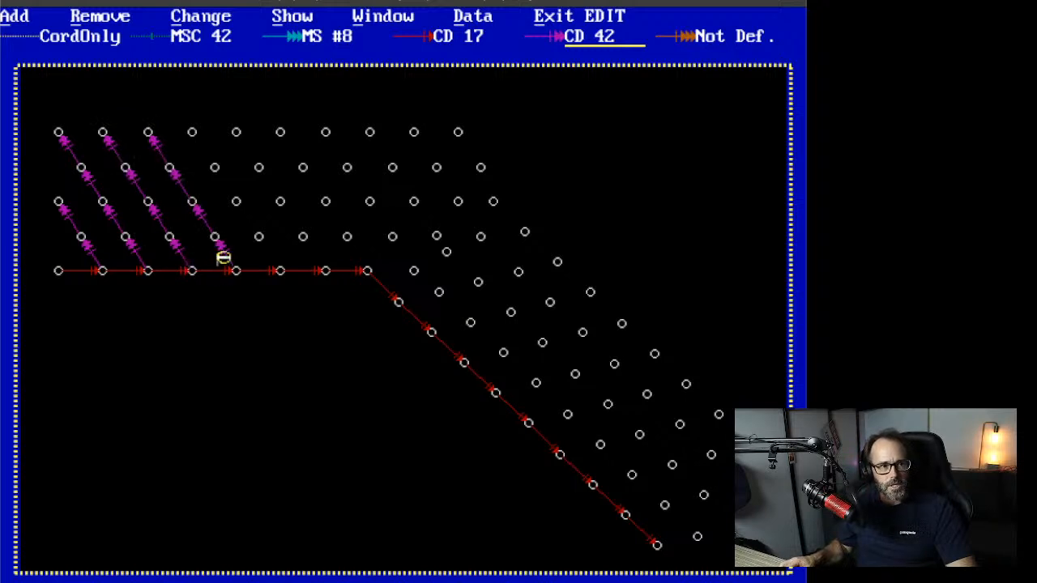
click(192, 132)
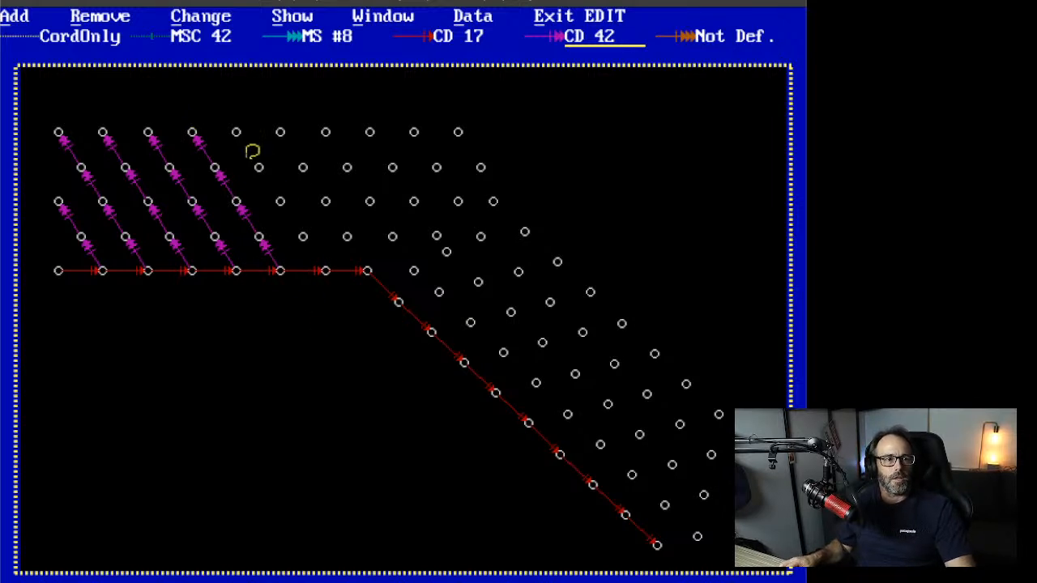
click(236, 132)
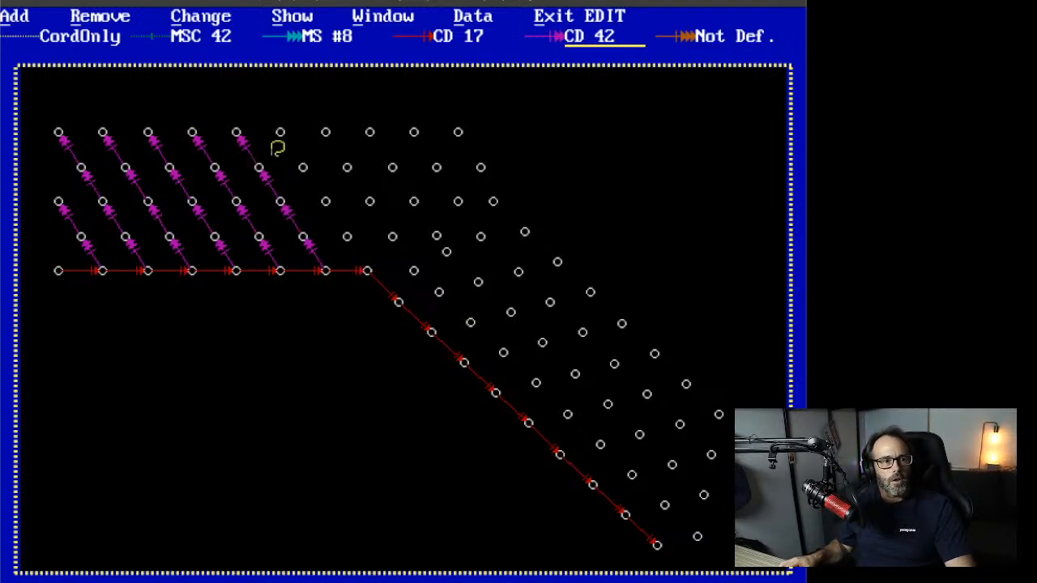
click(282, 134)
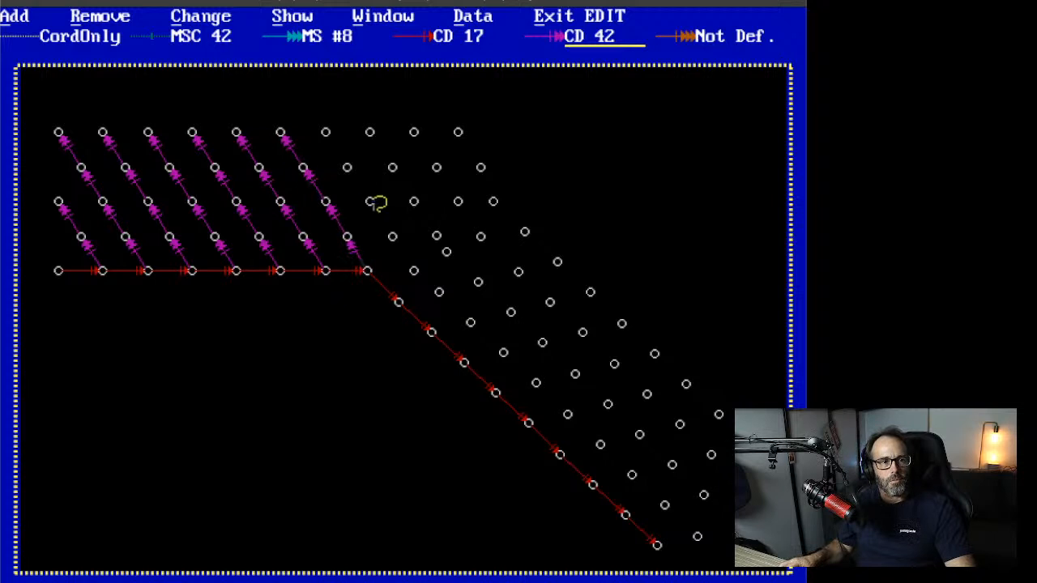
click(327, 132)
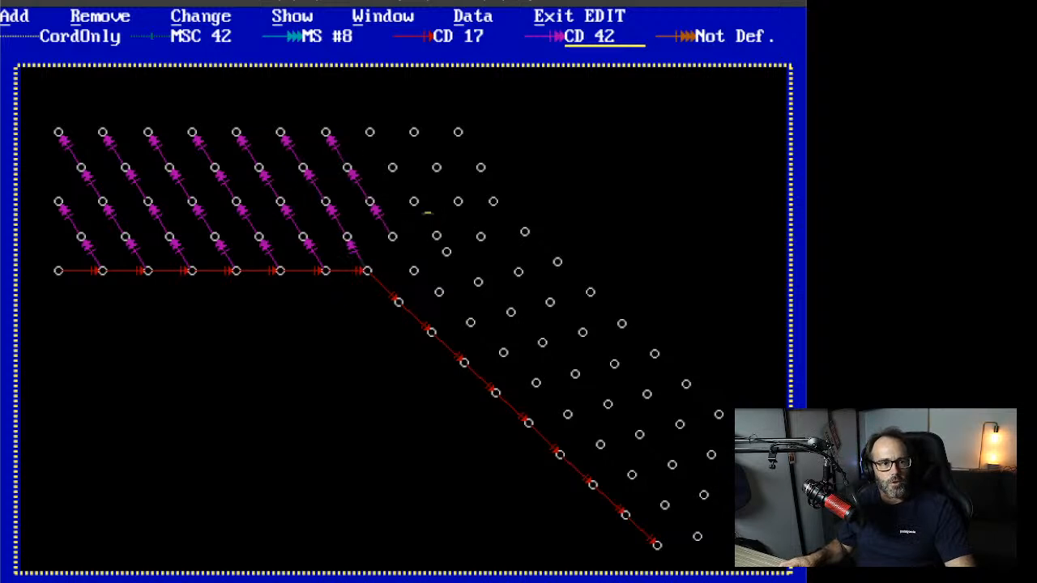
click(370, 130)
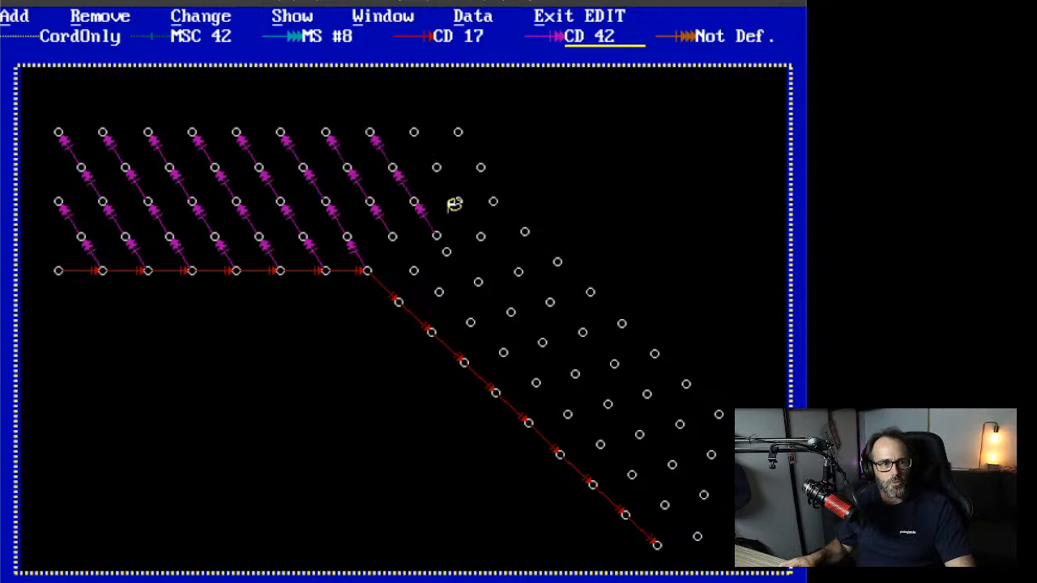
click(411, 133)
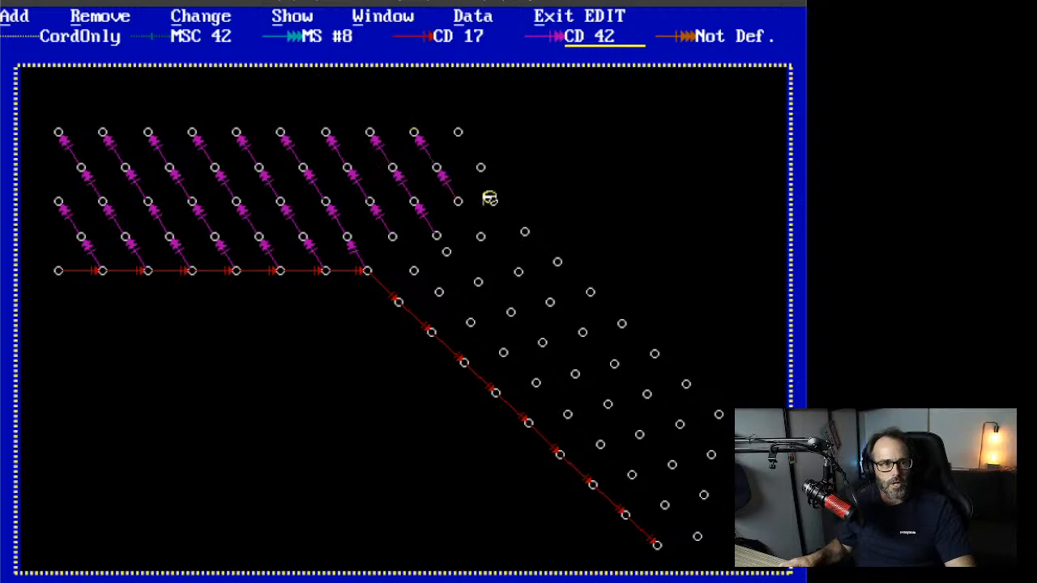
click(458, 132)
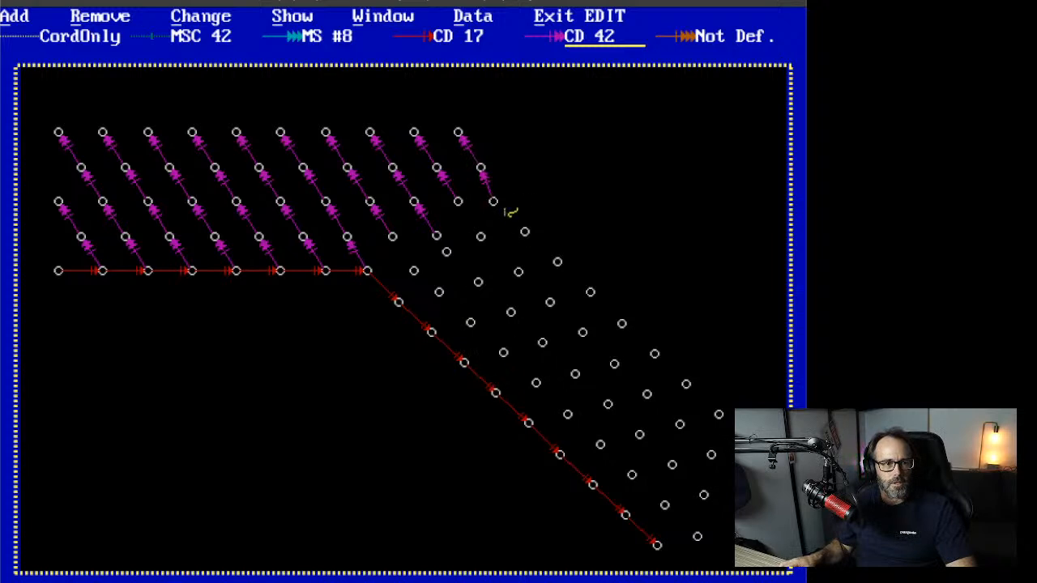
Step: Tie the lower-right block's hole lines and last columns down to the diagonal trunkline with CD 42
click(525, 232)
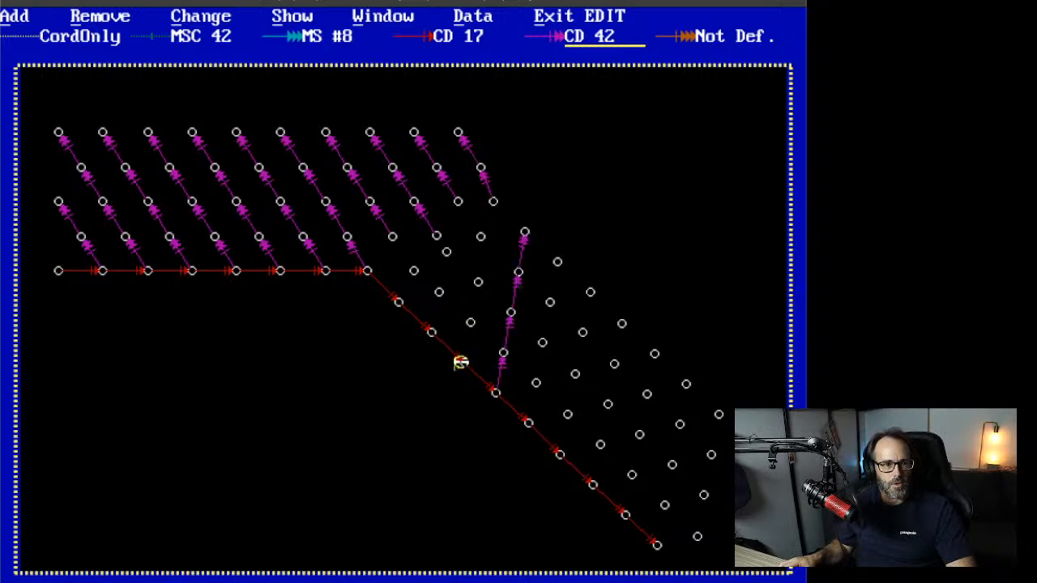
click(481, 236)
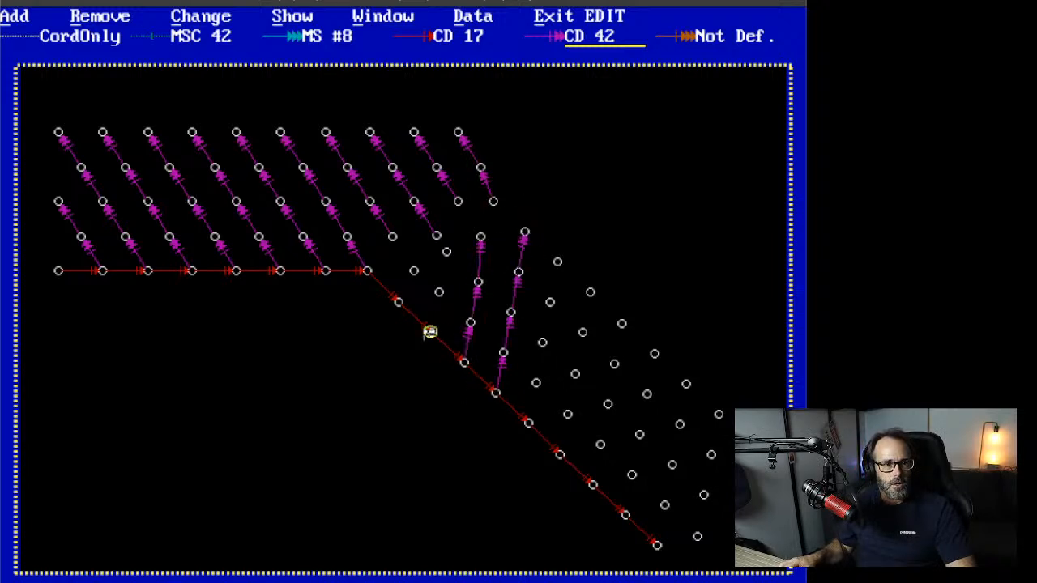
click(438, 291)
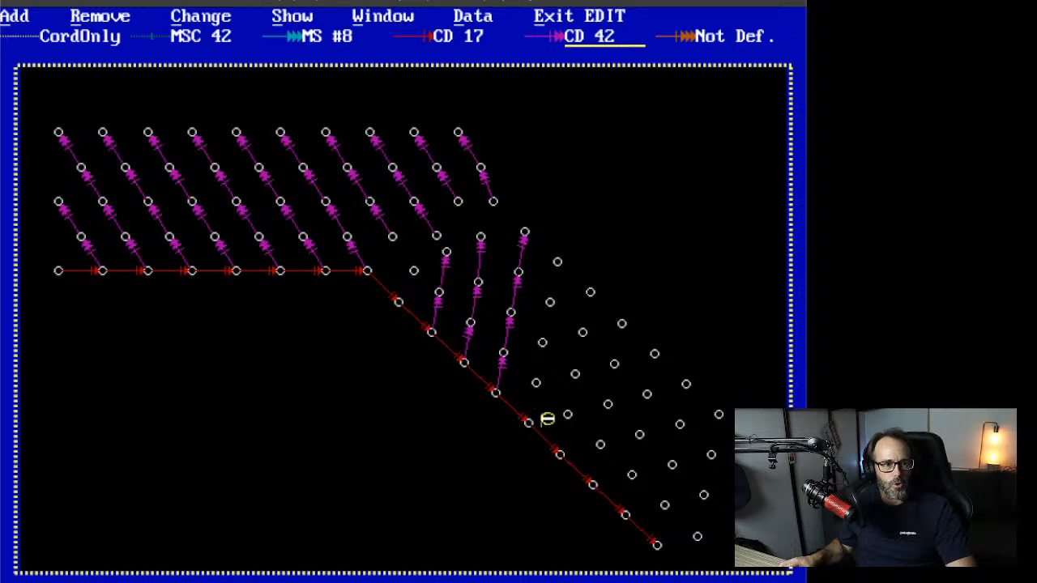
click(557, 261)
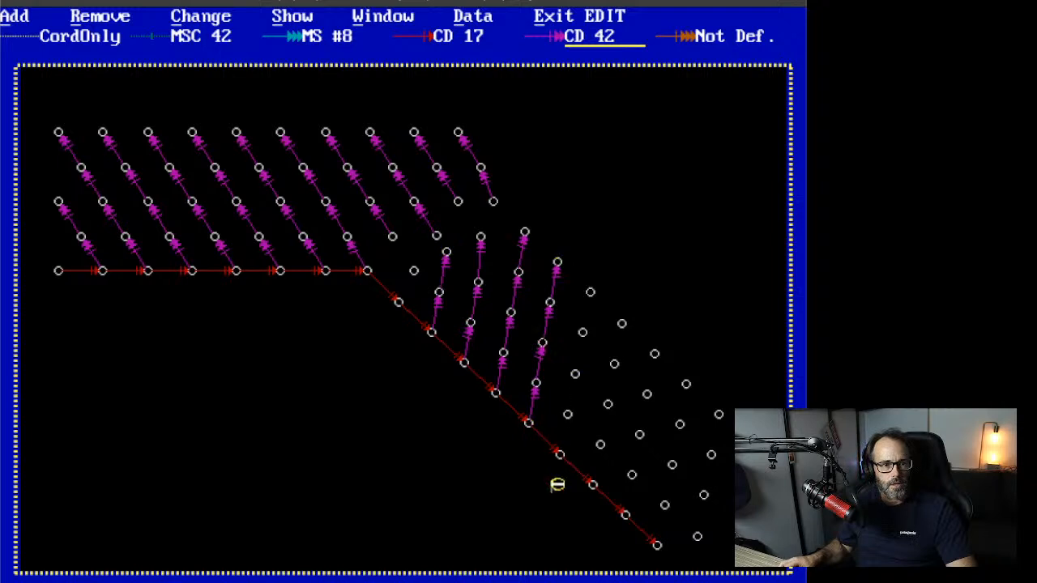
click(590, 292)
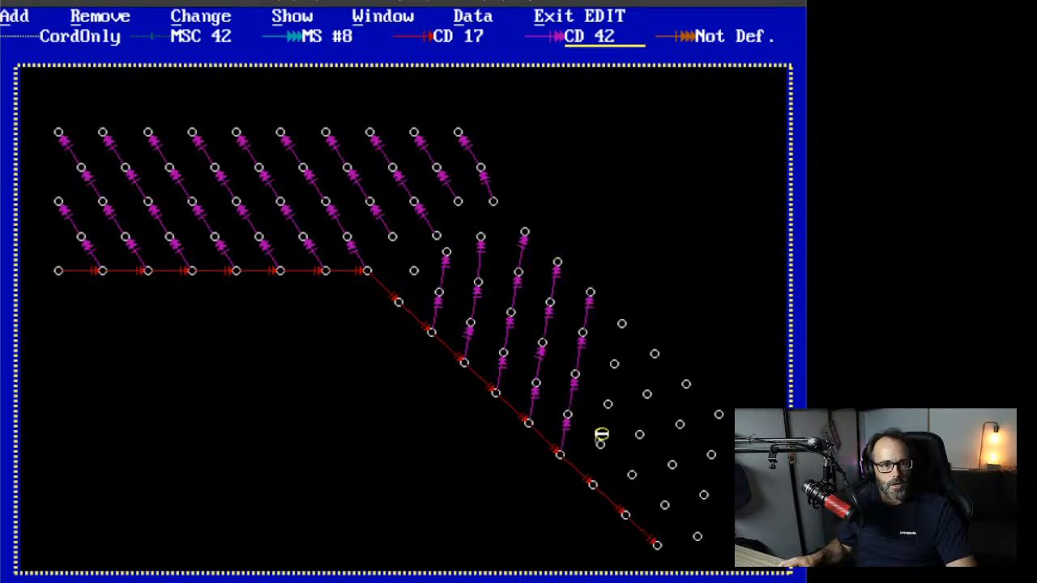
click(621, 323)
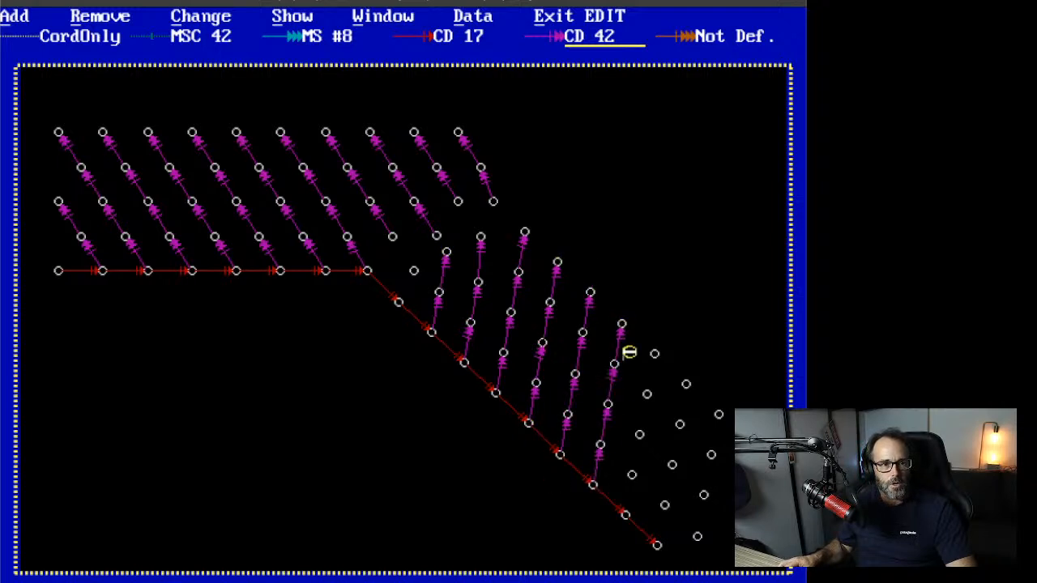
click(655, 354)
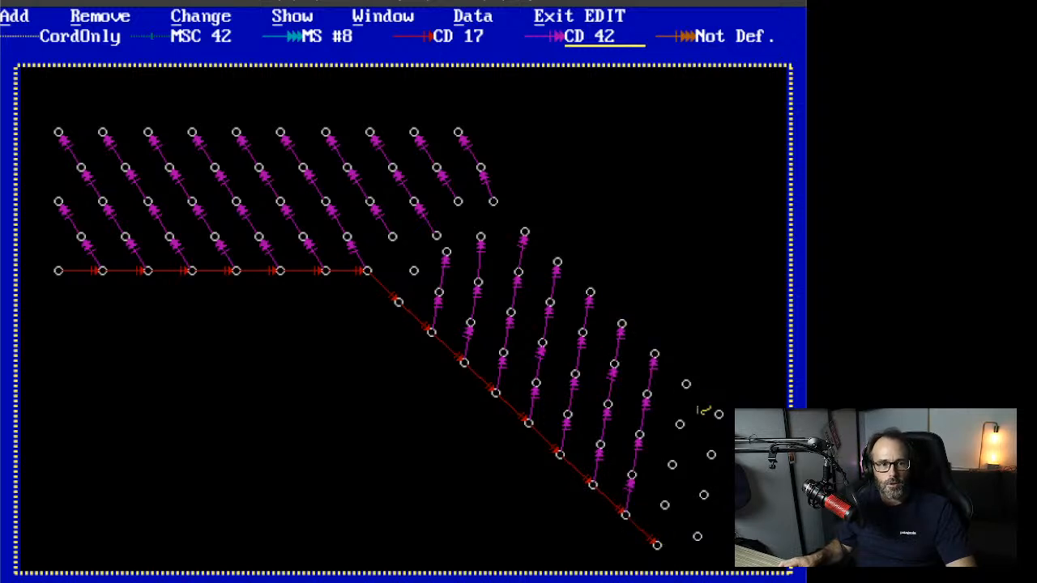
click(686, 384)
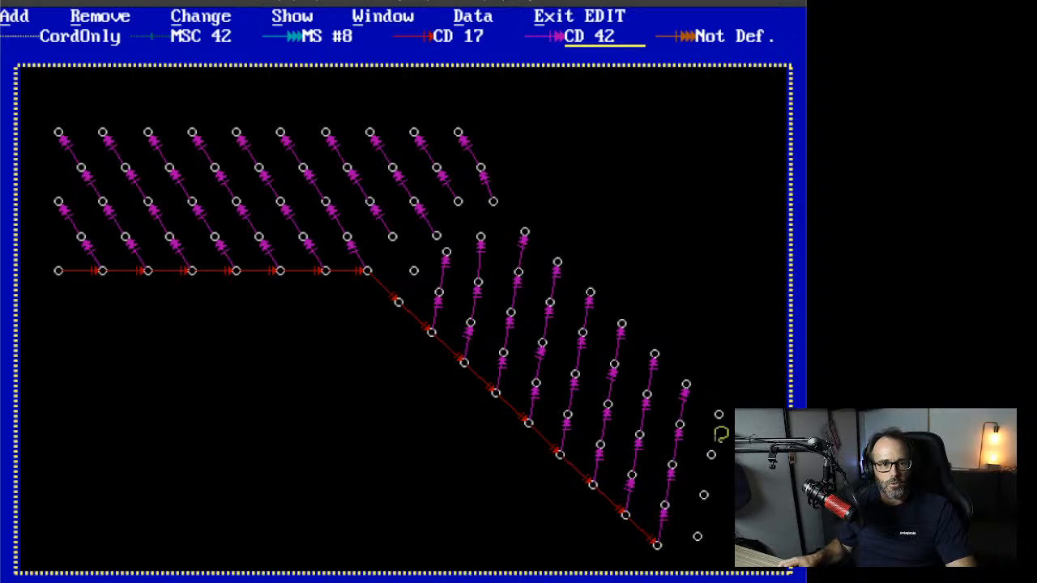
click(715, 414)
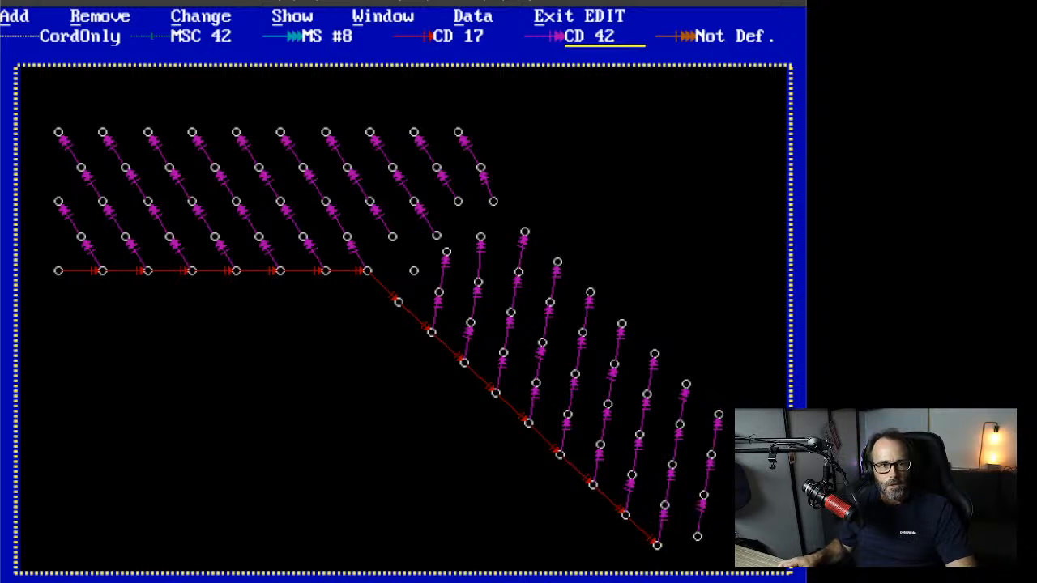
click(460, 37)
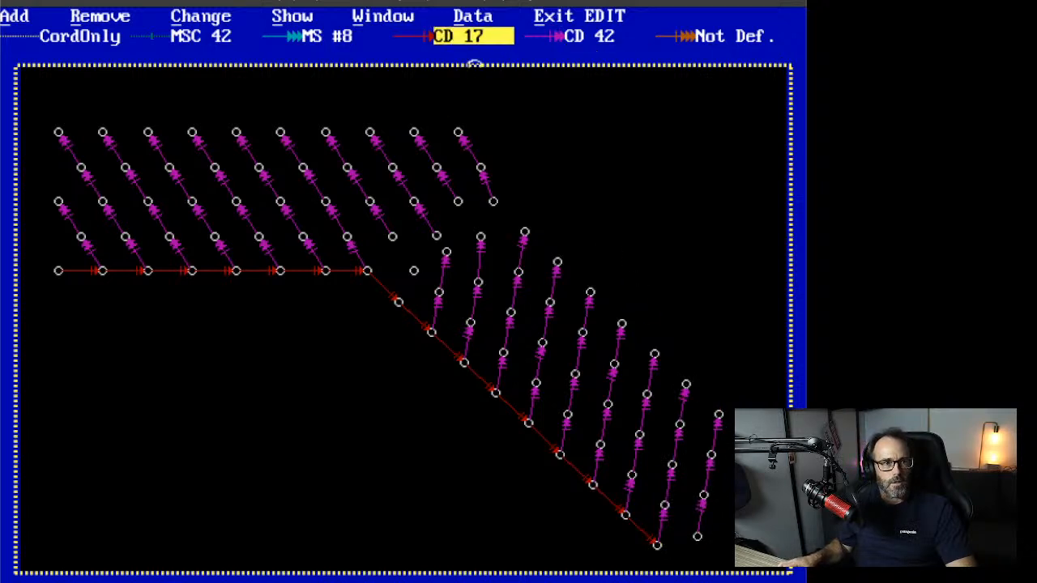
Step: Extend the CD 17 trunkline to the last bottom-right hole and tie the lone bend hole with CD 42
click(658, 541)
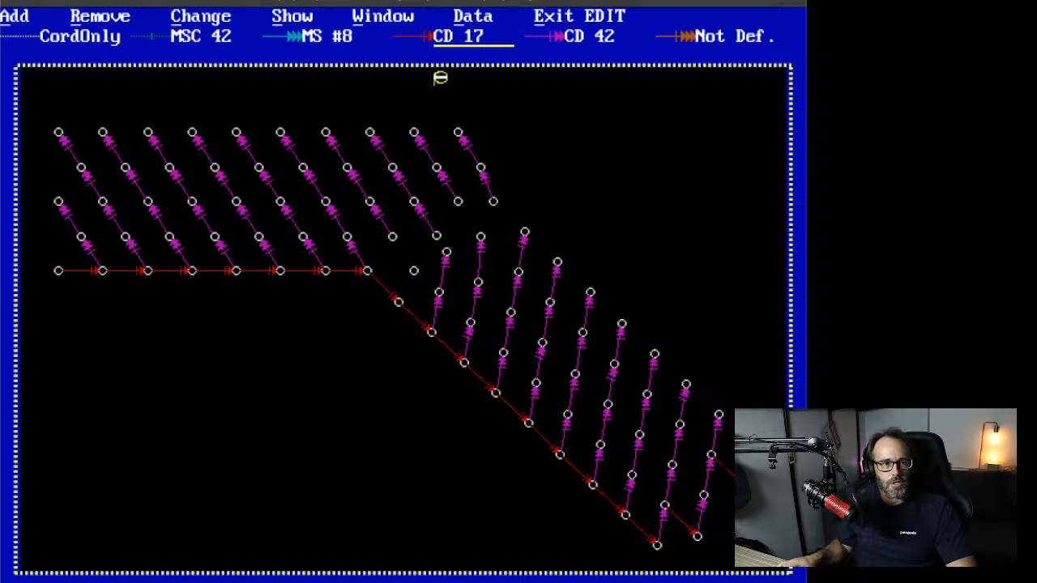
click(606, 37)
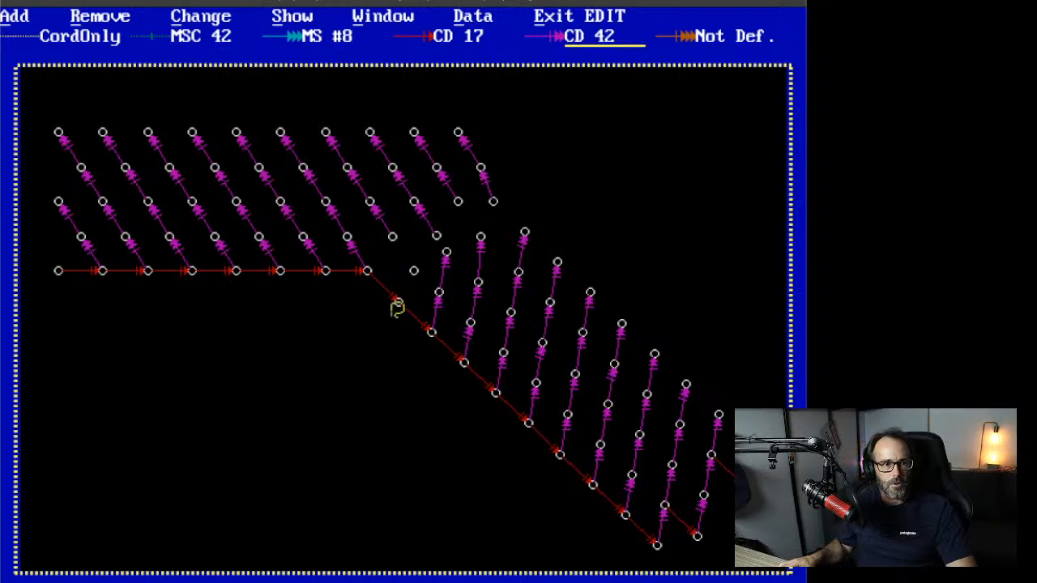
click(397, 302)
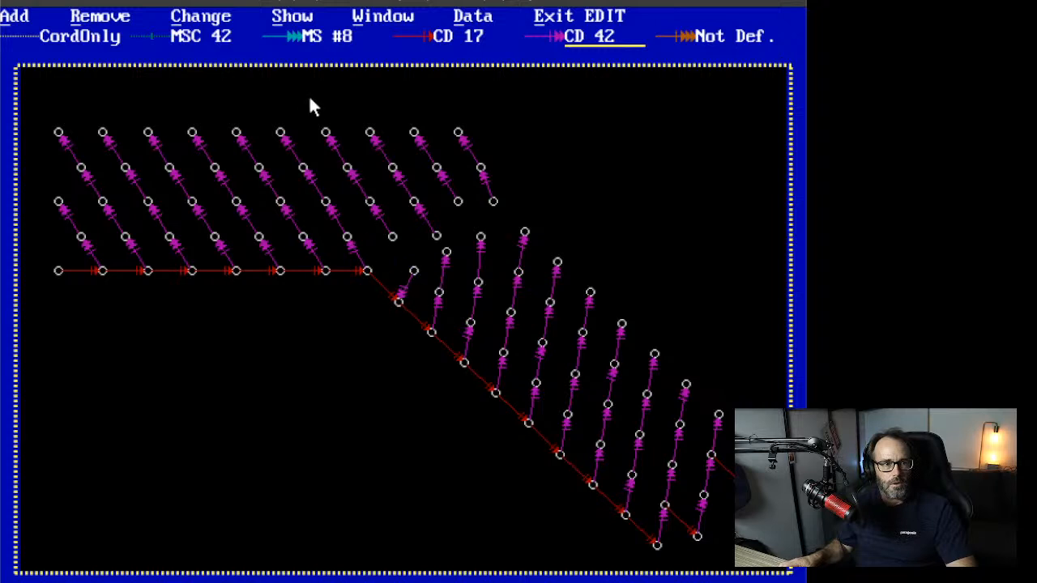
Step: Cancel hole removal and delete the CD 42 tie on the lone hole near the trunkline bend
click(99, 16)
click(115, 64)
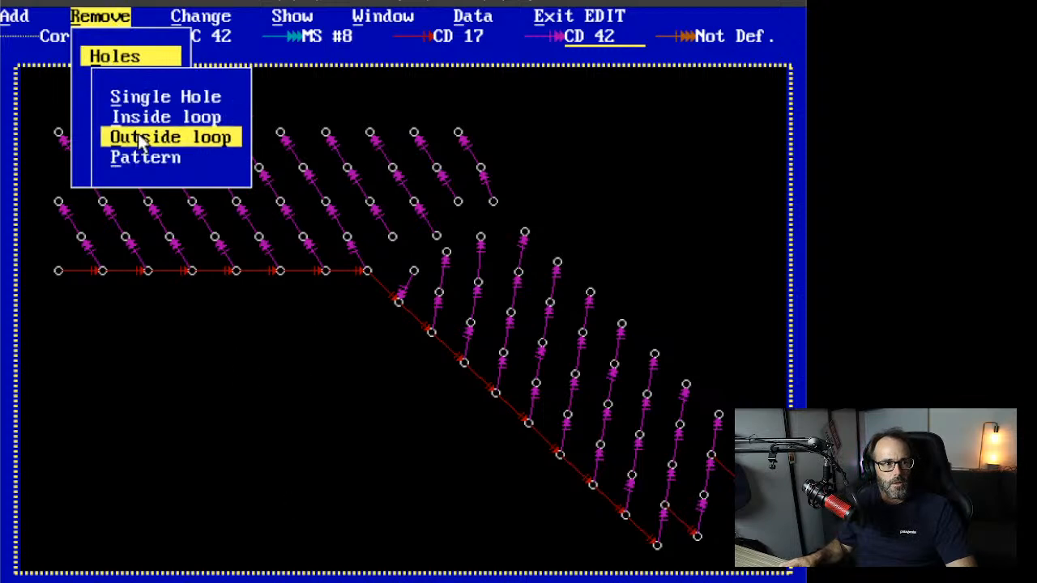
click(156, 96)
right_click(121, 25)
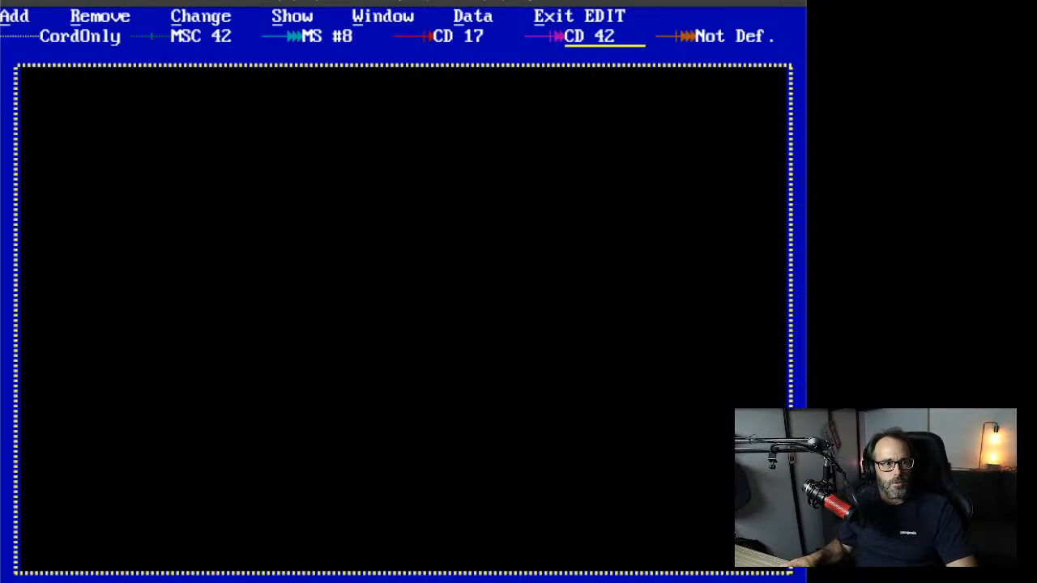
click(100, 16)
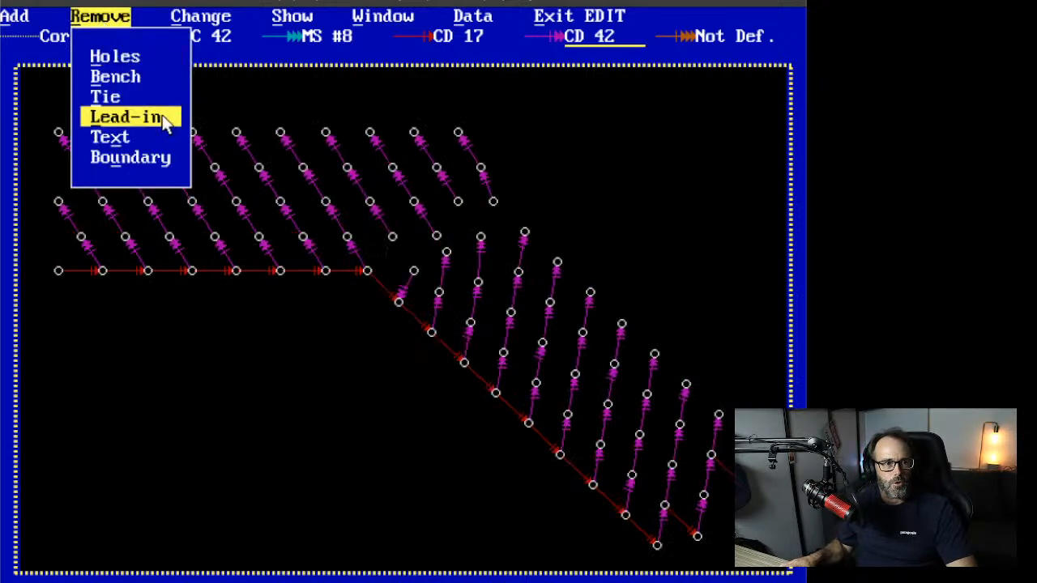
click(105, 97)
click(231, 166)
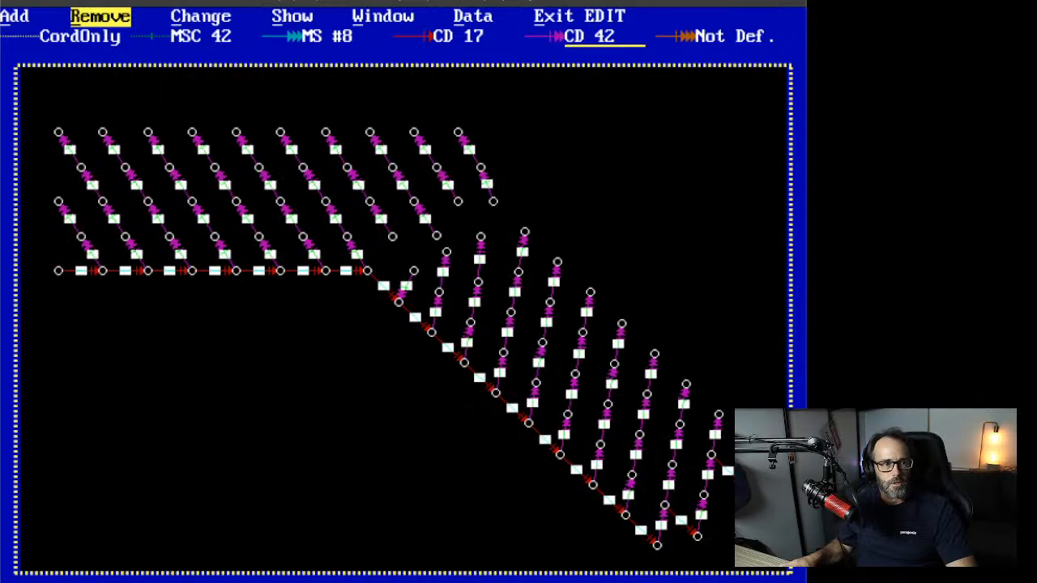
click(407, 285)
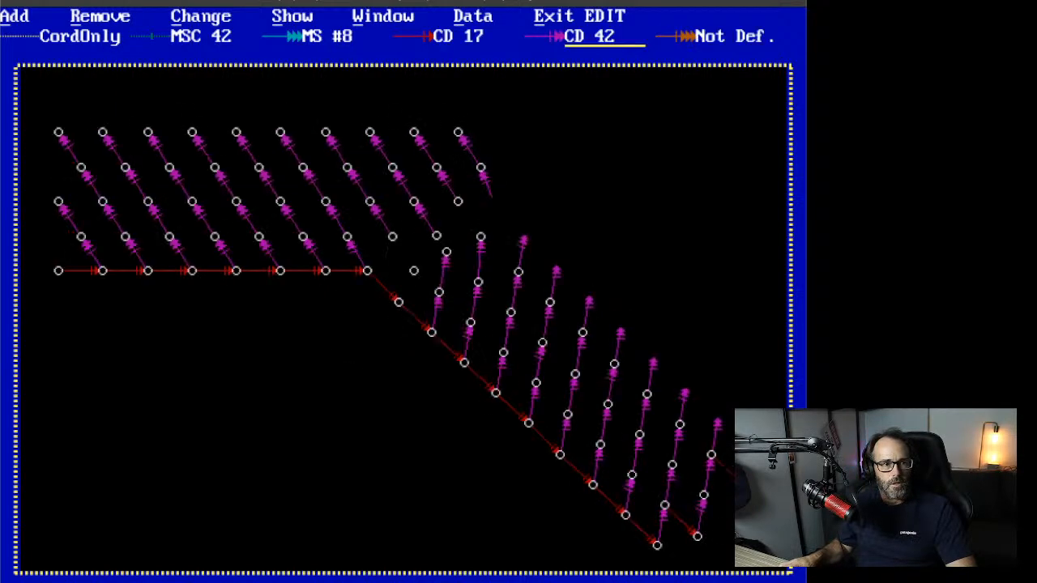
right_click(349, 394)
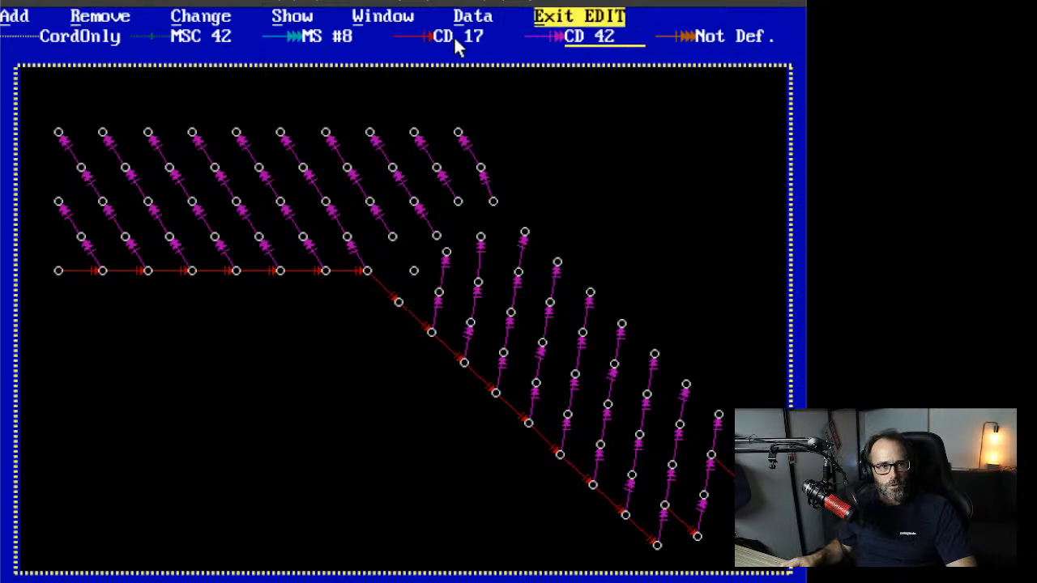
Step: Draw a lead-in connector in the third row, then delete the two unwanted third-row connectors
click(17, 18)
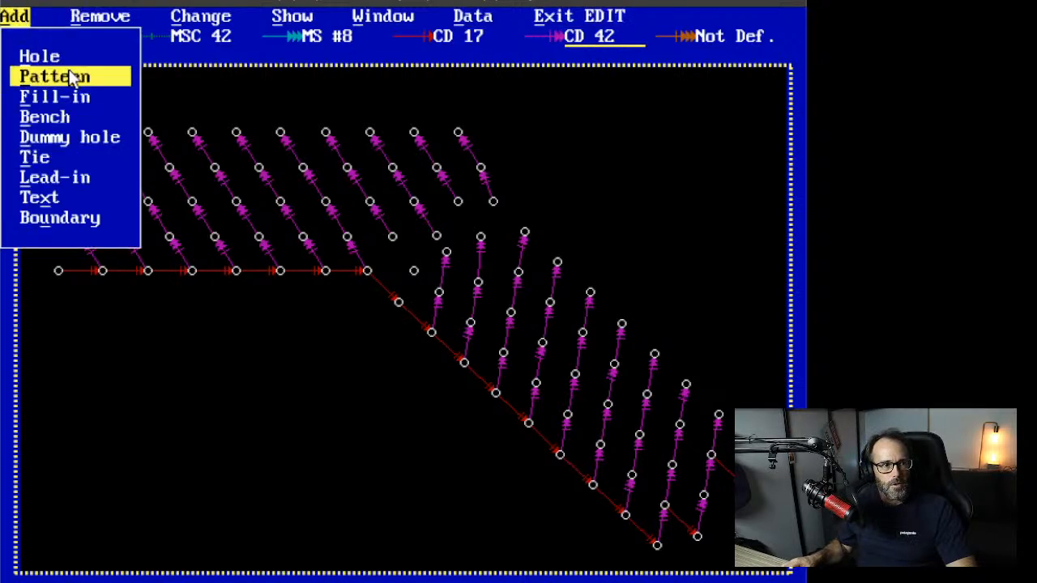
click(58, 178)
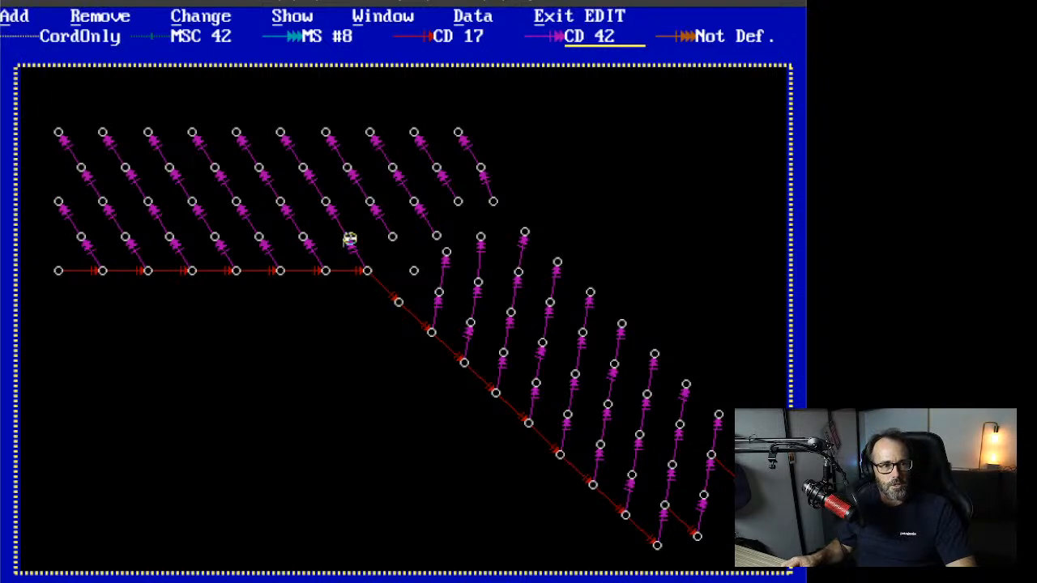
click(437, 236)
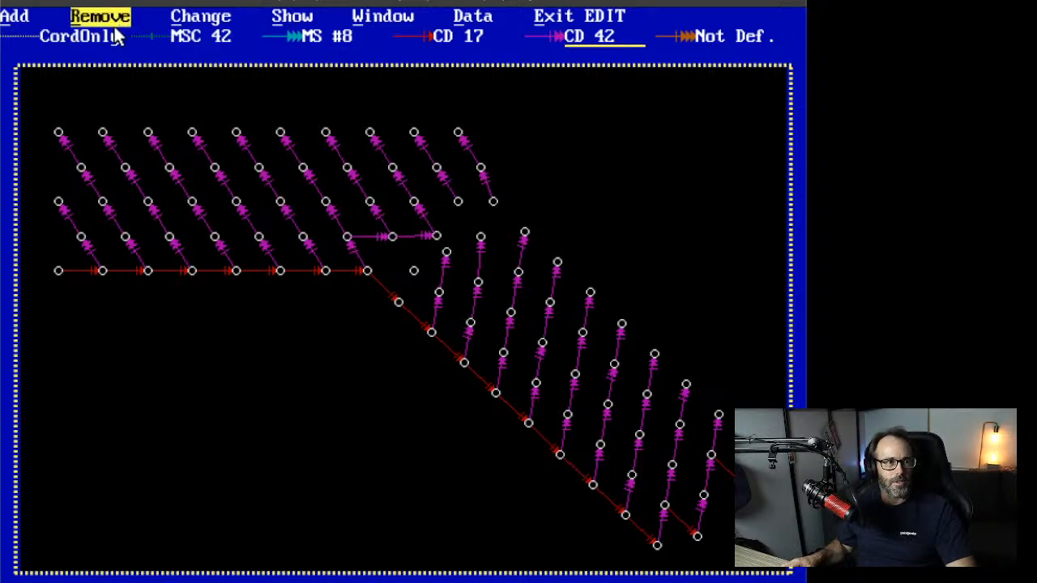
click(104, 17)
click(123, 99)
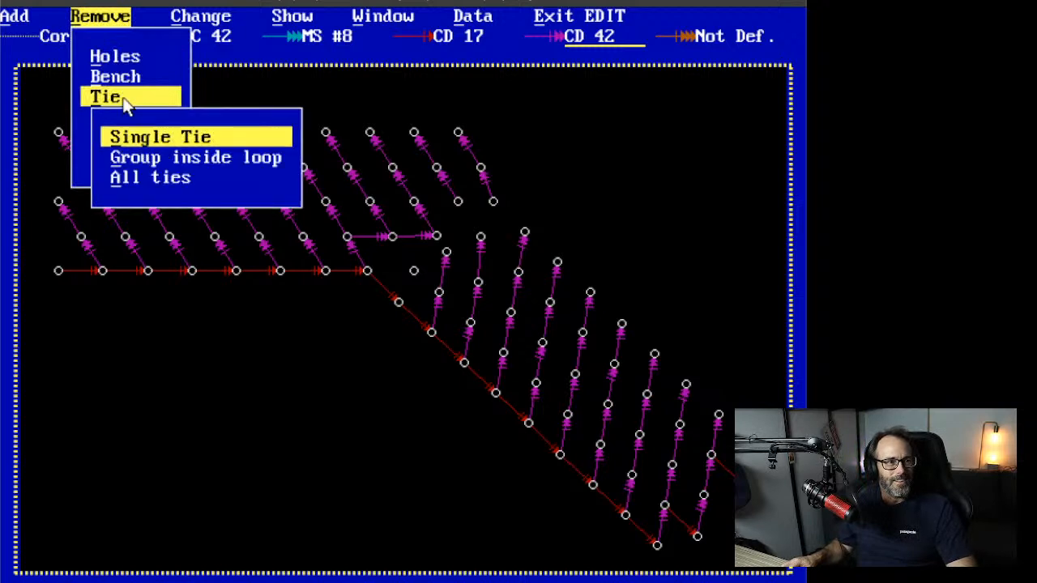
click(143, 138)
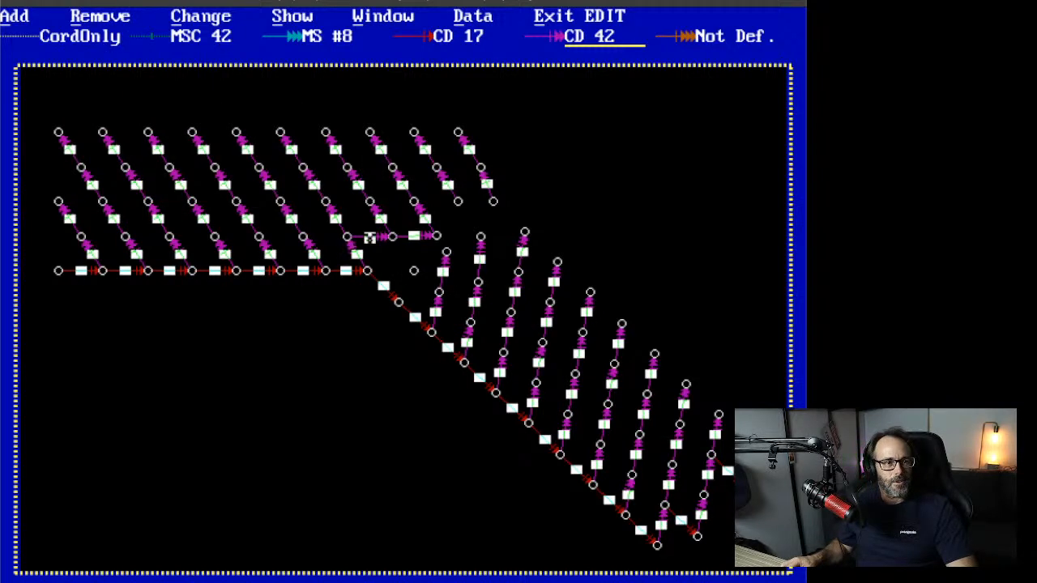
click(369, 238)
click(413, 236)
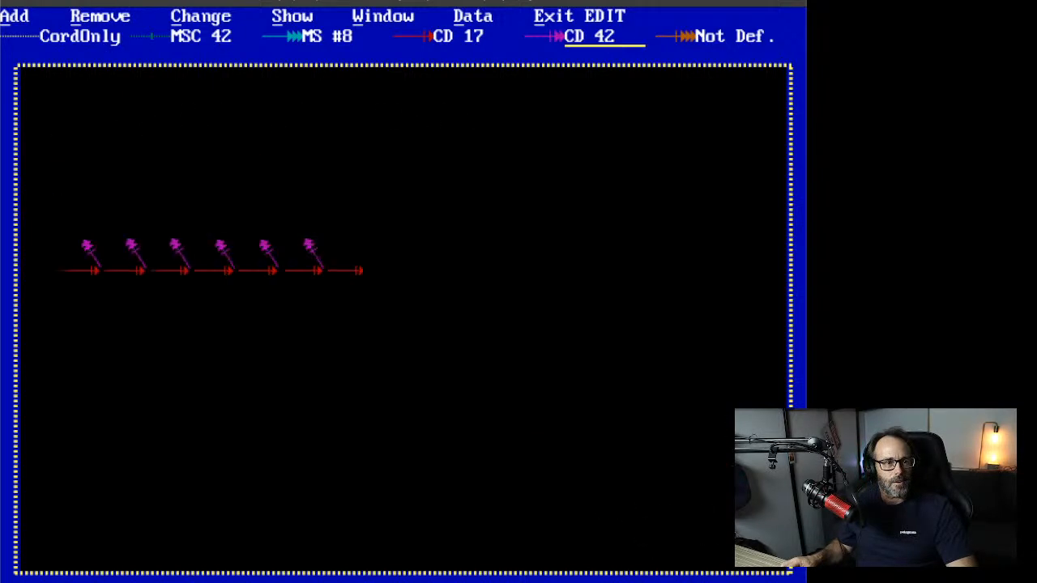
right_click(283, 390)
click(118, 16)
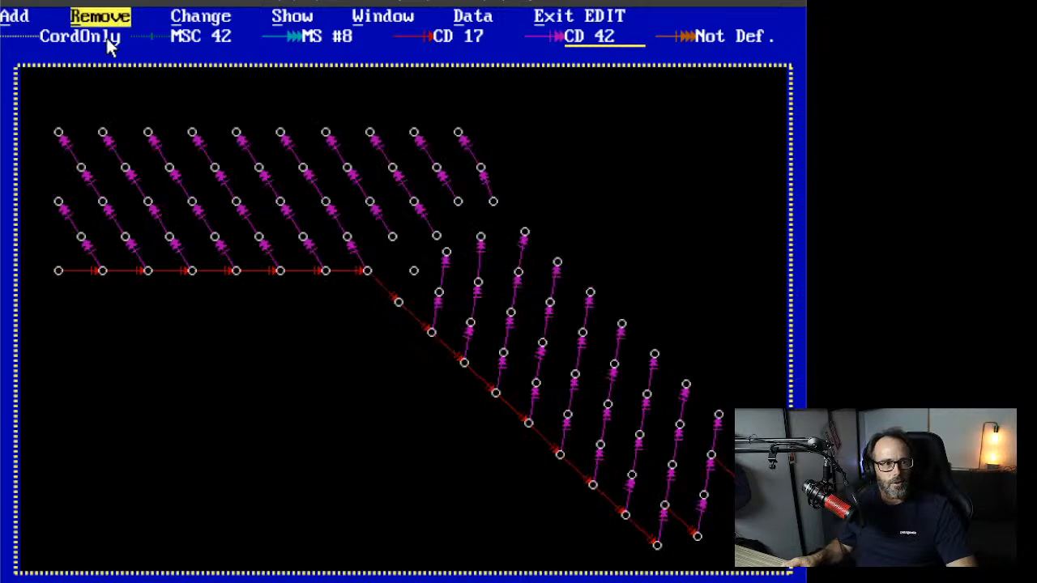
Step: Tie third-row and second-row hole pairs with CD 17, and the lone bend hole with CD 42
click(19, 15)
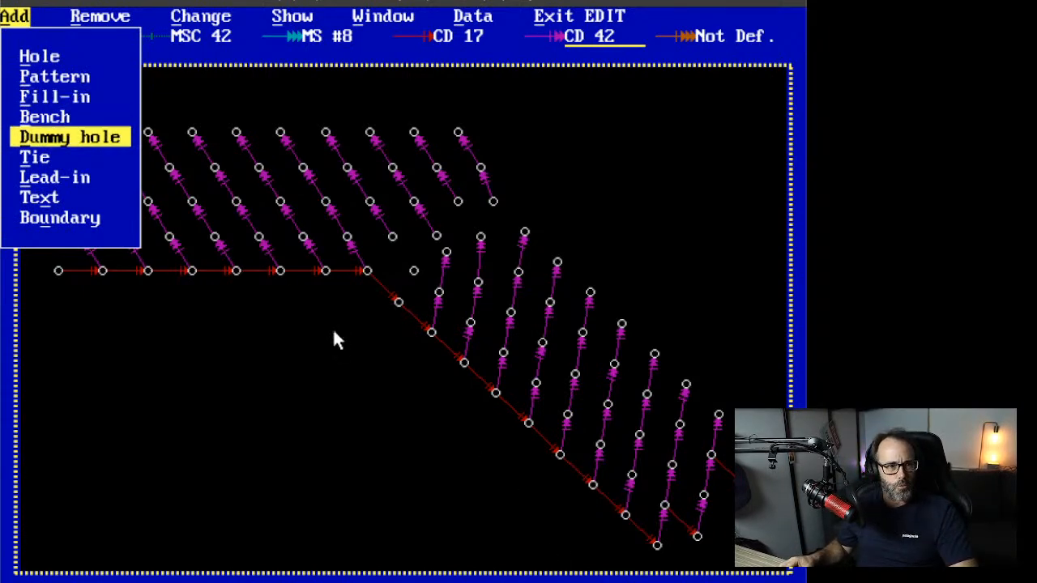
click(92, 160)
click(441, 36)
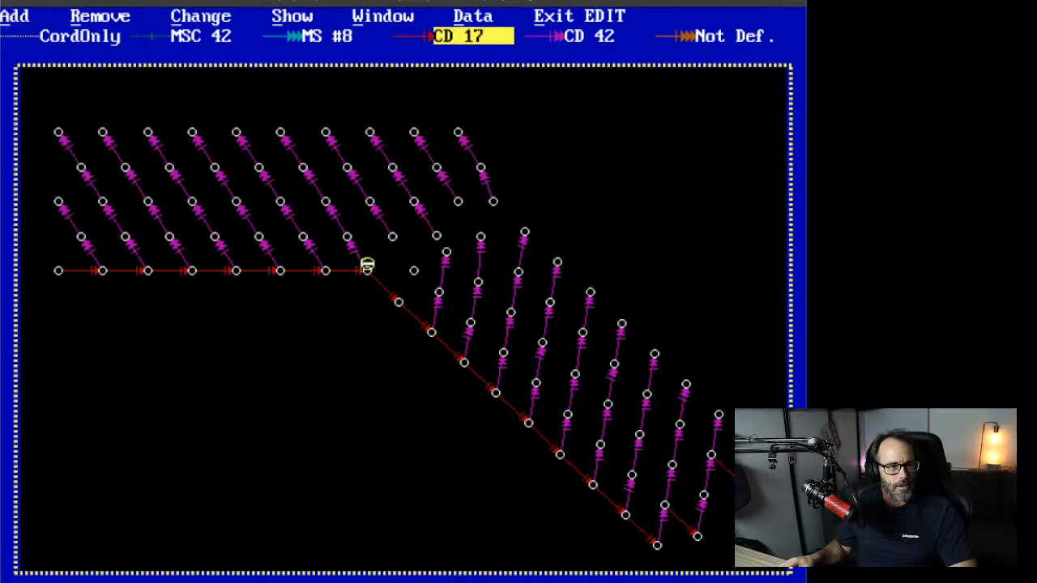
click(437, 236)
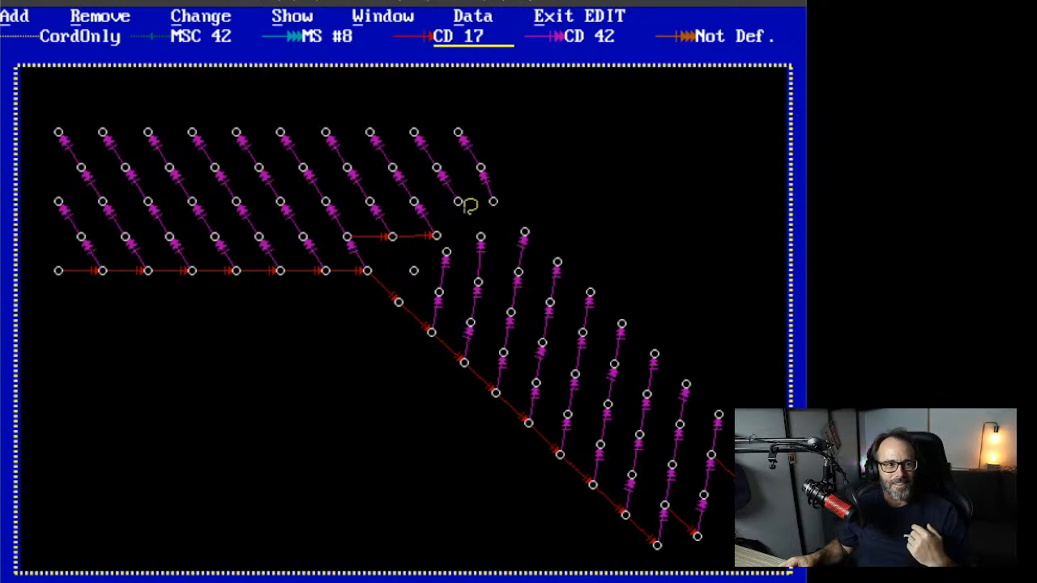
click(495, 201)
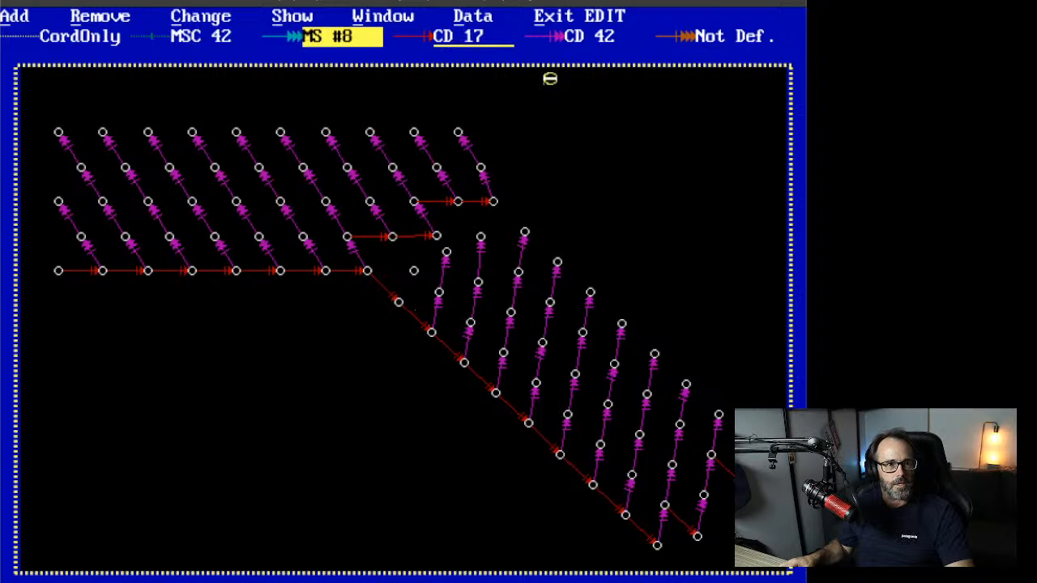
click(578, 35)
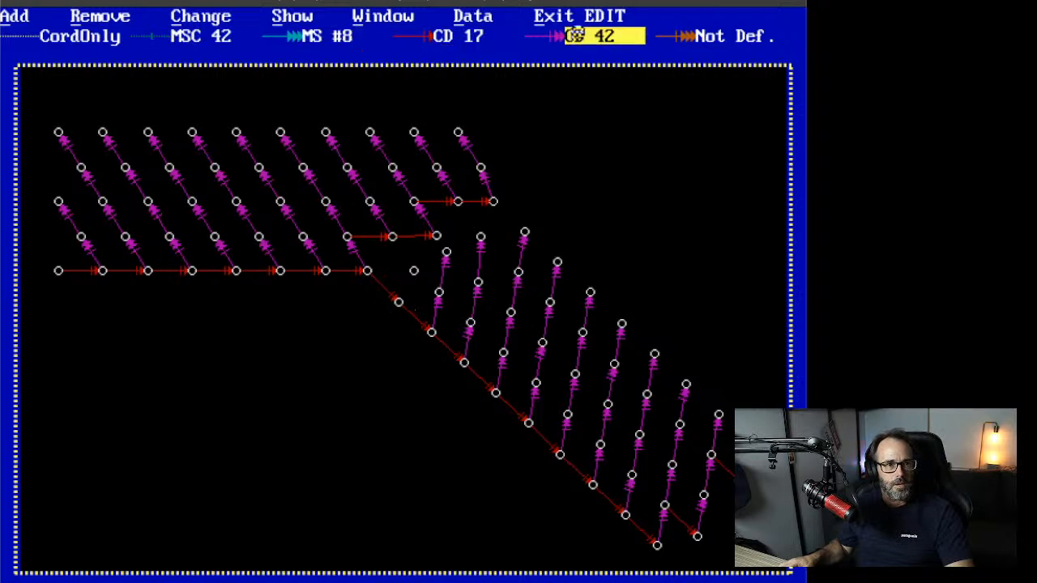
click(399, 303)
click(414, 271)
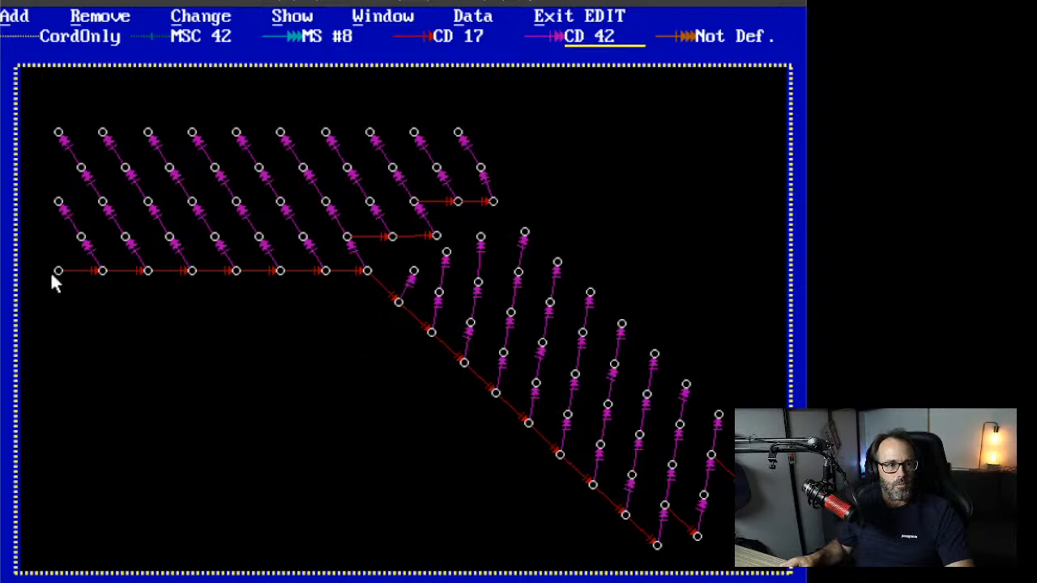
Step: Place initiation point 1 on the leftmost front-row hole where the CD 17 trunkline starts
click(15, 16)
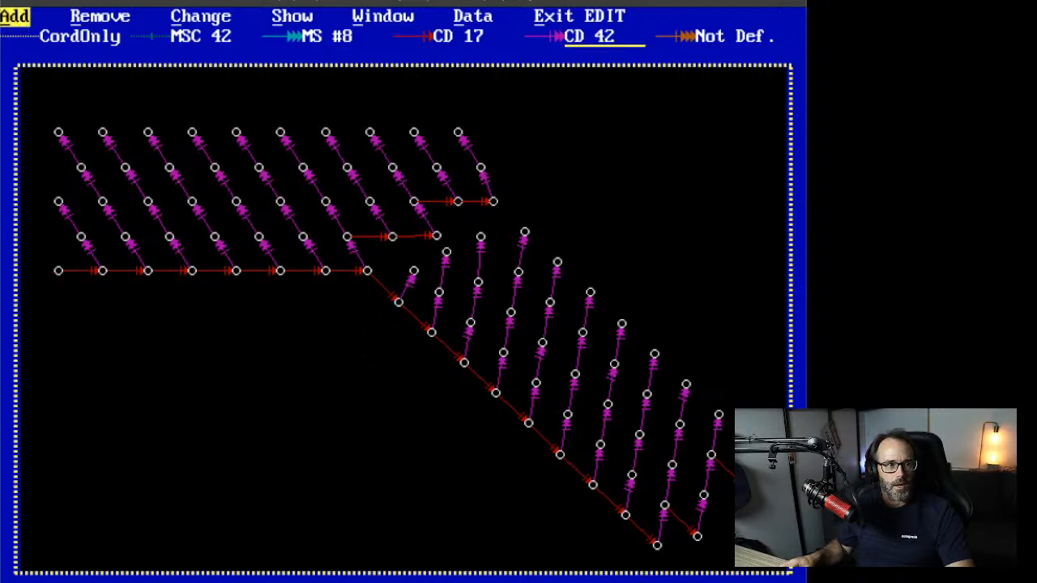
click(34, 157)
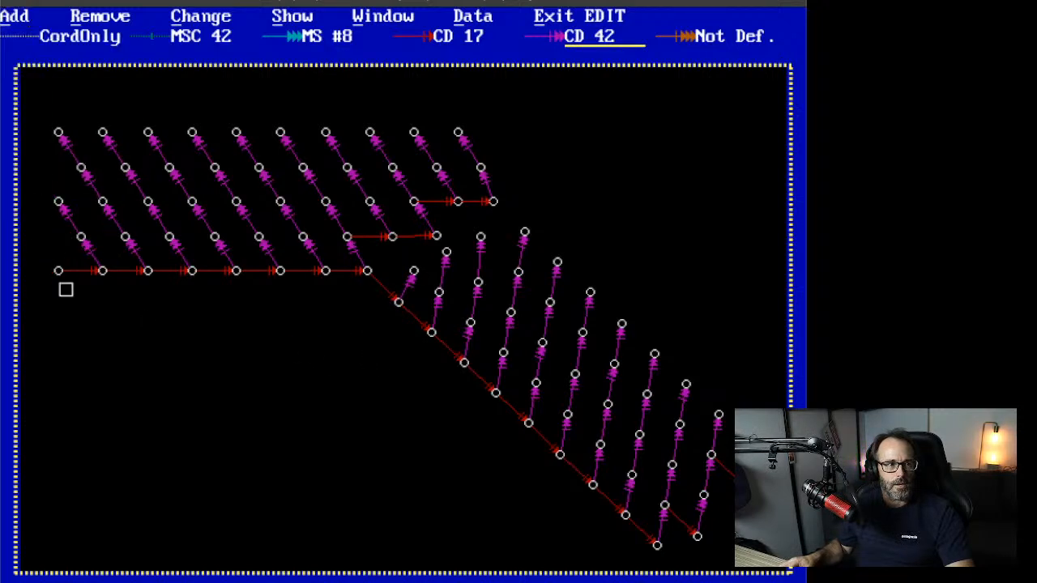
click(58, 271)
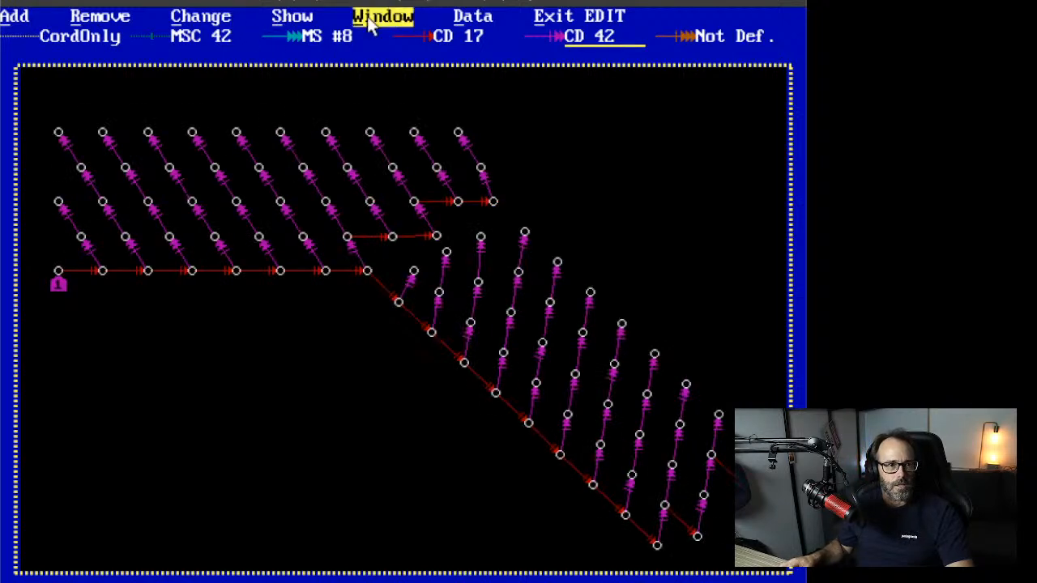
click(291, 16)
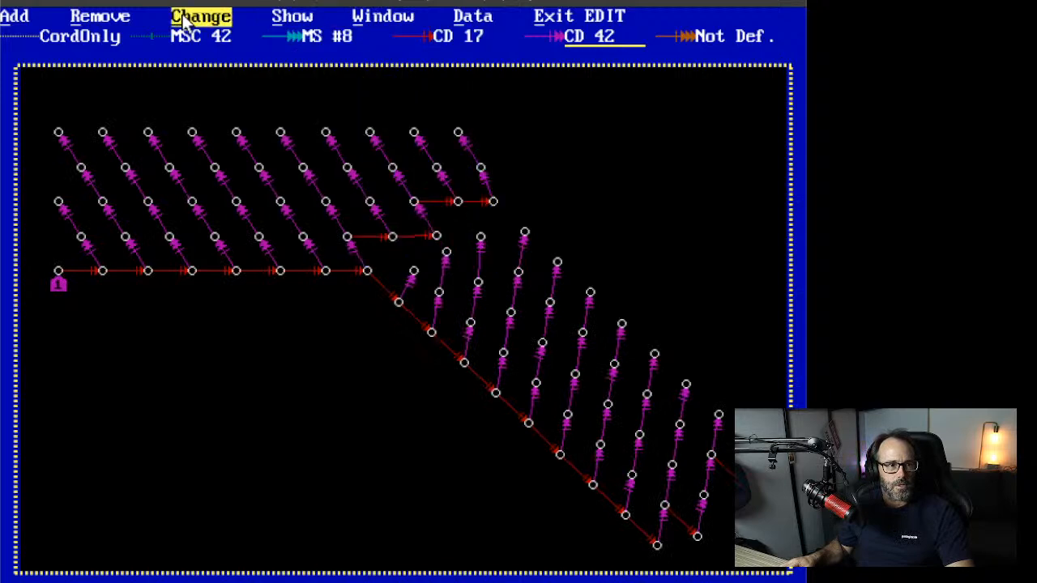
click(300, 17)
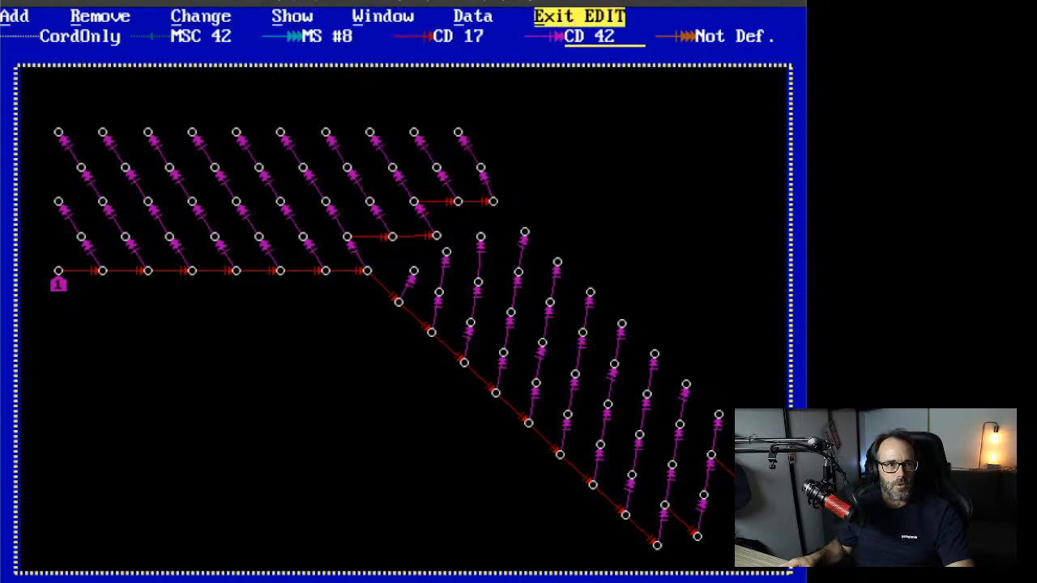
Step: Exit EDIT, draw the angle-of-initiation contours, review the yellow lines, then return to Edit
click(578, 16)
click(230, 17)
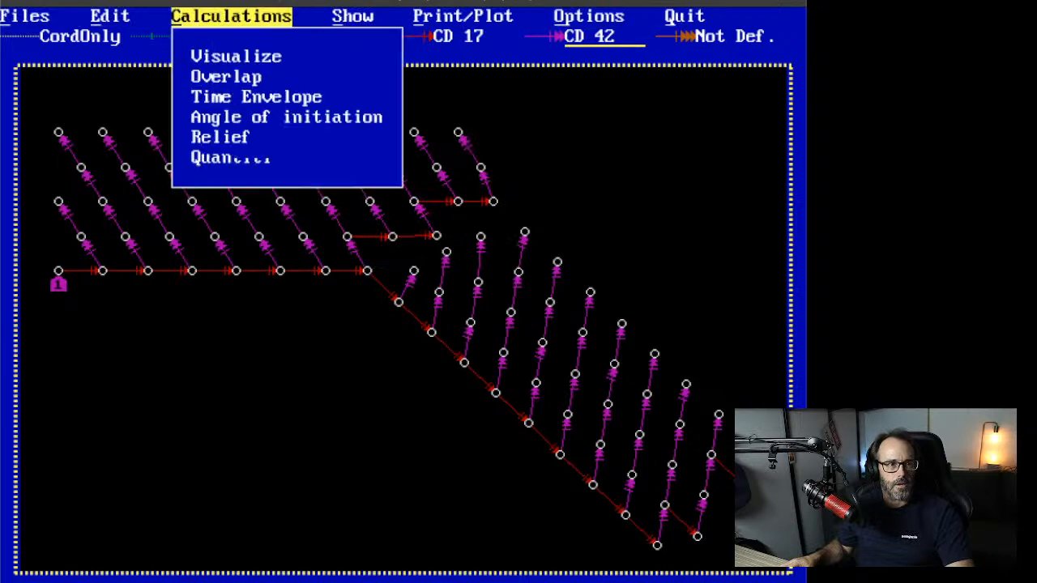
click(251, 118)
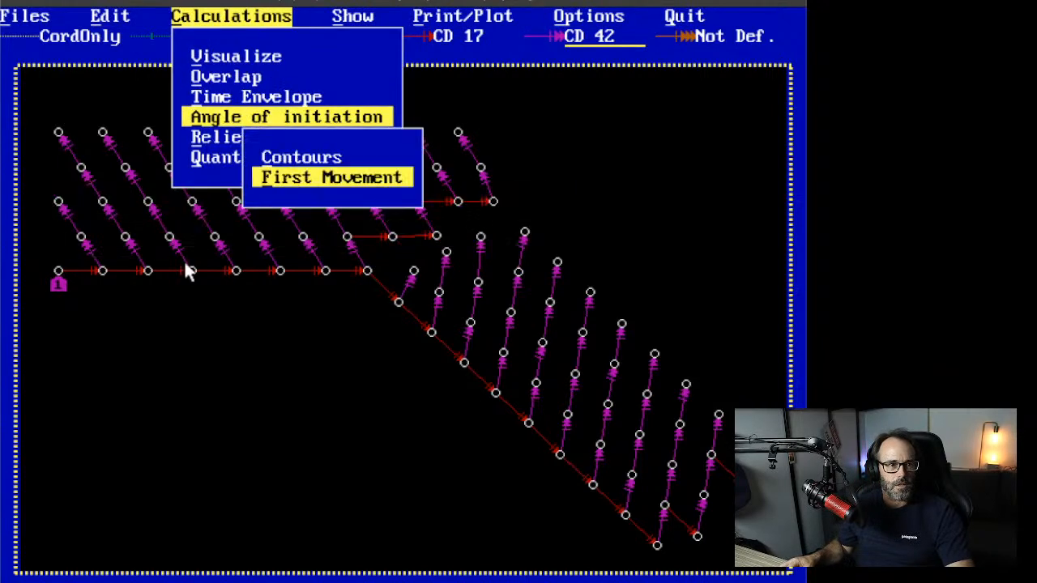
click(324, 163)
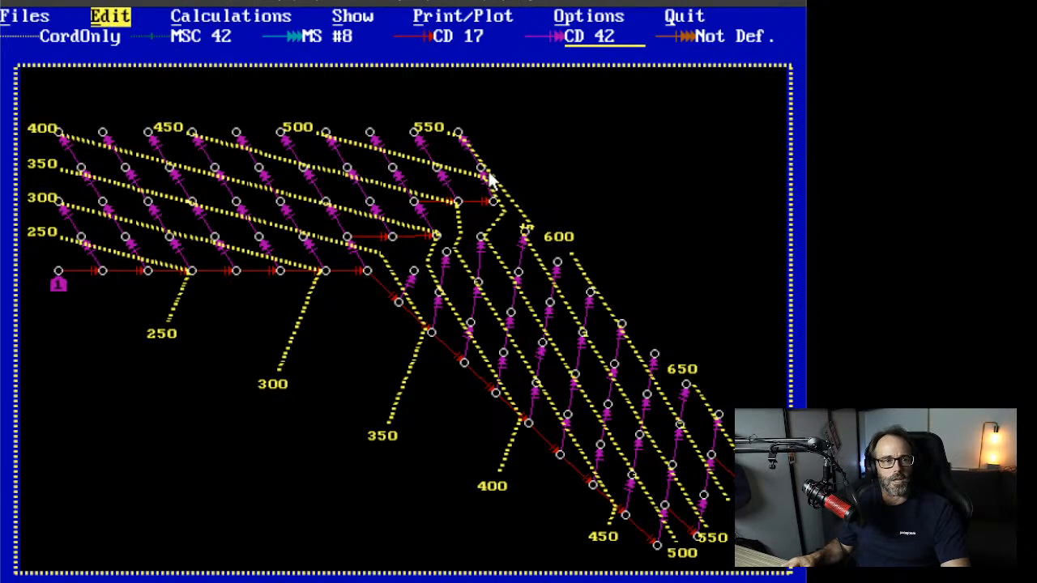
click(122, 16)
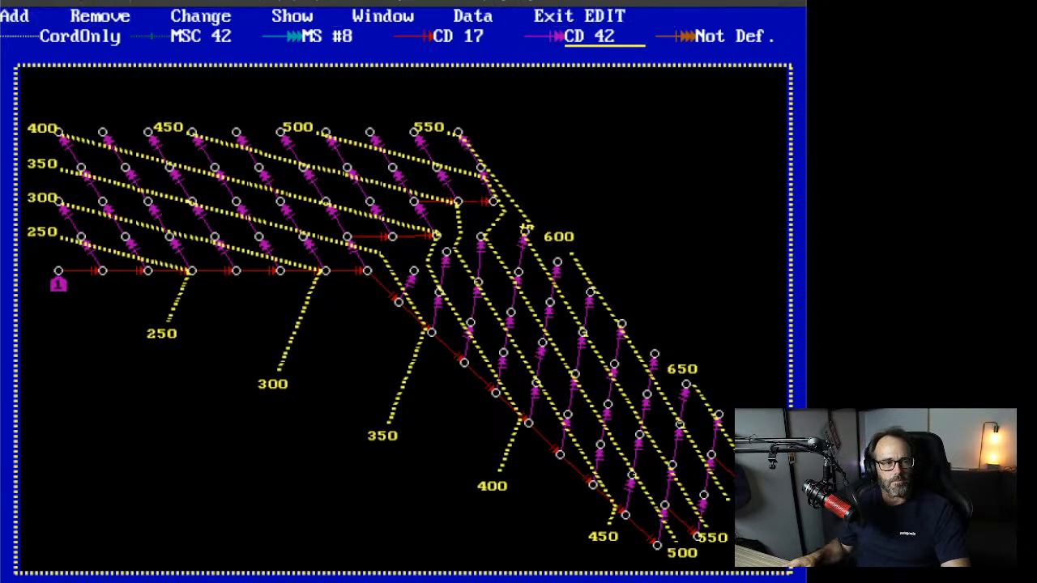
Step: Add two magenta CD 42 ties on the inner rows near the bend, replacing the CD 17 ties, and exit editing
click(16, 21)
click(49, 158)
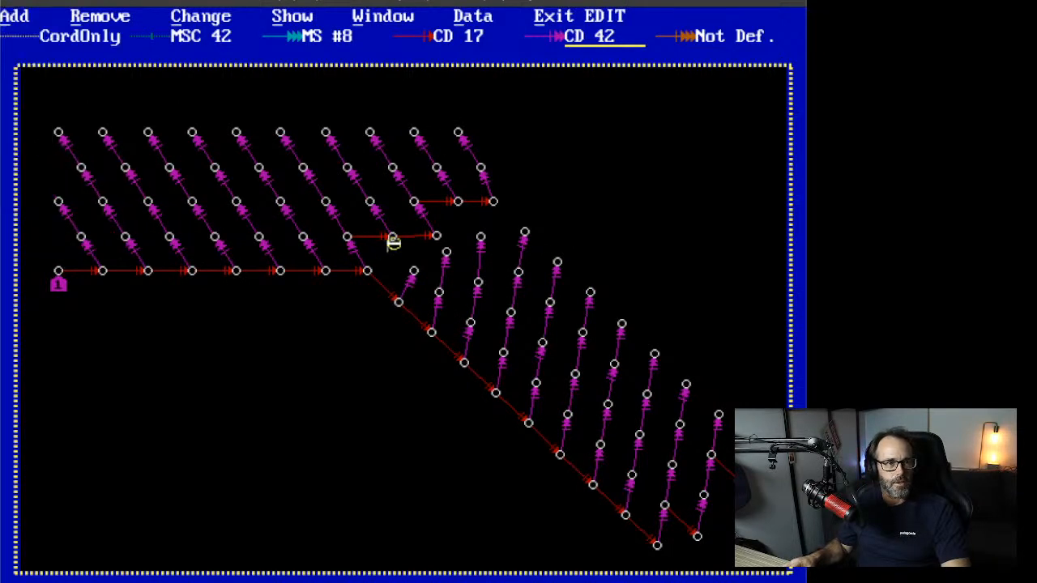
click(584, 39)
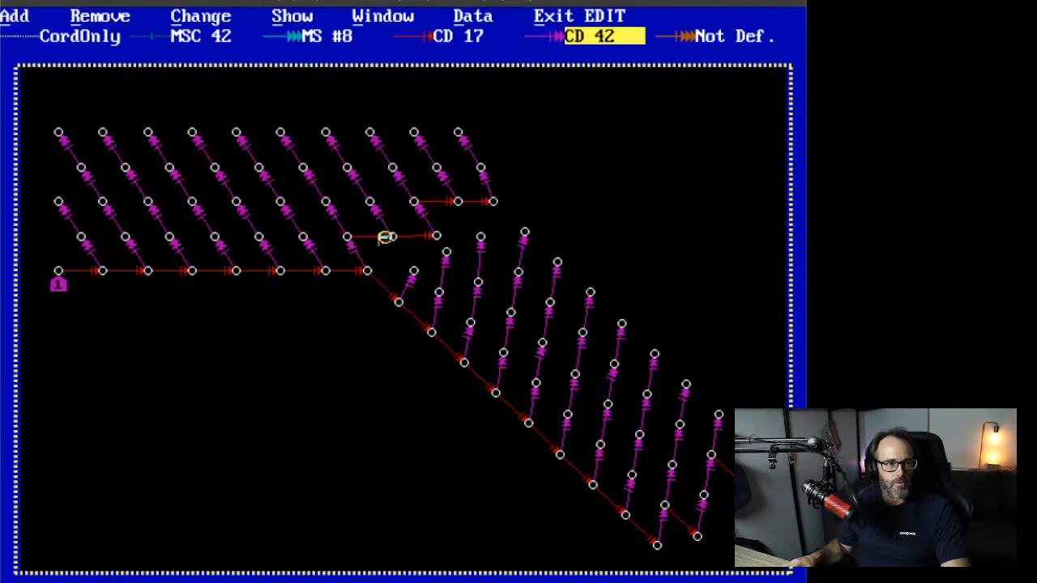
click(393, 238)
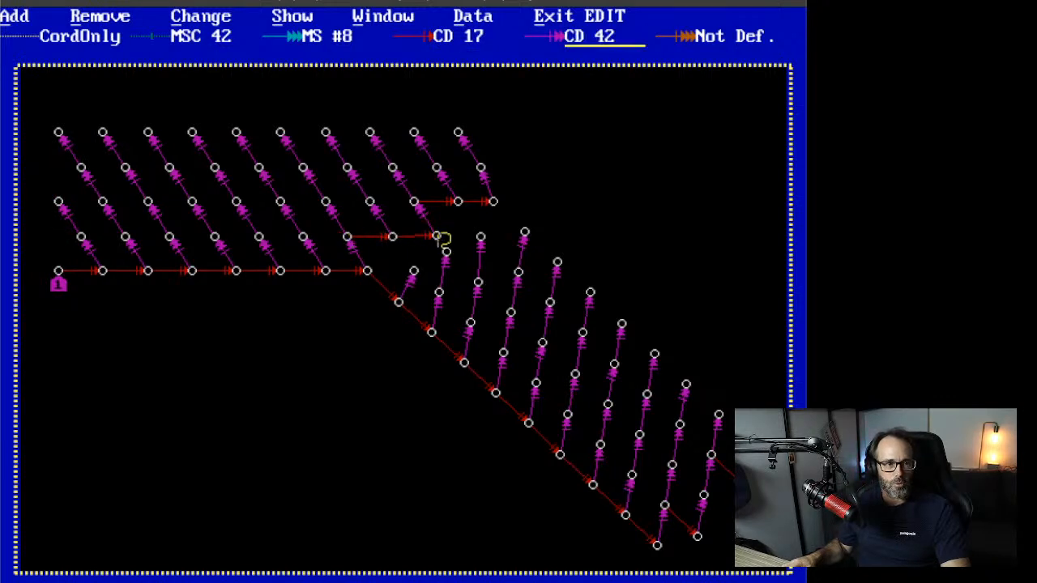
click(437, 235)
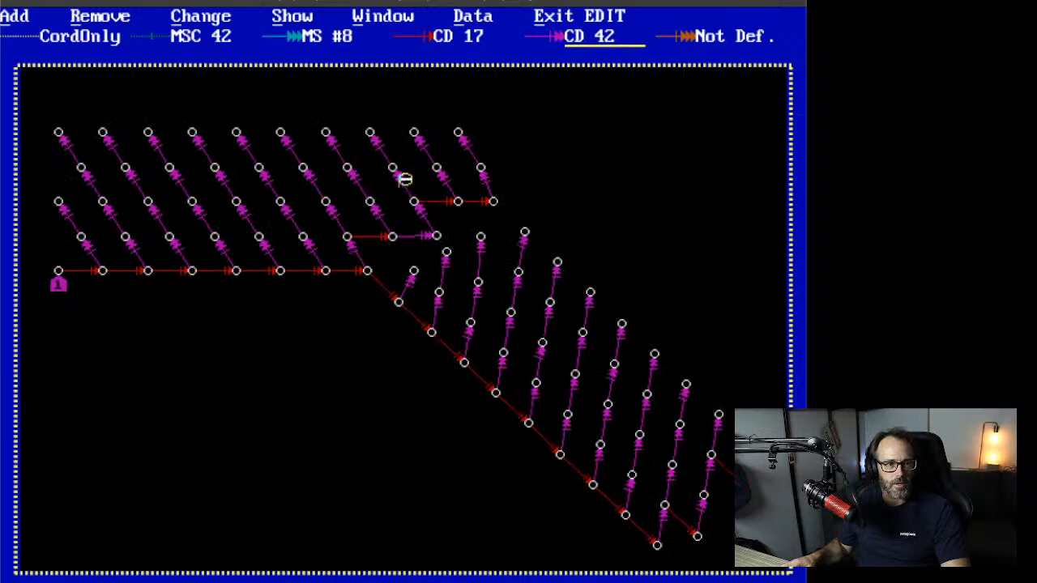
click(415, 201)
click(493, 201)
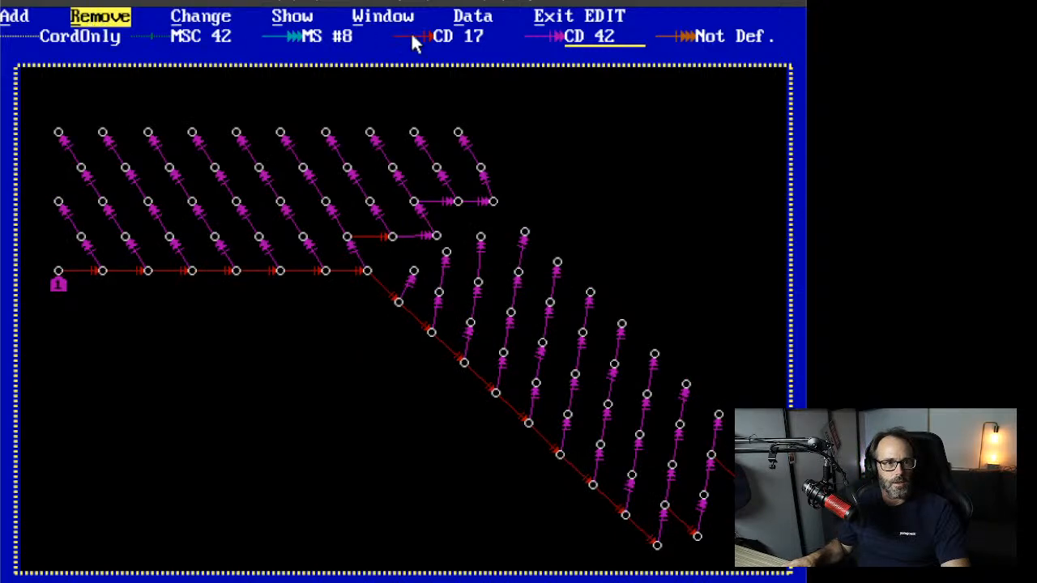
click(573, 16)
Step: Recalculate the yellow angle-of-initiation contours, now labelled from 250 to 650
click(286, 19)
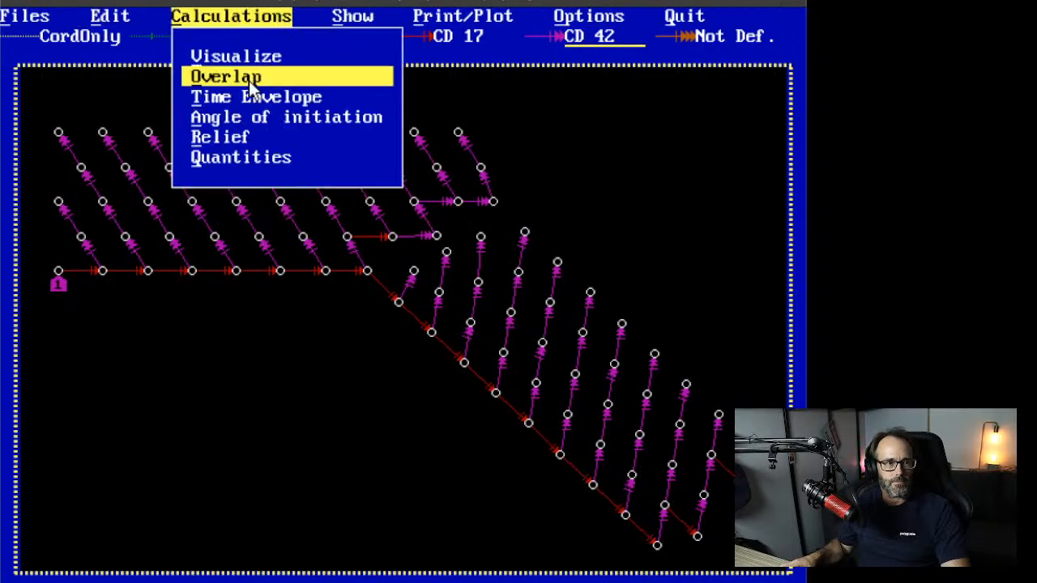
click(261, 117)
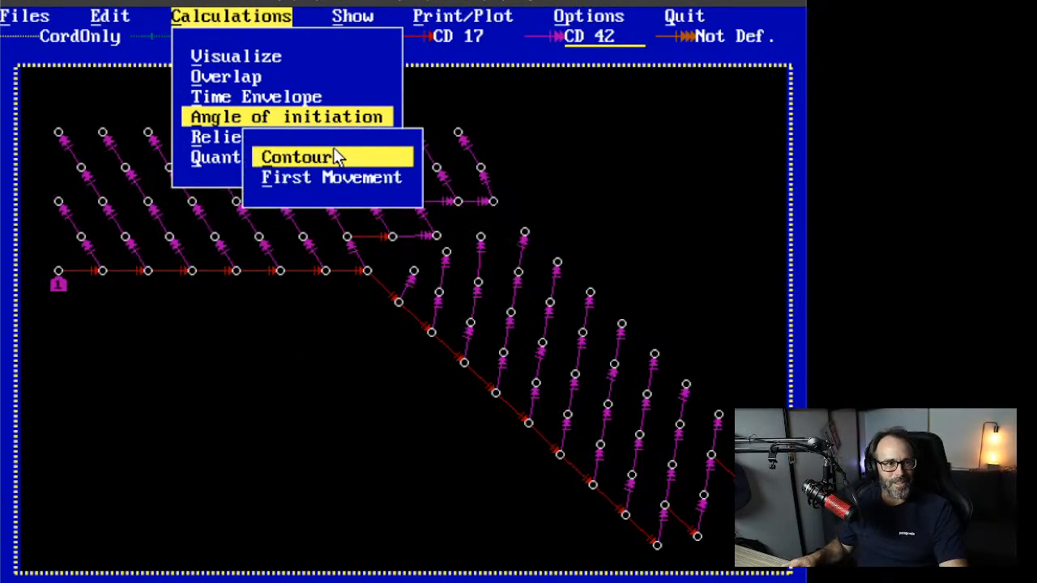
click(338, 157)
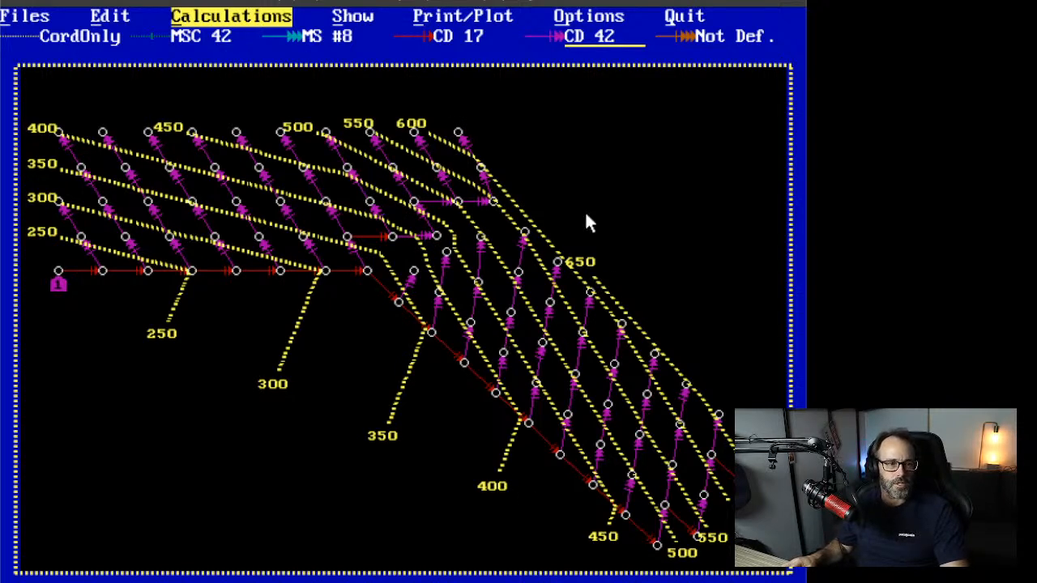
key(Left)
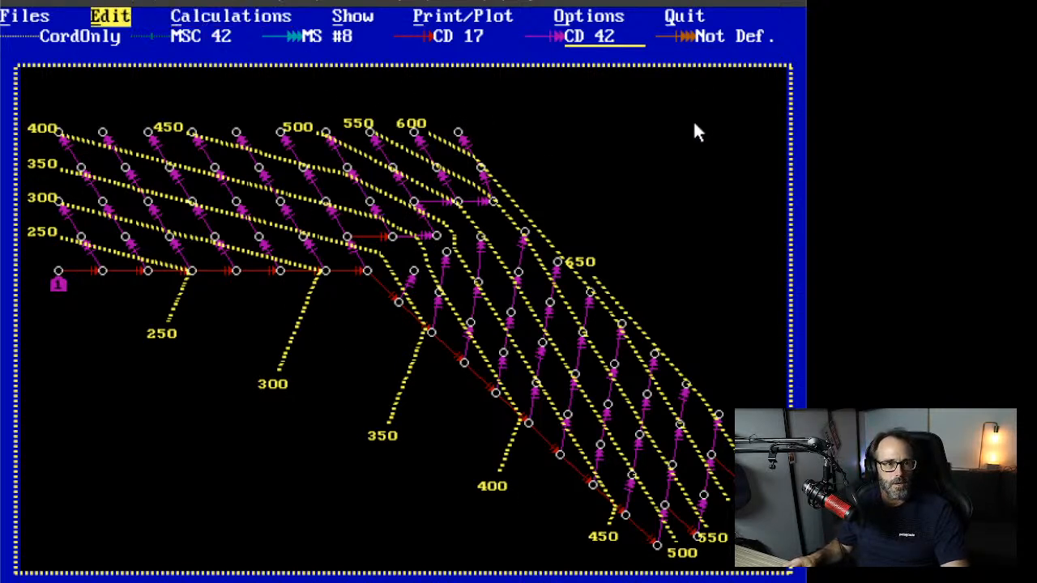
key(Right)
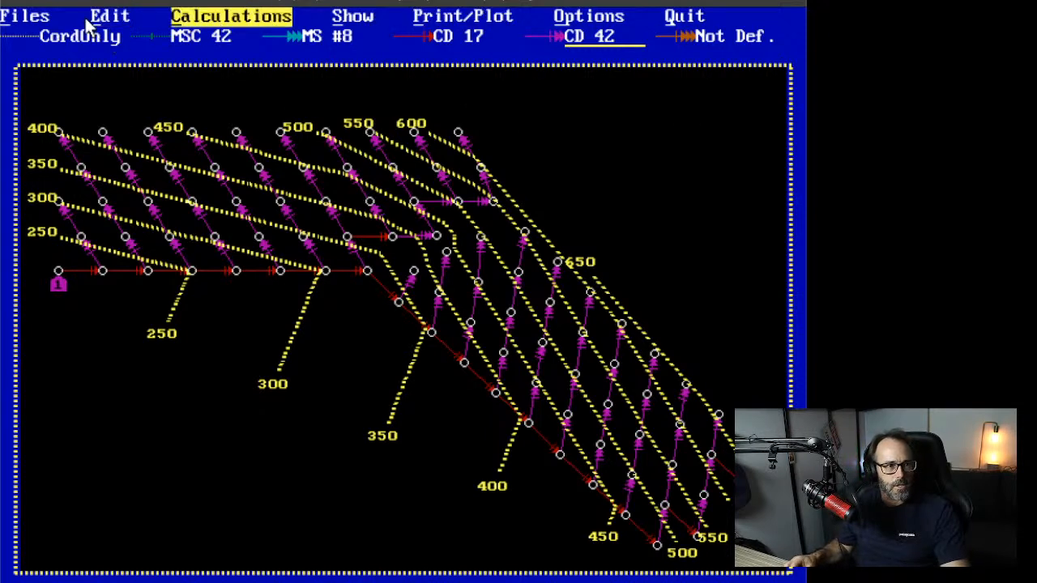
key(Left)
Step: In edit mode, delete the single red tie on the inner row near the bend
click(29, 17)
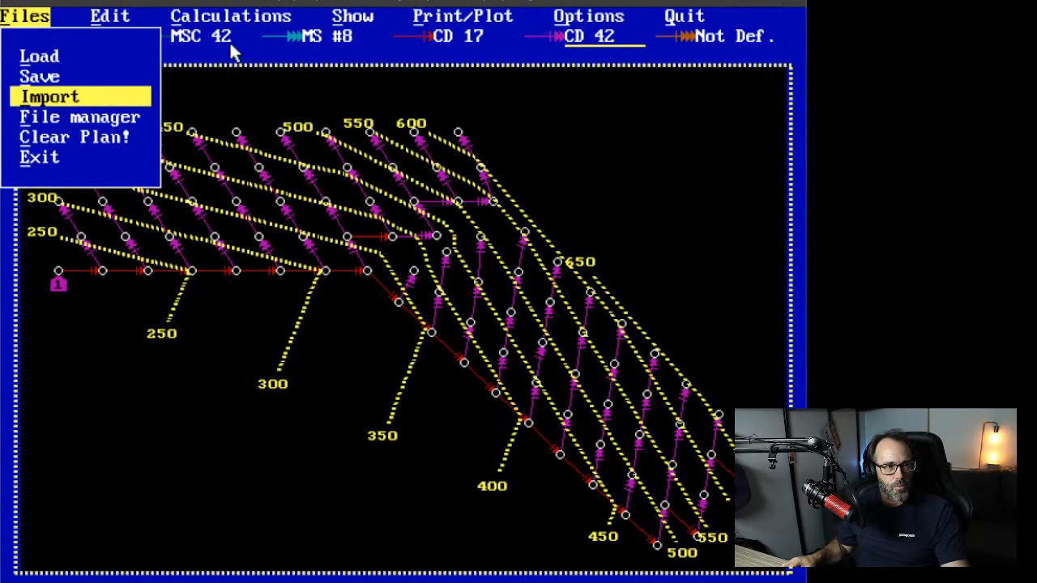
click(229, 52)
click(110, 17)
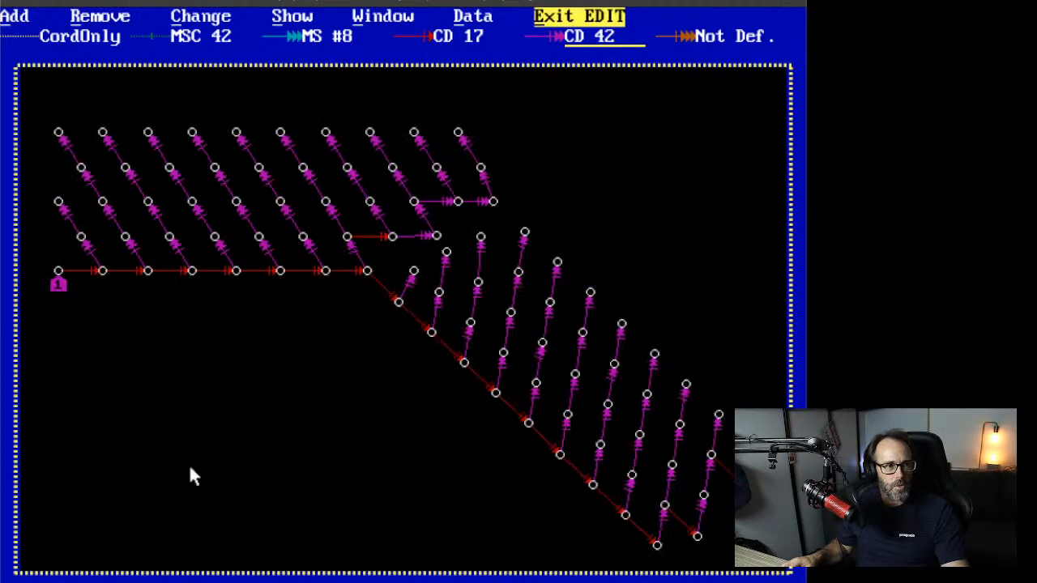
click(107, 19)
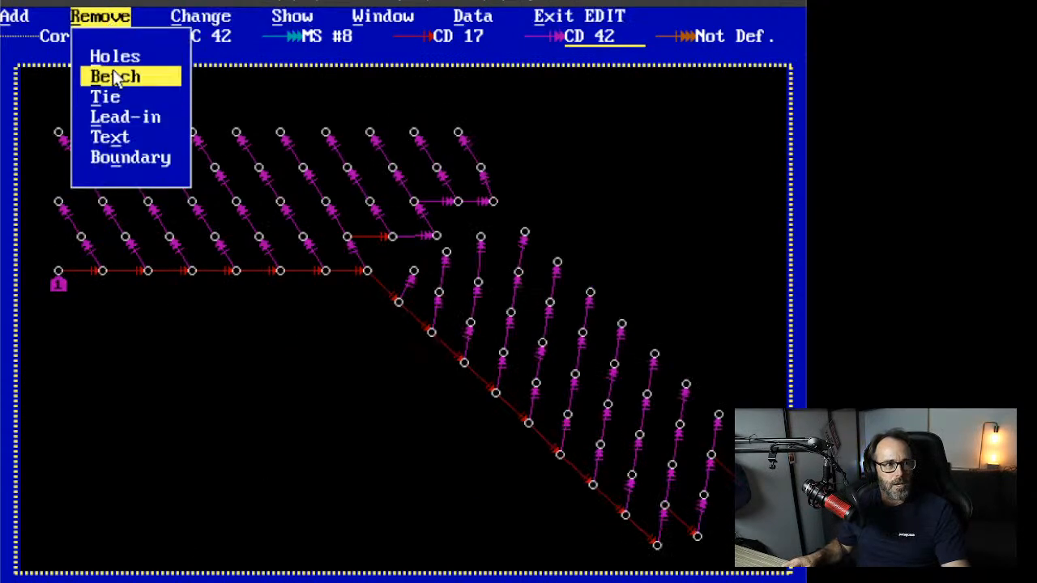
click(109, 96)
click(166, 137)
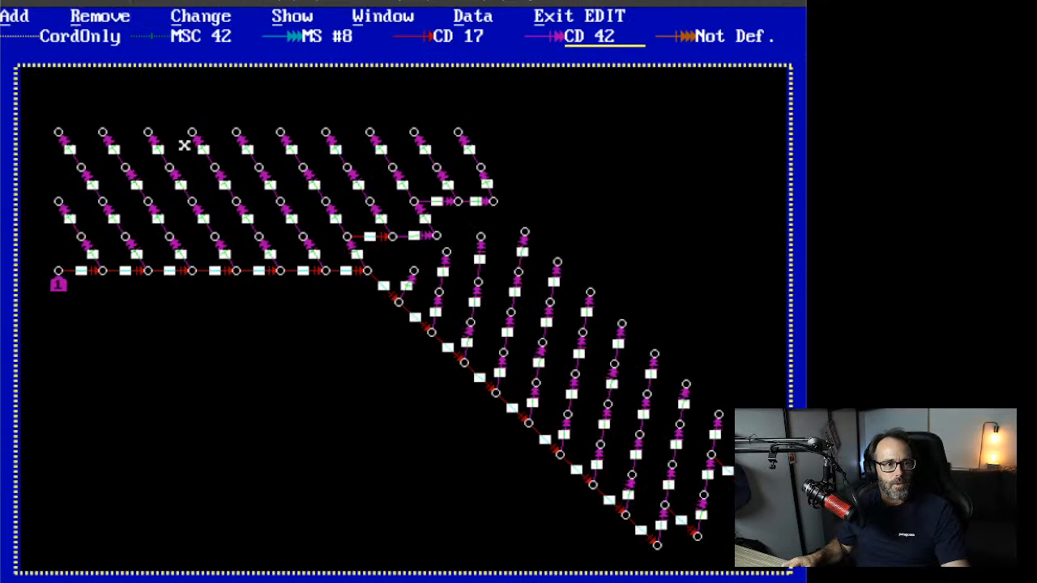
click(370, 236)
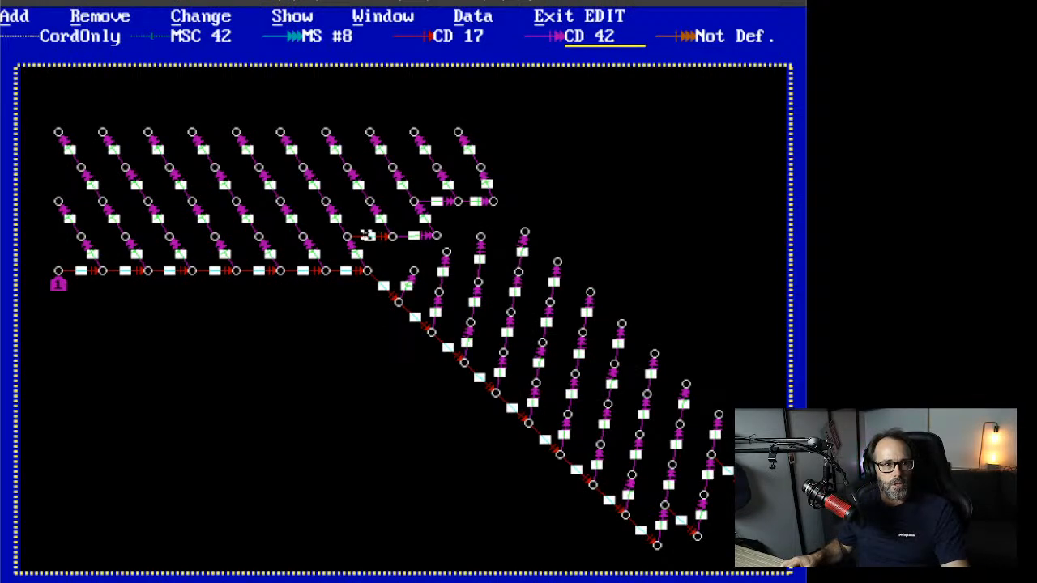
right_click(318, 363)
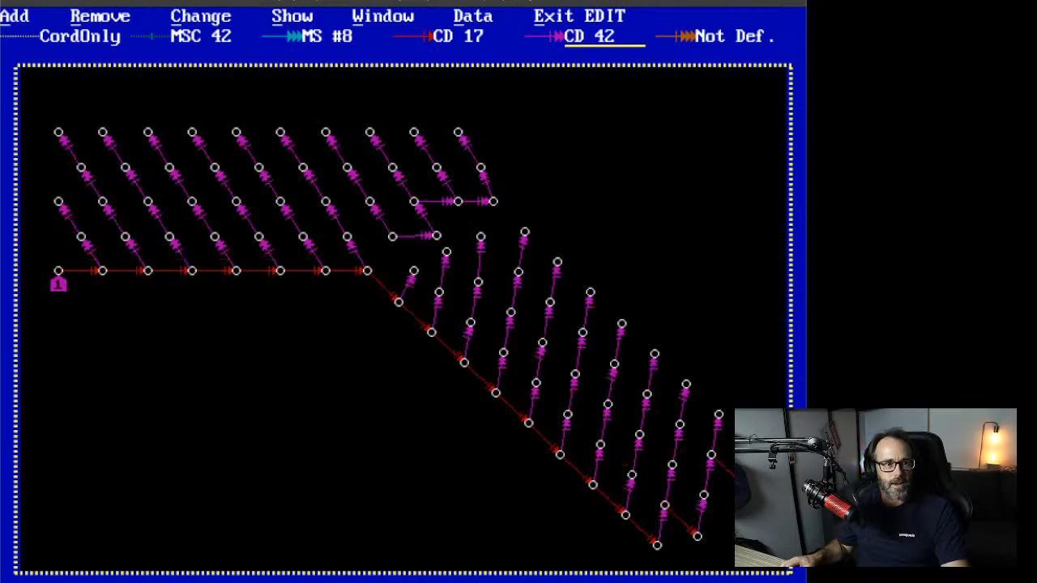
Step: Add a magenta CD 42 tie in its place, extending the inner-row connection one hole left
click(16, 17)
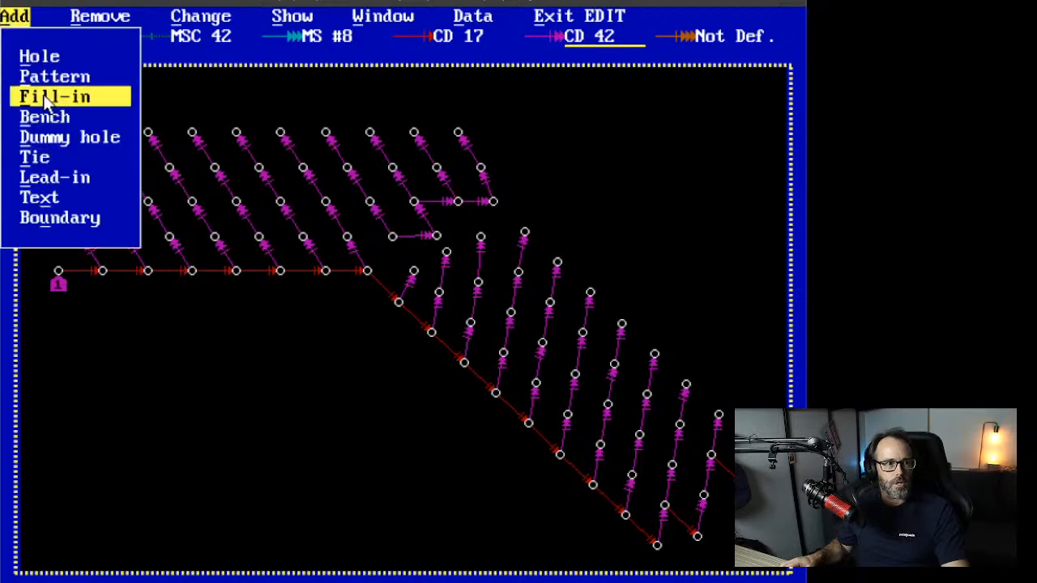
click(57, 159)
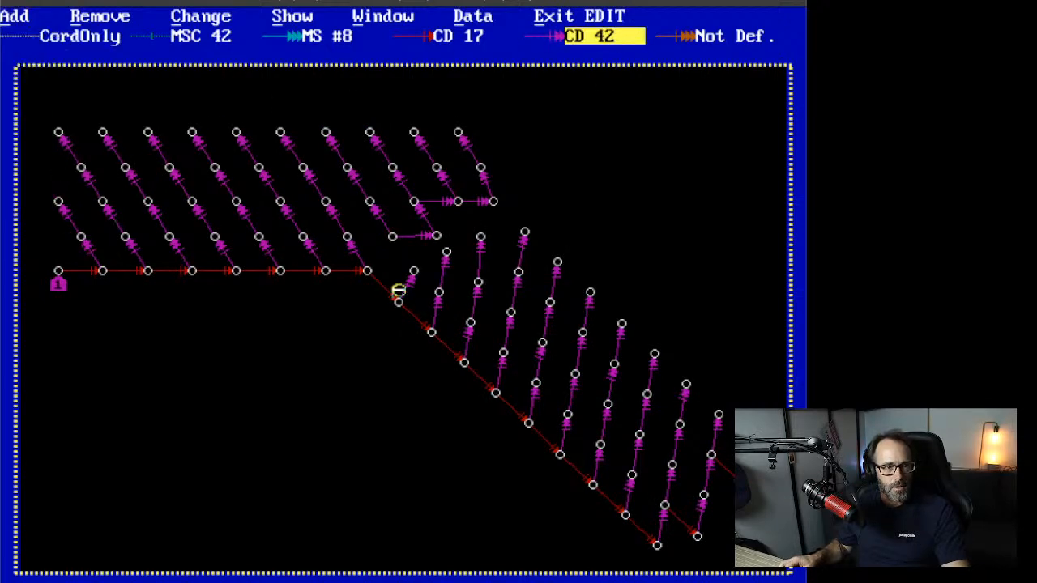
click(347, 237)
click(396, 236)
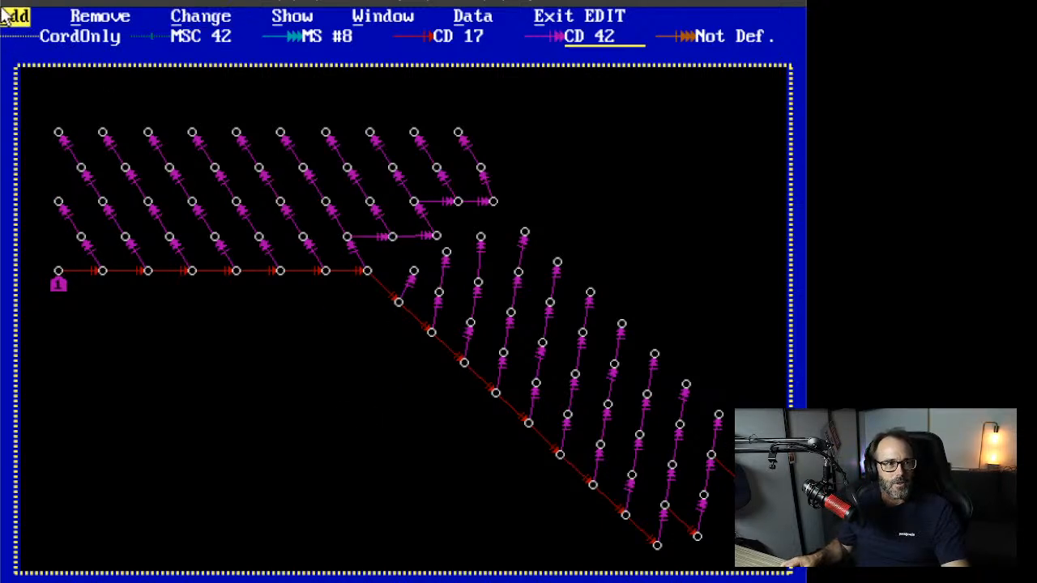
Step: Exit editing and rerun the angle-of-initiation contours, which now warn of out-of-date data
click(579, 16)
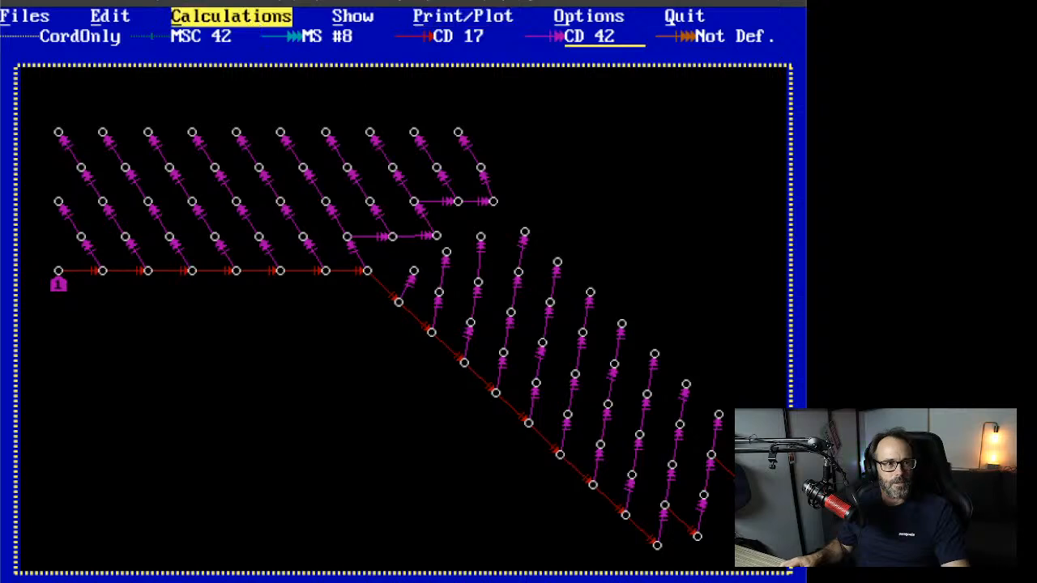
click(243, 16)
click(257, 117)
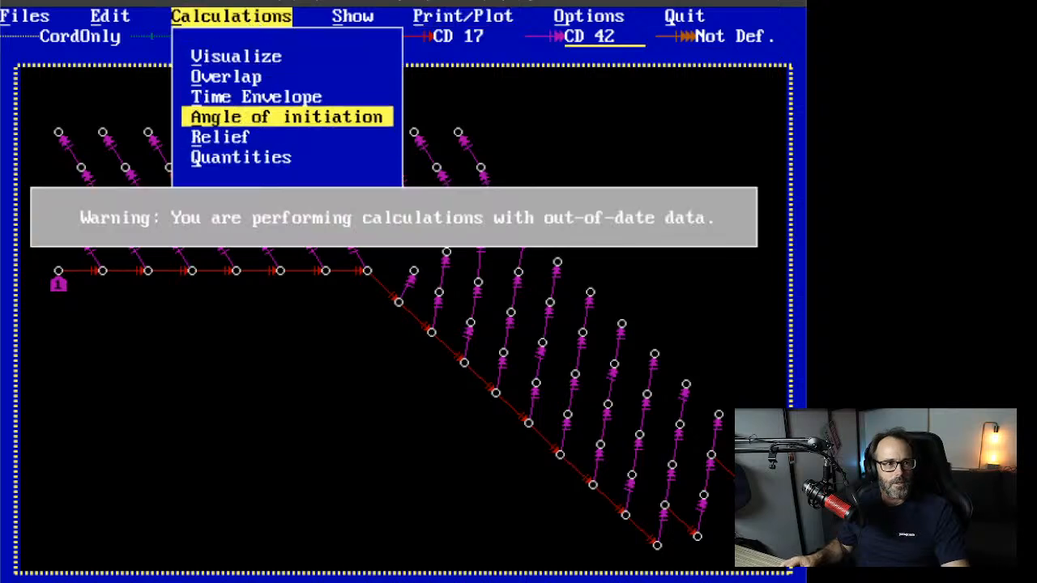
click(351, 157)
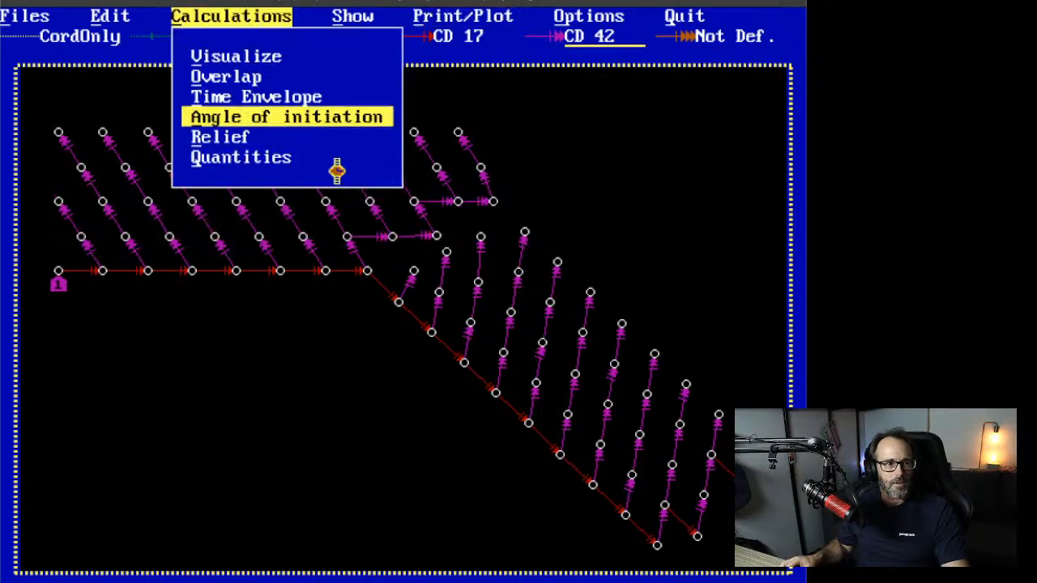